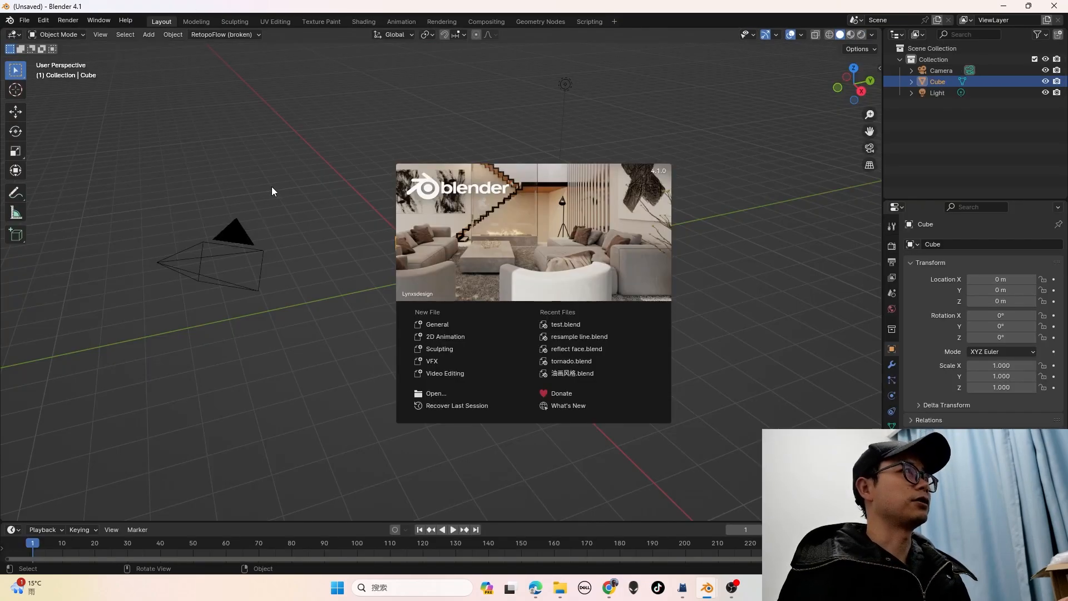
Switch to the Geometry Nodes workspace and create a new geometry node tree for the cube
left_click(334, 195)
left_click(525, 22)
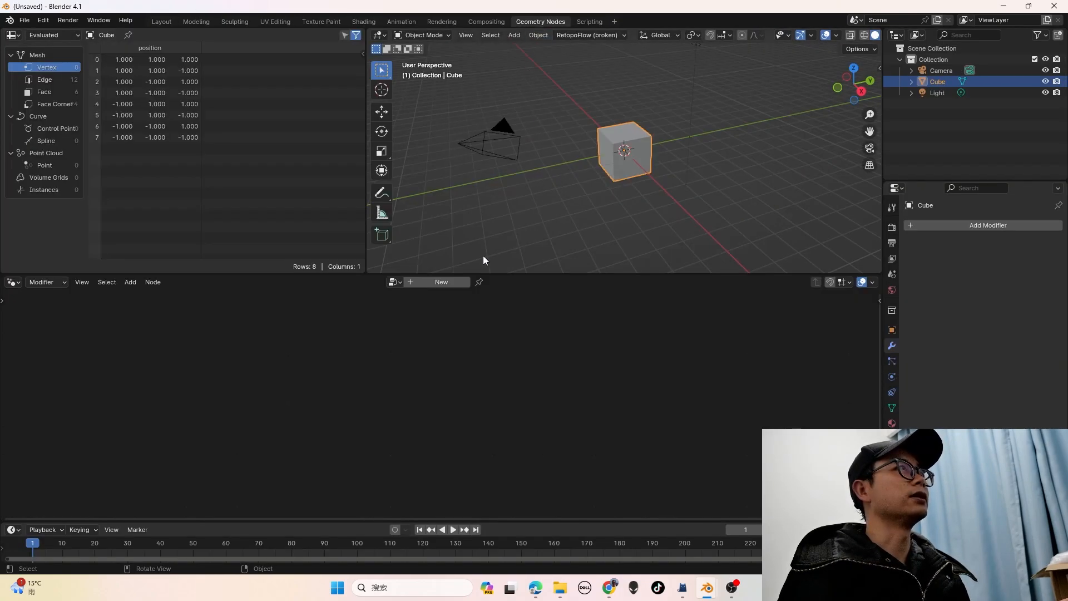
left_click(436, 285)
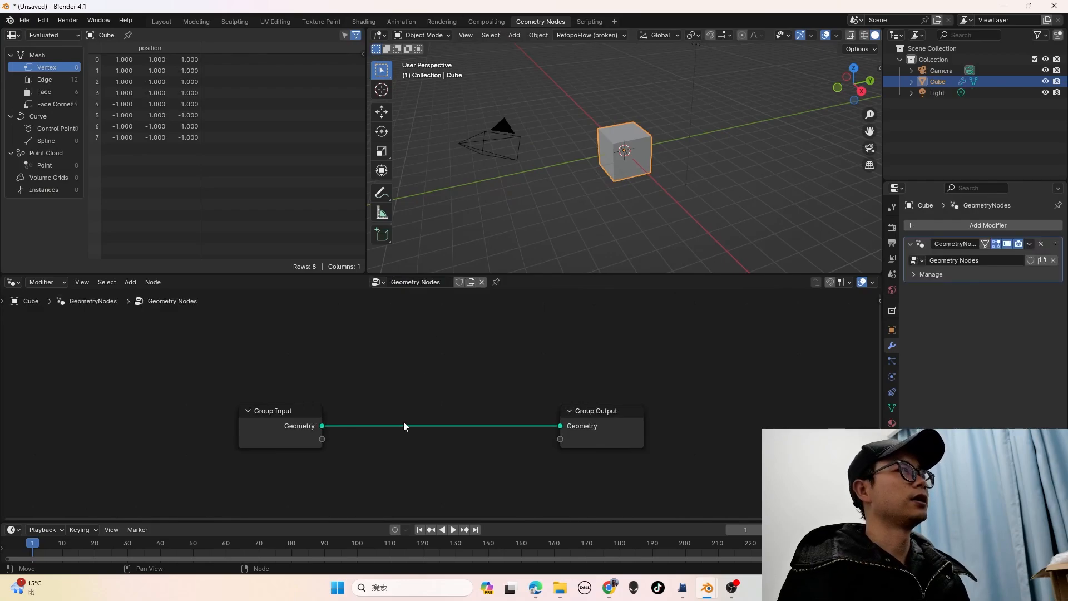
Cut the link between Group Input and Group Output, space the two nodes apart and enlarge the node editor
scroll(412, 397, "up", 2)
left_click_drag(244, 398, 203, 395)
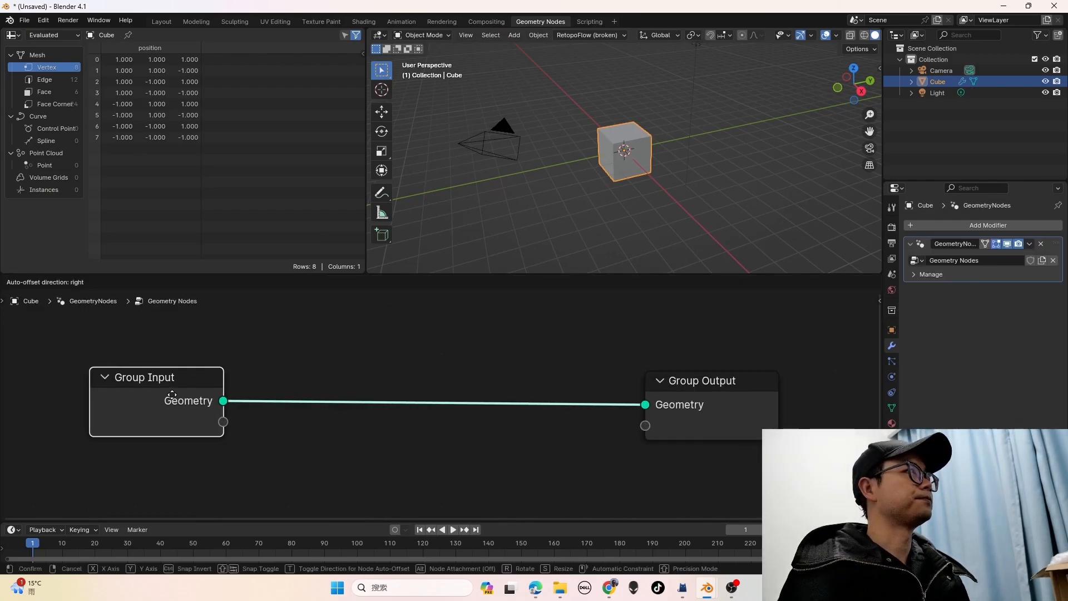
right_click_drag(342, 252, 341, 252, "ctrl")
scroll(267, 393, "down", 2)
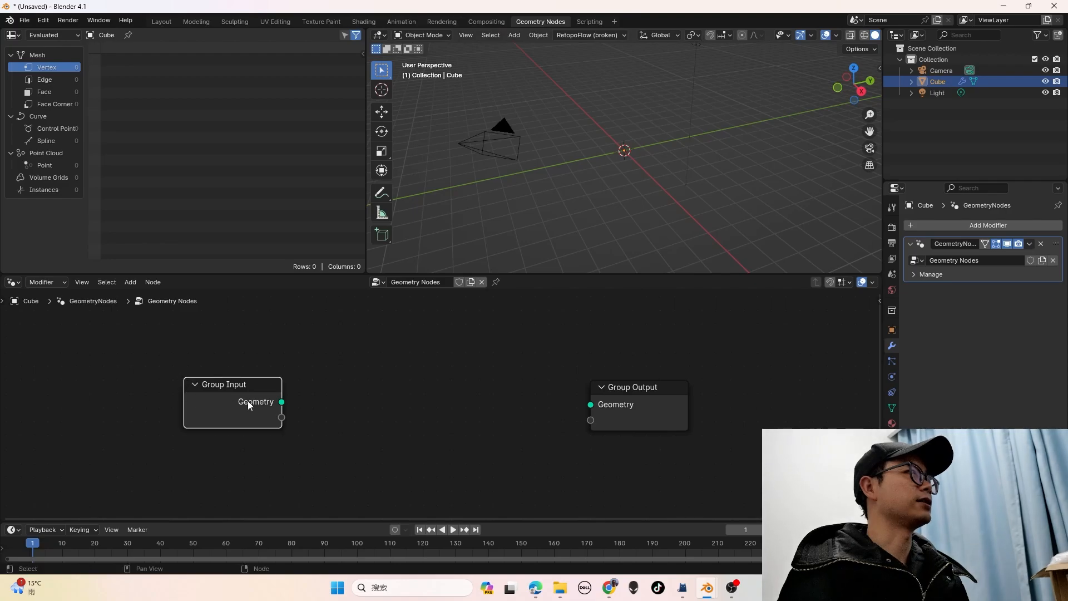
left_click_drag(248, 400, 111, 401)
left_click_drag(545, 273, 557, 173)
left_click_drag(661, 369, 703, 368)
Add a Curve Line node between Group Input and Group Output, moving Group Input aside to make room
key("shift+a")
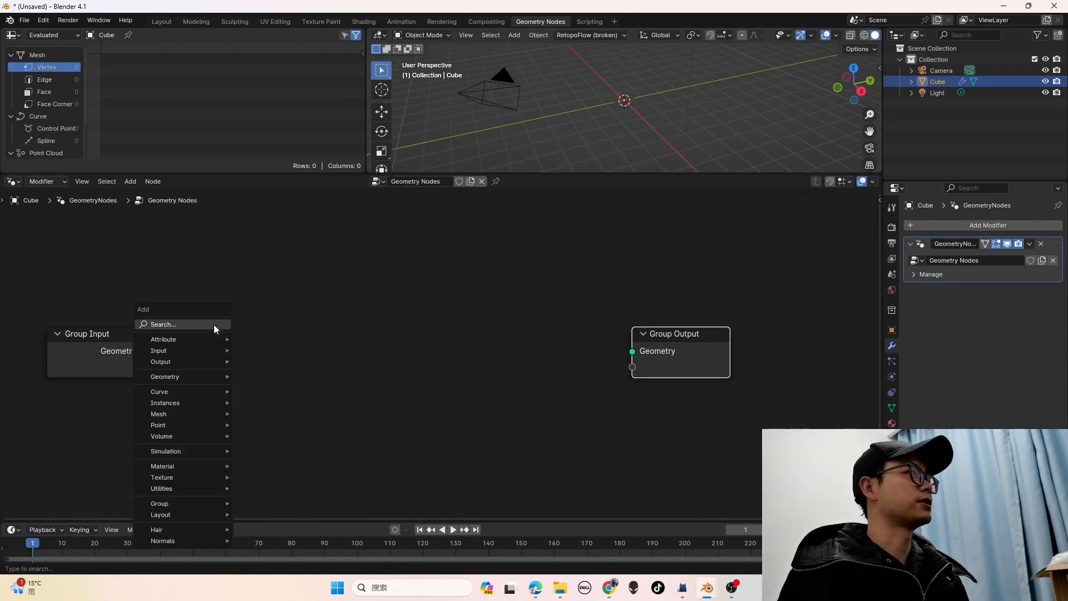
left_click(213, 324)
type("curve")
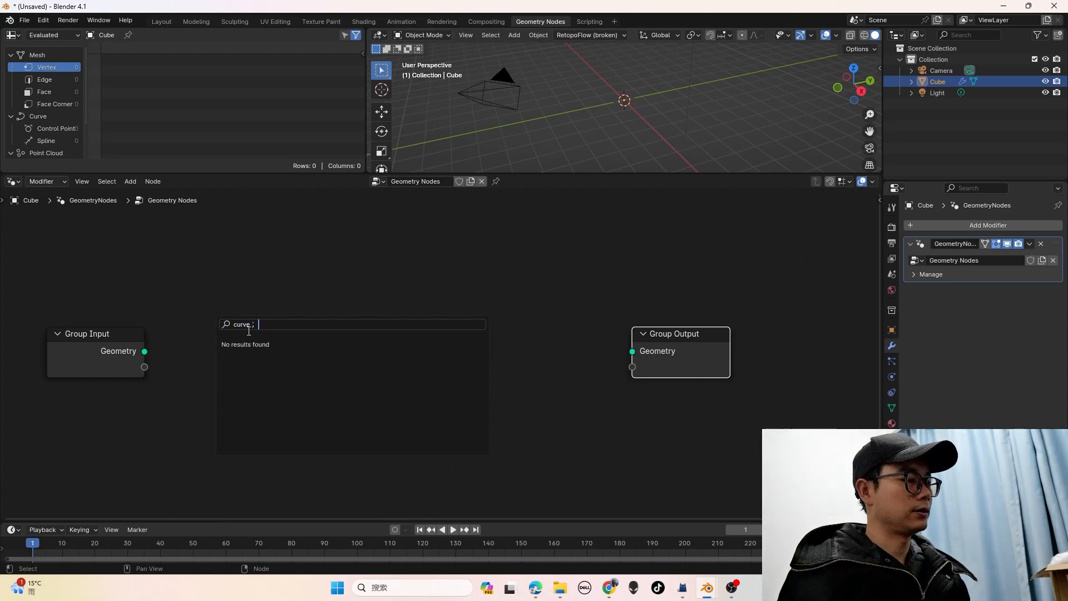
type("l")
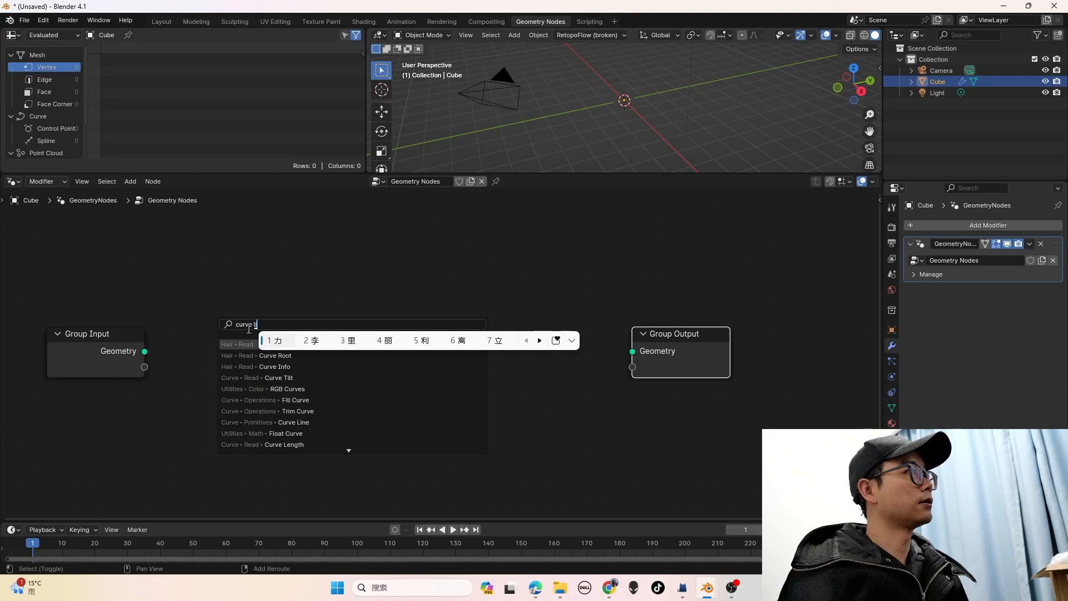
key("Return")
key("Return")
left_click_drag(138, 353, 15, 350)
left_click(115, 337)
left_click_drag(131, 338, 111, 338)
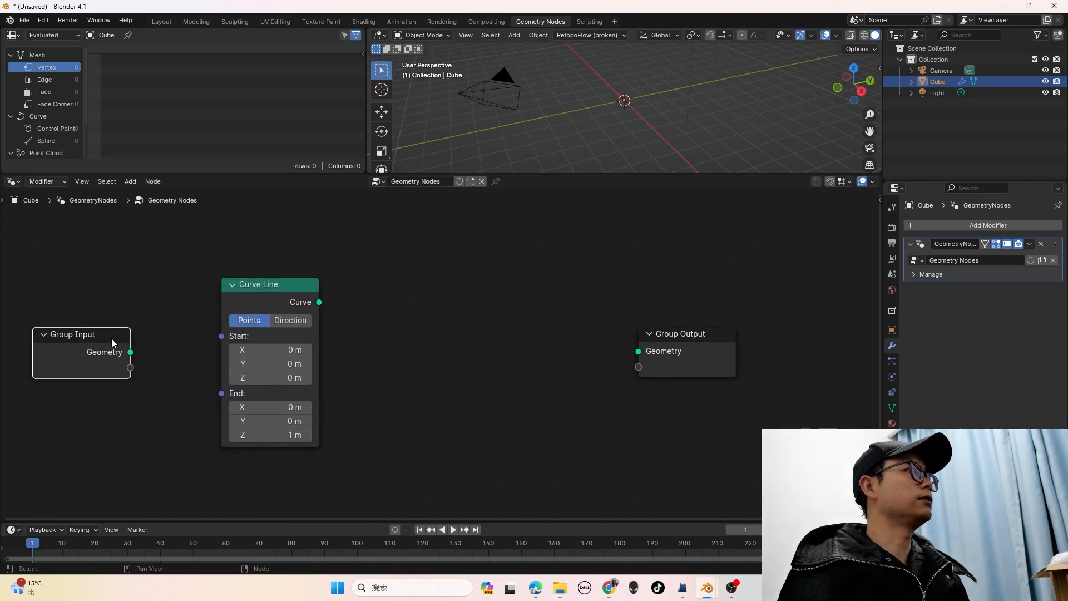
Add a Resample Curve node fed by the Curve Line's Curve output
left_click_drag(313, 303, 345, 340)
type("resa")
key("Return")
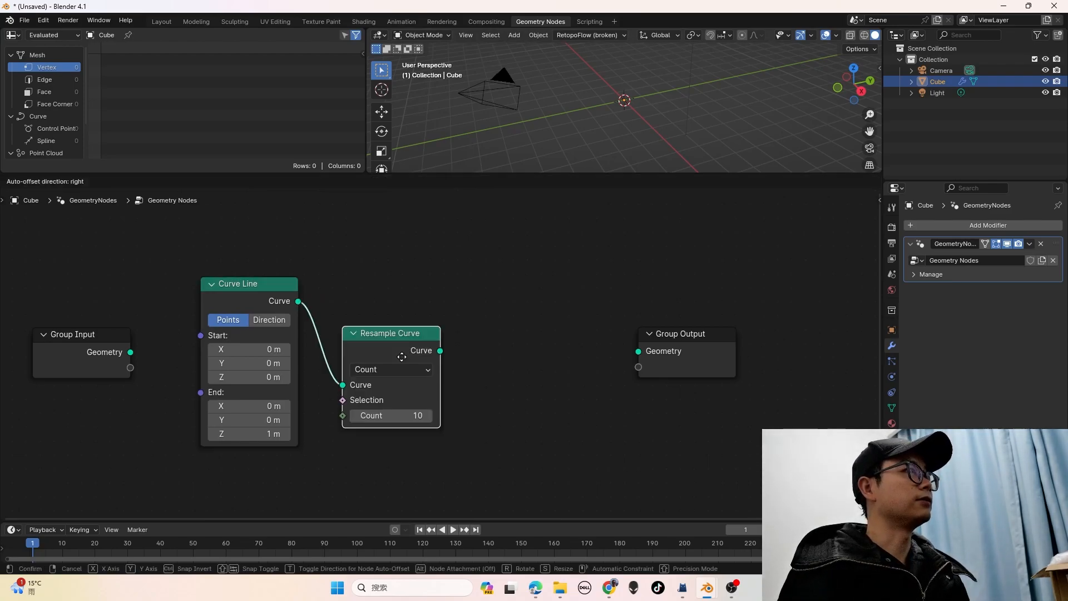
left_click(402, 356)
Move Group Output farther away and add a Simulation Zone between it and Resample Curve
scroll(474, 361, "down", 4)
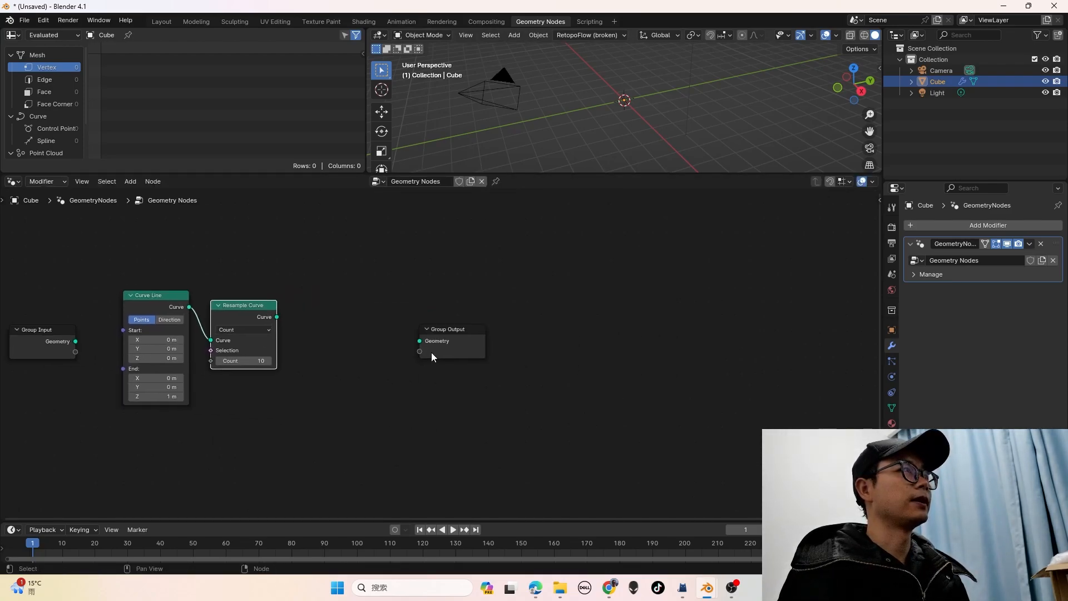
left_click_drag(433, 356, 672, 361)
key("shift+a")
type("s")
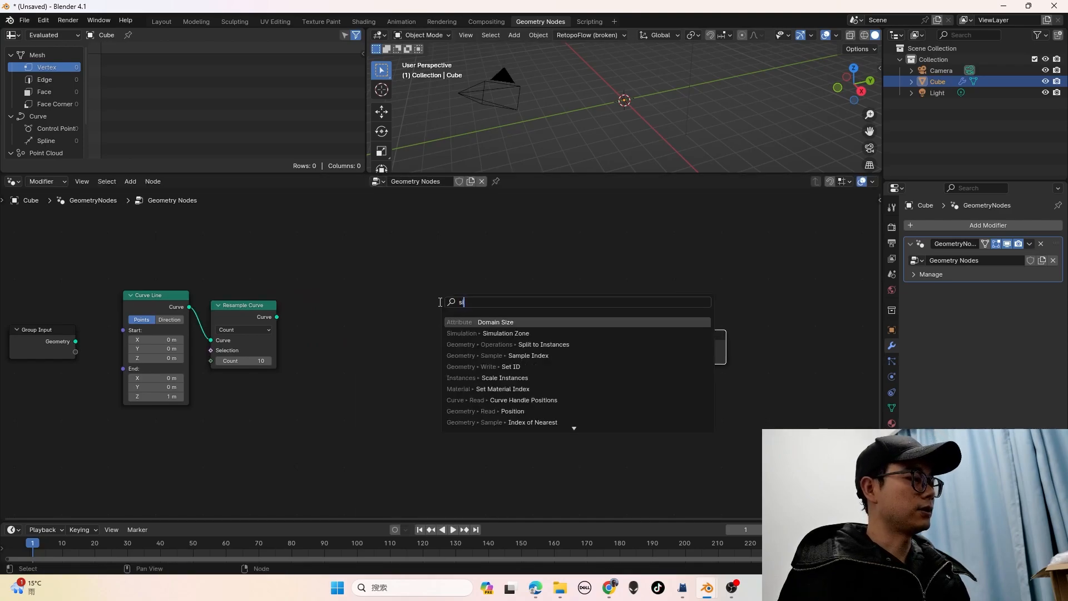
type("im")
key("Return")
left_click(415, 314)
Link Resample Curve into the simulation's Geometry input and the simulation's output to Group Output, widening the zone
left_click_drag(277, 316, 344, 361)
left_click_drag(551, 328, 662, 347)
left_click_drag(695, 349, 840, 359)
left_click_drag(523, 328, 732, 336)
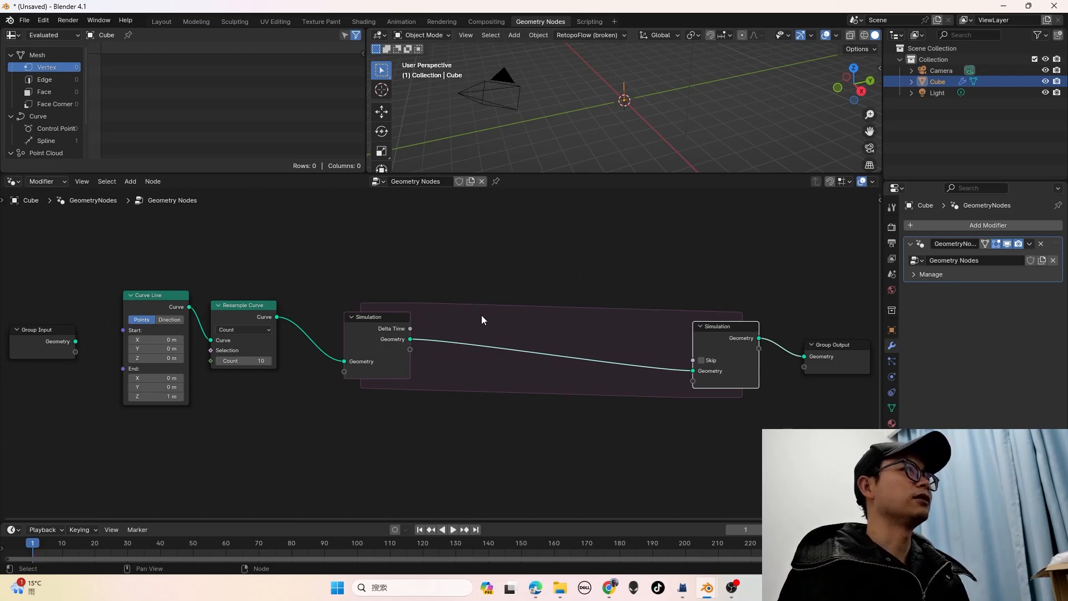
key("shift+a")
left_click(520, 324)
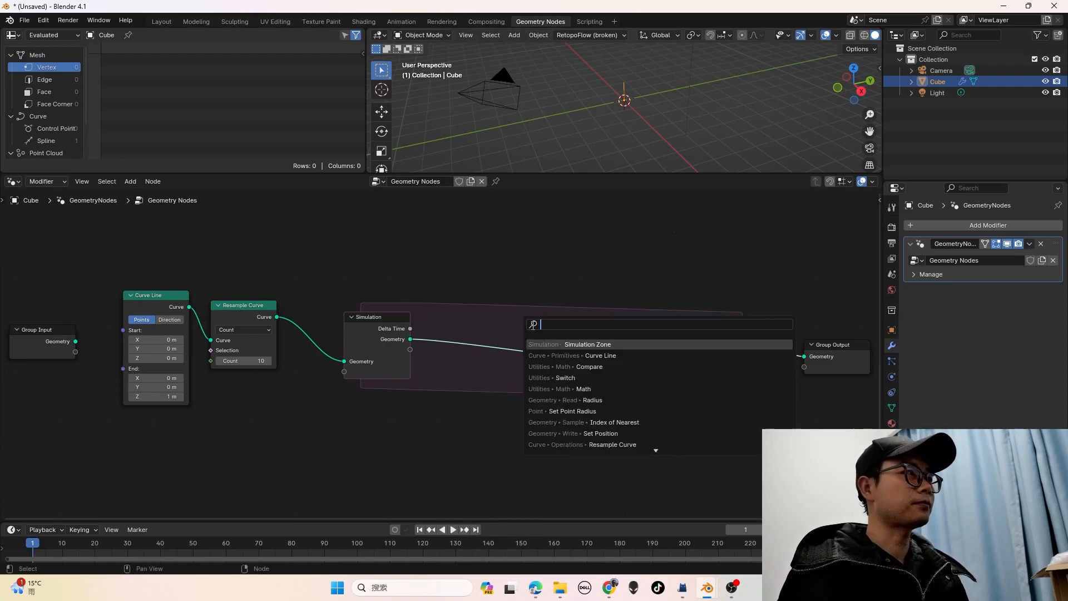
type("set po")
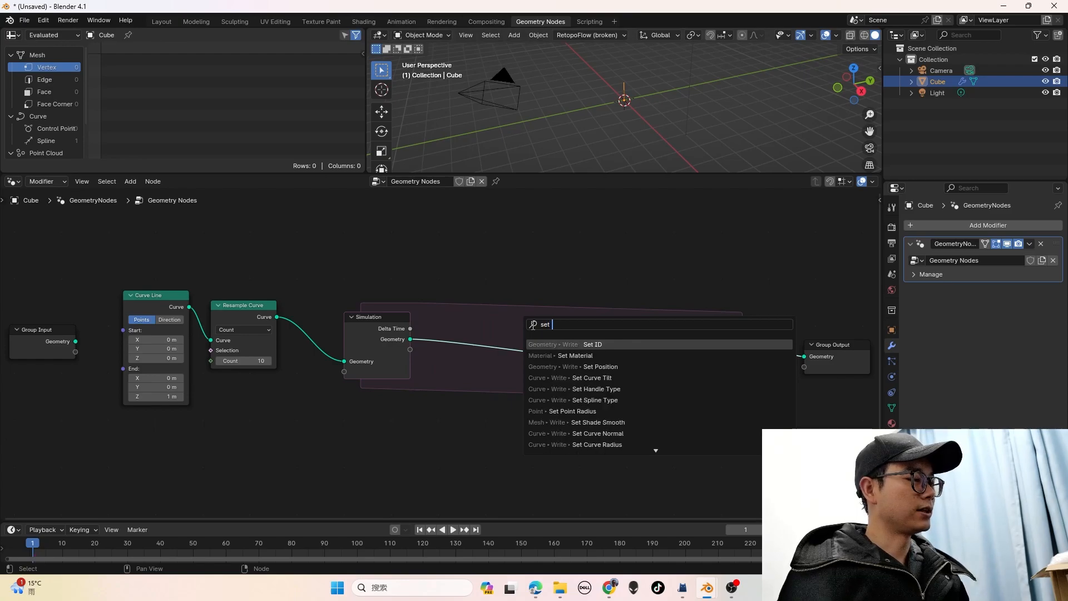
key("Escape")
Insert a Set Position node on the geometry link inside the simulation zone
key("shift+a")
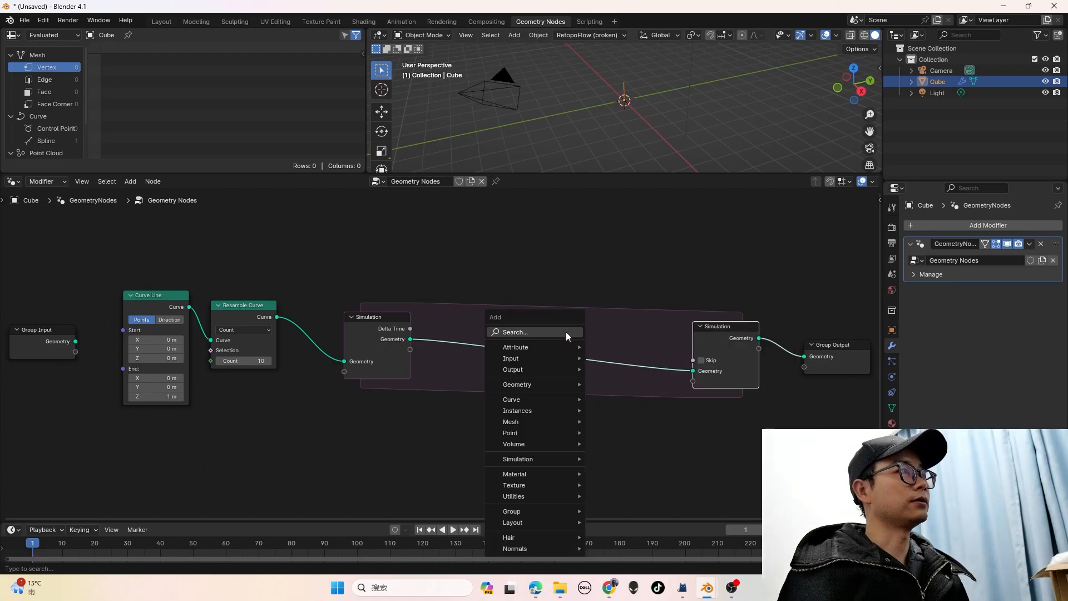
left_click(566, 331)
type("set po")
key("Return")
left_click(605, 340)
Space out the Group Input, Curve Line and Resample Curve nodes ahead of the simulation zone
scroll(413, 364, "down", 1)
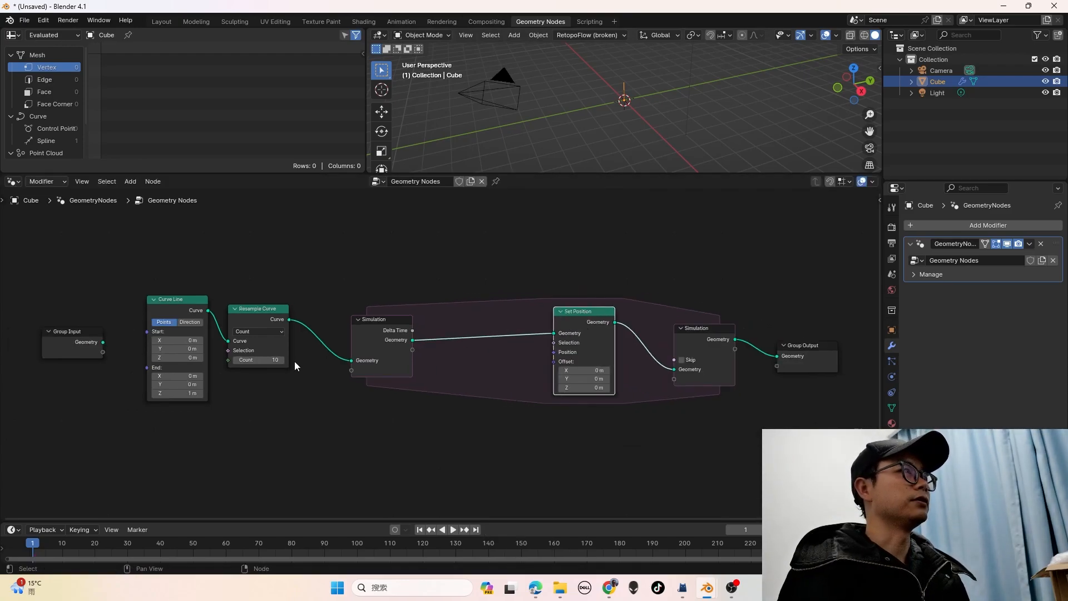
left_click_drag(69, 336, 23, 341)
left_click_drag(188, 303, 176, 305)
left_click_drag(165, 272, 267, 345)
left_click_drag(269, 323, 219, 316)
scroll(292, 334, "up", 1)
scroll(293, 335, "up", 1)
middle_click_drag(300, 329, 467, 356)
scroll(333, 336, "up", 1)
scroll(468, 356, "up", 2)
left_click_drag(323, 317, 304, 319)
left_click(336, 316)
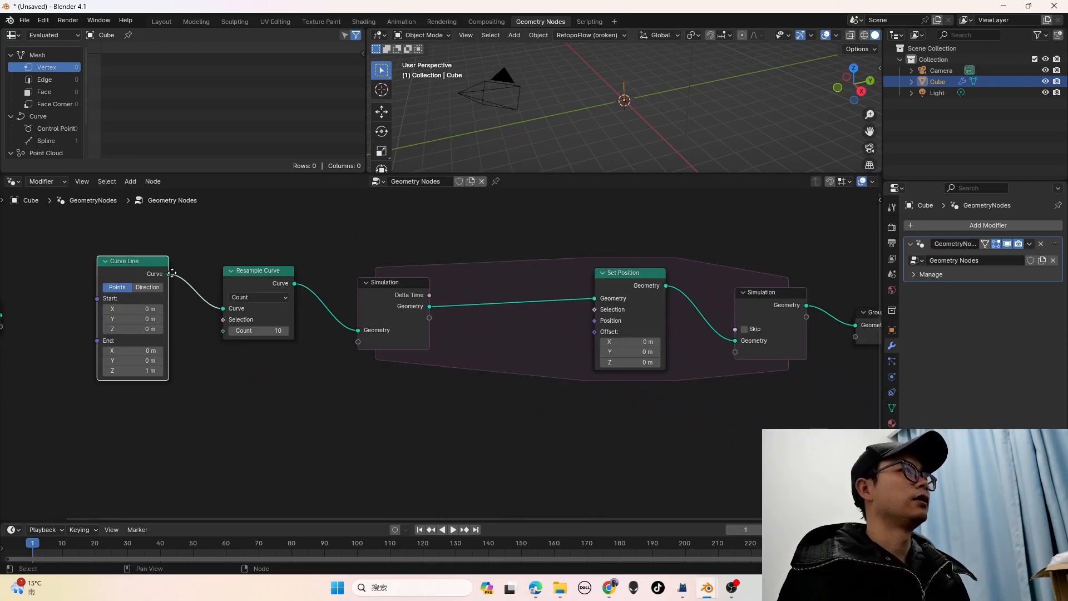
Move the simulation output and Group Output nodes farther from Set Position to widen the simulation zone
scroll(345, 322, "down", 3)
middle_click_drag(378, 324, 327, 312)
scroll(315, 310, "up", 2)
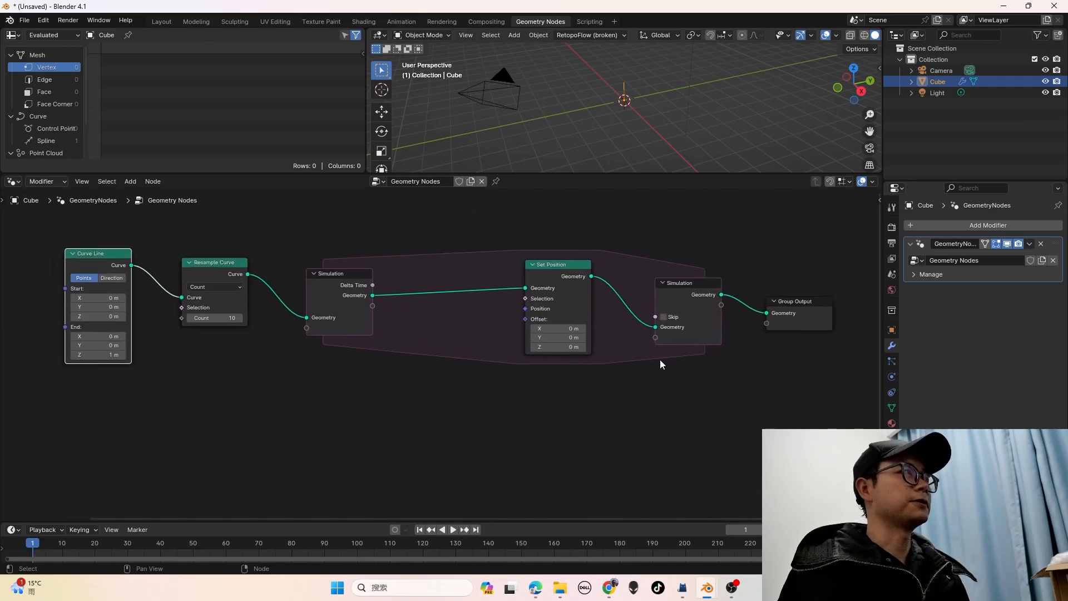
left_click_drag(799, 379, 708, 282)
scroll(584, 346, "down", 2)
left_click_drag(644, 332, 818, 331)
Set the Curve Line's end point to Y 1 m and Z 0 m so it runs along the Y axis
scroll(338, 295, "up", 2)
middle_click_drag(250, 315, 490, 357)
scroll(556, 401, "up", 3)
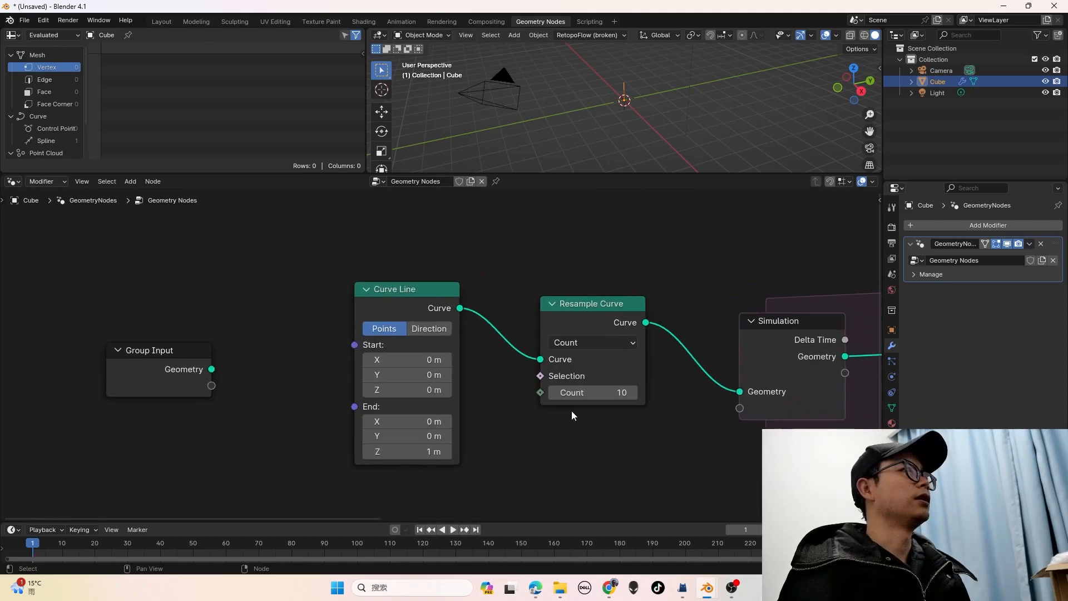
scroll(538, 392, "up", 1)
left_click(389, 434)
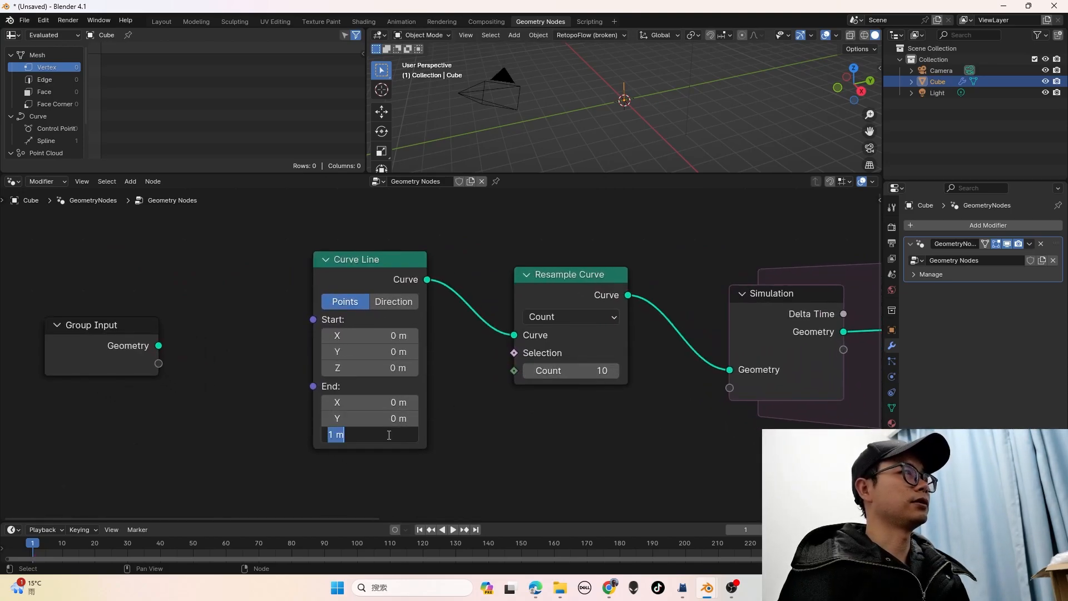
type("01")
key("Return")
left_click(388, 417)
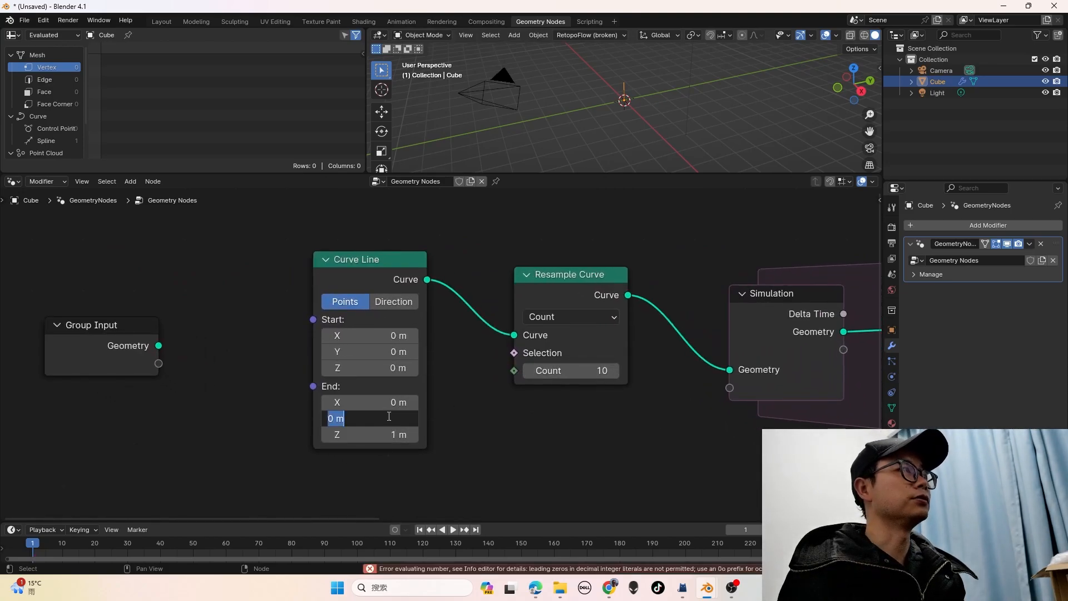
type("1")
key("Return")
middle_click_drag(645, 78, 612, 79)
left_click(389, 435)
type("0")
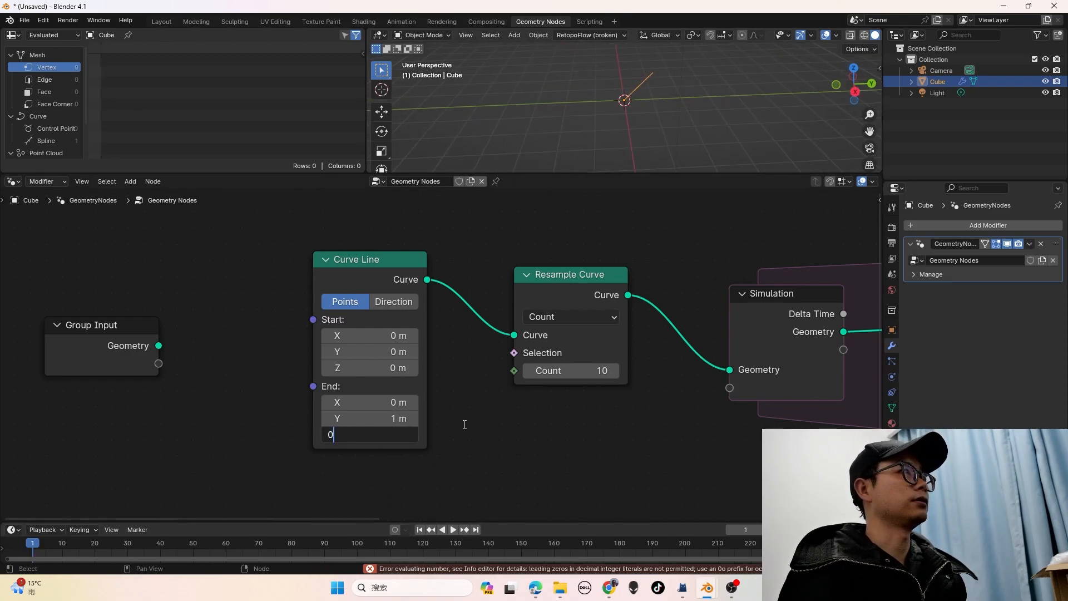
key("Return")
Add a Noise Texture node with its Fac output linked to Set Position's Offset
middle_click_drag(556, 370, 158, 349)
scroll(348, 373, "down", 2)
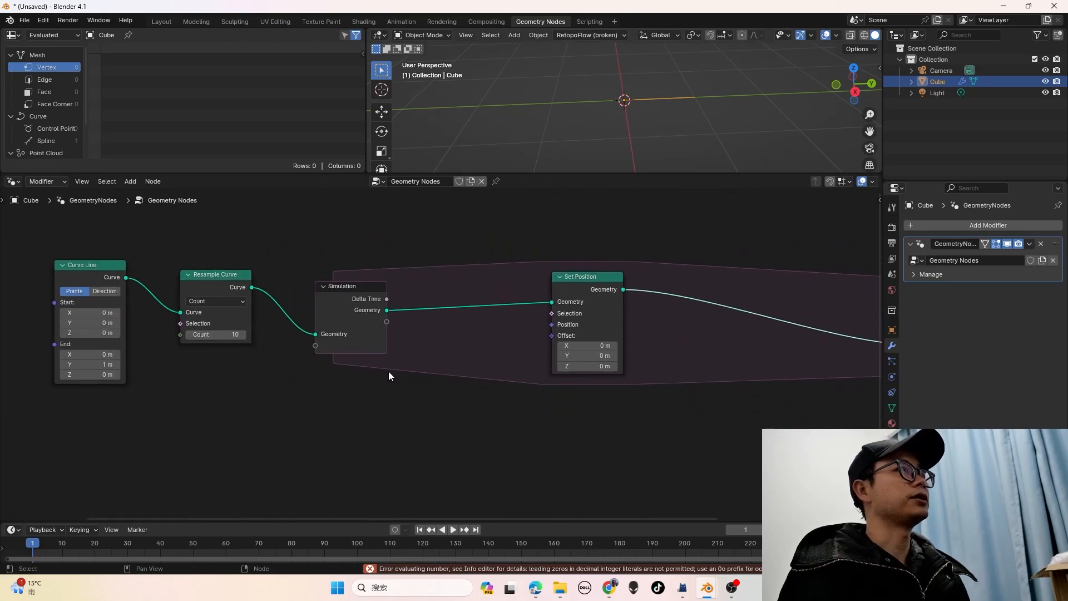
scroll(547, 333, "down", 1)
left_click_drag(535, 321, 415, 421)
type("noisd")
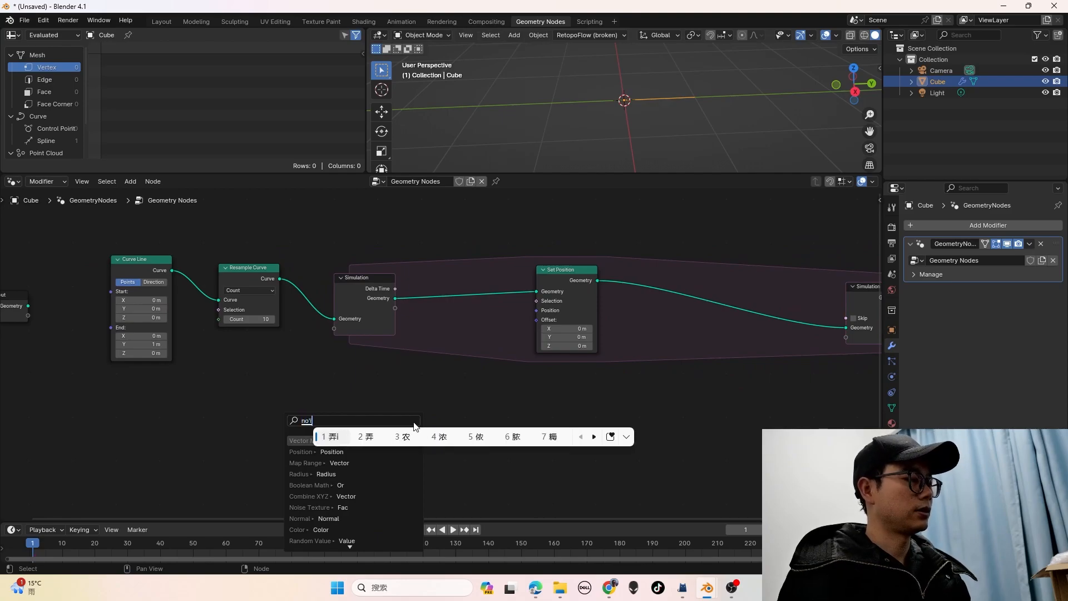
key("BackSpace")
key("Return")
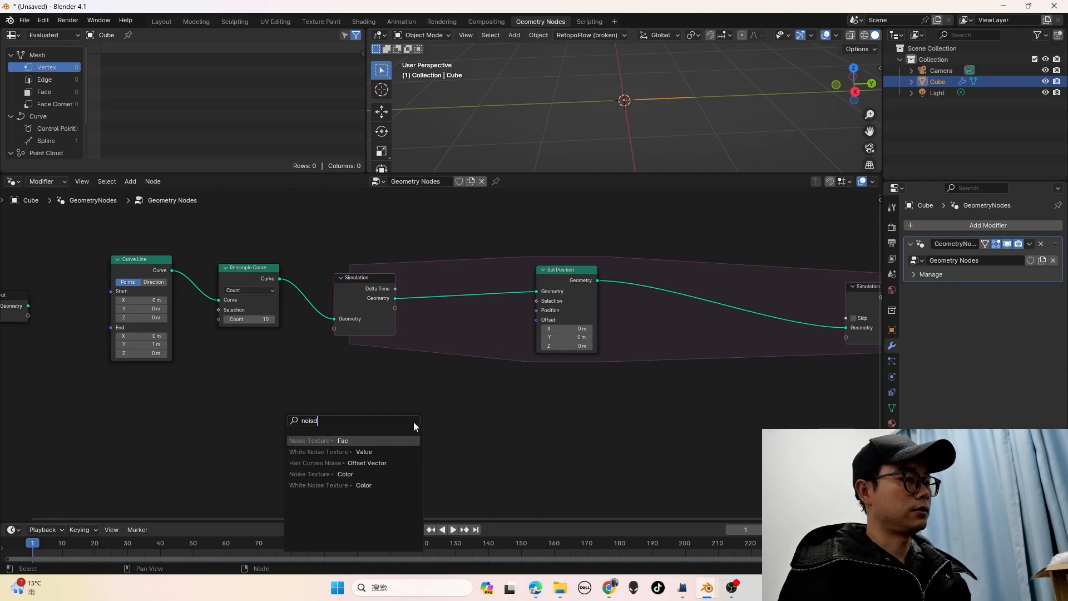
left_click(358, 440)
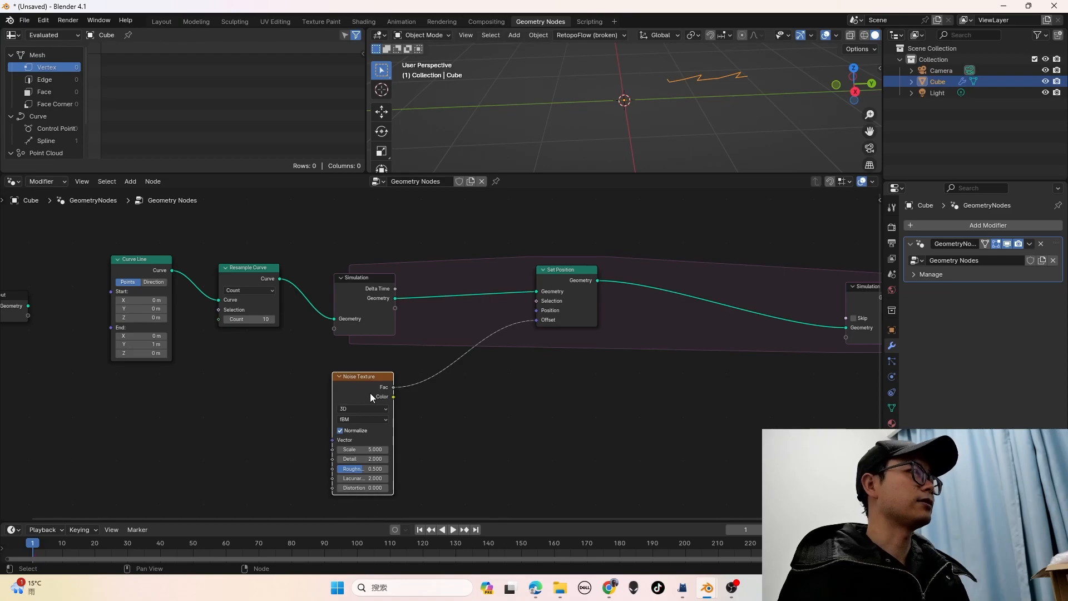
Drive Set Position's Offset with the Noise Texture's Color output instead of Fac
scroll(369, 393, "up", 1)
scroll(366, 409, "down", 1)
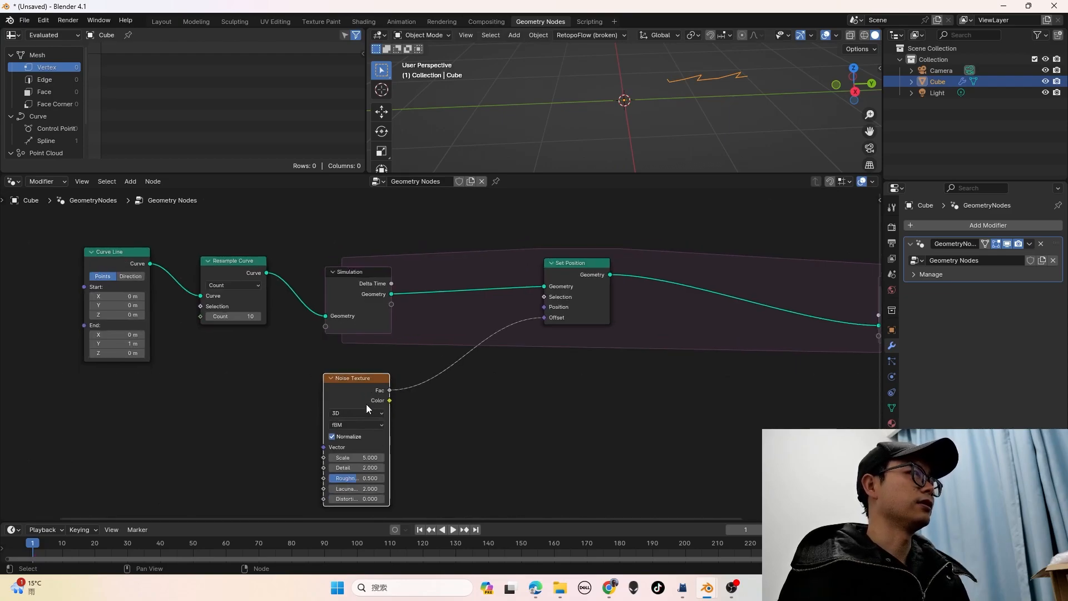
left_click_drag(362, 394, 545, 318)
key("shift+a")
key("shift+a")
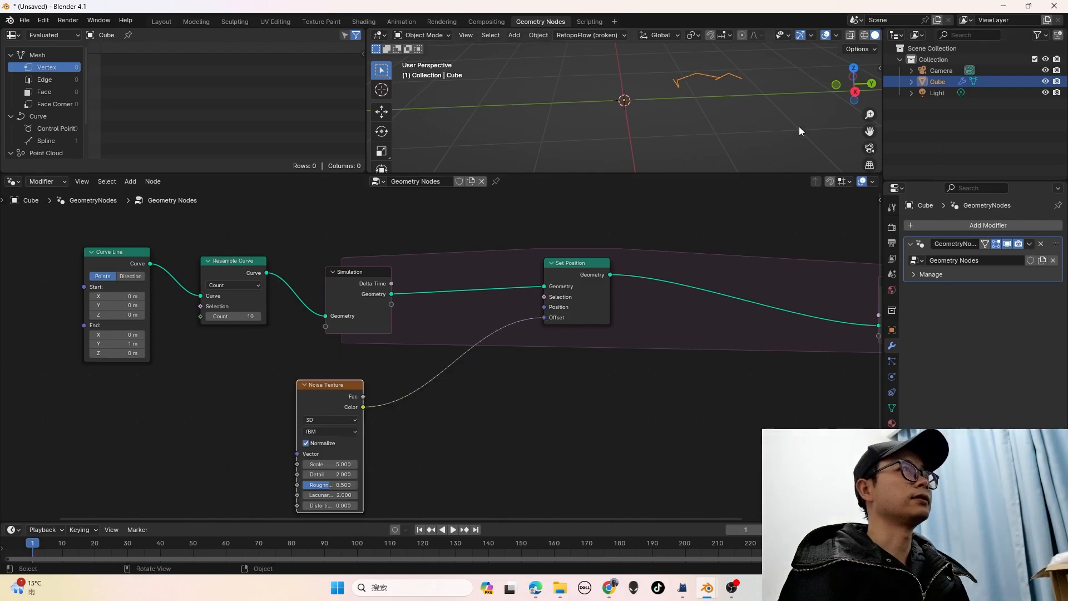
Insert a Map Range node on the link between Noise Texture and Set Position's Offset
scroll(551, 306, "right", 1, "ctrl")
key("shift+a")
type("map")
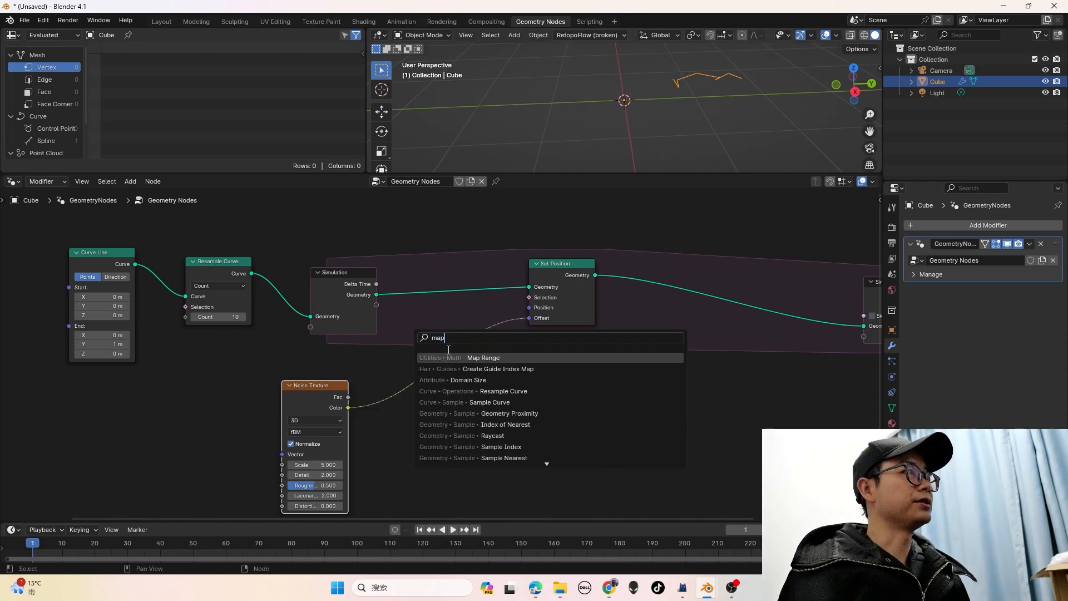
key("Return")
left_click(412, 370)
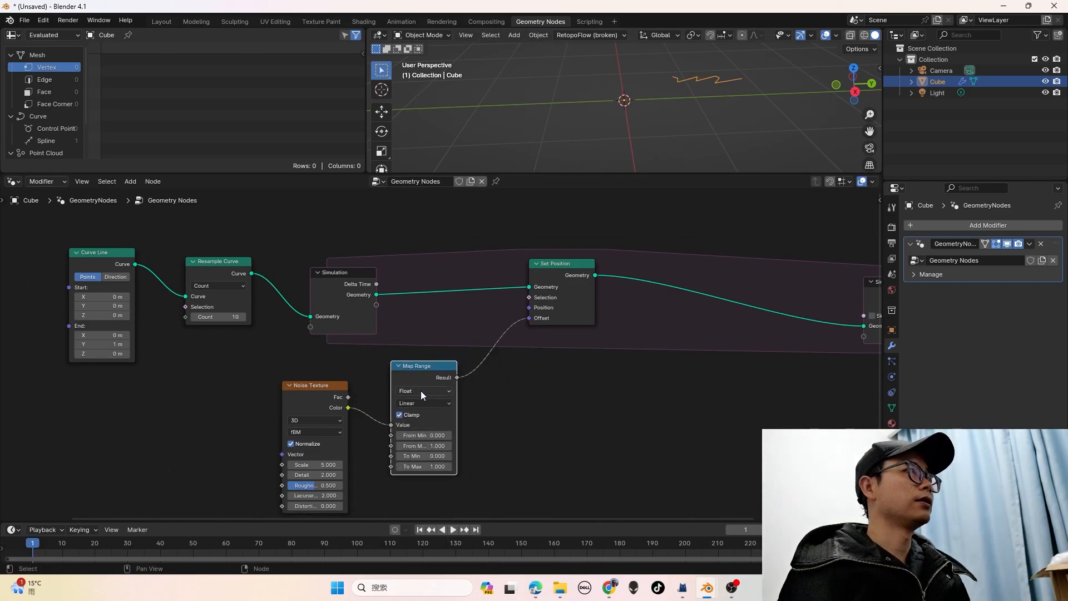
left_click_drag(415, 374, 403, 376)
Change the Map Range node's data type to Vector
scroll(417, 384, "up", 1)
middle_click_drag(413, 388, 412, 358)
left_click(412, 361)
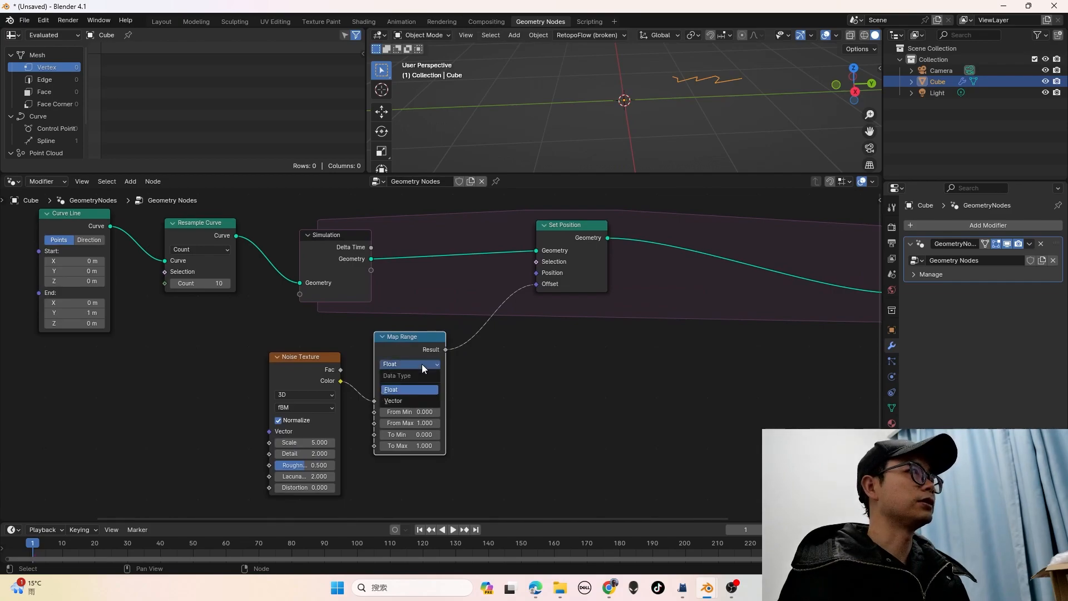
left_click(422, 392)
left_click(418, 367)
left_click(418, 400)
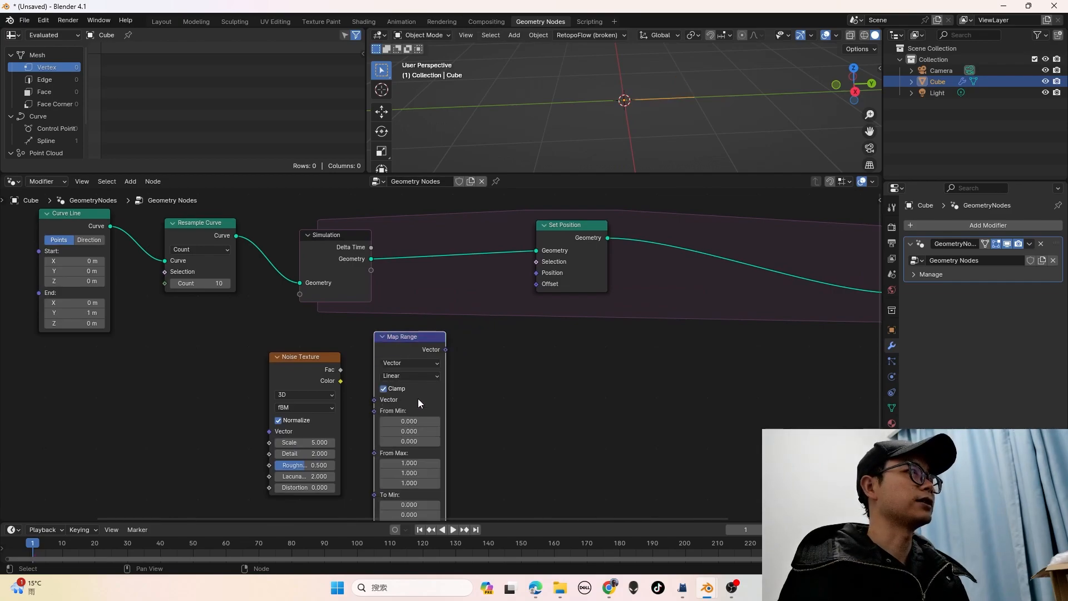
Link the noise Color to Map Range's Vector input and its Vector output to Set Position's Offset
left_click_drag(339, 379, 375, 397)
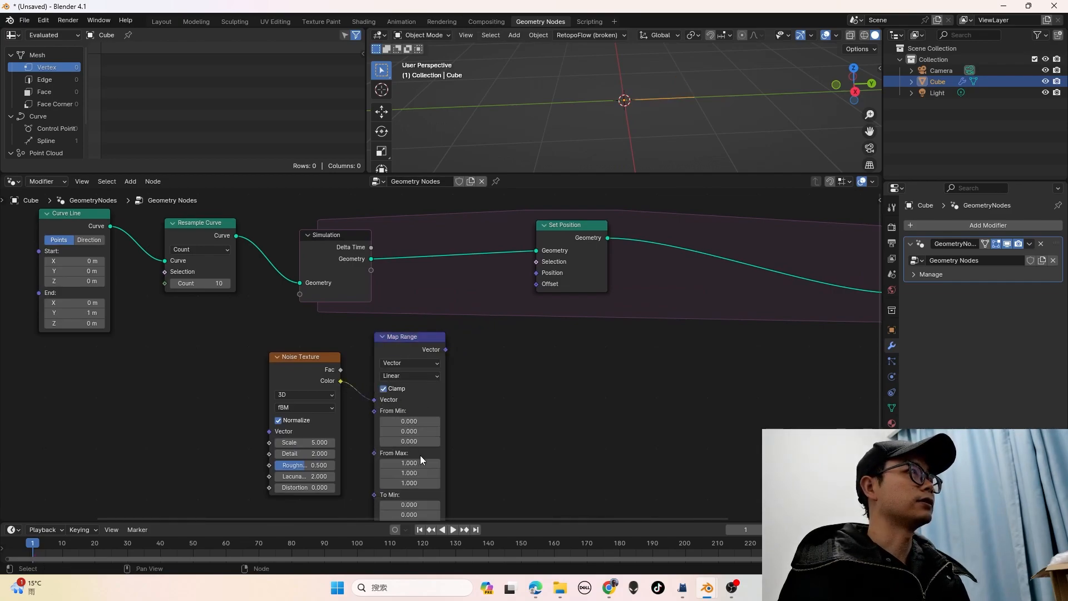
middle_click_drag(419, 455, 405, 378)
left_click_drag(427, 279, 524, 240)
Set all three To Min components of the Map Range node to -1.000
middle_click_drag(370, 499, 388, 417)
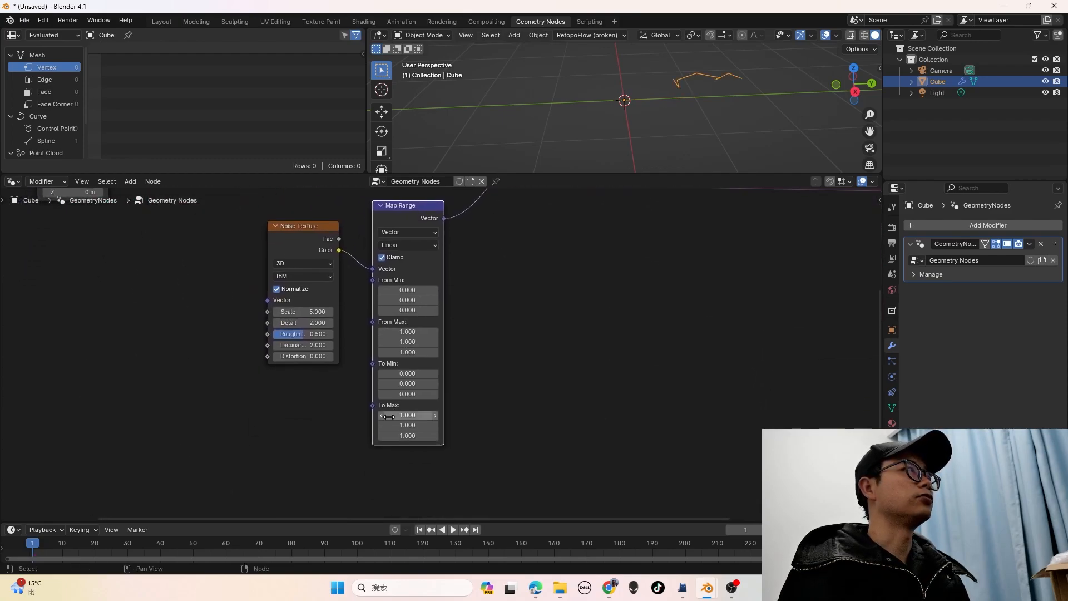
left_click_drag(422, 373, 422, 394)
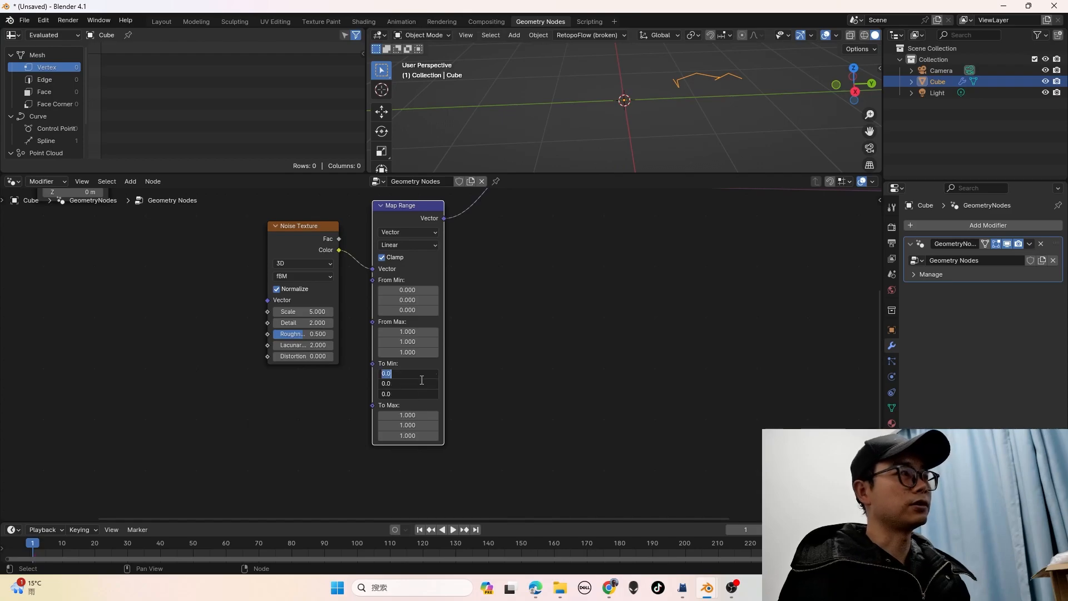
key("Return")
scroll(453, 373, "down", 1)
middle_click_drag(452, 372, 442, 402)
Switch the Noise Texture node to 4D and shift it slightly beside Map Range
left_click_drag(296, 282, 308, 298)
scroll(308, 300, "up", 1)
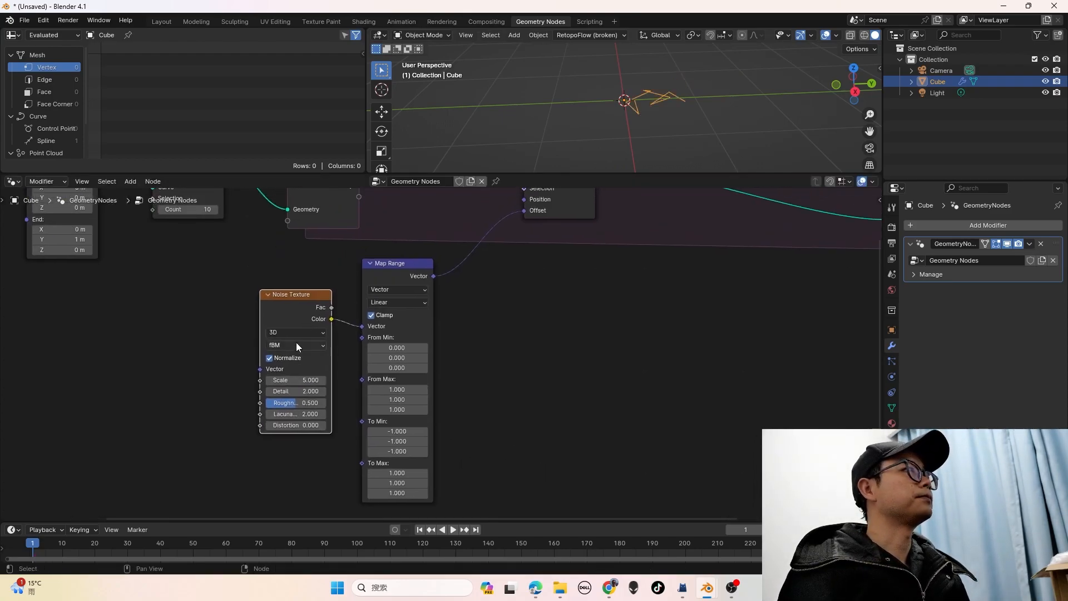
left_click(296, 333)
left_click(298, 391)
scroll(298, 390, "up", 1)
Drive the Noise Texture's W value with a #frame/ division expression that gives 0.002 at frame 1
left_click(289, 397)
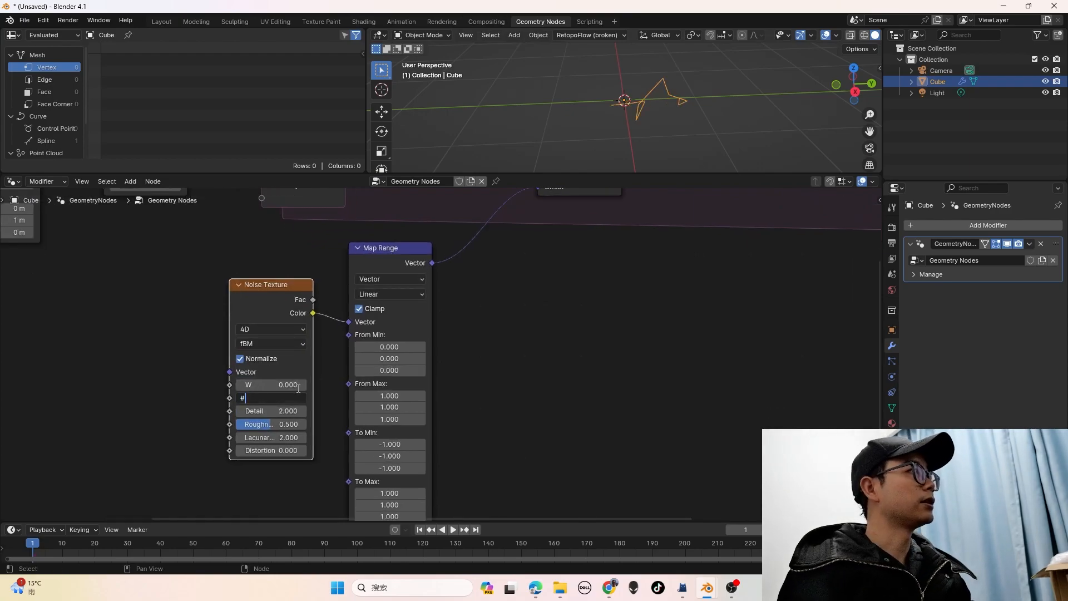
type("#")
key("Escape")
left_click(281, 384)
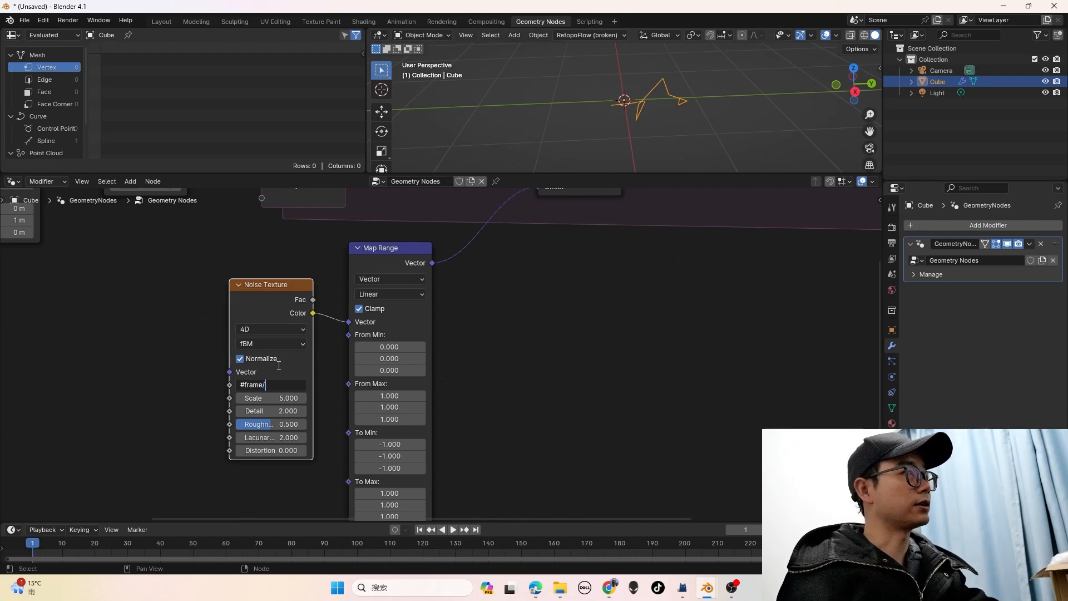
key("Return")
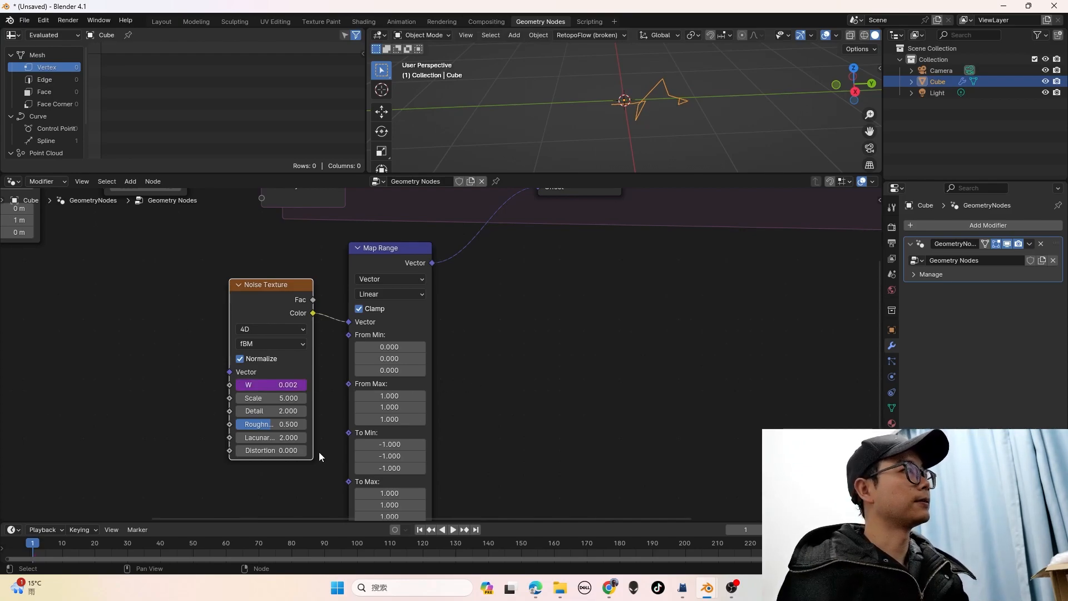
Play the simulation briefly to check how the time-driven noise moves the curve
key("space")
key("space")
scroll(496, 286, "down", 2)
middle_click_drag(496, 286, 478, 360)
Insert a Combine XYZ node on the link between Map Range and Set Position's Offset
left_click_drag(294, 327, 344, 391)
key("shift+a")
left_click(347, 329)
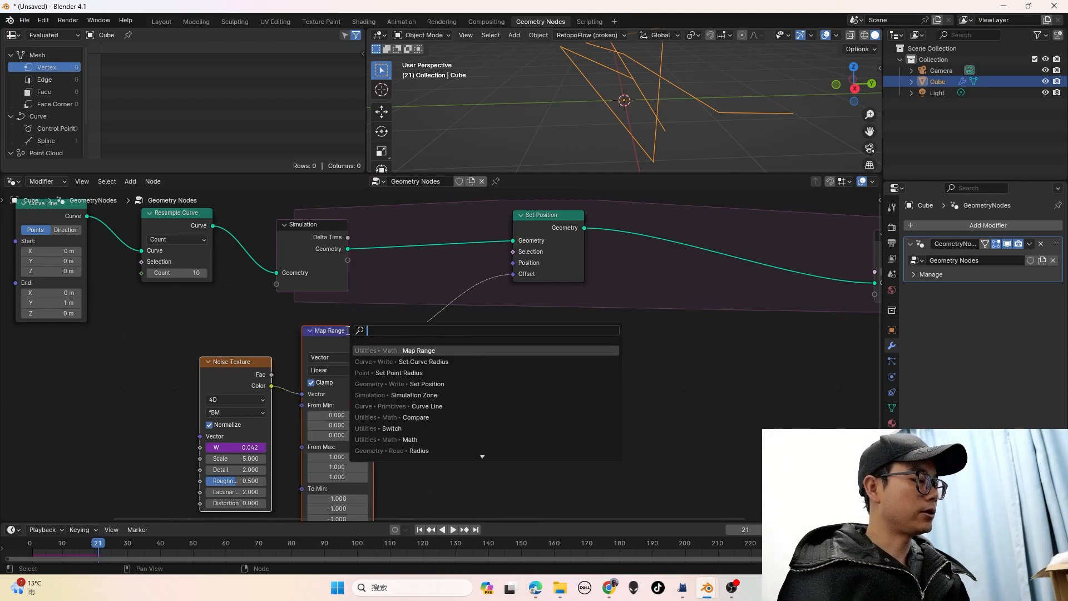
type("m")
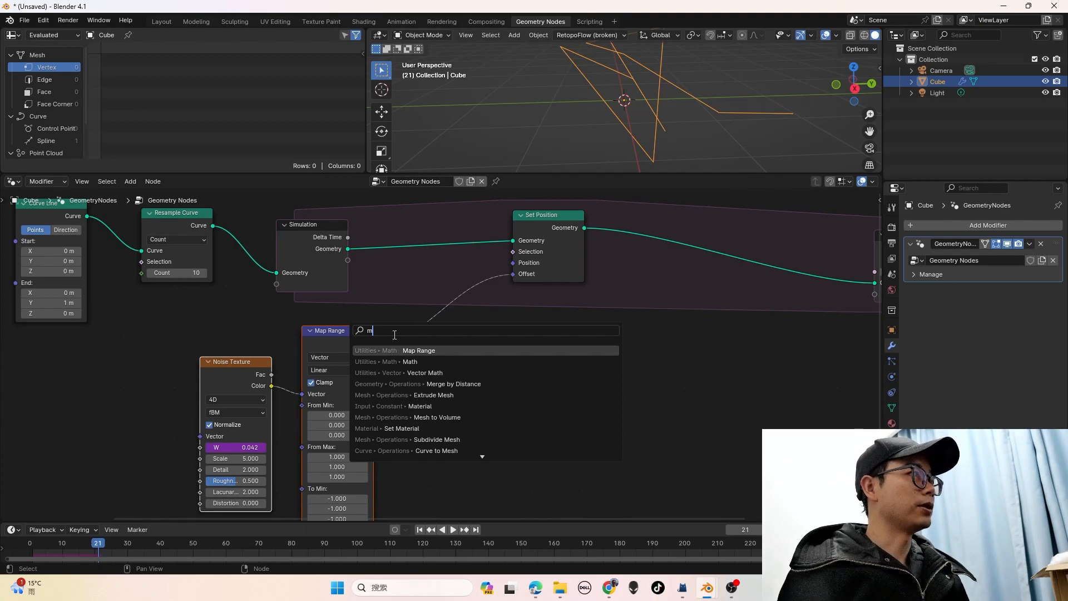
type("com")
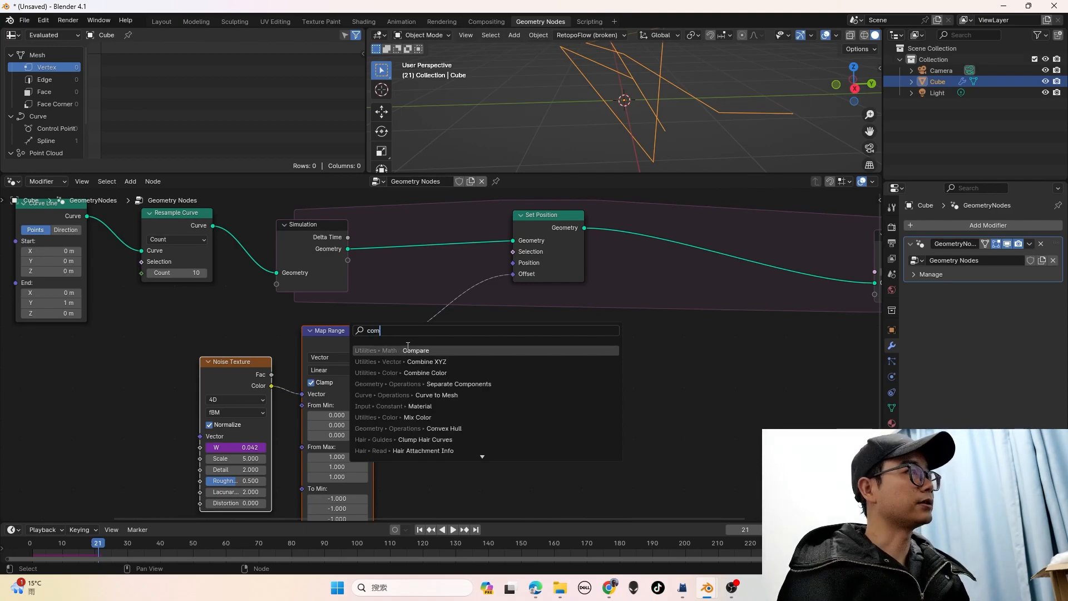
left_click(426, 361)
left_click(447, 286)
Insert a Separate XYZ node before Combine XYZ and link only the X and Y components between them
key("shift+a")
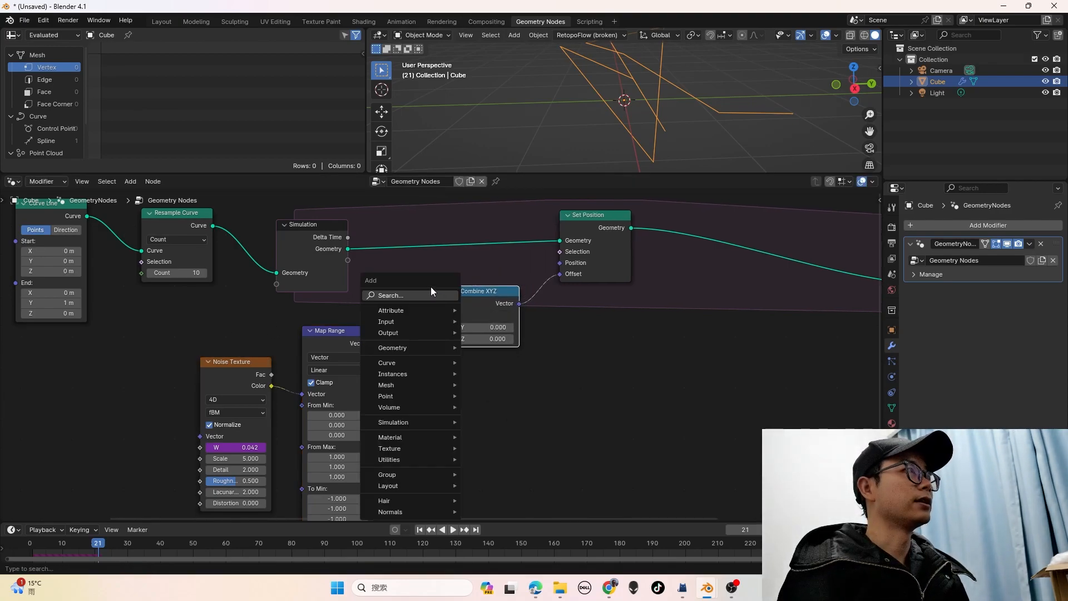
left_click(430, 295)
type("sep")
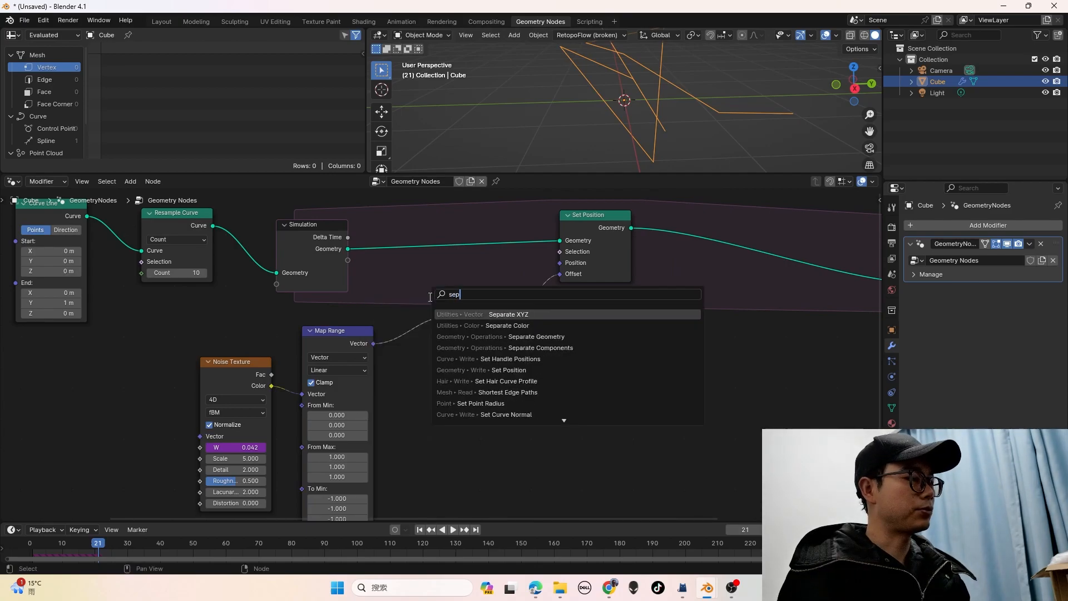
left_click(471, 314)
left_click(452, 319)
left_click_drag(485, 327, 521, 330)
Replay the simulation from the start to check the displacement restricted to X and Y
scroll(274, 363, "down", 2)
key("shift+Left")
key("space")
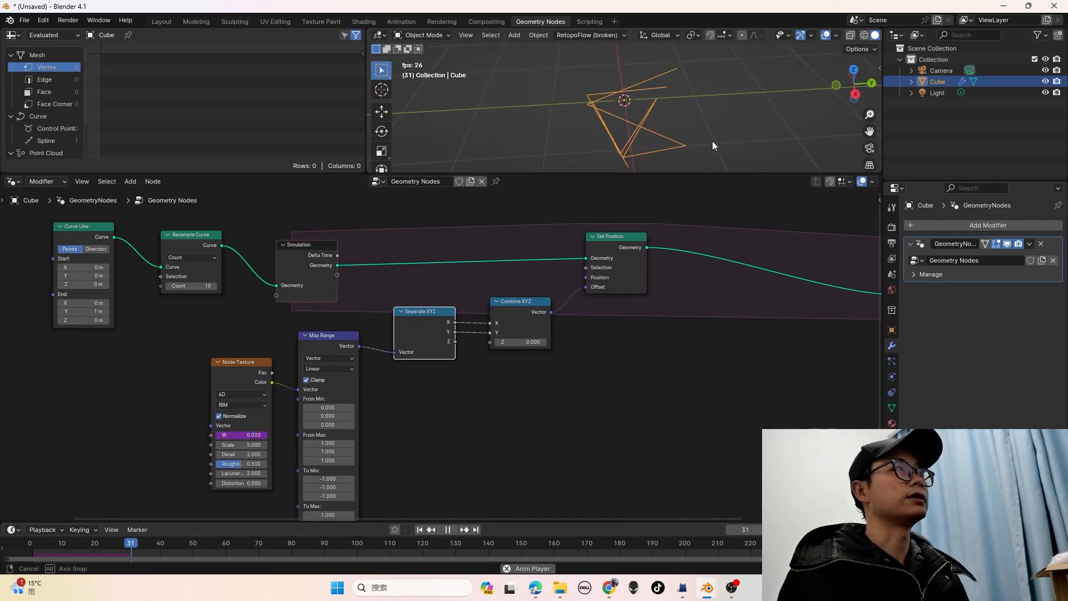
key("space")
scroll(371, 361, "up", 1)
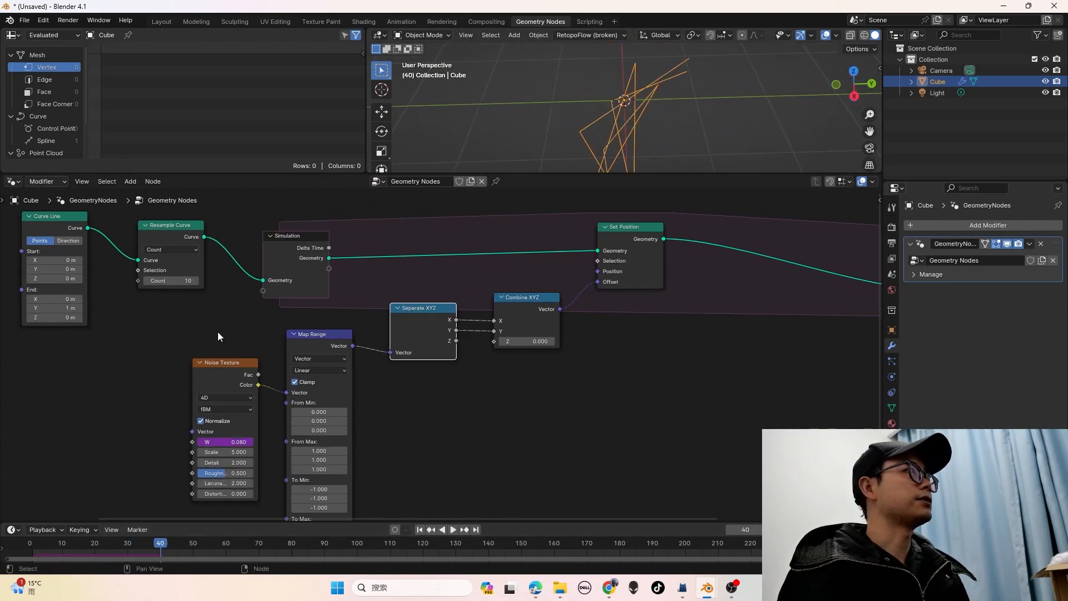
Move Noise Texture and Map Range further back and insert a Vector Math node between Map Range and Separate XYZ
left_click_drag(215, 331, 328, 413)
left_click_drag(319, 341, 239, 343)
key("shift+a")
left_click(251, 341)
type("math v")
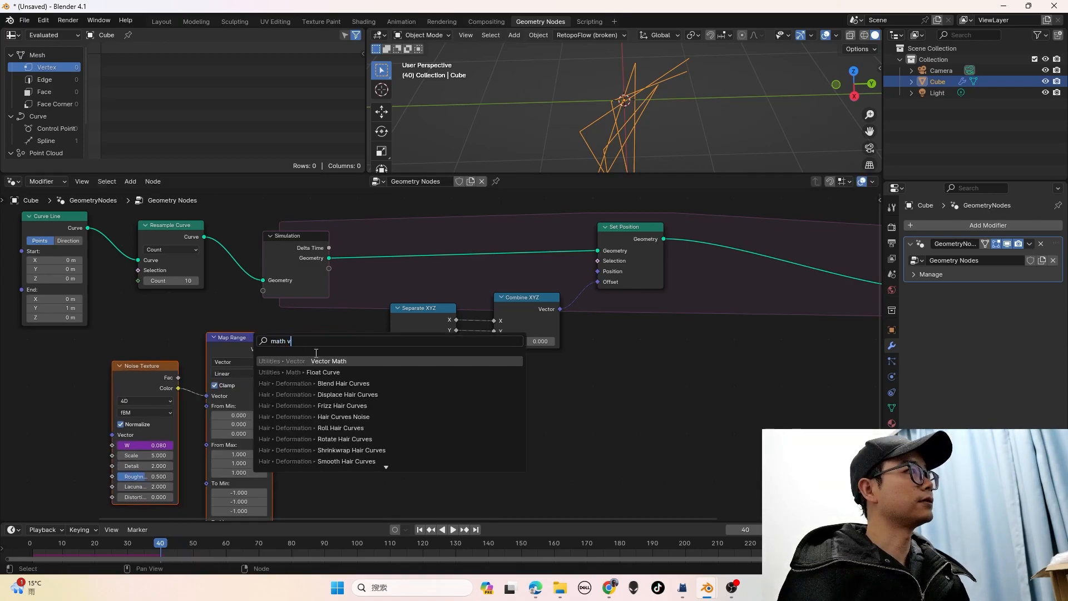
key("Return")
left_click(309, 319)
Change the Vector Math operation to Scale and set its Scale factor to 0.100
left_click(352, 349)
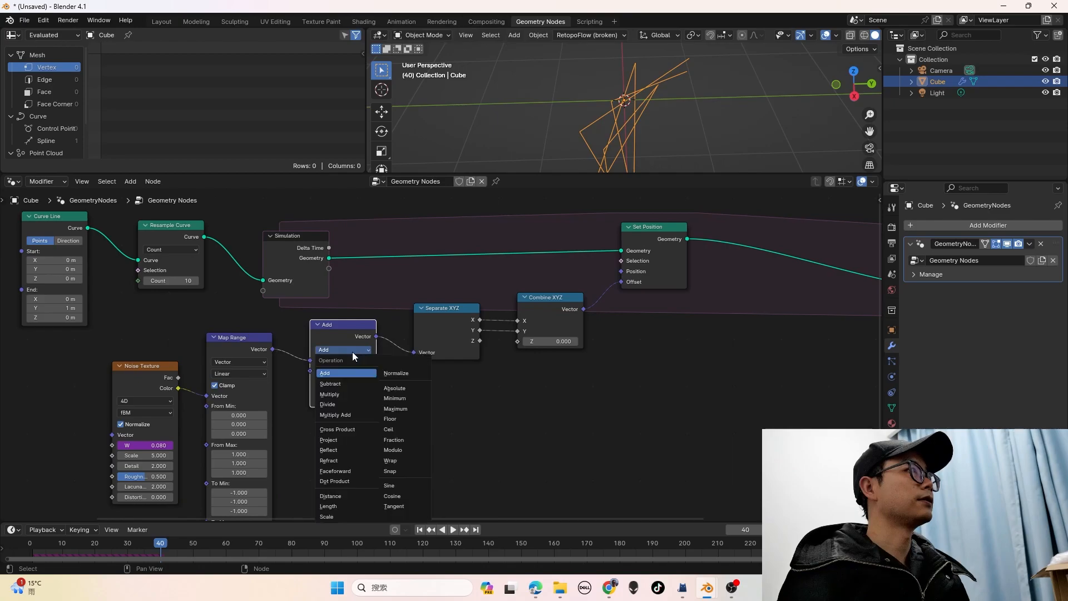
left_click(346, 516)
scroll(349, 393, "up", 1)
left_click(346, 372)
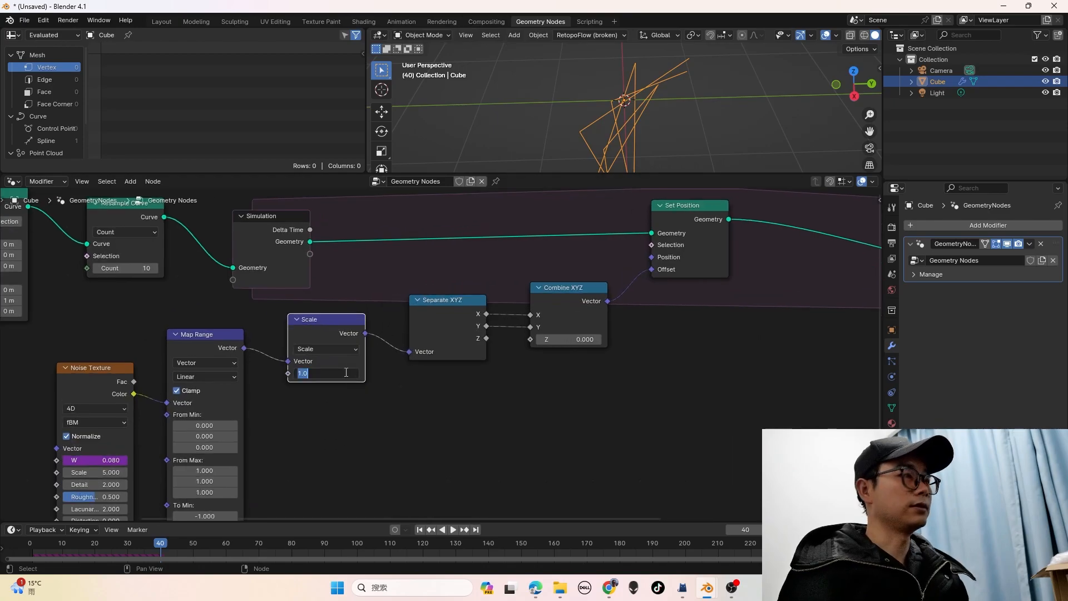
key("Return")
Replay the simulation from frame 0 to check the scaled-down displacement of the curve
left_click_drag(81, 549, 28, 547)
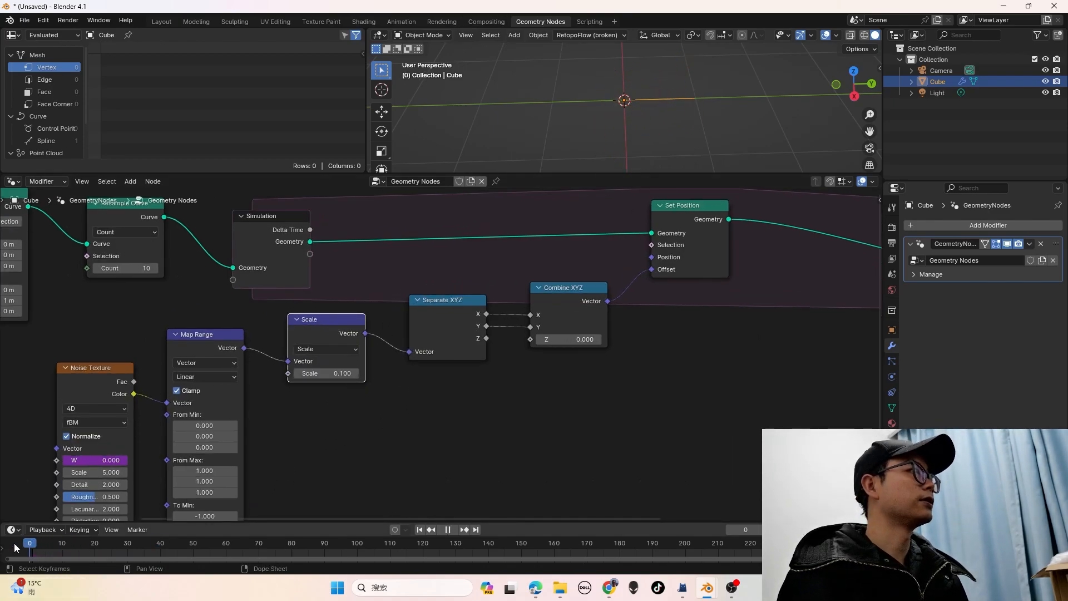
key("space")
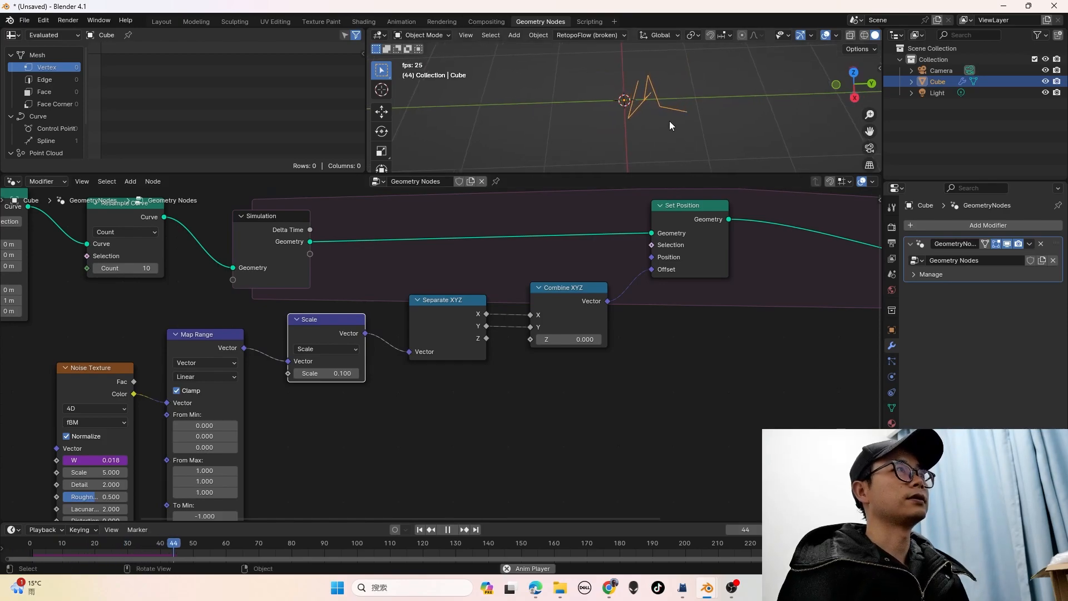
middle_click_drag(669, 122, 661, 131)
key("space")
Insert a Resample Curve node inside the simulation zone, between the Simulation input and Set Position
key("shift+a")
type("ream")
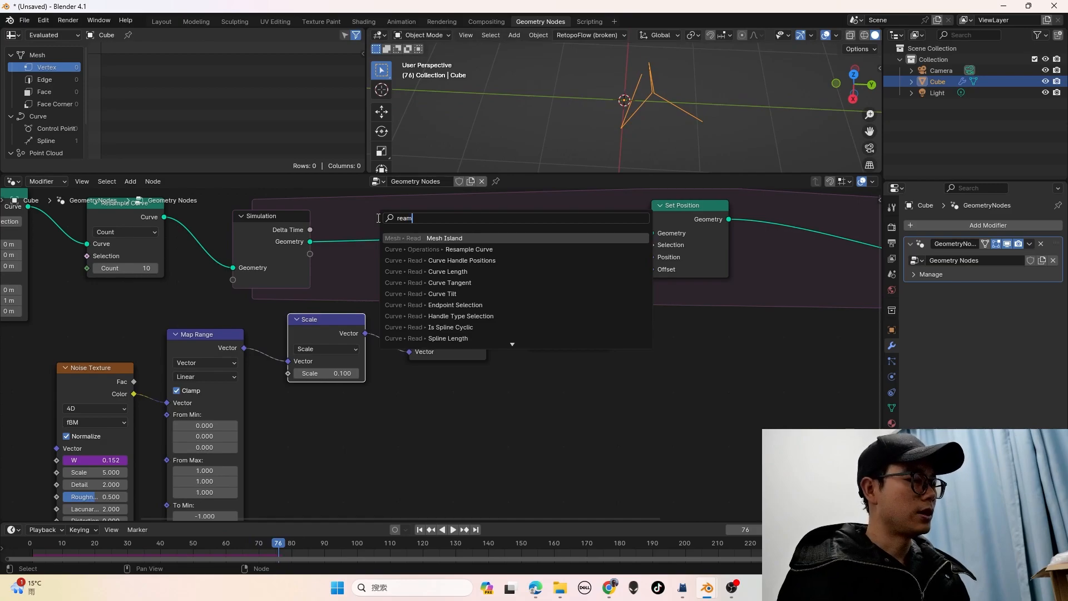
key("BackSpace")
type("sam")
key("Return")
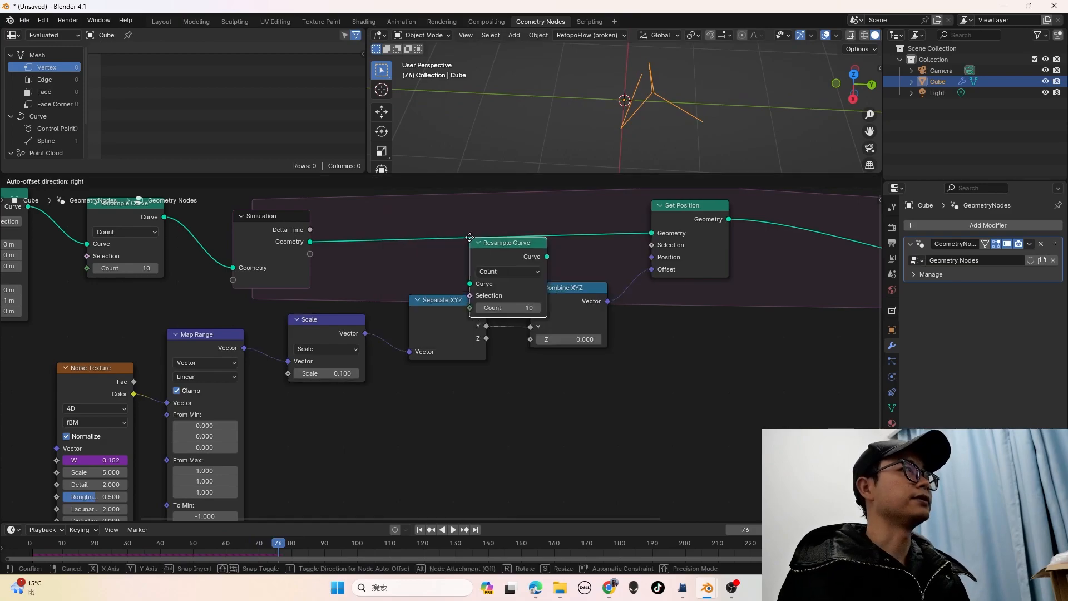
left_click(365, 234)
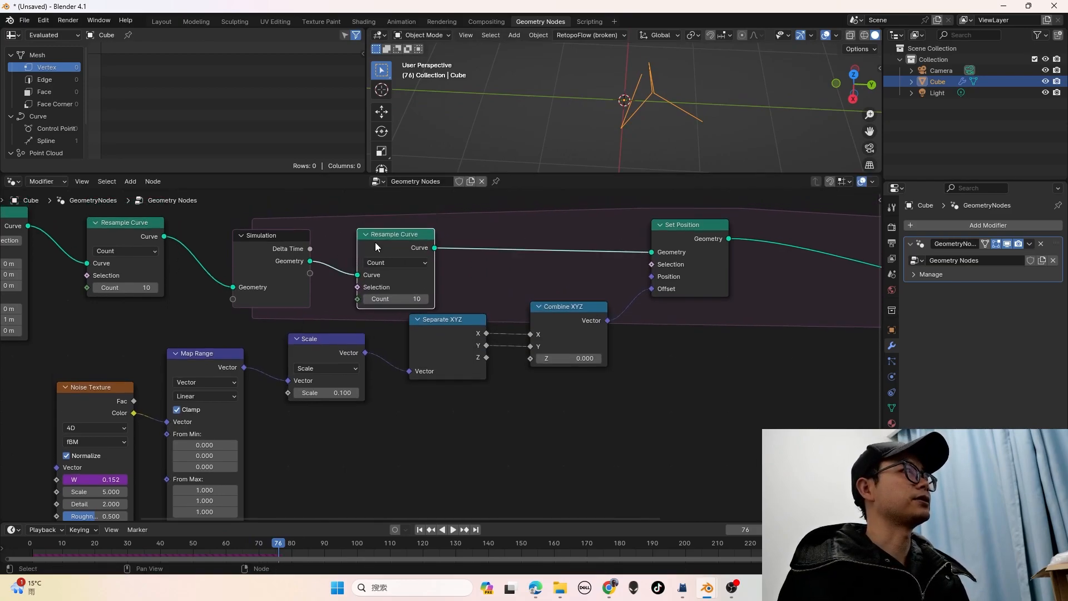
Change the mode of the Resample Curve node inside the simulation zone to Length
scroll(407, 263, "up", 1)
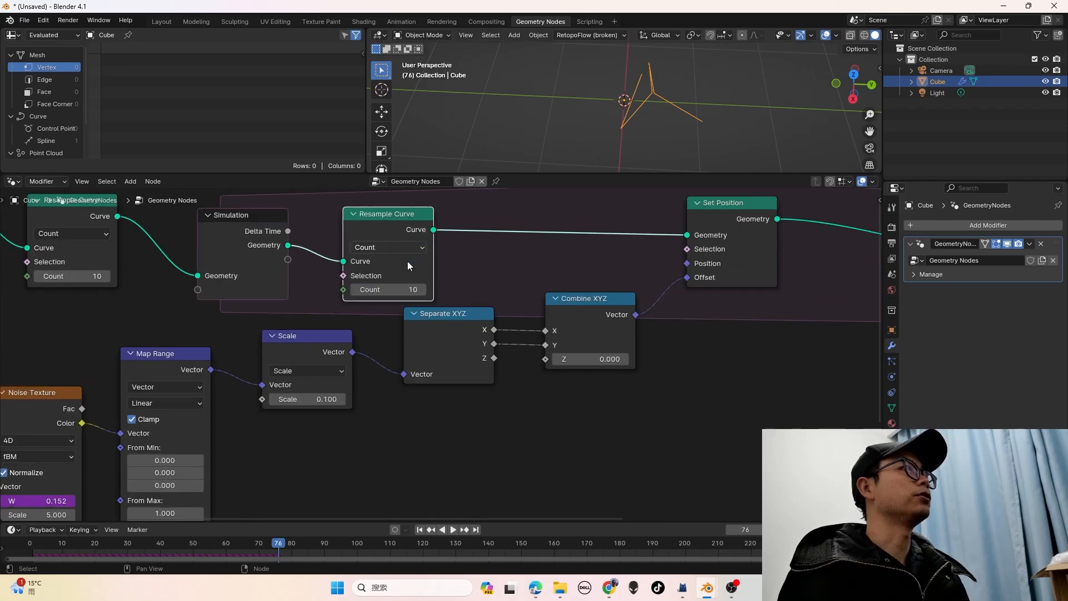
left_click(399, 248)
left_click(398, 295)
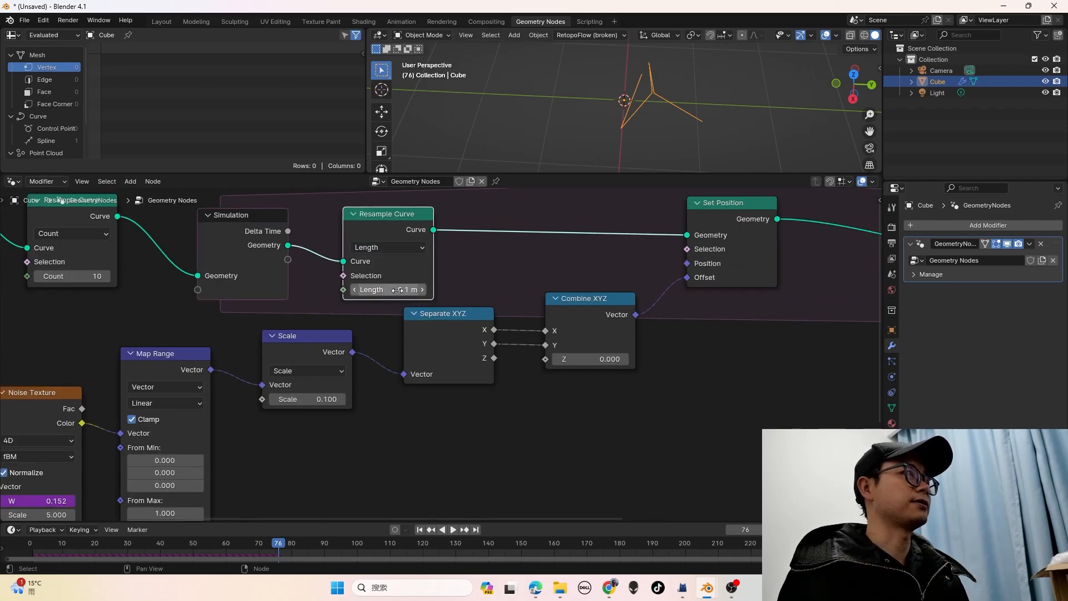
Save the project over test.blend in the resample line folder
key("ctrl+s")
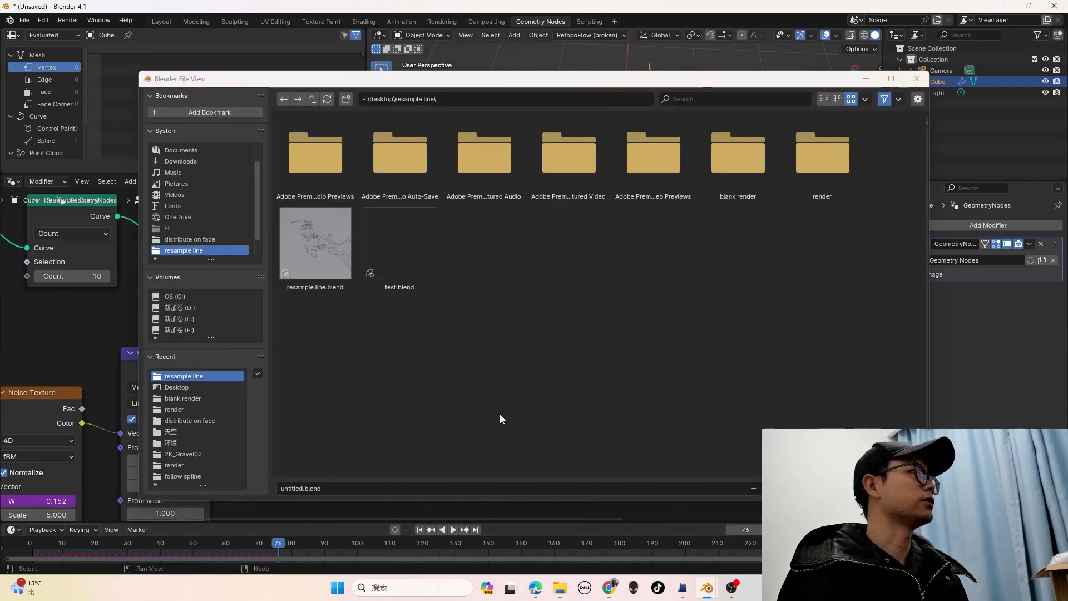
left_click(399, 251)
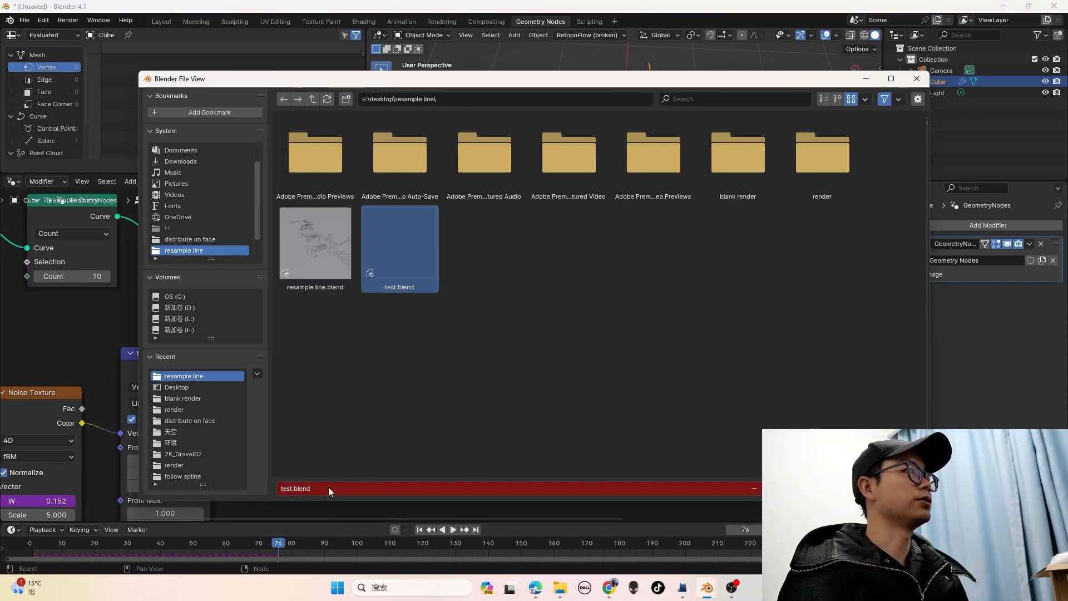
key("Return")
Play the simulation and view how the curve grows with length-based resampling
key("space")
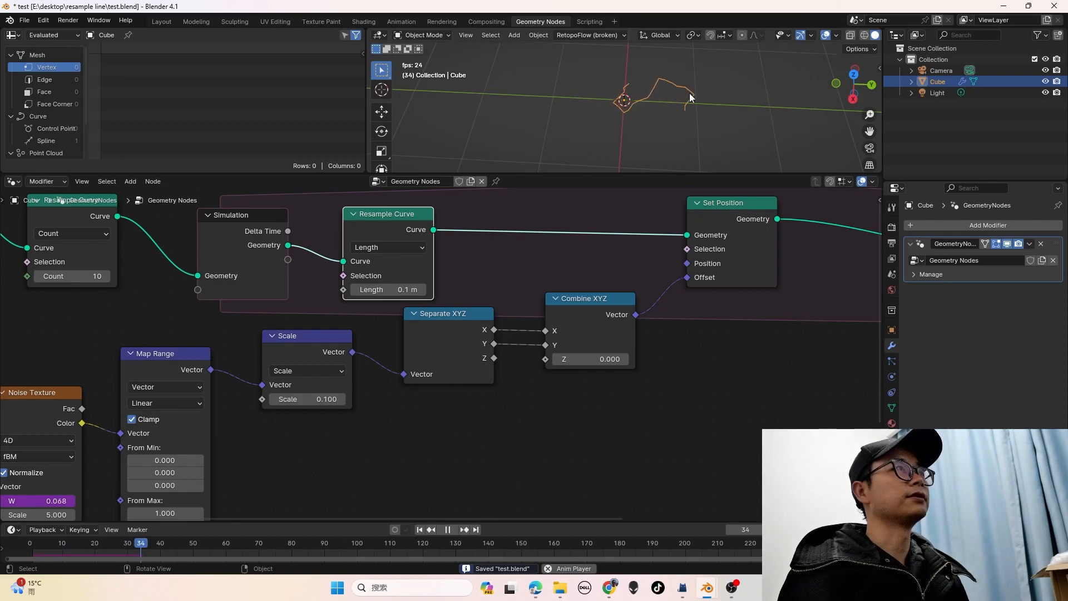
middle_click_drag(700, 92, 656, 103, "shift")
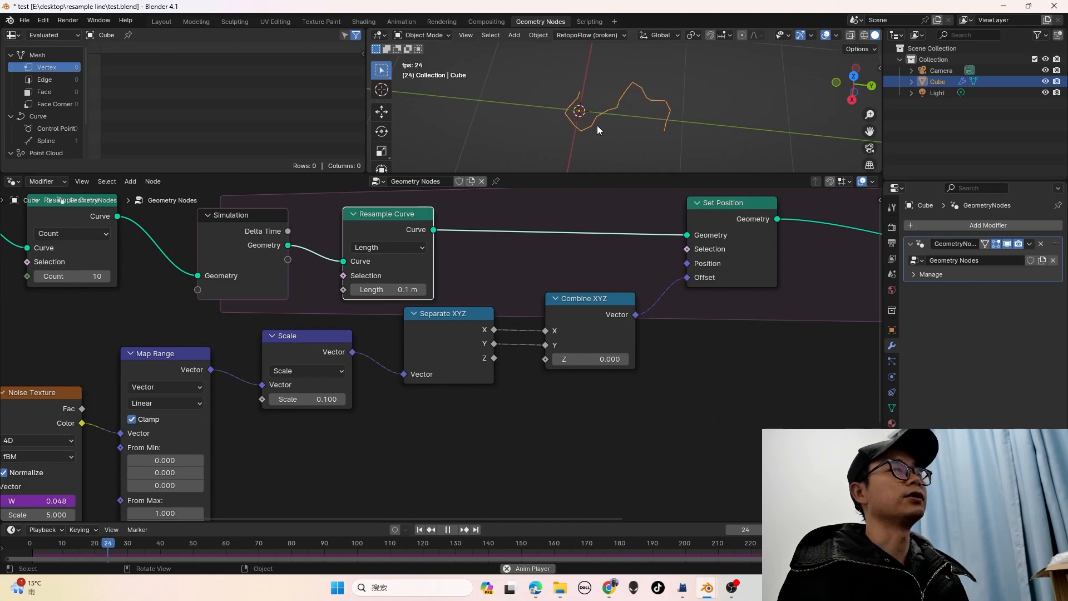
key("space")
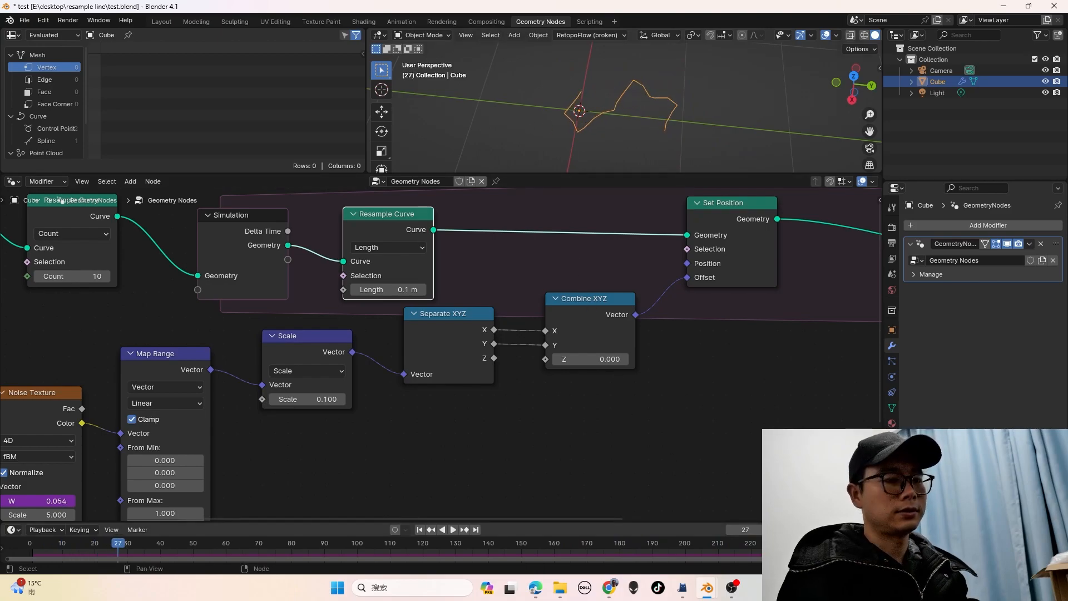
Save the file and rearrange the Scale, Separate XYZ and Combine XYZ nodes in a row below the simulation zone
scroll(545, 335, "down", 3)
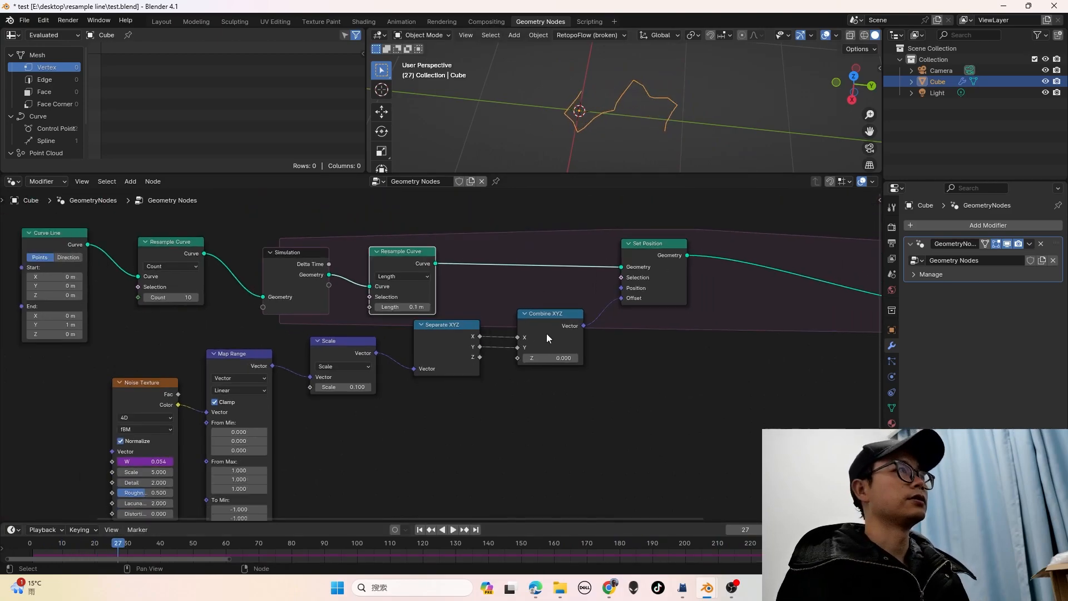
key("ctrl+s")
left_click_drag(522, 329, 517, 344)
scroll(608, 105, "up", 2)
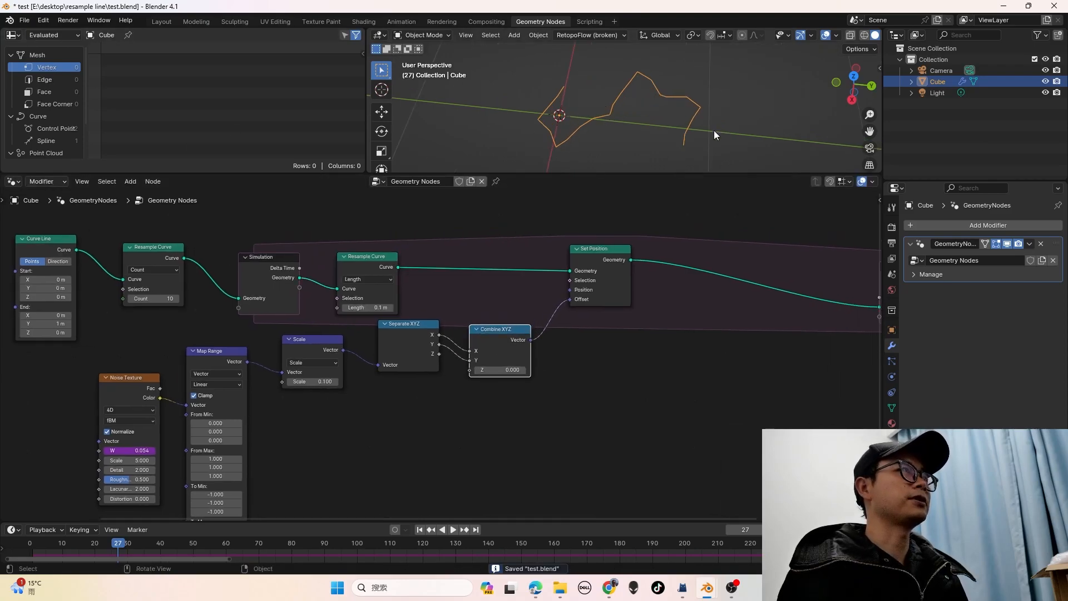
left_click_drag(547, 410, 294, 339)
left_click_drag(410, 347, 396, 386)
left_click(402, 371)
left_click_drag(483, 363, 473, 369)
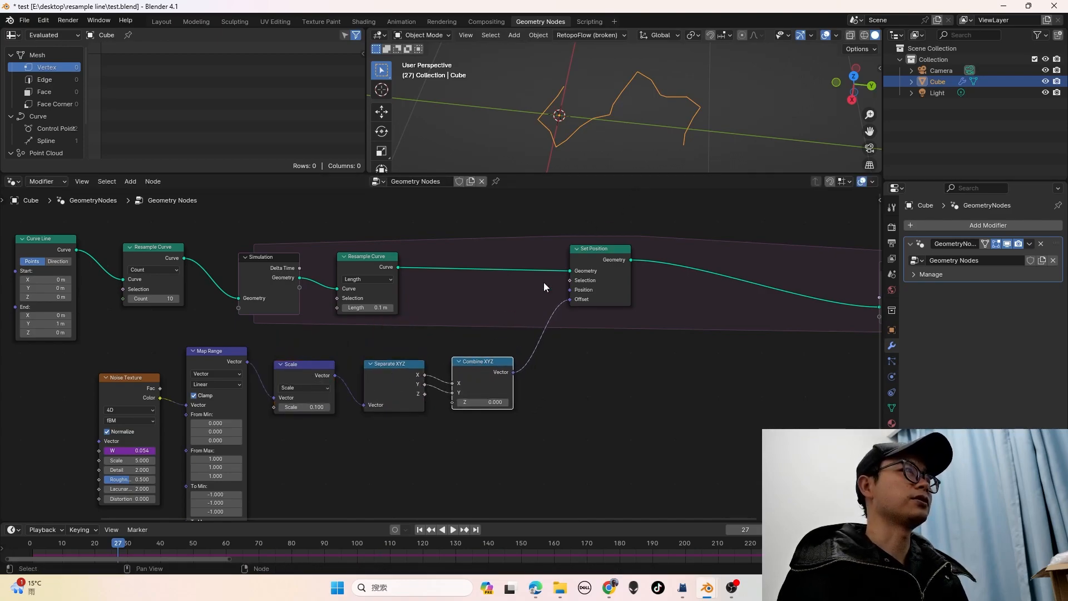
Move the Simulation output and Group Output nodes further from Set Position to make room in the zone
scroll(556, 334, "down", 1)
scroll(681, 279, "down", 5, "ctrl")
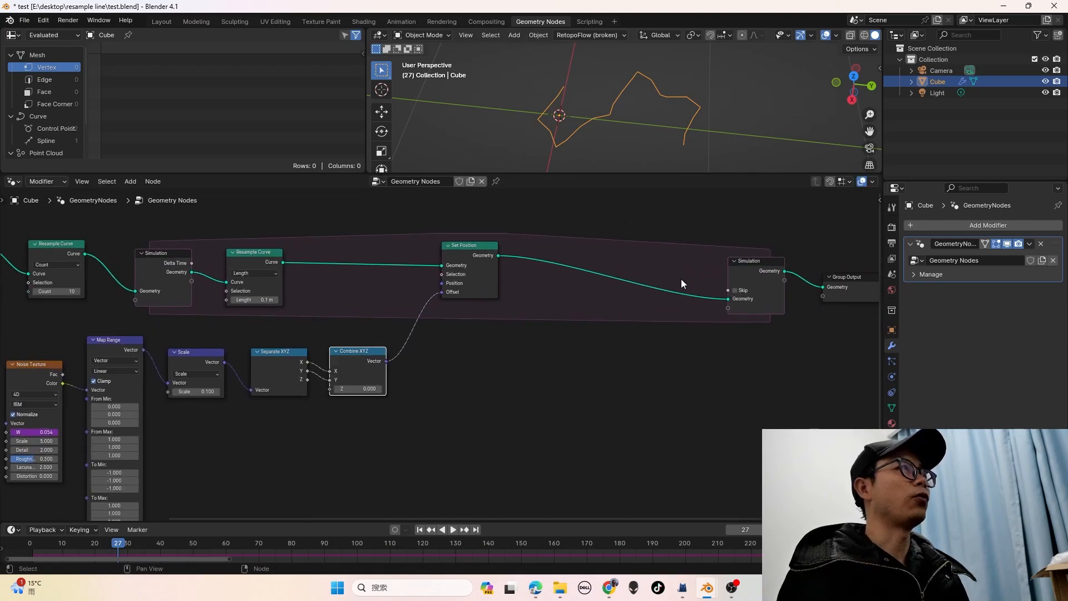
left_click_drag(799, 334, 749, 370)
left_click_drag(676, 282, 730, 275)
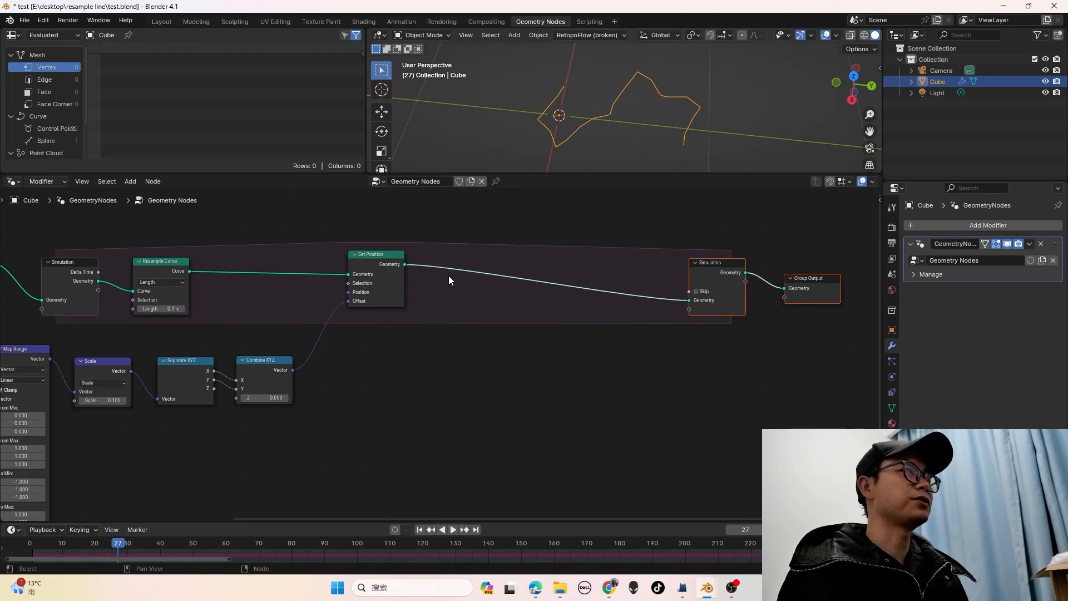
Insert a second Set Position node between the existing Set Position and the Simulation output, and save the file
key("shift+a")
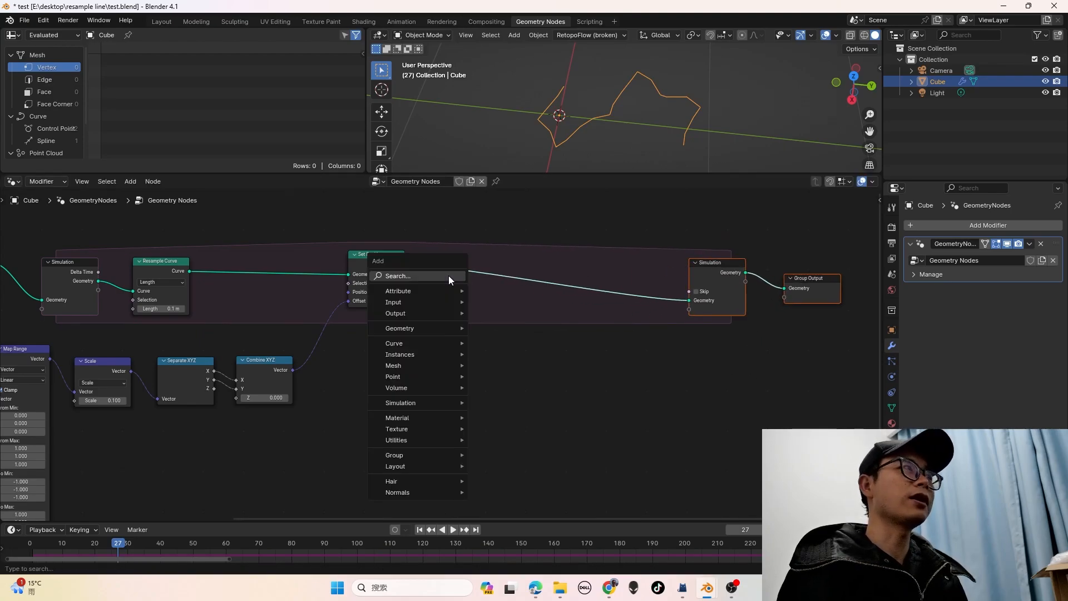
left_click(449, 275)
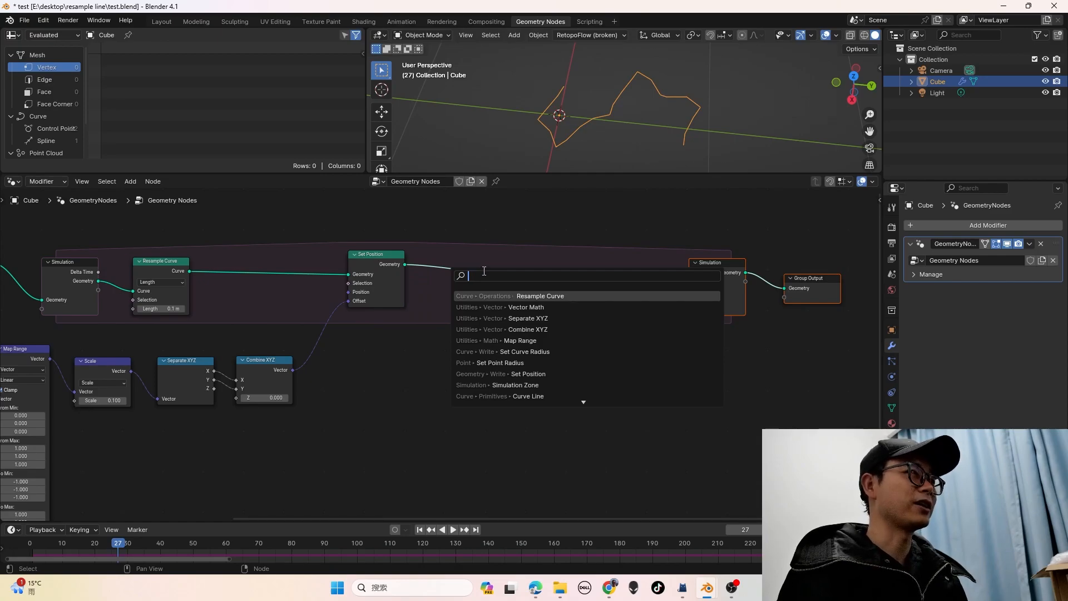
type("set po")
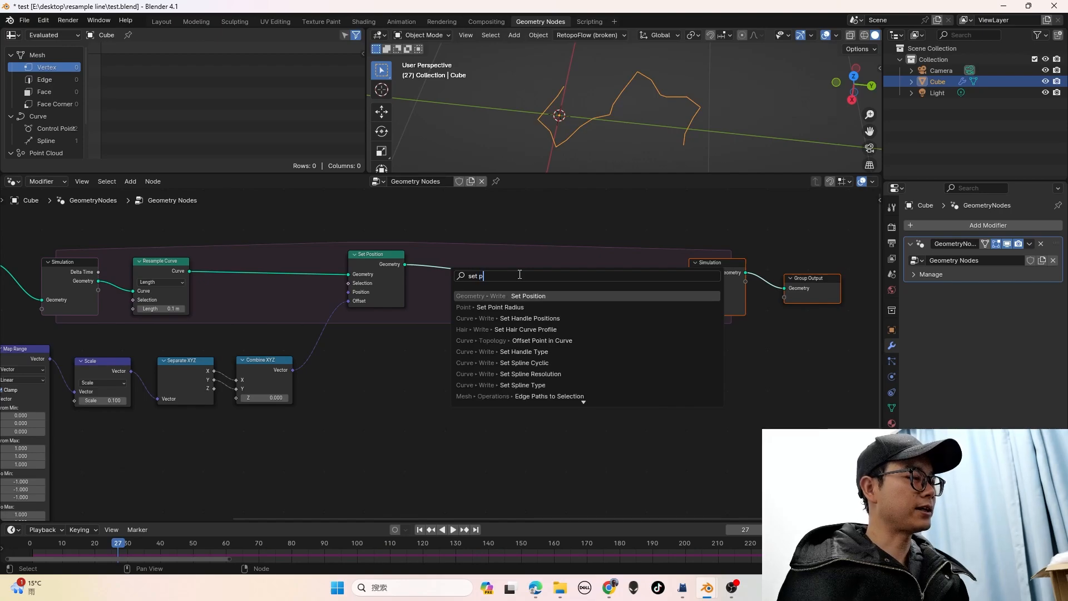
left_click(547, 295)
left_click_drag(615, 276, 620, 268)
scroll(588, 148, "up", 1)
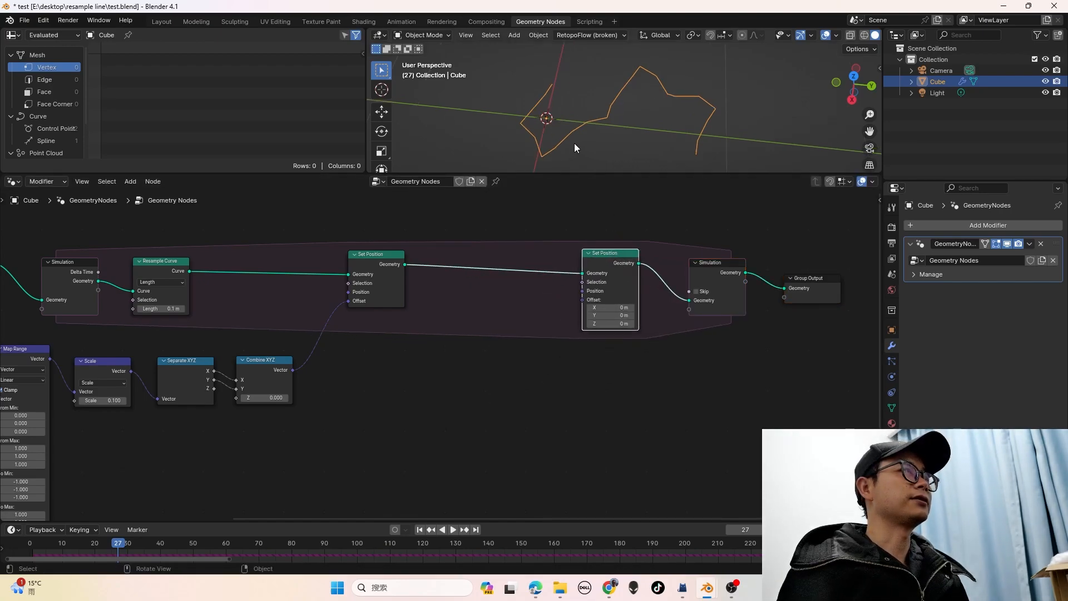
scroll(574, 143, "up", 2)
middle_click_drag(574, 143, 566, 113)
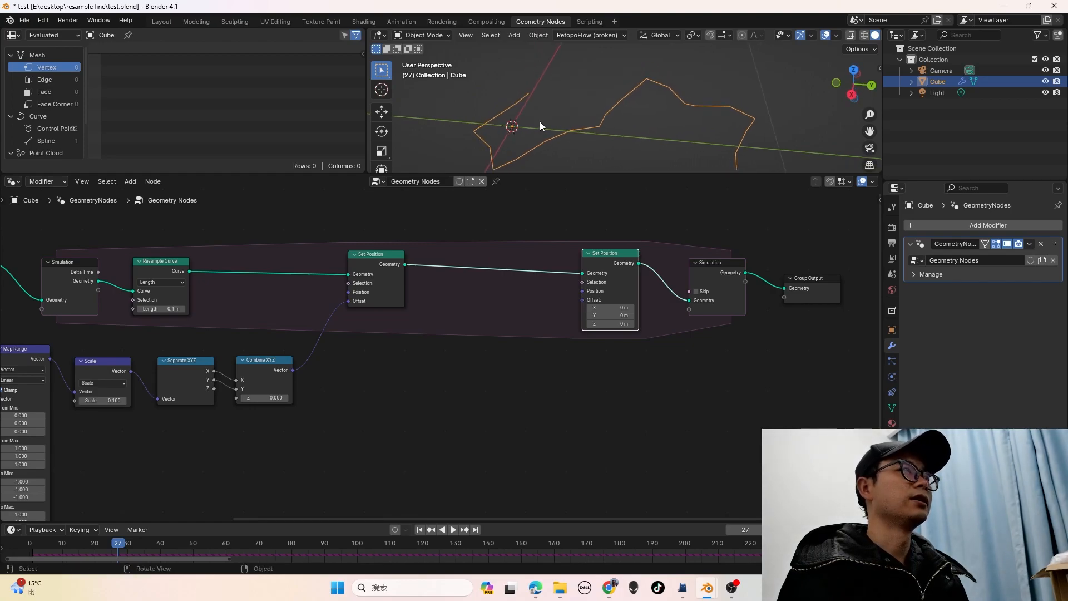
key("ctrl+s")
Annotate the viewport with two points, overlapping circles around them and opposing arrows to illustrate neighbouring points pushing apart
scroll(530, 132, "down", 2)
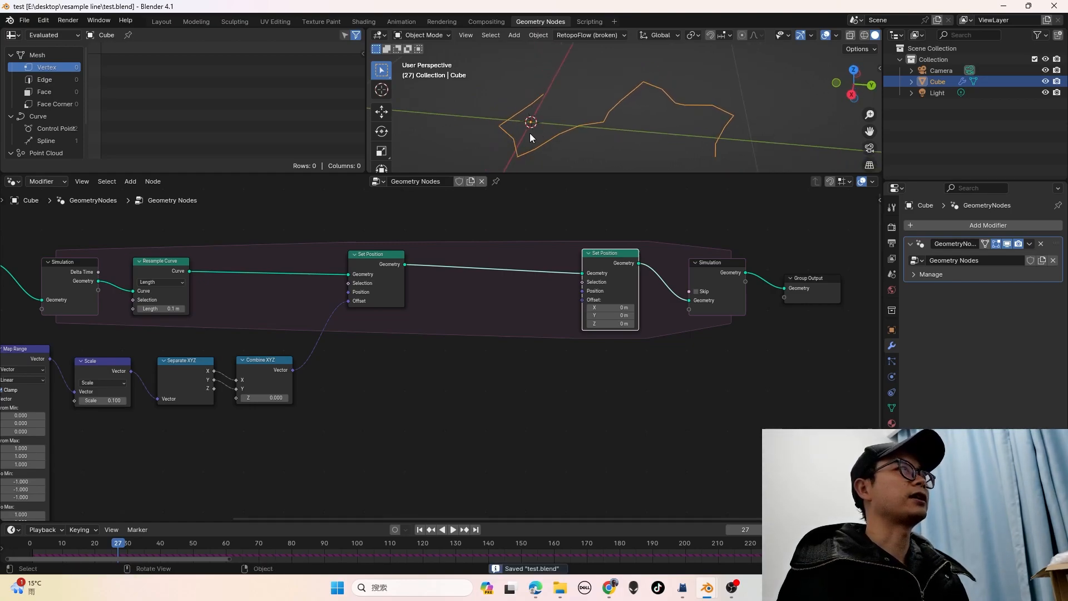
scroll(605, 131, "up", 1)
scroll(609, 133, "up", 1)
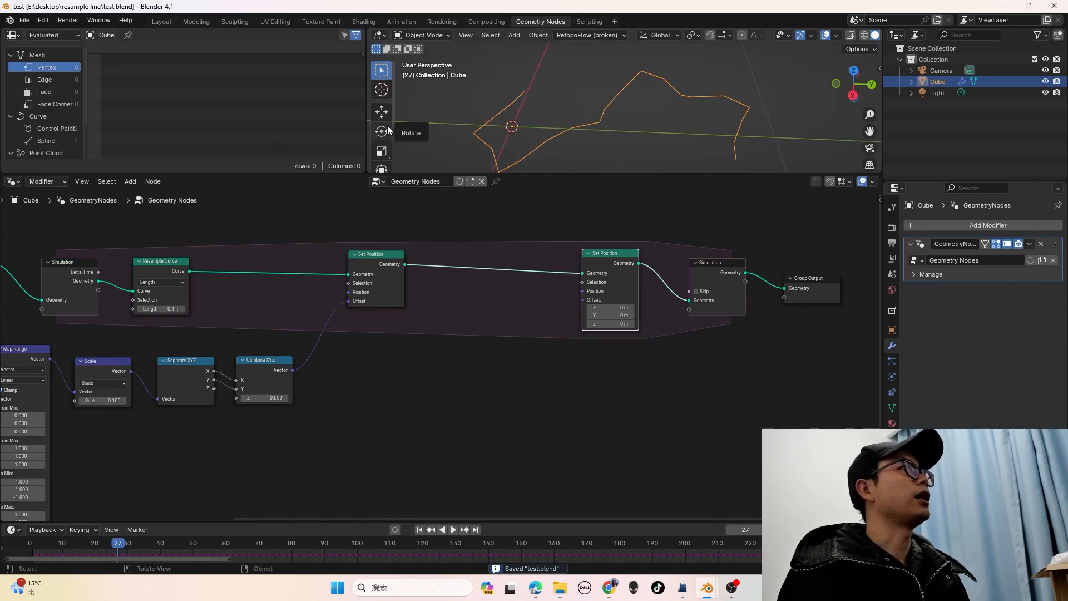
scroll(380, 153, "down", 3)
scroll(384, 145, "up", 2)
left_click(383, 160)
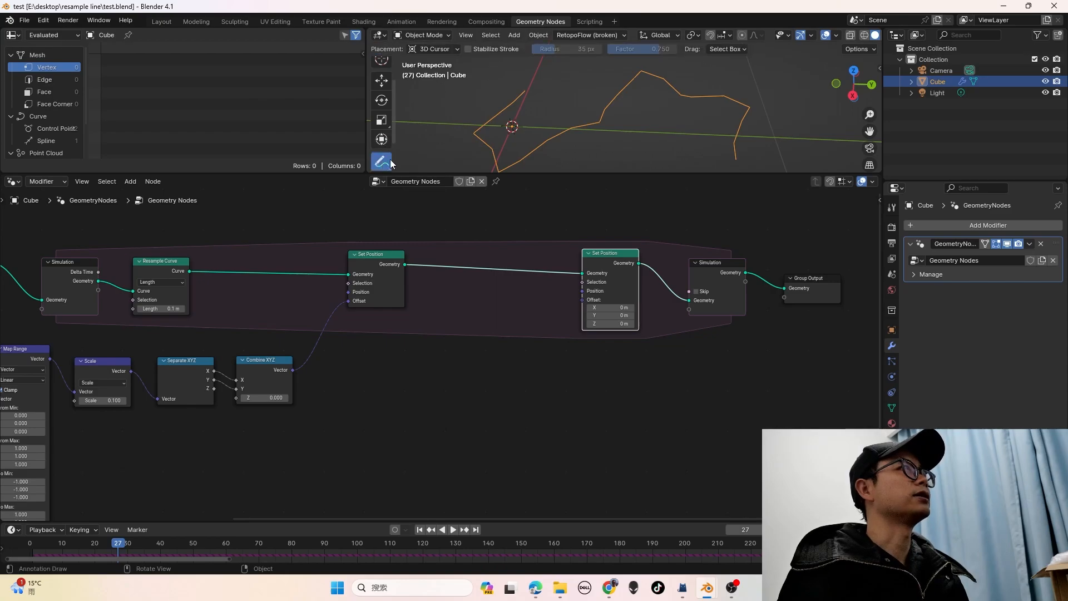
mouse_move(433, 126)
left_mouse_down()
mouse_move(436, 108)
mouse_move(438, 123)
left_mouse_up()
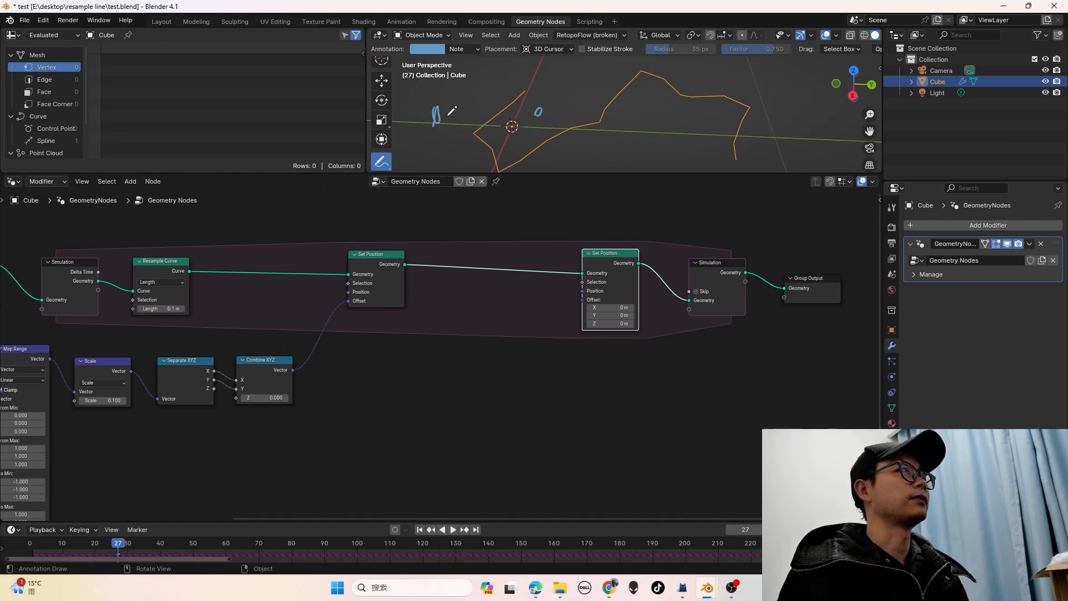
mouse_move(408, 92)
left_mouse_down()
mouse_move(473, 59)
mouse_move(449, 158)
mouse_move(425, 68)
left_mouse_up()
mouse_move(573, 70)
left_mouse_down()
mouse_move(487, 146)
mouse_move(610, 93)
left_mouse_up()
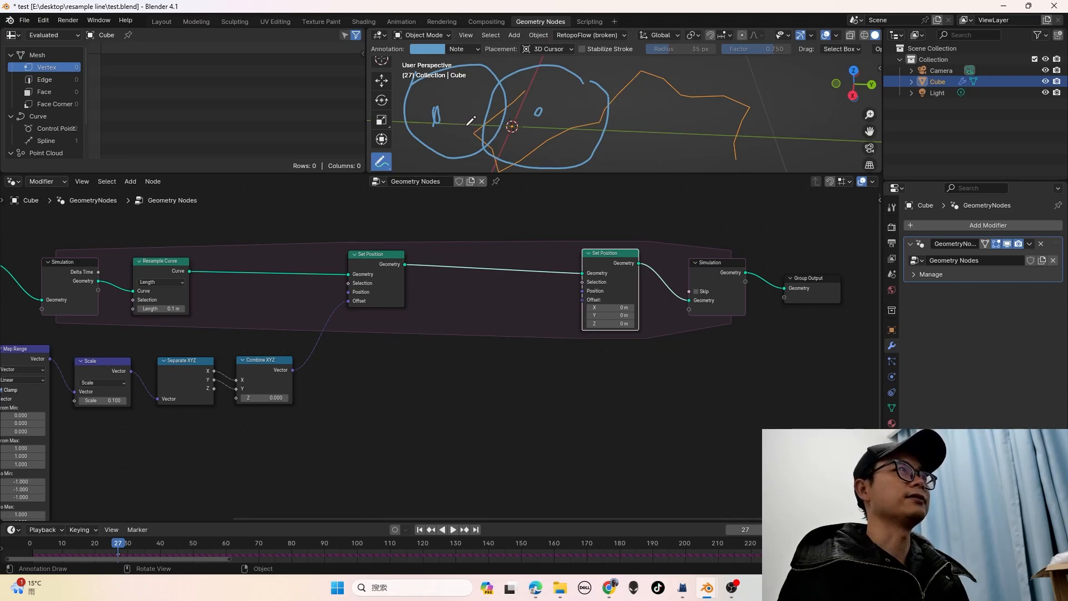
mouse_move(452, 132)
left_mouse_down()
mouse_move(715, 132)
mouse_move(726, 128)
mouse_move(718, 89)
left_mouse_up()
mouse_move(543, 154)
left_mouse_down()
mouse_move(414, 147)
mouse_move(431, 166)
mouse_move(437, 130)
mouse_move(402, 142)
left_mouse_up()
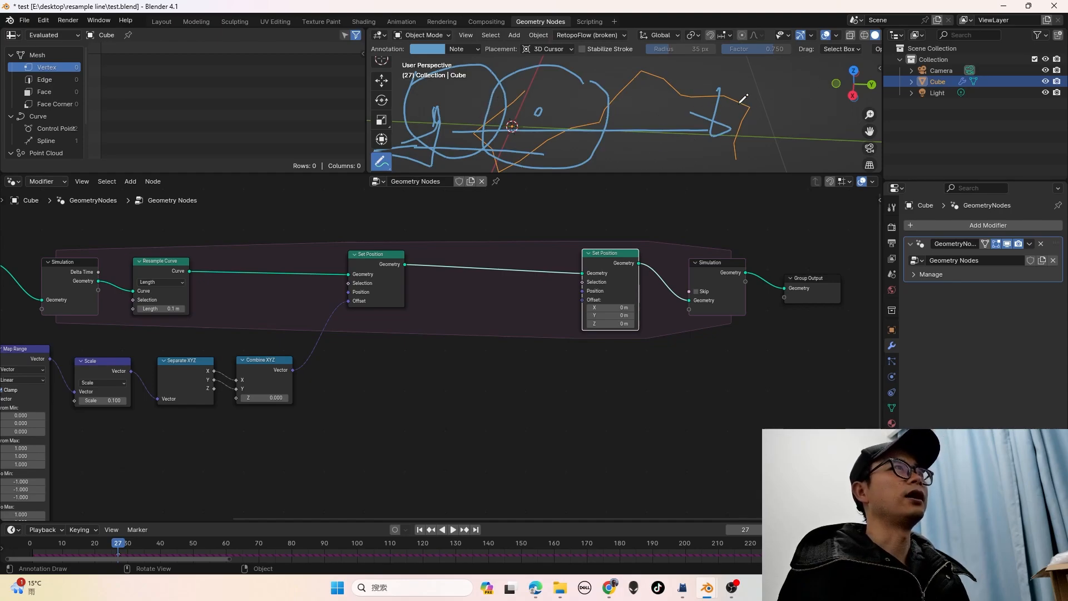
mouse_move(741, 93)
left_mouse_down()
mouse_move(778, 118)
mouse_move(745, 84)
left_mouse_up()
left_click_drag(813, 110, 814, 141)
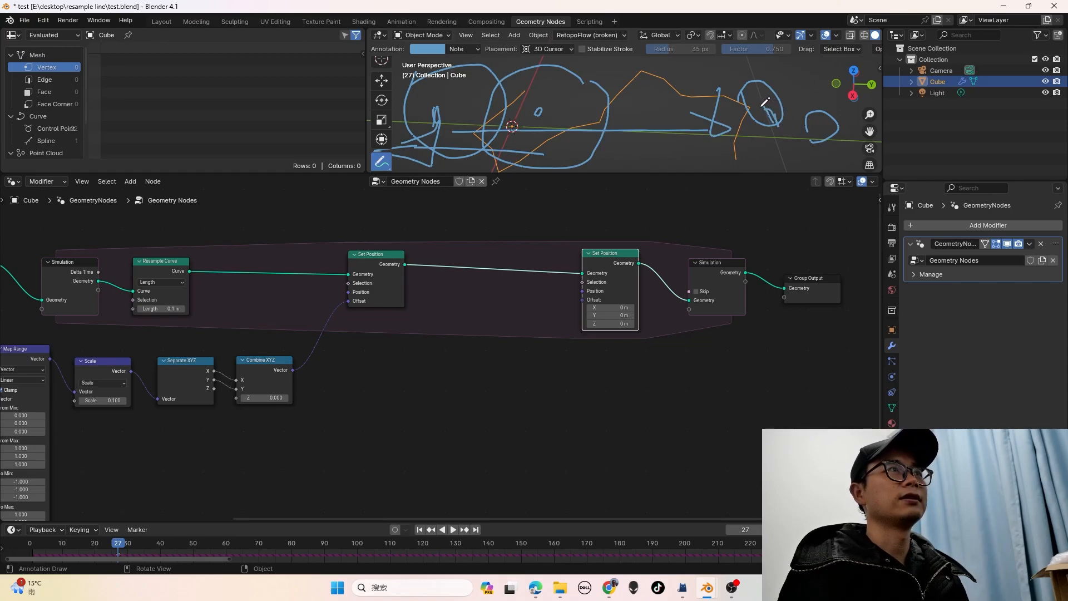
mouse_move(783, 118)
left_mouse_down()
mouse_move(768, 122)
mouse_move(818, 103)
left_mouse_up()
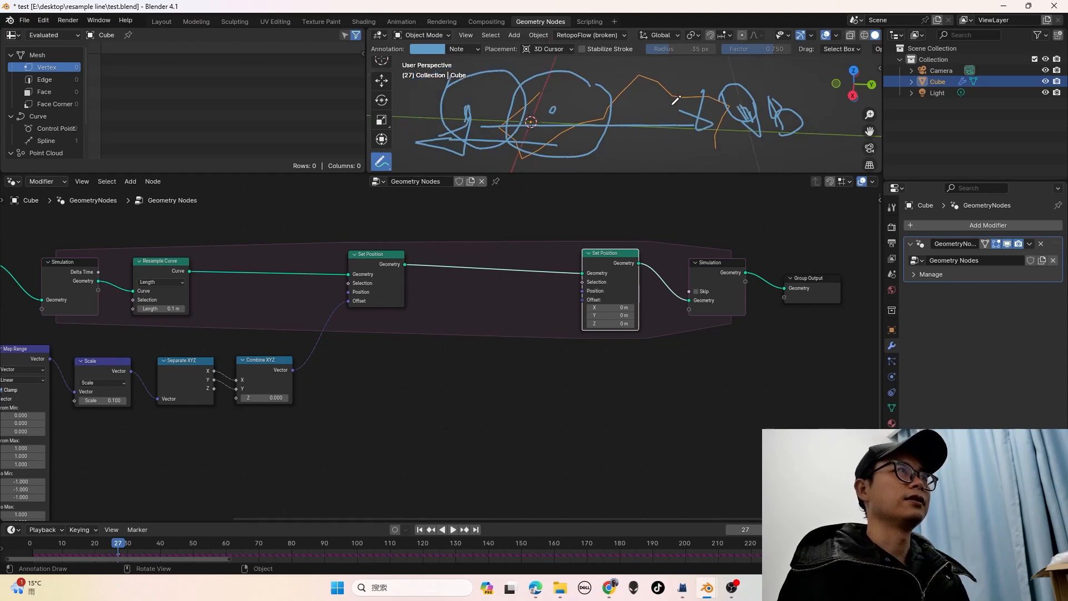
Erase the annotation strokes drawn over the curve in the viewport
scroll(439, 116, "down", 2)
scroll(376, 158, "down", 2)
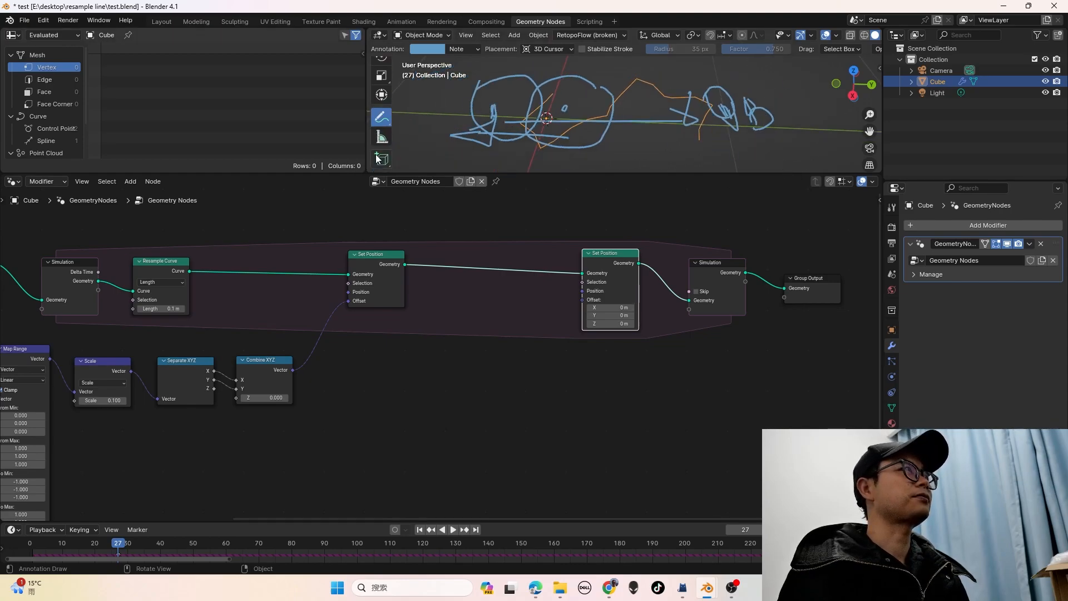
left_click(381, 116)
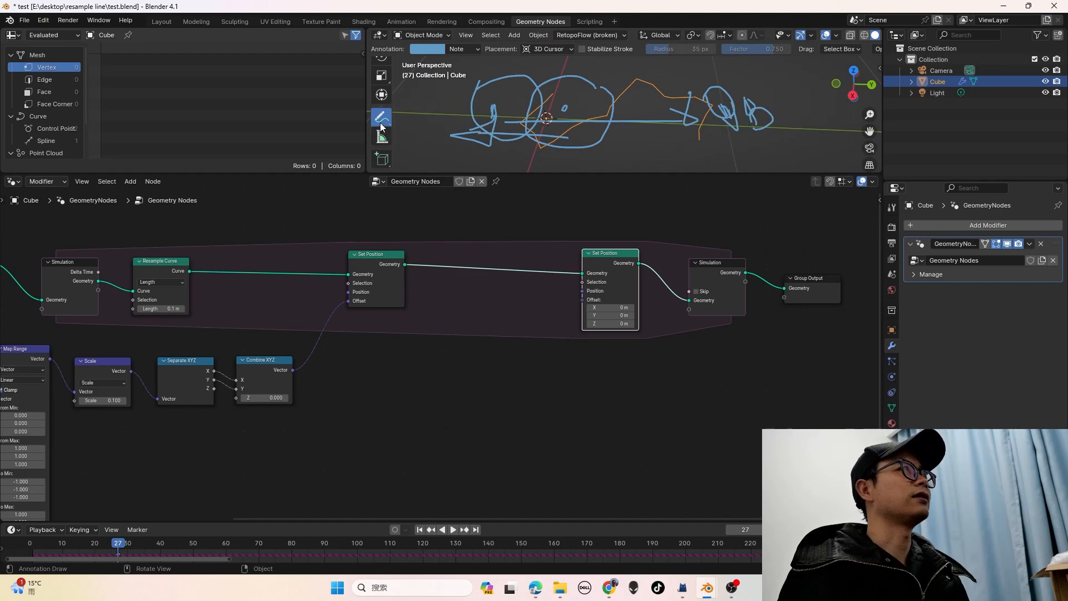
left_click(421, 188)
mouse_move(501, 131)
left_mouse_down()
mouse_move(495, 111)
mouse_move(533, 66)
mouse_move(689, 69)
mouse_move(626, 147)
left_mouse_up()
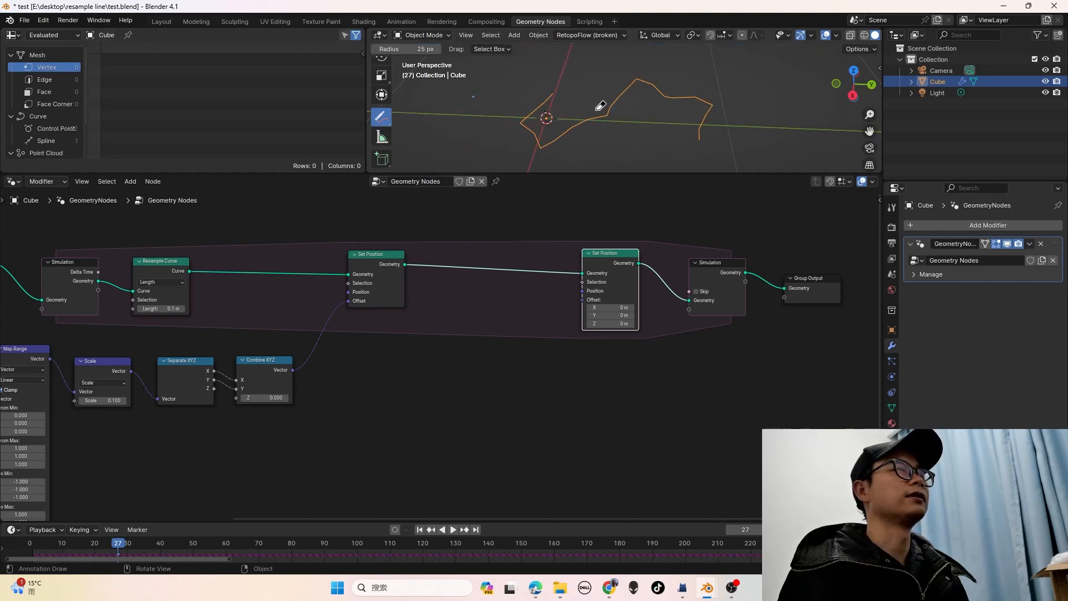
Move the second Set Position, Simulation output and Group Output nodes together further away from the first Set Position
scroll(518, 264, "down", 1)
scroll(551, 269, "up", 3)
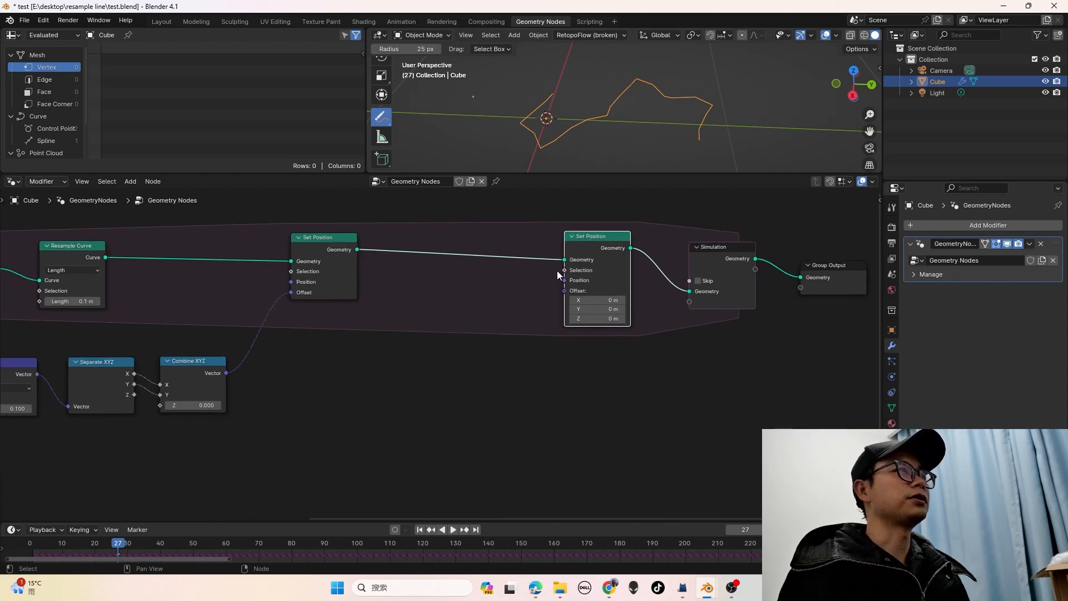
scroll(558, 269, "down", 1)
left_click_drag(783, 344, 559, 200)
left_click_drag(572, 242, 817, 273)
middle_click_drag(692, 245, 578, 235)
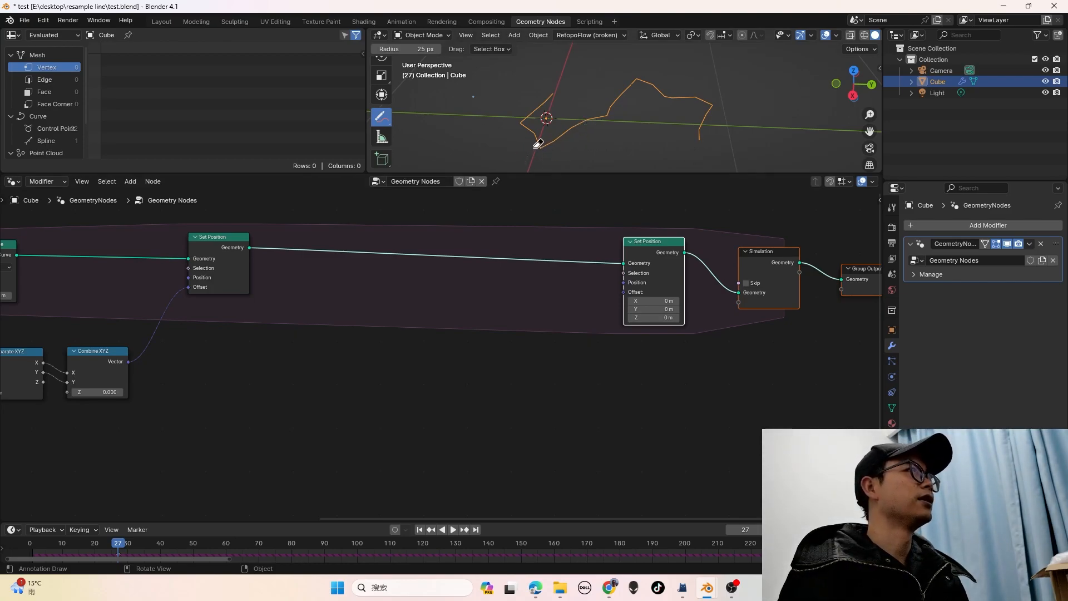
Add a Position node and an Index of Nearest node, placing them below the link between the two Set Position nodes
key("shift+a")
type("pos")
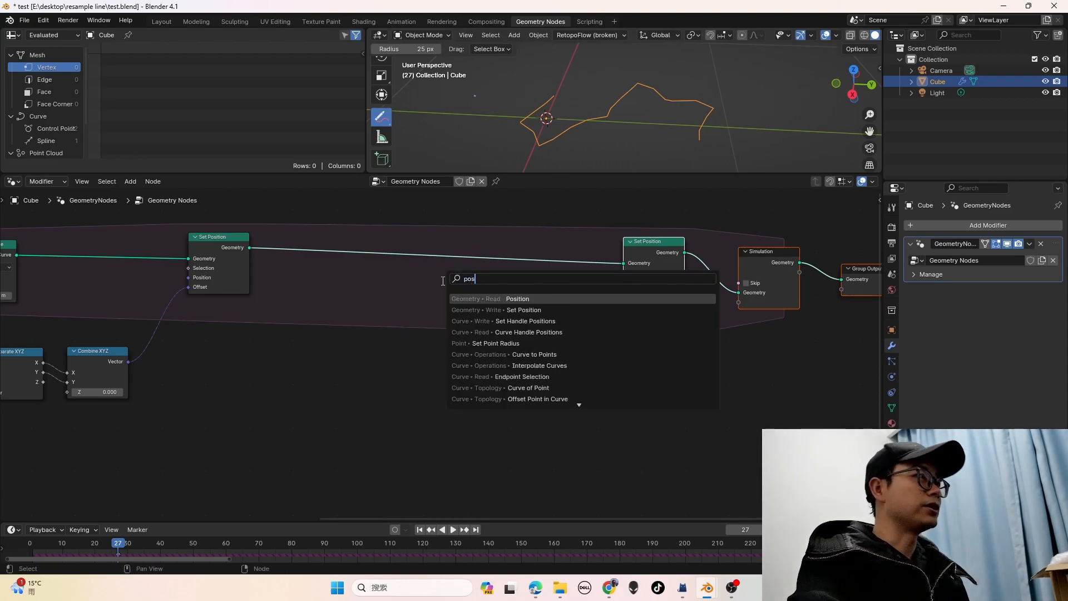
key("Return")
left_click(321, 410)
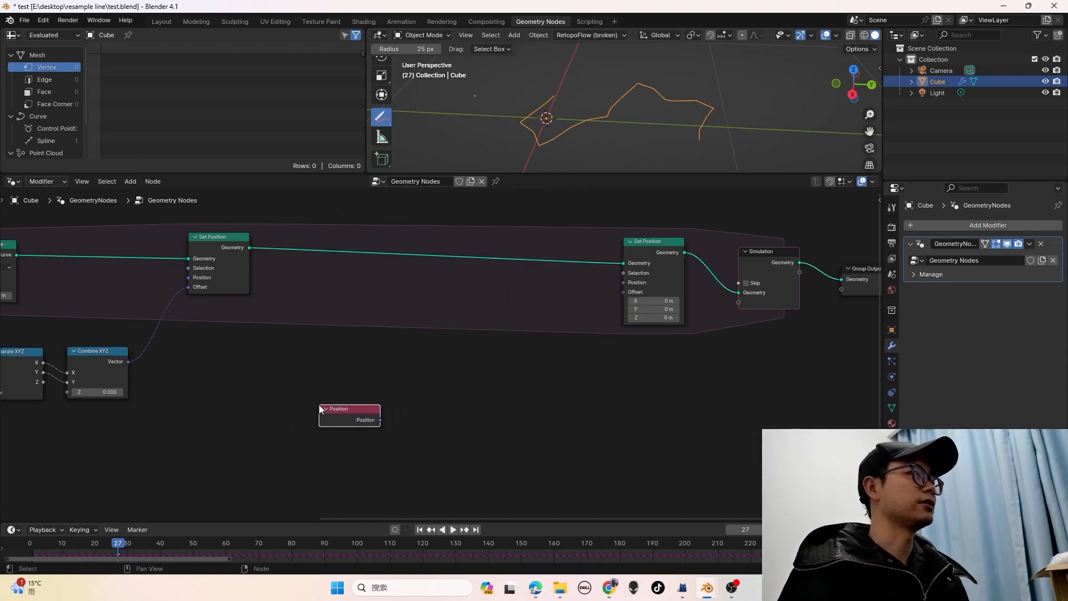
key("shift+a")
type("i")
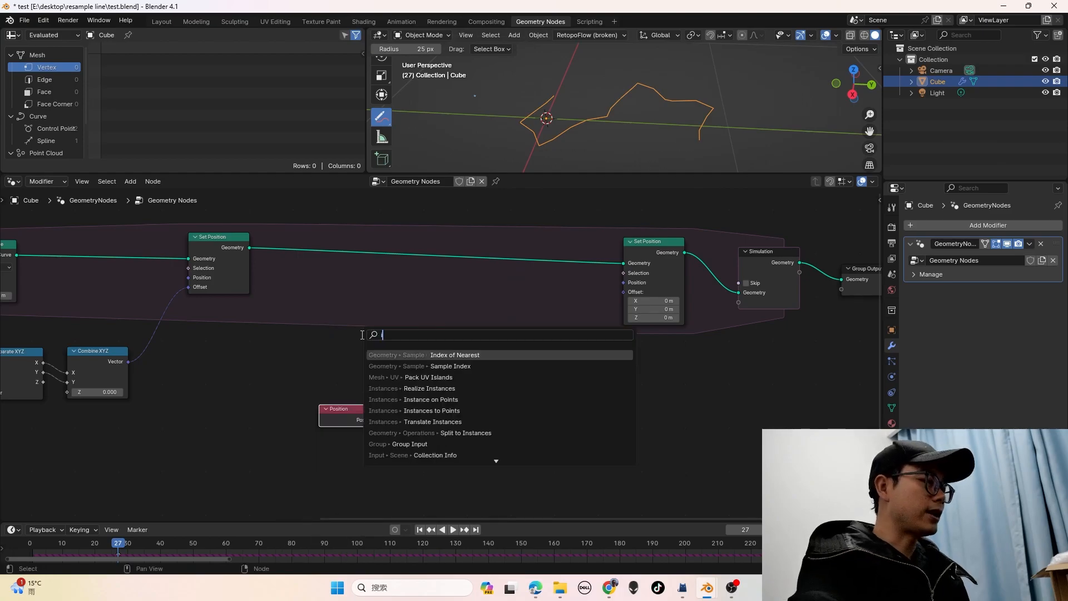
type("ndex o")
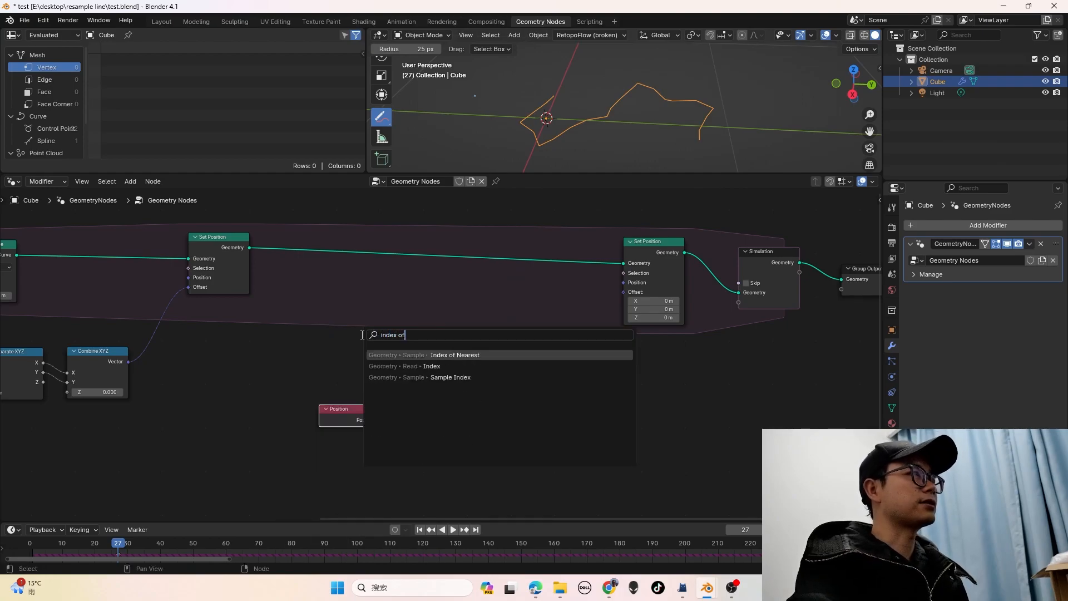
type("f")
key("Return")
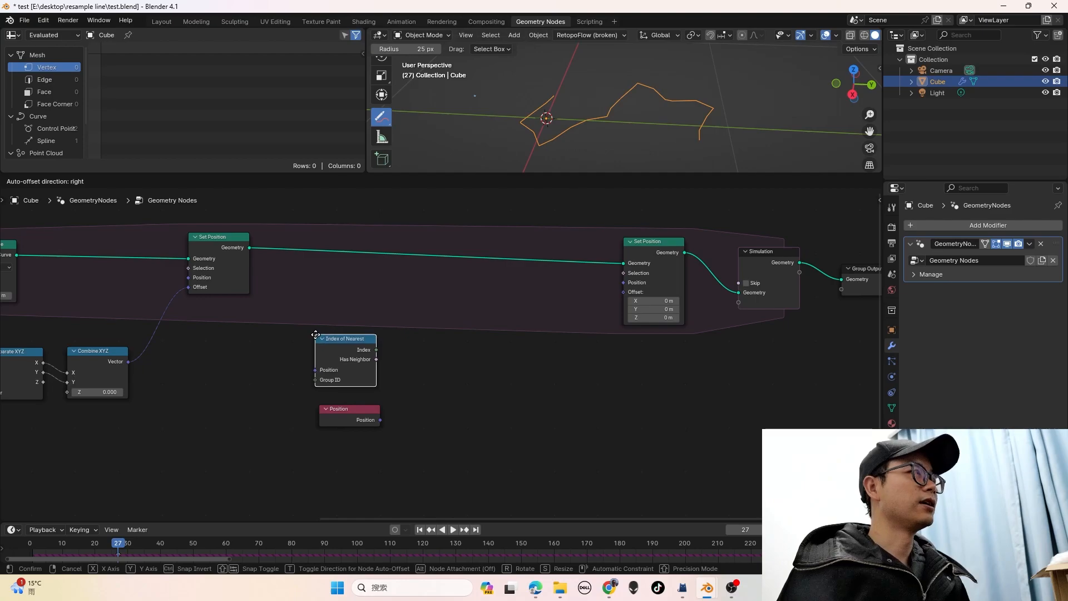
left_click(318, 333)
Add a Sample Index node beside Index of Nearest, with its Index input fed by the nearest index
scroll(375, 394, "up", 1)
left_click_drag(371, 353, 412, 352)
type("sapm")
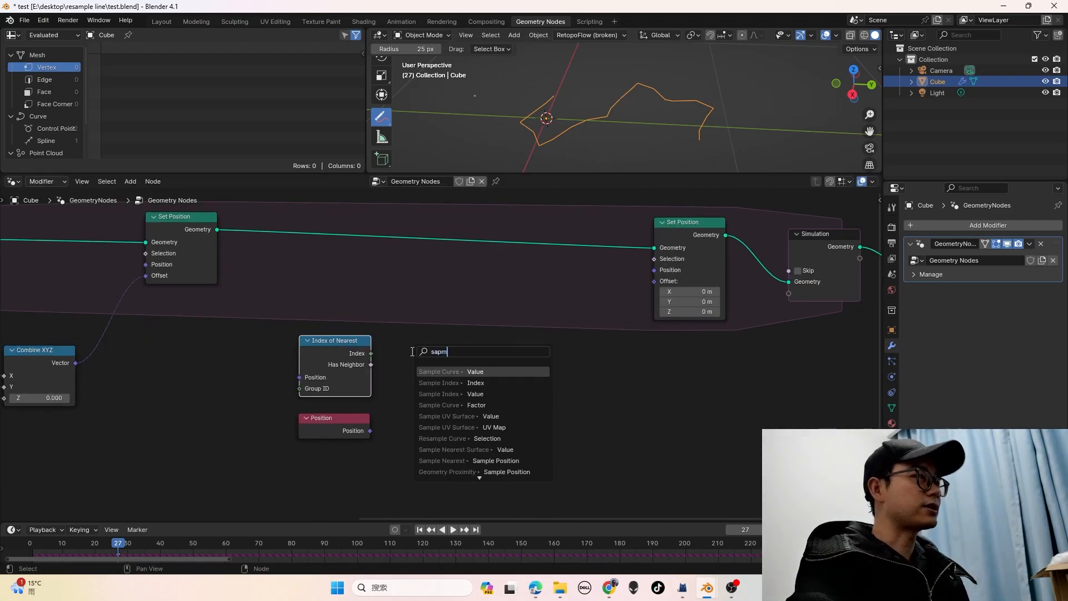
type(" ne")
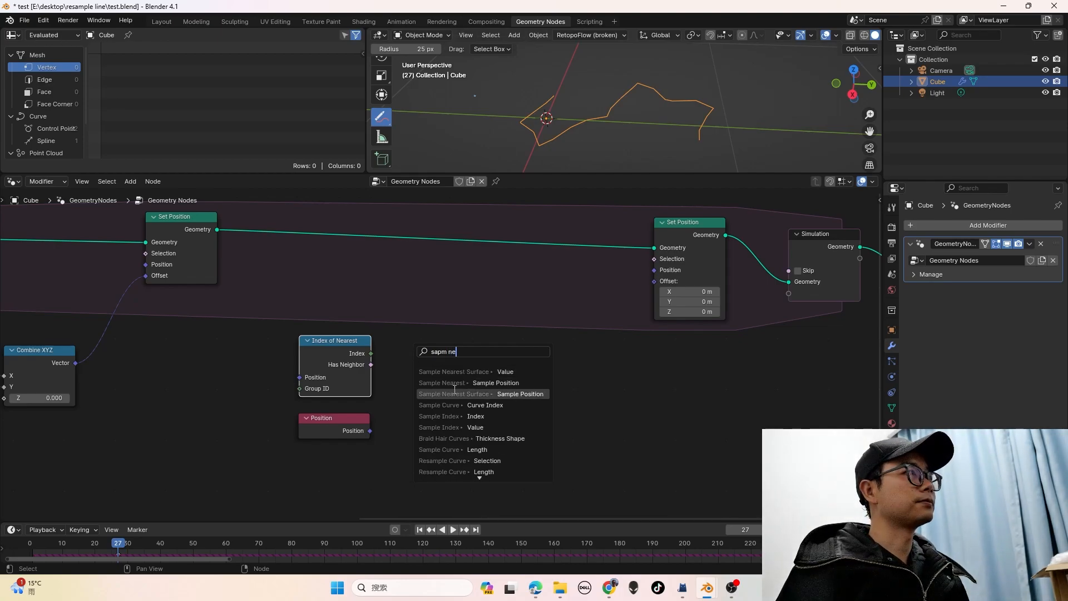
left_click_drag(465, 354, 338, 355)
type("sampe ind")
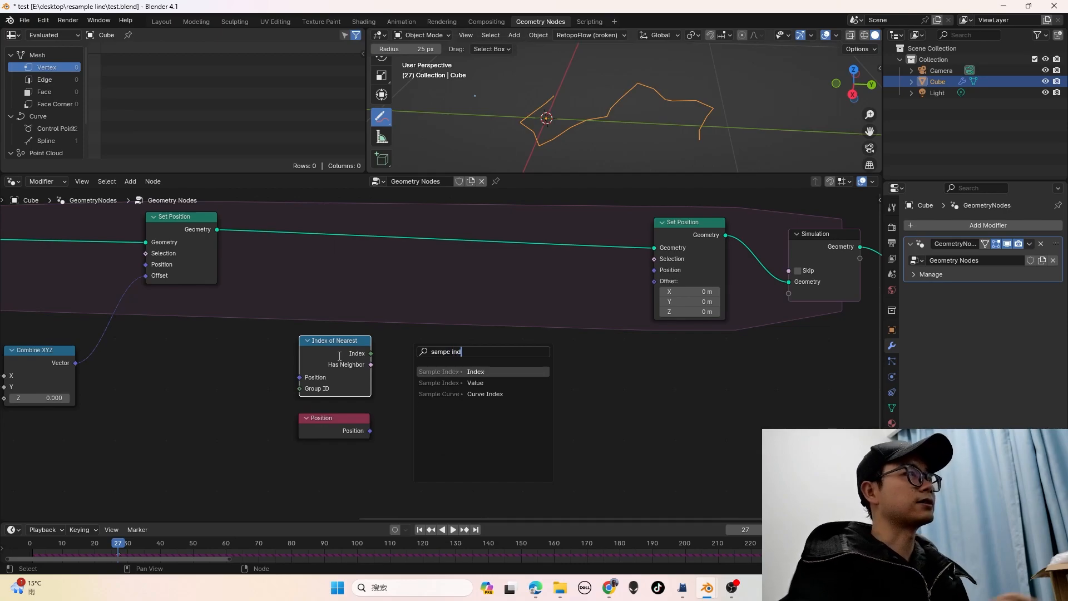
key("Return")
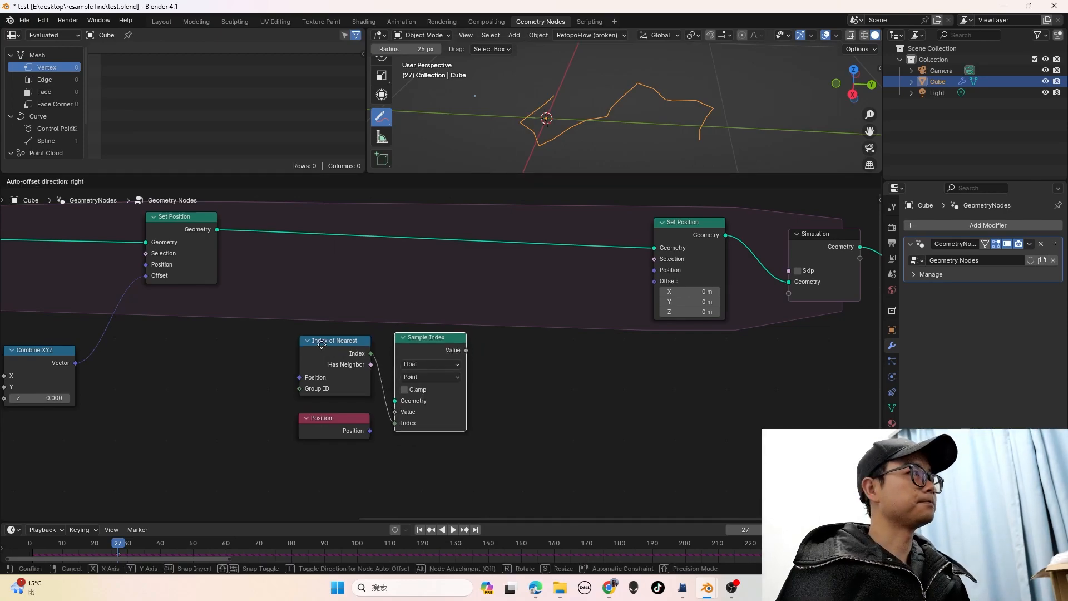
left_click(330, 330)
left_click_drag(433, 316, 419, 338)
scroll(419, 345, "up", 1)
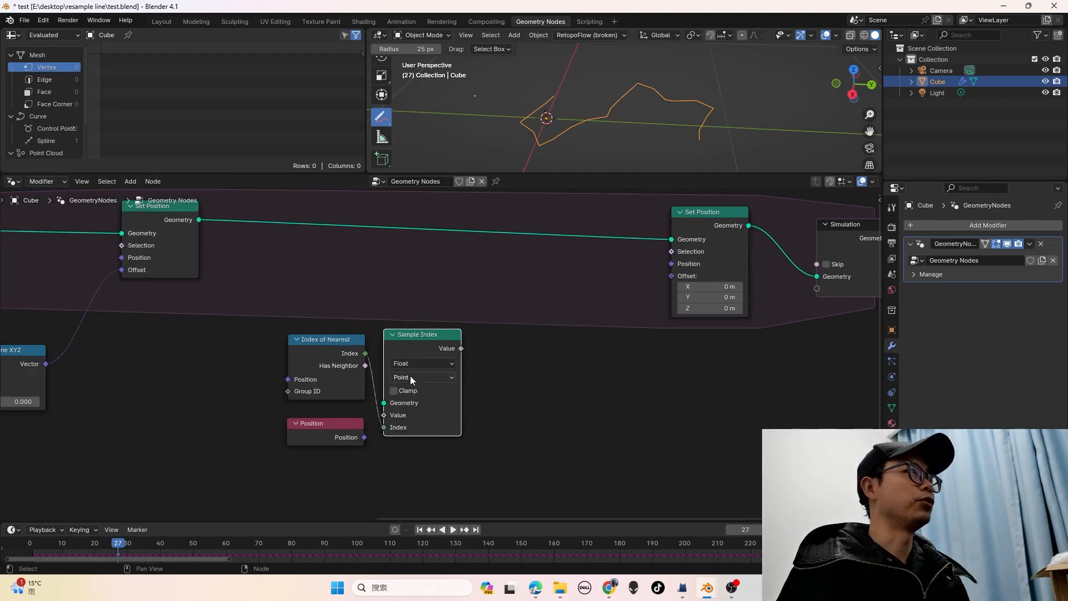
Shift the Index of Nearest, Position and Sample Index nodes as a group closer to the first Set Position
left_click_drag(332, 307, 429, 499)
left_click(408, 329)
left_click_drag(290, 305, 424, 477)
left_click_drag(414, 339, 373, 334)
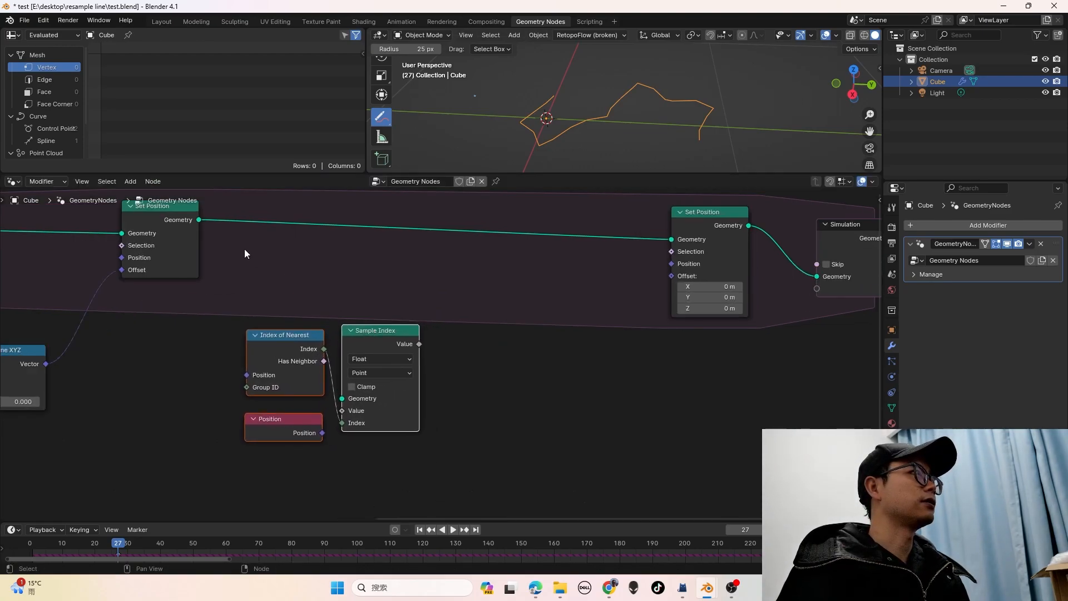
Set Sample Index to Vector, link the first Set Position's geometry and the Position node into it, and link Position into Index of Nearest
left_click_drag(199, 220, 348, 389)
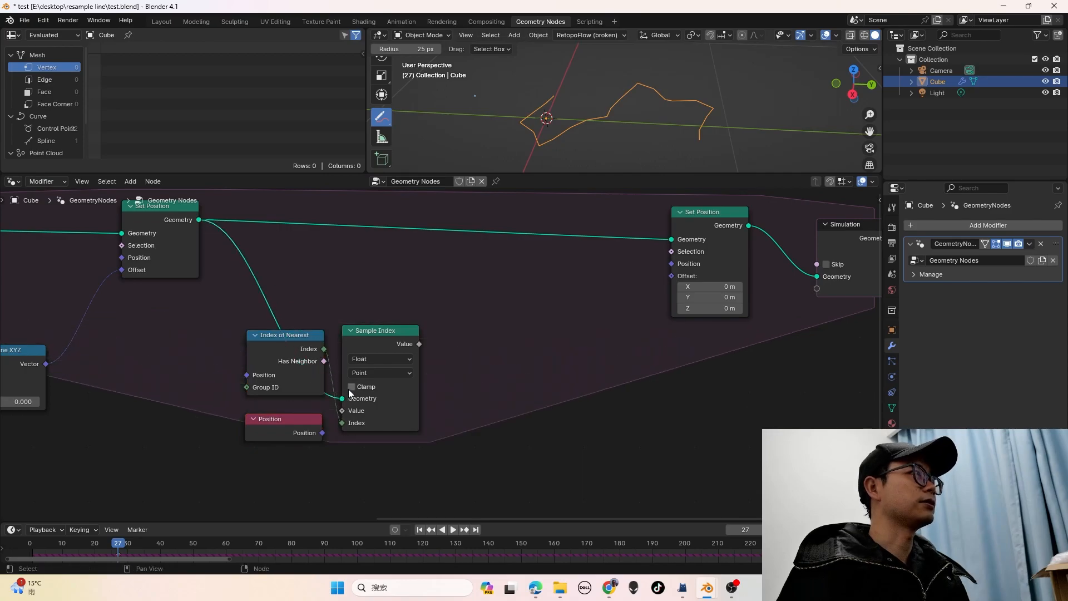
left_click_drag(248, 375, 328, 443)
left_click(364, 356)
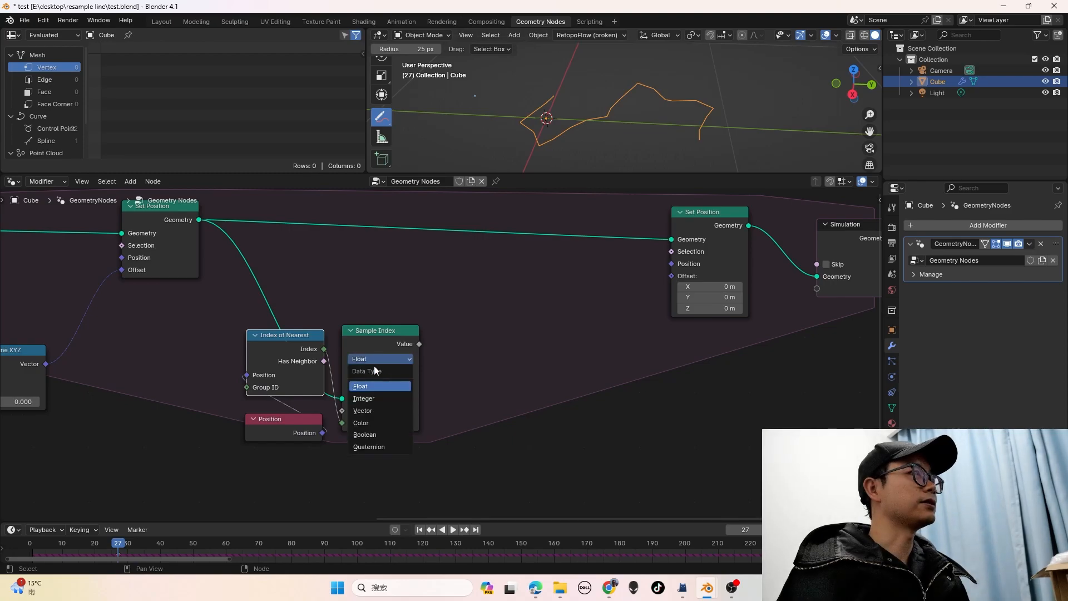
left_click(397, 412)
left_click_drag(323, 432, 342, 411)
Add a Vector Math node set to Subtract beside Sample Index, with its first vector fed by the sampled value
scroll(346, 413, "down", 1)
middle_click_drag(422, 410, 410, 407)
left_click_drag(407, 341, 448, 392)
type("math ve")
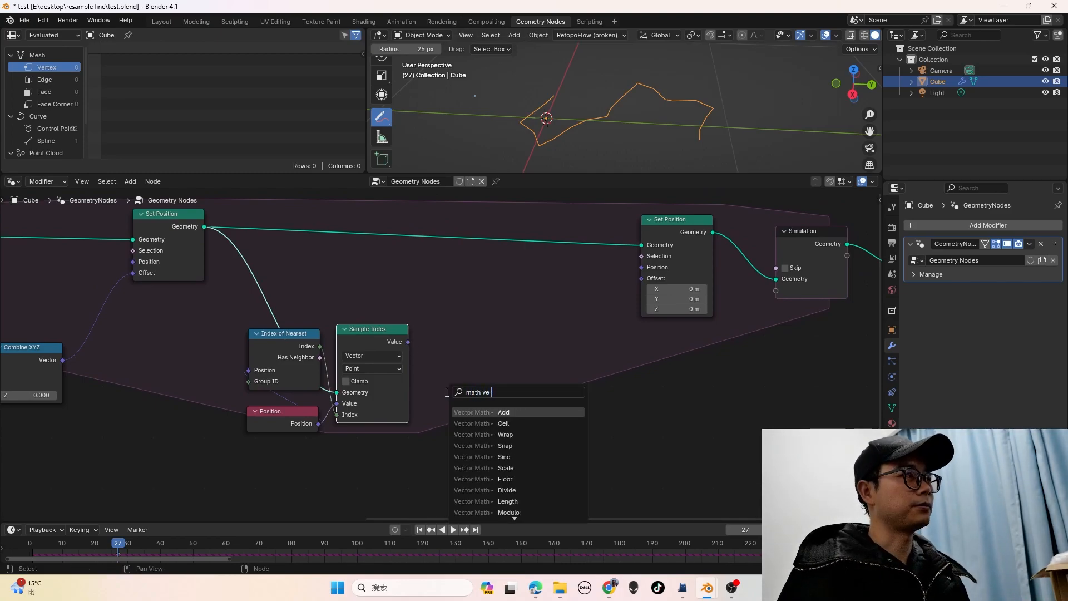
left_click(503, 423)
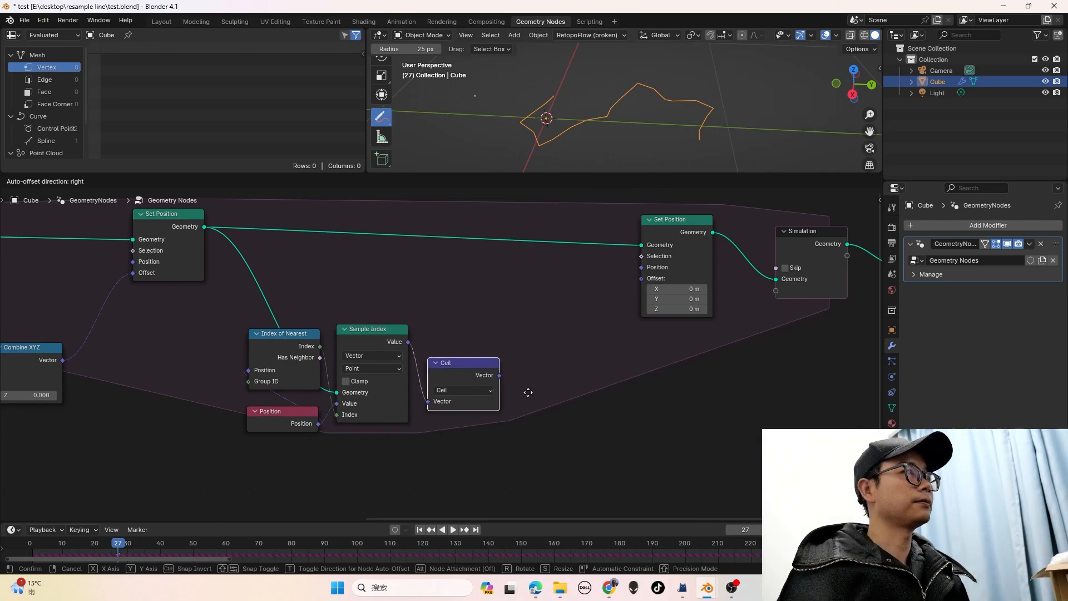
left_click(476, 393)
left_click(476, 391)
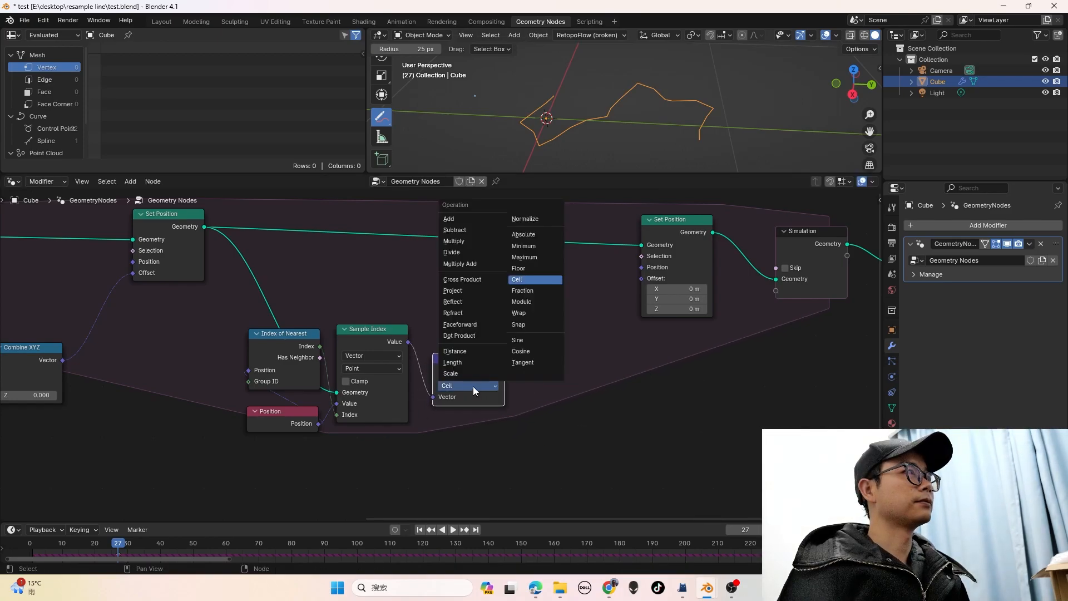
left_click(466, 234)
left_click_drag(461, 366, 471, 351)
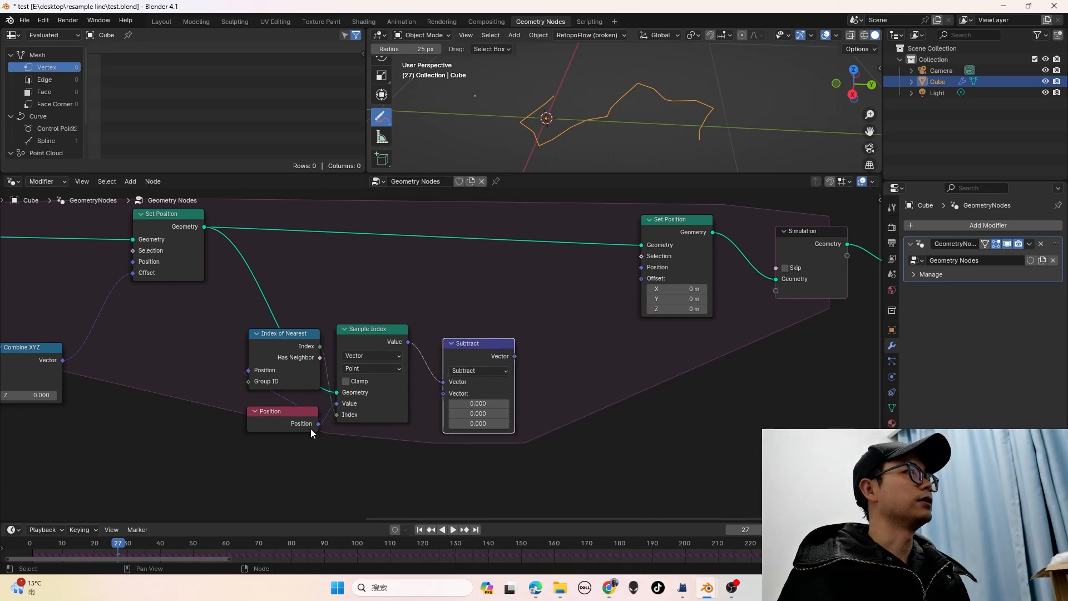
Link Position into the Subtract node's first vector and the Sample Index value into its second, and reposition Subtract slightly
left_click_drag(314, 429, 327, 427)
left_click_drag(433, 385, 434, 383)
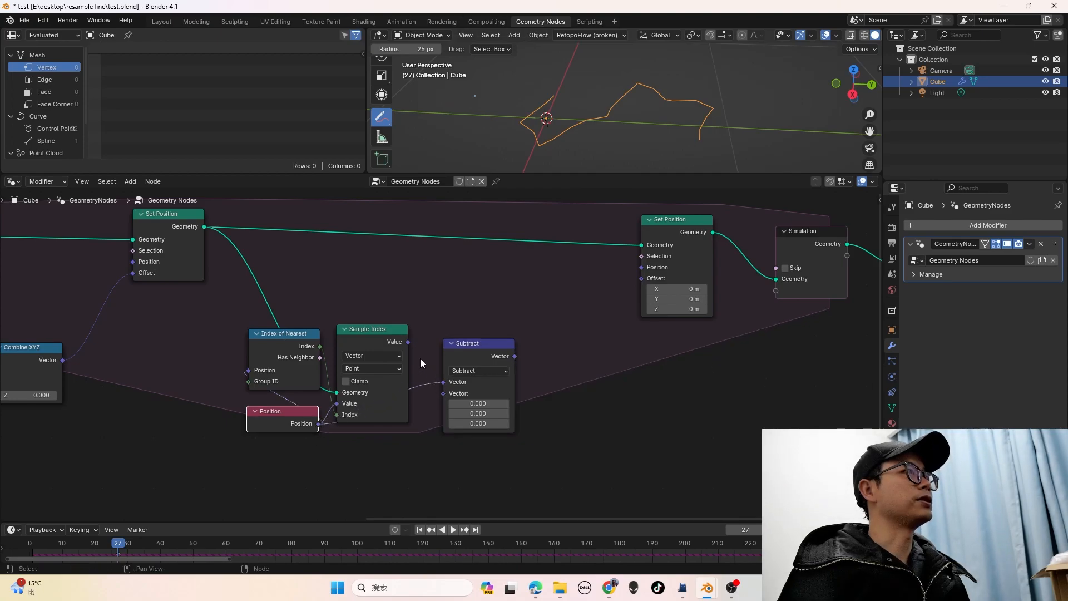
left_click_drag(414, 338, 439, 395)
mouse_move(460, 356)
left_mouse_down()
mouse_move(463, 336)
mouse_move(455, 348)
left_mouse_up()
scroll(456, 348, "down", 1)
scroll(444, 349, "right", 1, "ctrl")
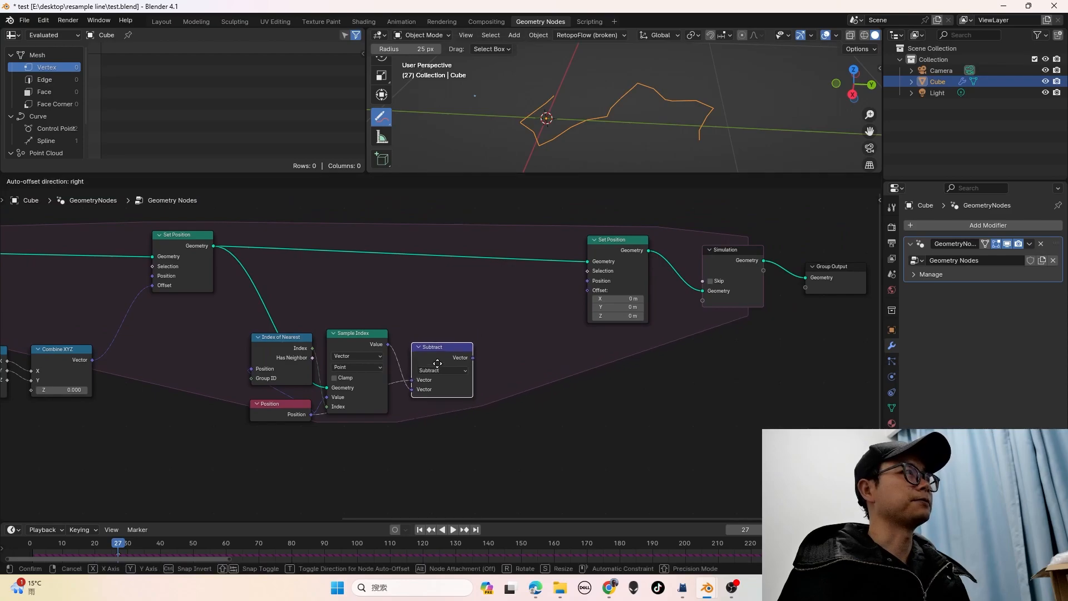
scroll(554, 354, "down", 1)
Move the second Set Position and the Simulation output nodes farther away from Subtract to make room
left_click_drag(837, 345, 507, 203)
left_click_drag(583, 269, 713, 258)
key("shift+a")
left_click(498, 345)
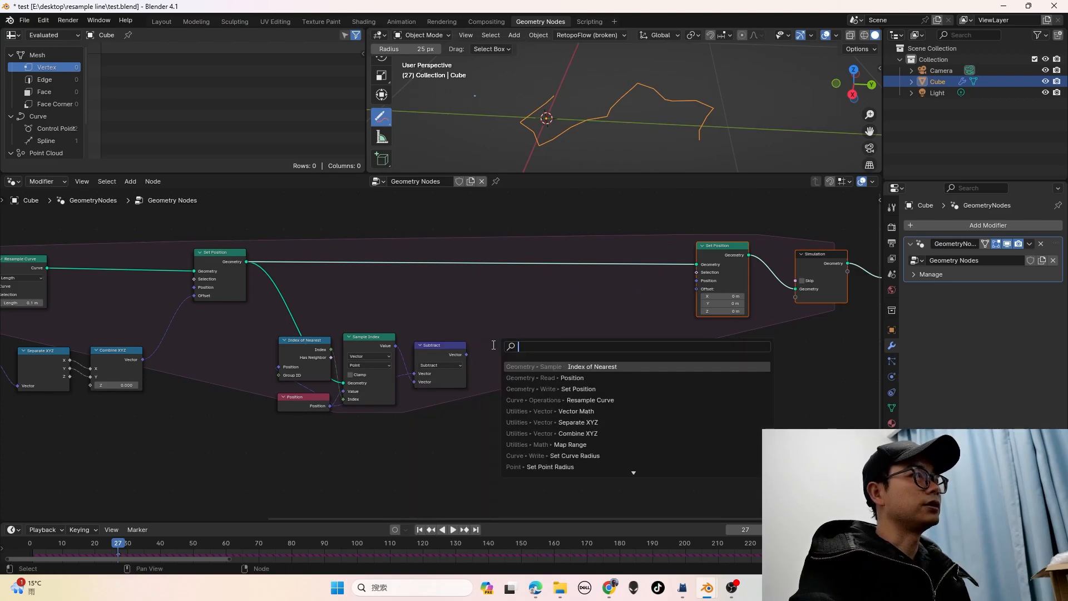
key("Escape")
Duplicate the Subtract node, set the copy to Length, and link the subtracted vector into it
scroll(482, 352, "up", 1)
scroll(482, 352, "up", 2)
middle_click_drag(469, 355, 412, 343)
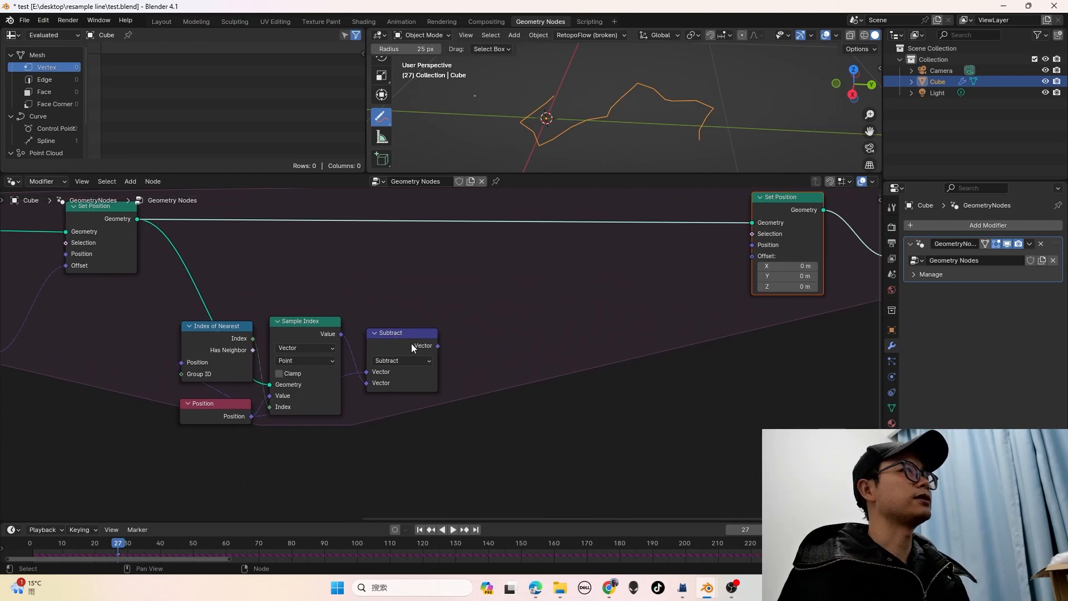
left_click(412, 342)
key("shift+d")
left_click(513, 334)
left_click(511, 352)
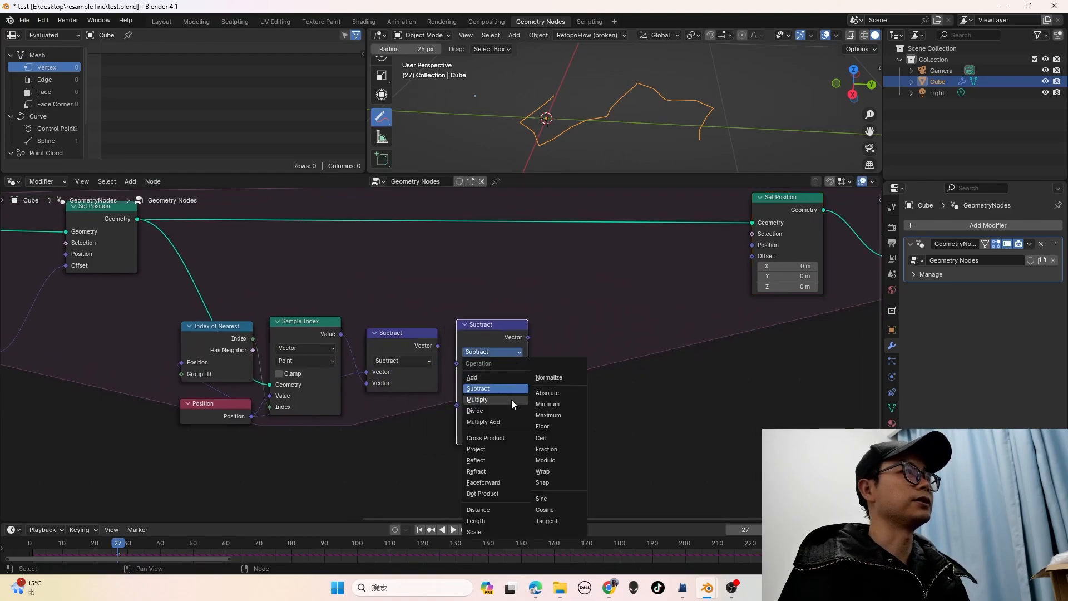
left_click(488, 521)
scroll(436, 355, "up", 1)
left_click_drag(438, 344, 462, 363)
scroll(448, 362, "down", 1)
middle_click_drag(445, 362, 421, 370)
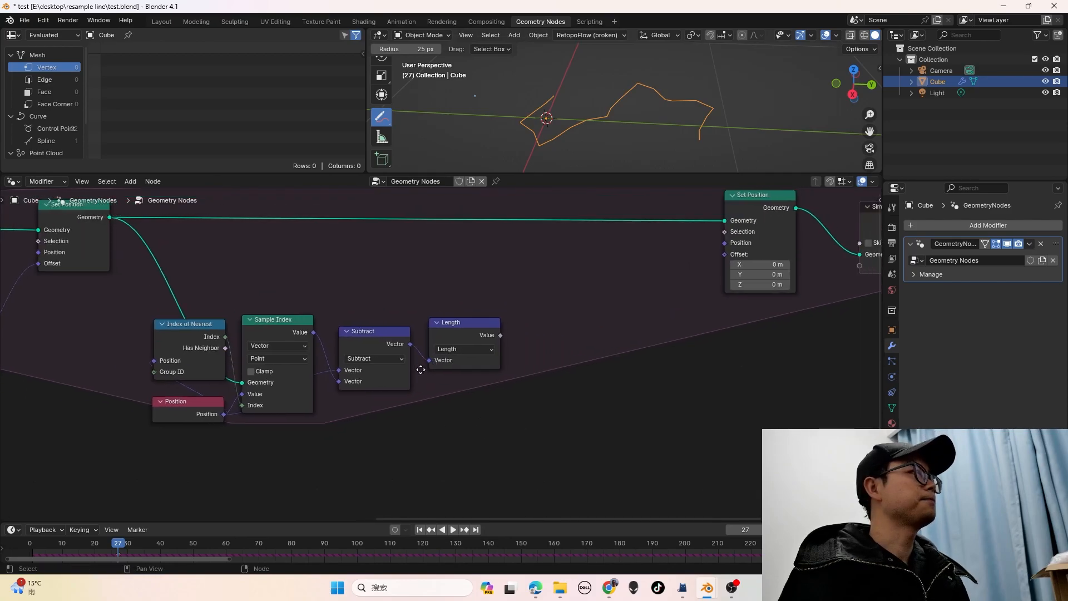
key("shift+a")
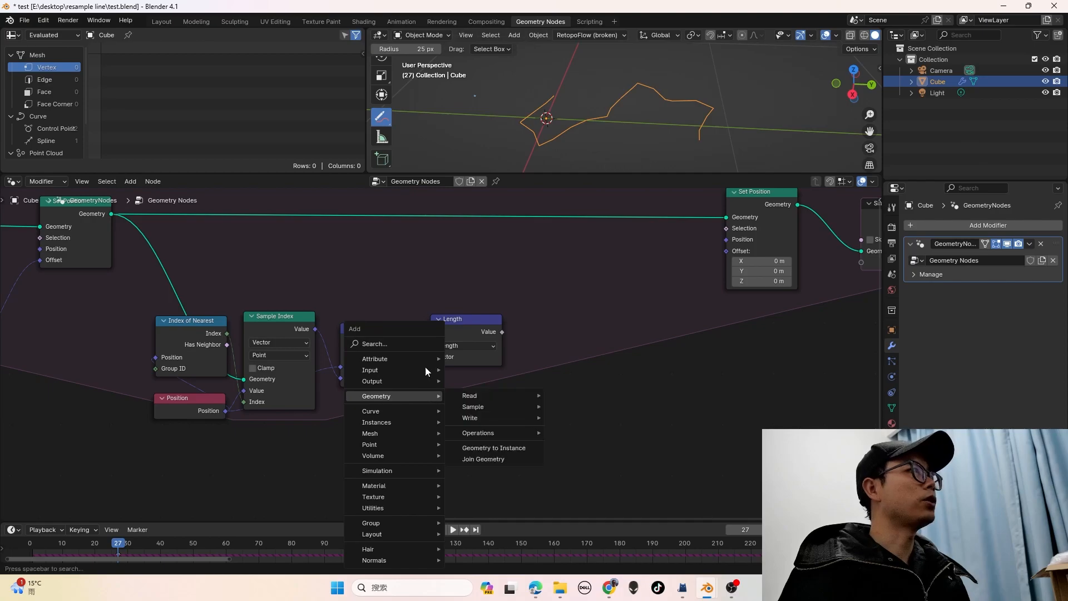
left_click(418, 342)
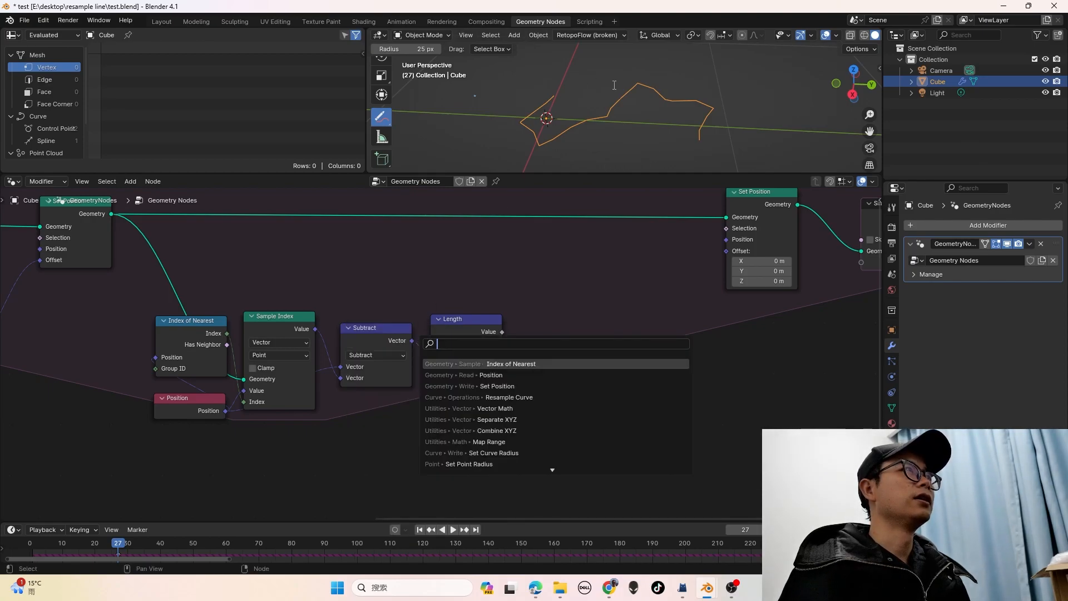
left_click(461, 327)
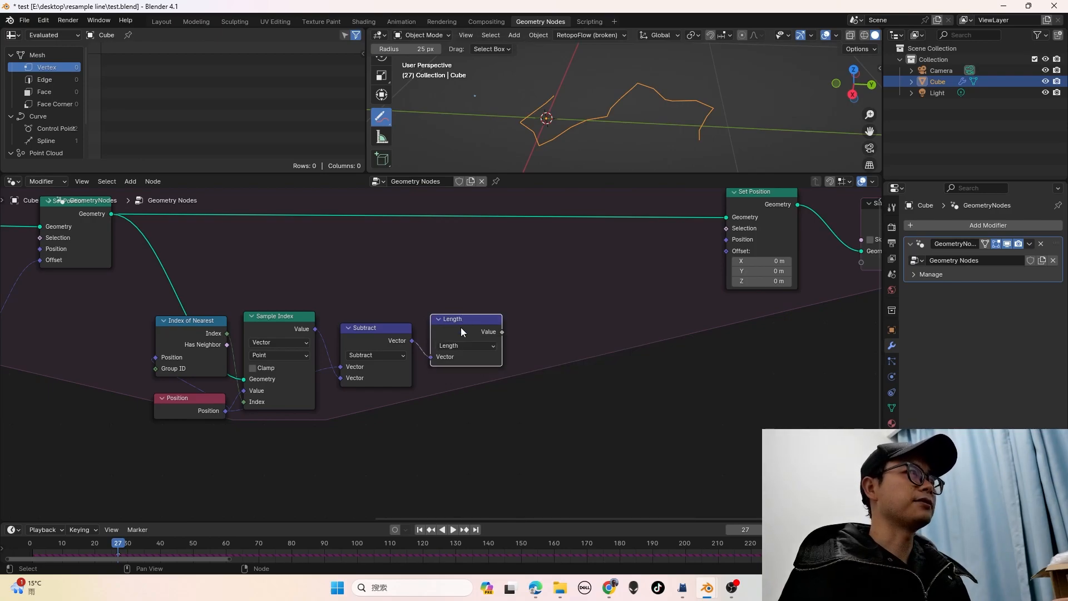
middle_click_drag(461, 327, 464, 319)
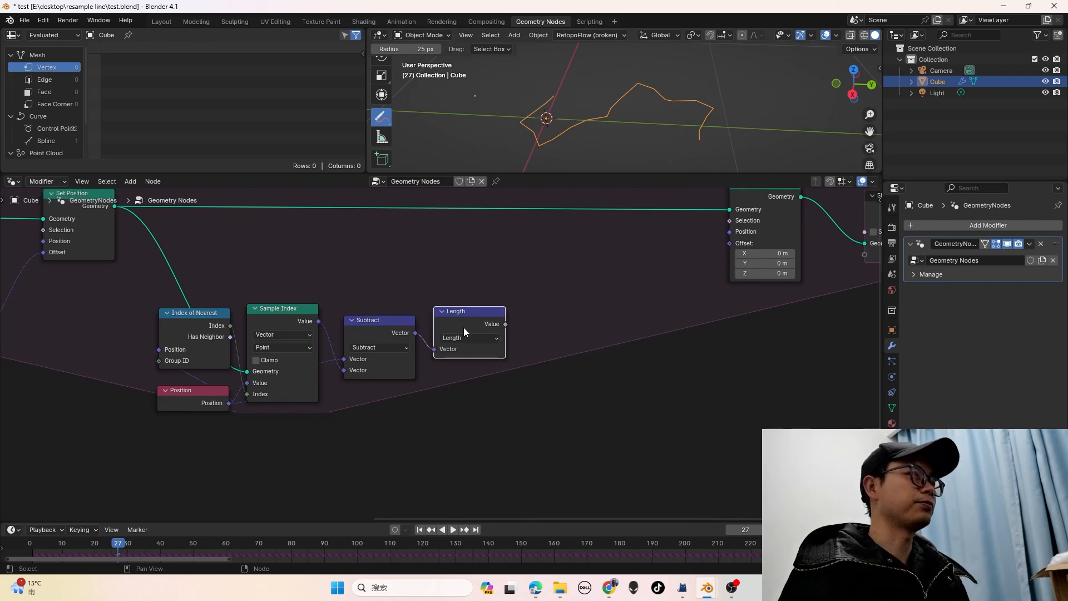
key("shift+a")
left_click(466, 337)
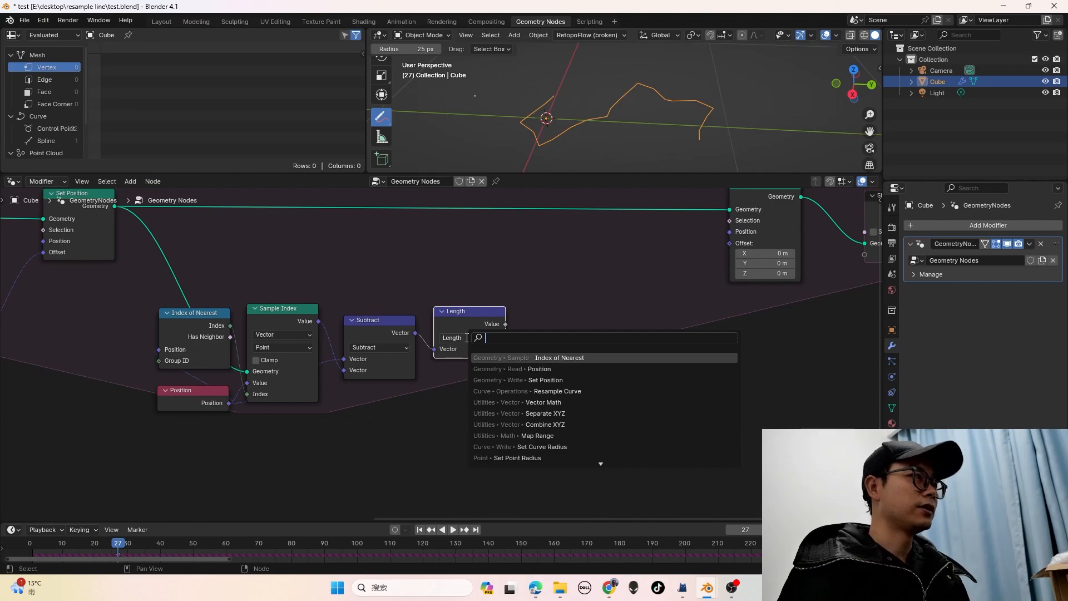
key("Escape")
scroll(445, 356, "down", 7)
middle_click_drag(283, 363, 350, 375)
middle_click_drag(283, 388, 467, 388)
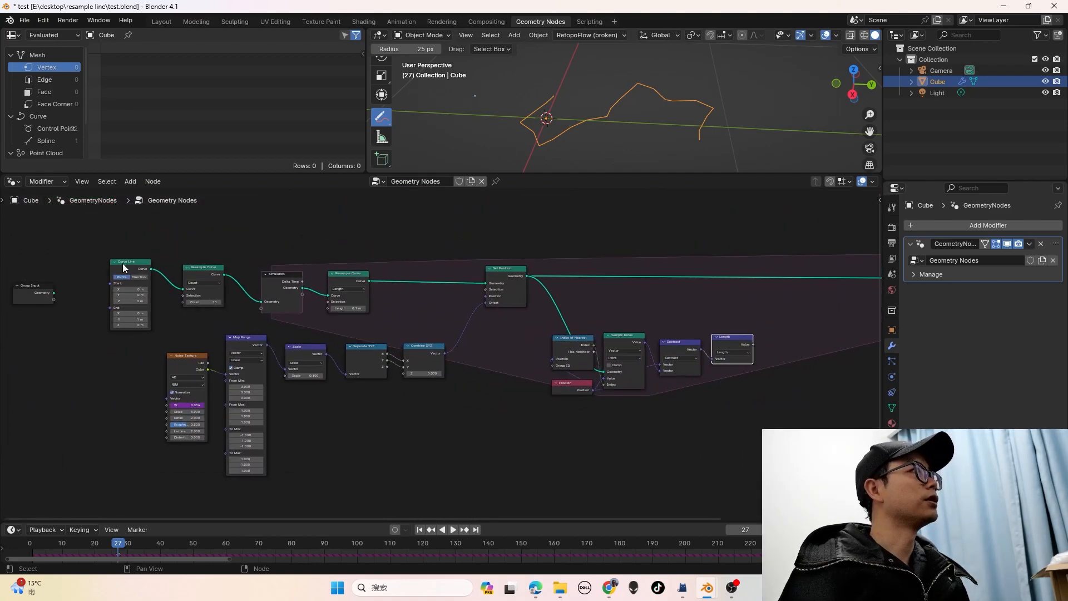
Add a Value node below the Subtract node
scroll(644, 379, "up", 5)
key("shift+a")
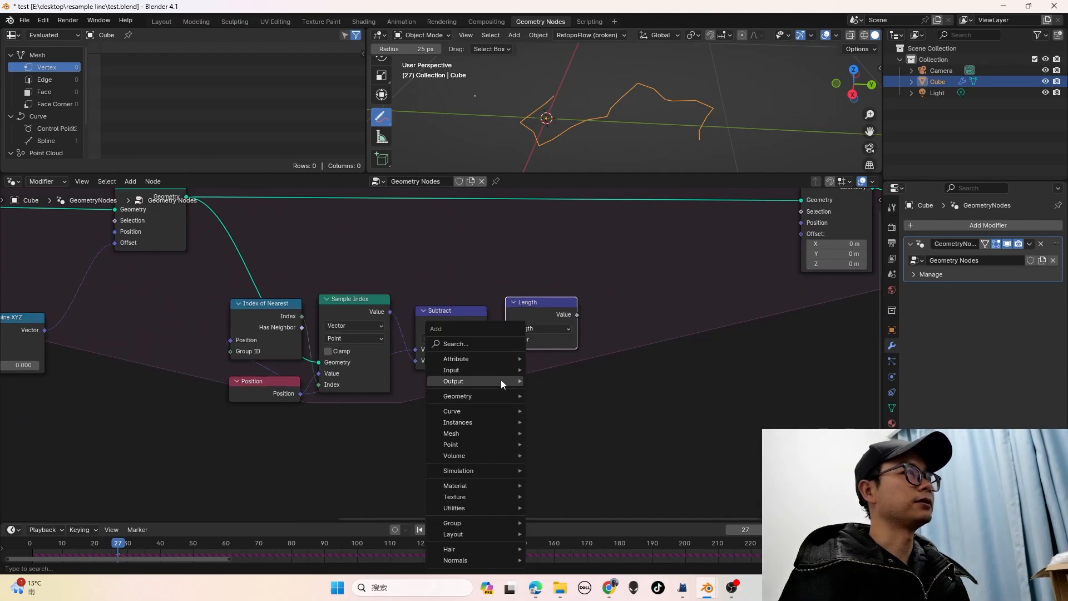
left_click(489, 346)
type("val")
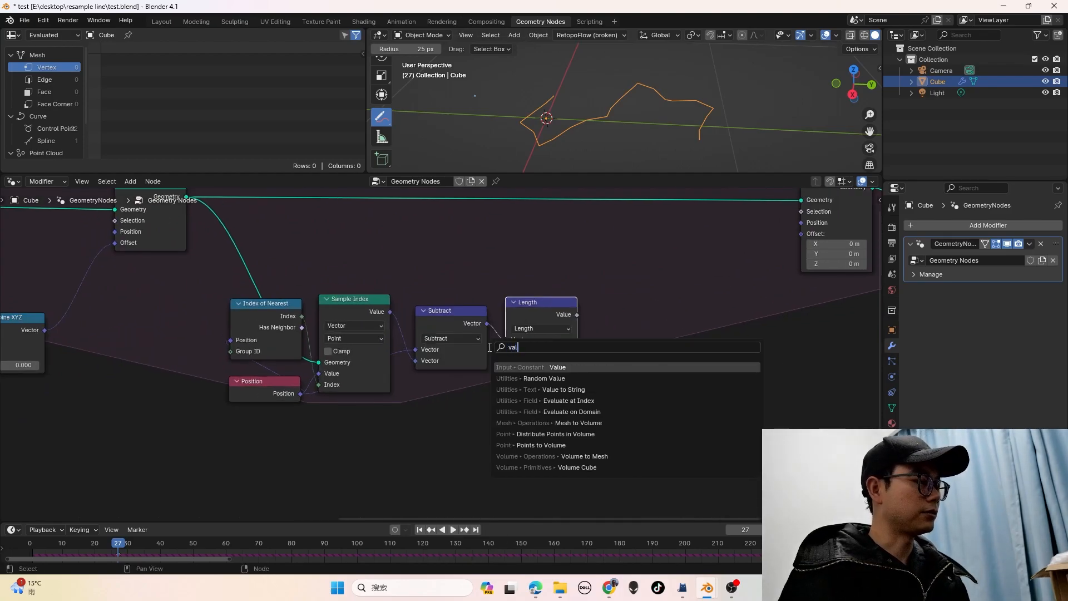
key("Return")
left_click(411, 431)
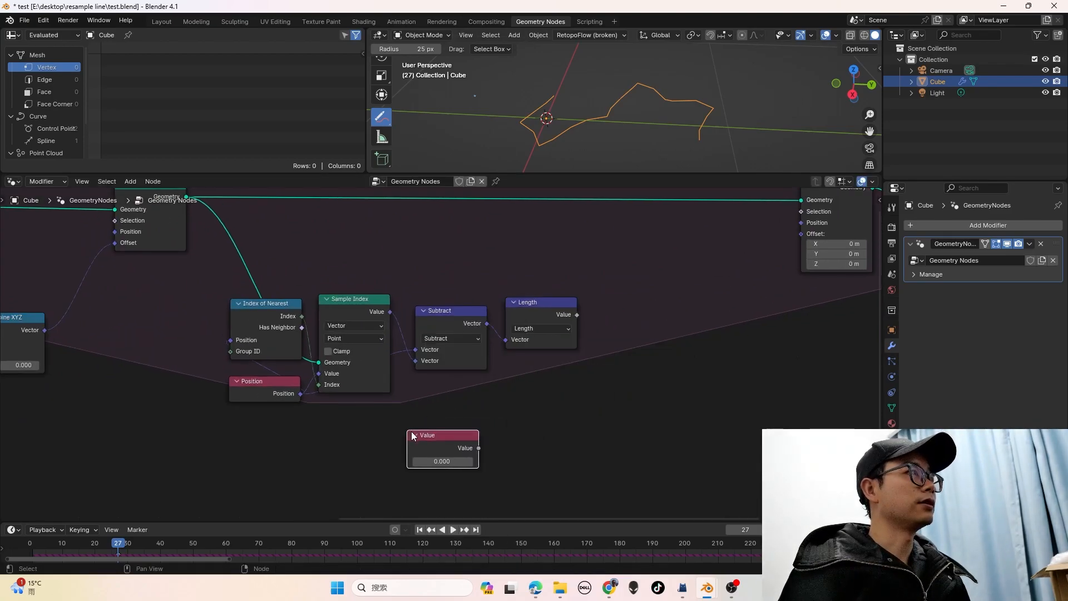
Label the Value node radius and set its value to 1
right_click(442, 440)
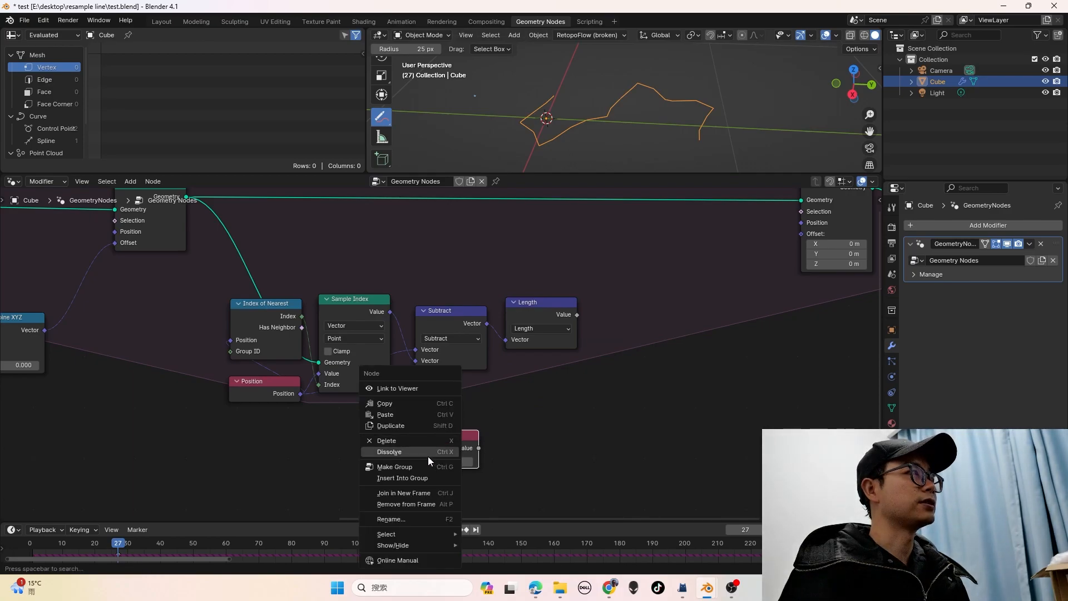
left_click(415, 520)
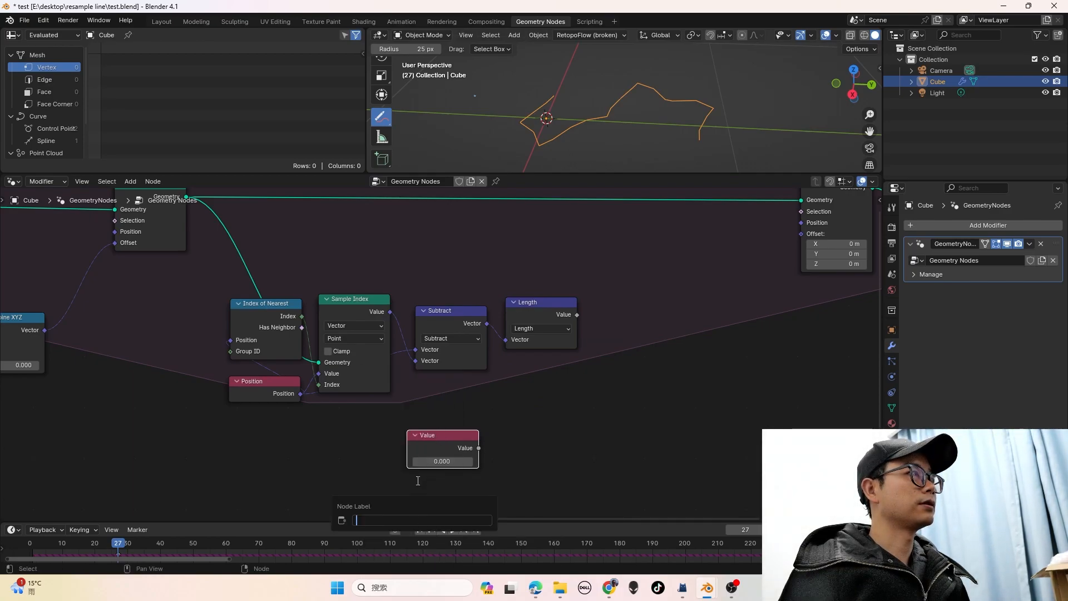
type("radius")
key("Return")
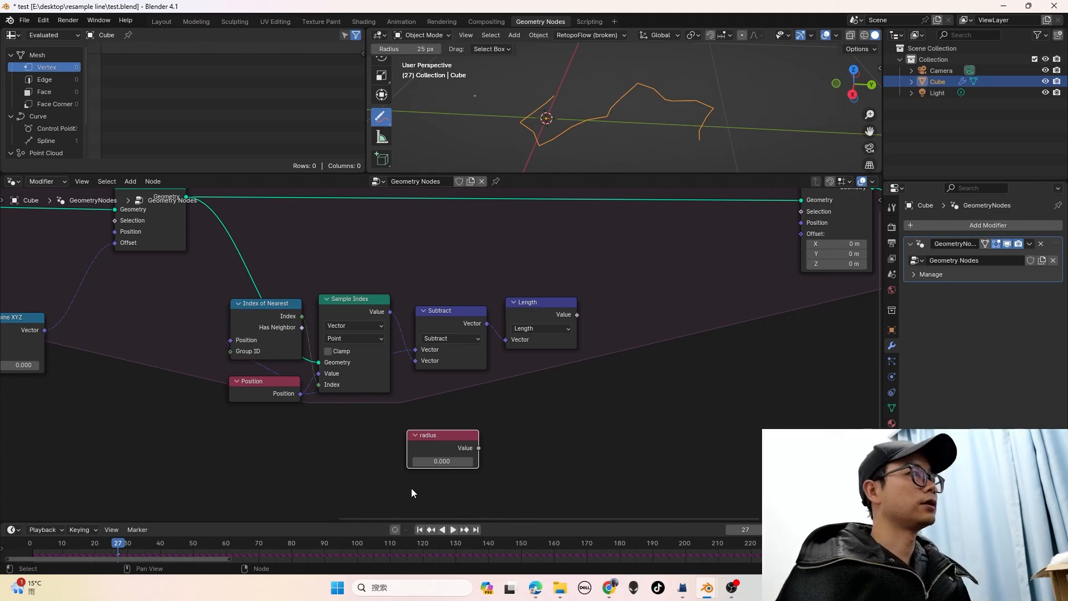
scroll(414, 484, "up", 2)
left_click(389, 465)
type("1")
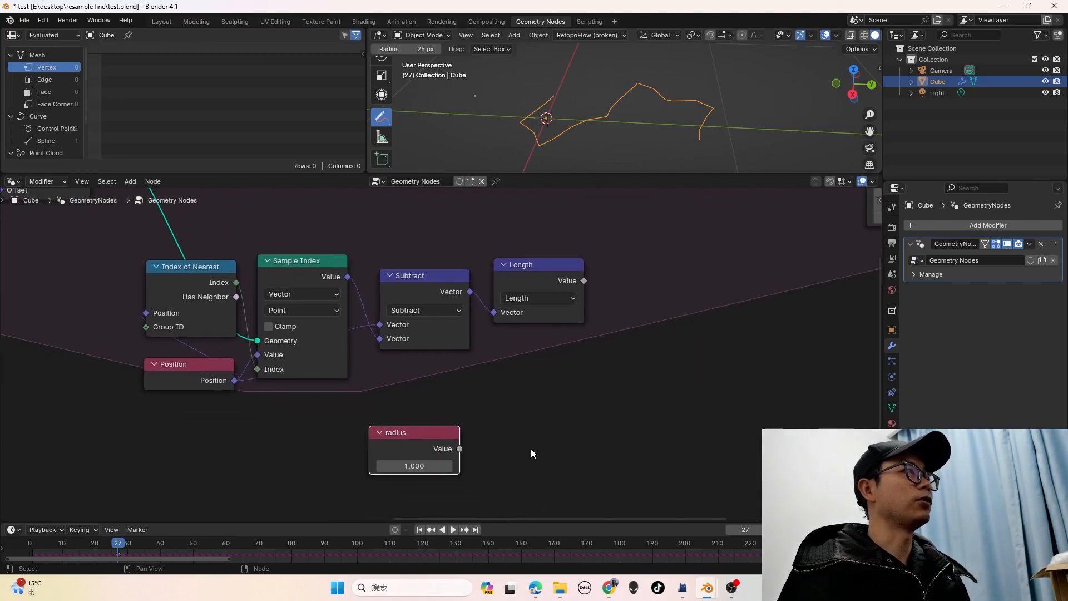
key("Return")
Add a Math node fed by the radius value, set it to Multiply with a second value of 2, and leave Clamp off
scroll(530, 448, "down", 1)
left_click_drag(456, 436, 476, 434)
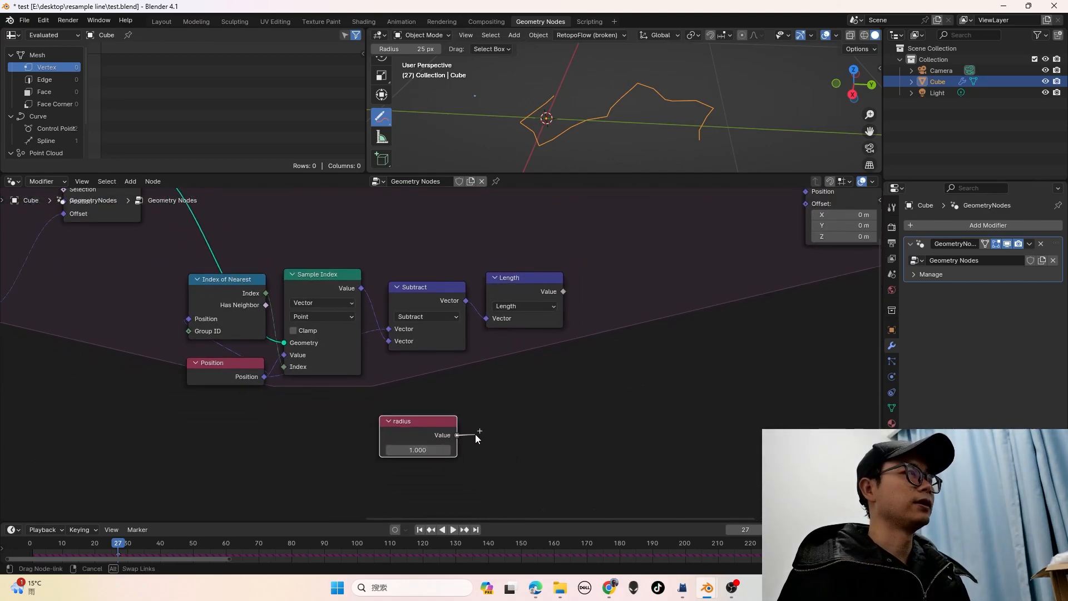
type("math")
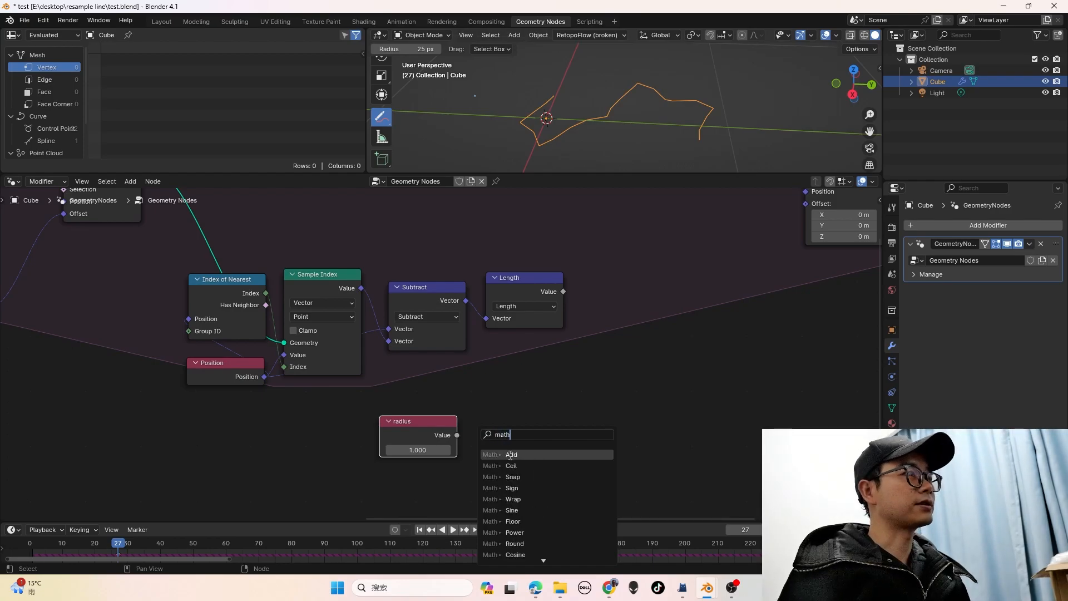
left_click(510, 455)
left_click(505, 451)
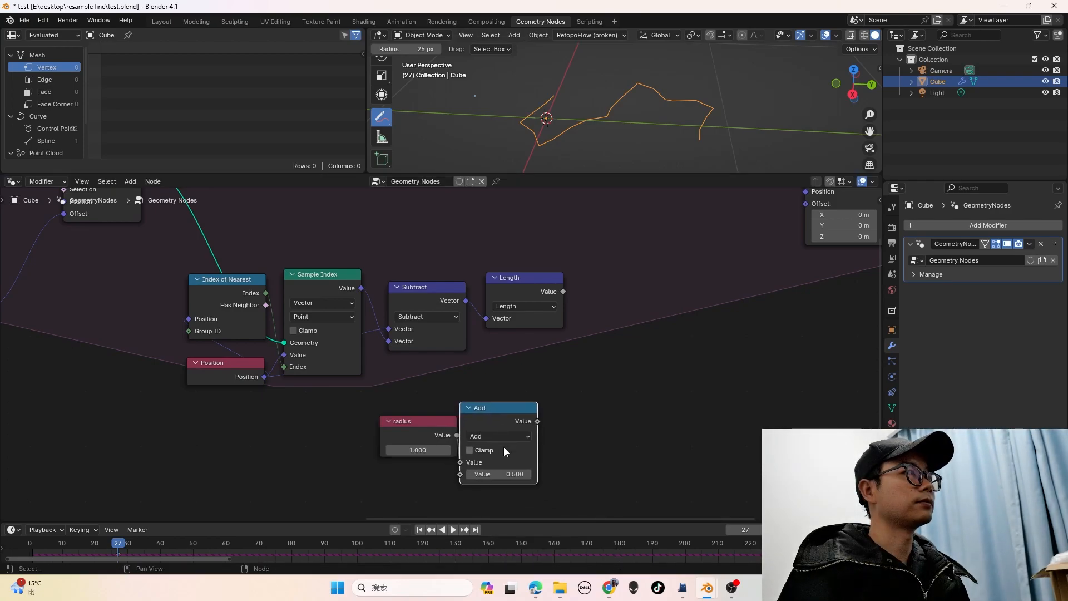
left_click(503, 448)
left_click(505, 439)
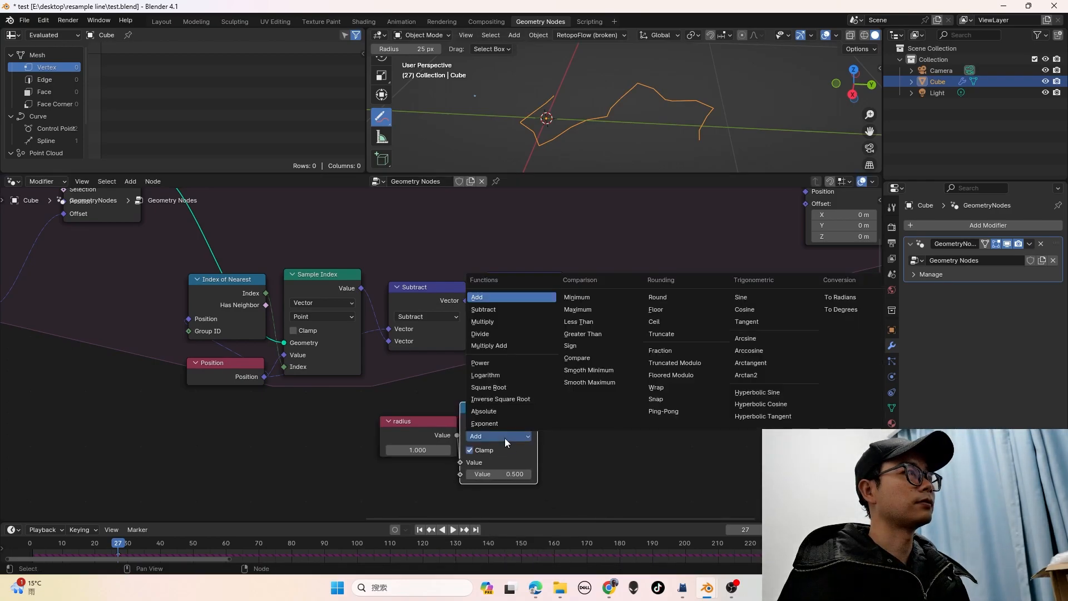
left_click(499, 317)
left_click(471, 453)
left_click(479, 473)
type("2")
key("Return")
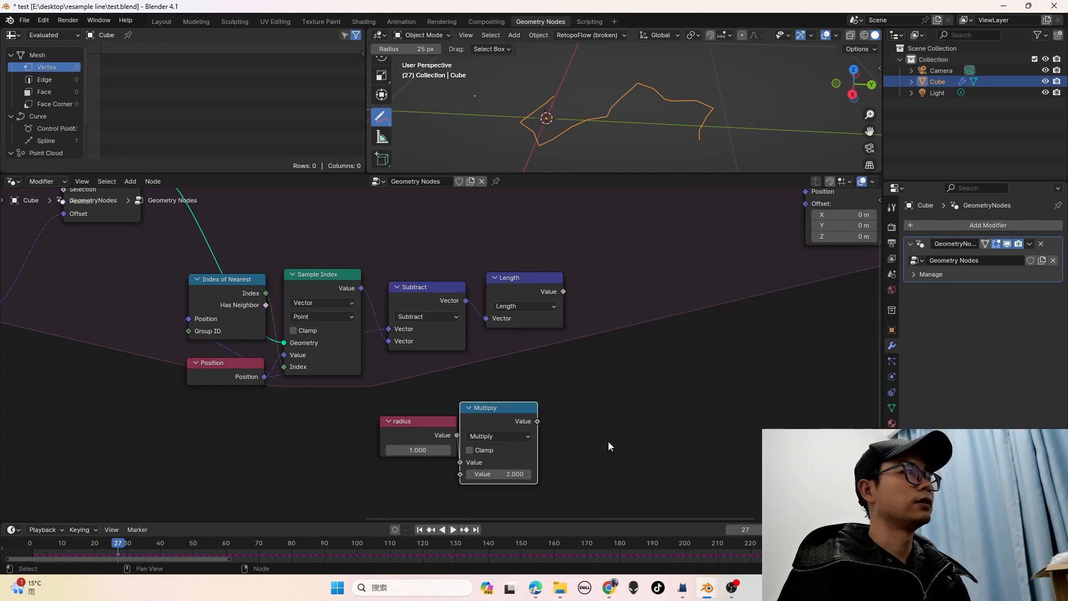
Shift the radius and Multiply nodes slightly as a group below the Length node
left_click_drag(391, 409, 501, 462)
left_click_drag(510, 425, 519, 419)
middle_click_drag(570, 411, 504, 414)
left_click_drag(445, 411, 449, 409)
left_click(449, 409)
Add a Compare node beside Length, set to Greater Than, with the length value feeding input A
left_click(504, 298)
key("shift+a")
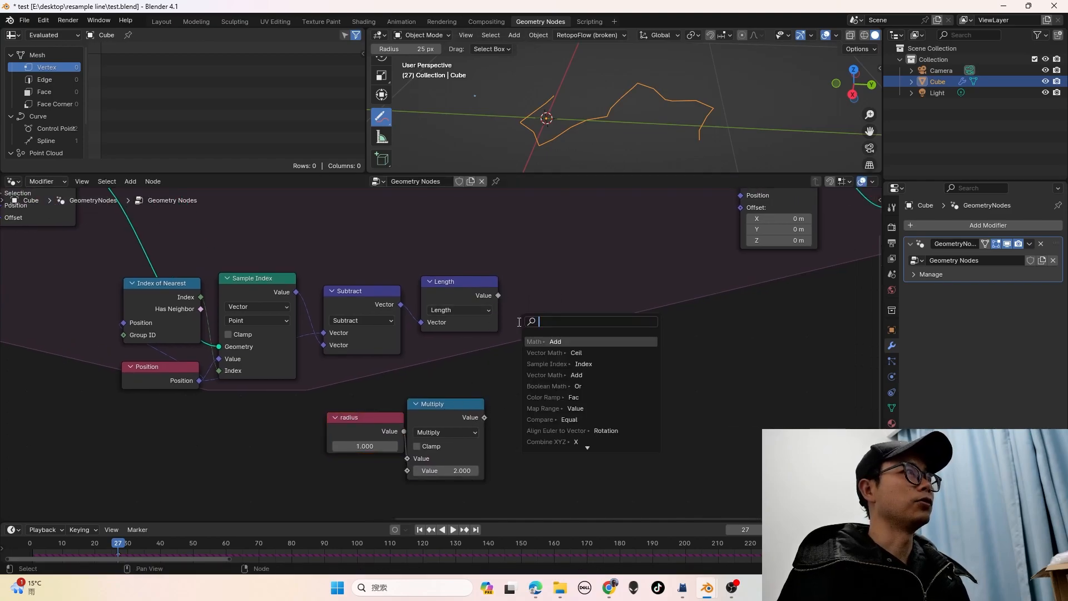
type("compl")
key("Return")
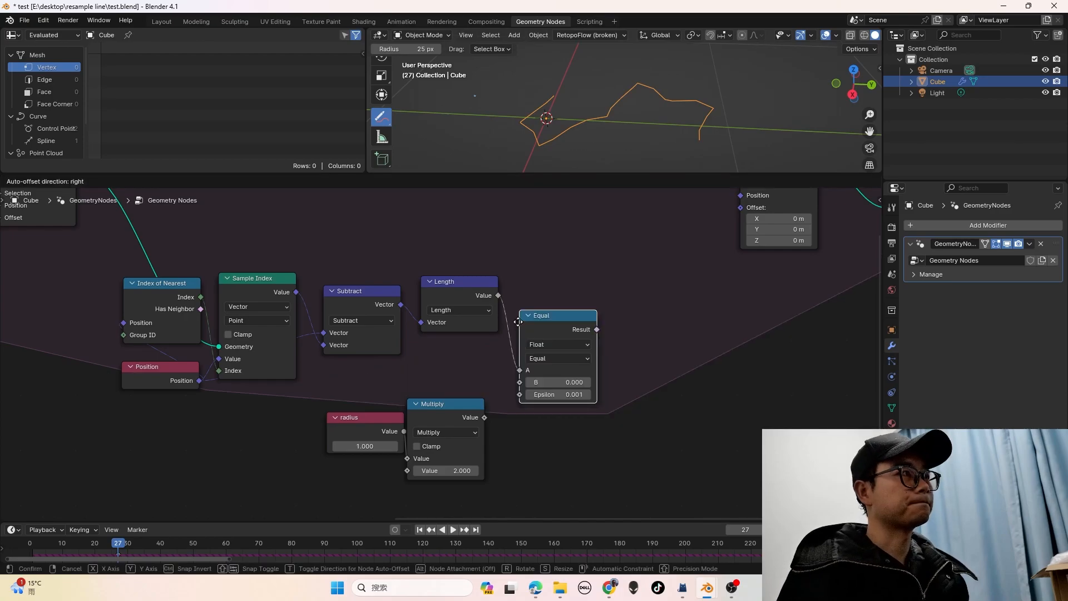
left_click(530, 307)
left_click(573, 341)
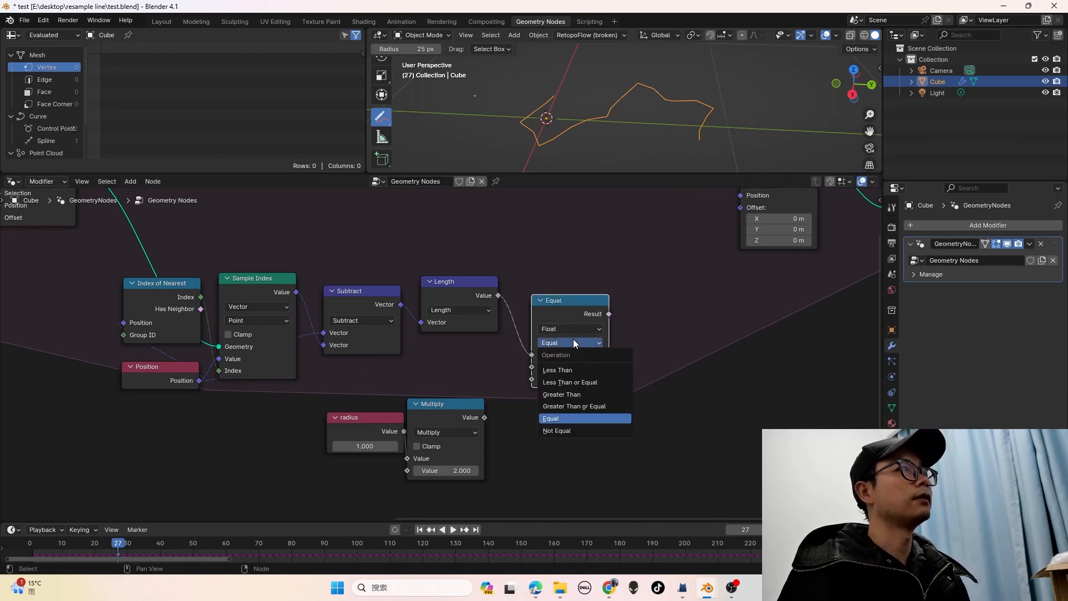
left_click(572, 395)
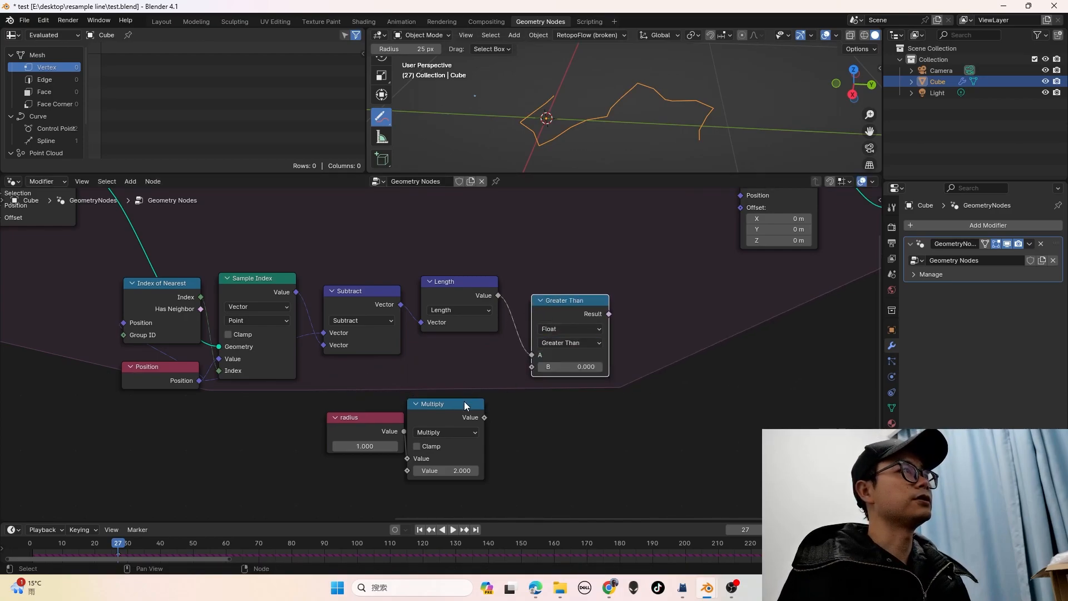
Link the Multiply value into Greater Than's B input and move the radius and Multiply nodes up closer to Length
left_click_drag(484, 418, 532, 366)
left_click_drag(374, 393, 475, 382)
left_click(482, 384)
scroll(531, 326, "right", 5)
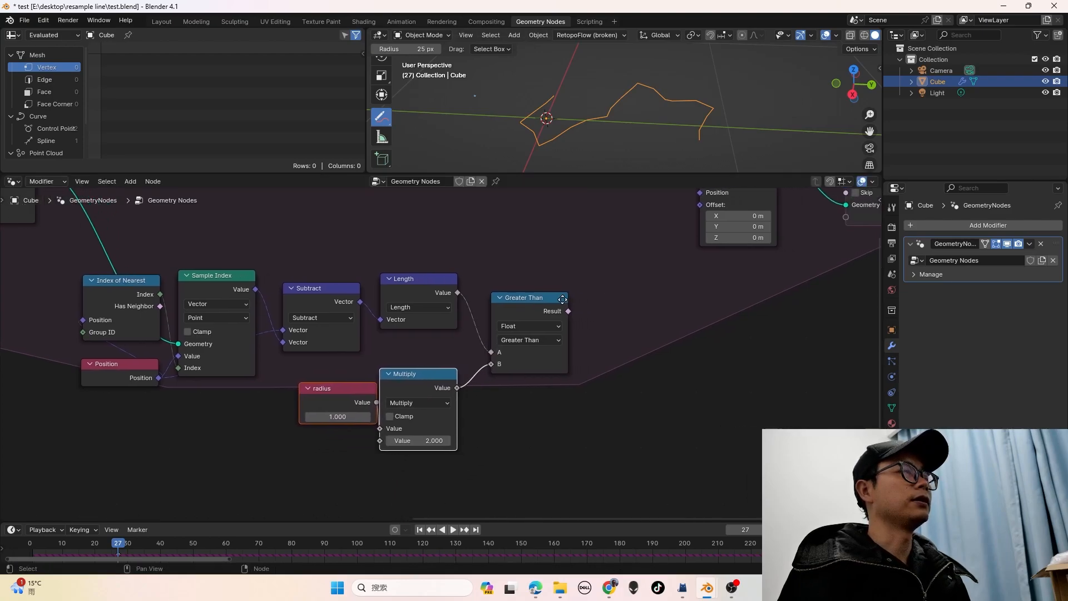
Add a Vector Switch node controlled by the Greater Than result, with the Subtract vector linked into its True input
key("shift+a")
type("sw")
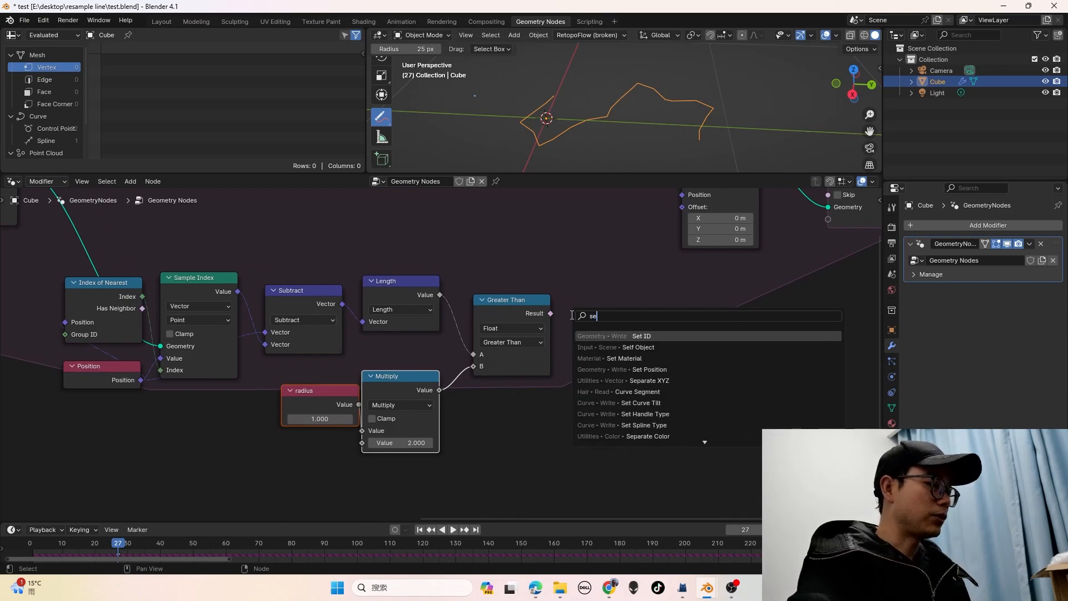
key("Return")
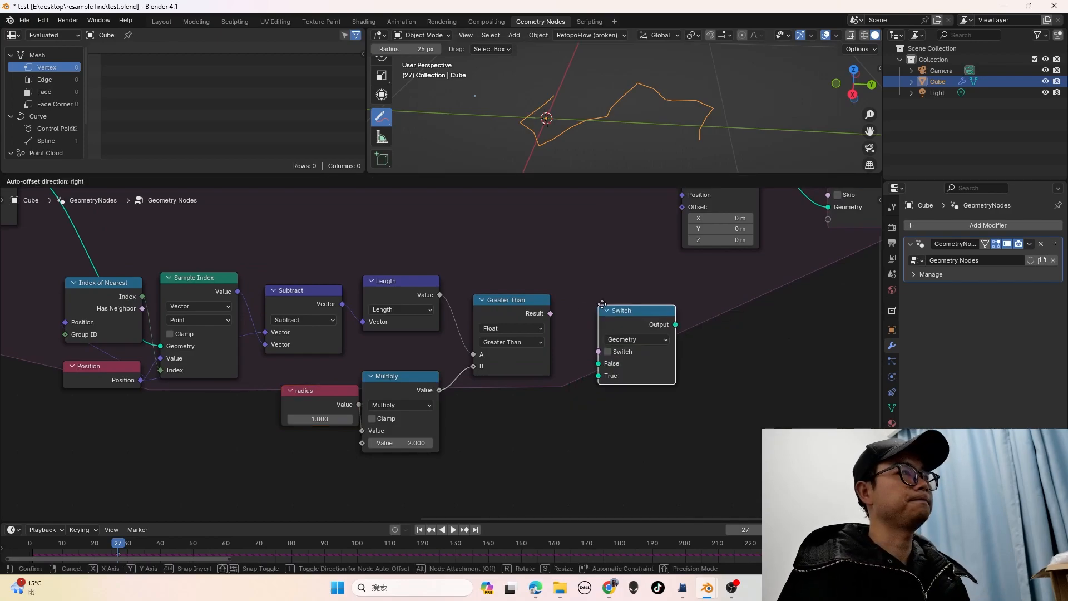
left_click(617, 350)
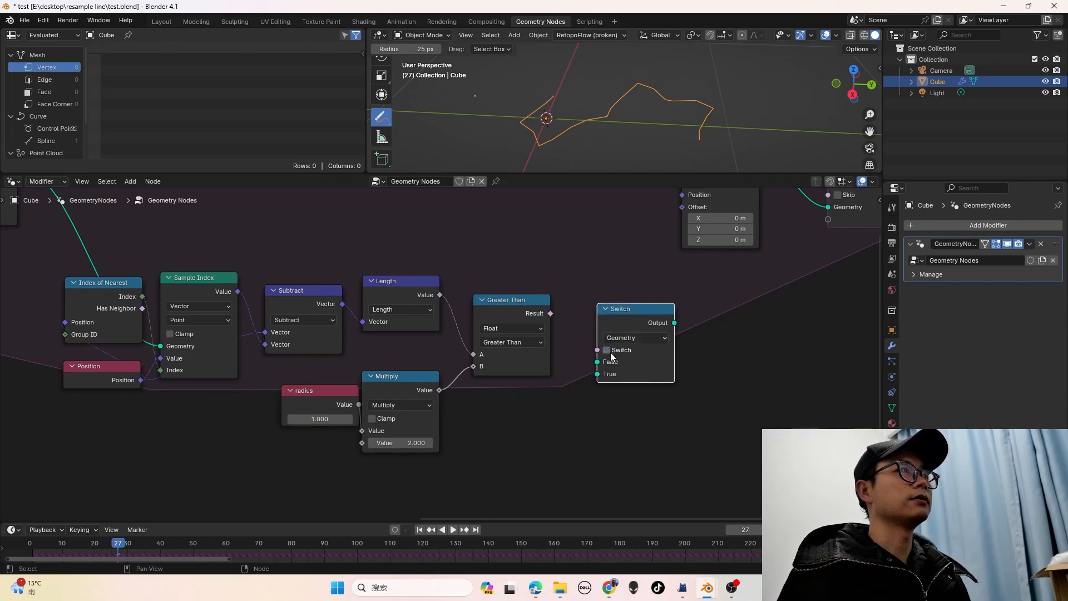
left_click(627, 339)
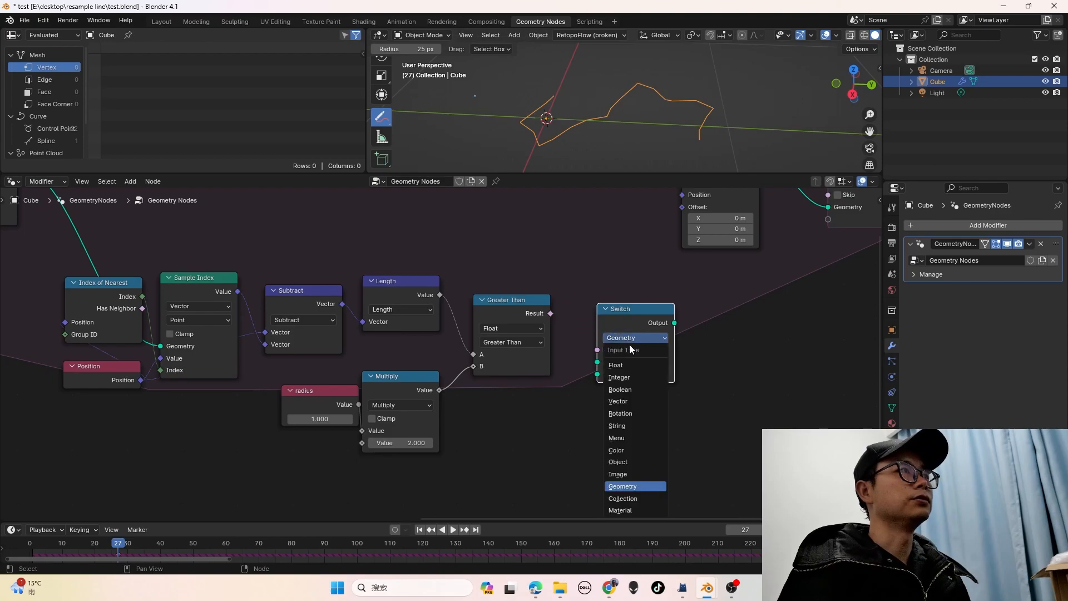
left_click(639, 400)
left_click_drag(550, 314, 597, 349)
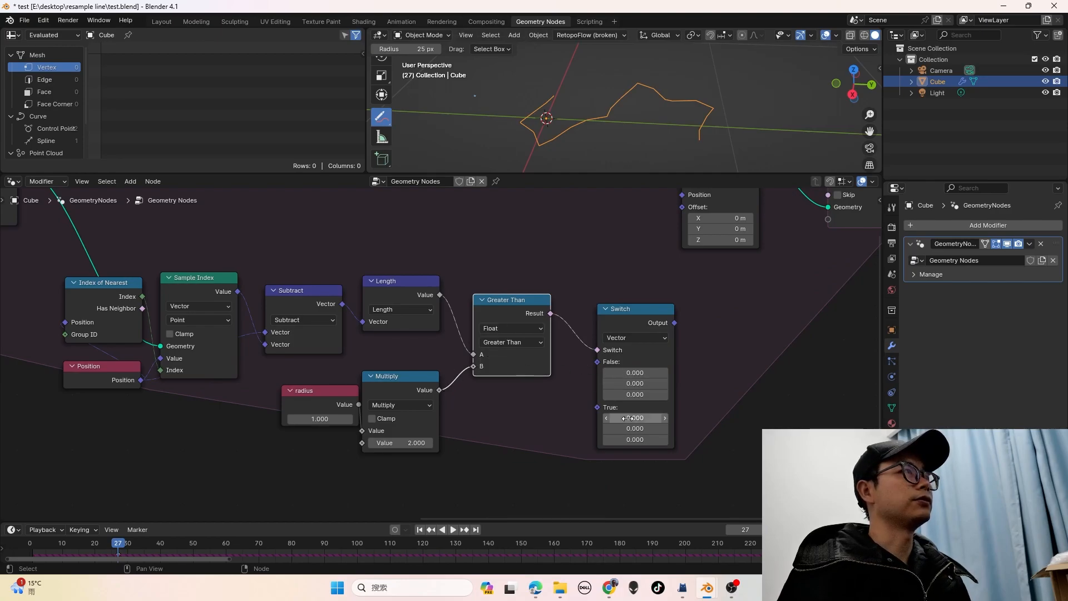
left_click_drag(597, 406, 337, 303)
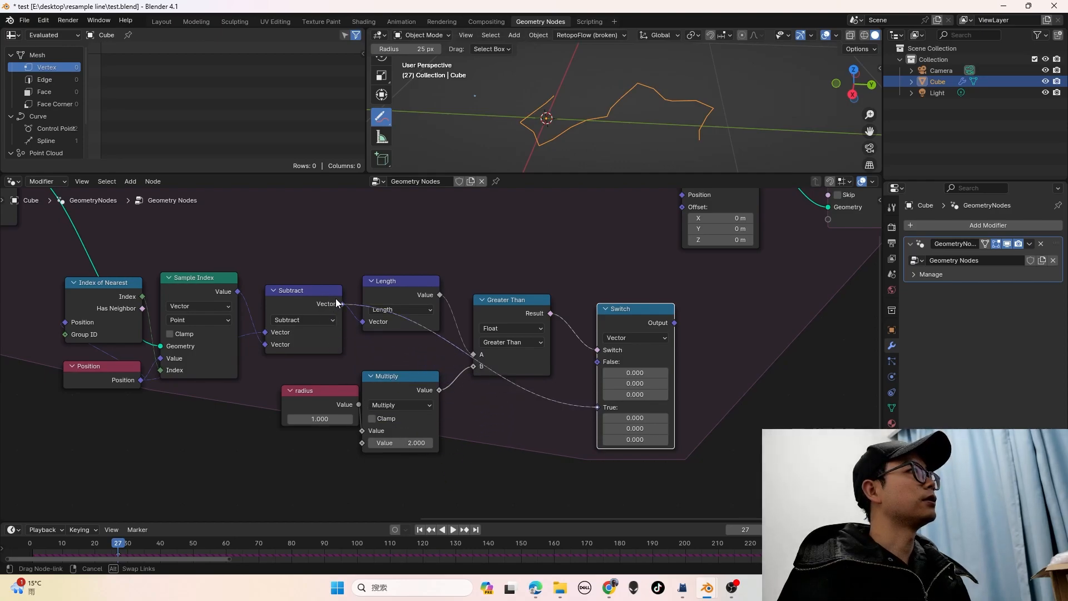
Lower the Switch node and add a reroute point on the Subtract-to-True link, placing it below the radius and Multiply nodes
left_click_drag(620, 313, 623, 355)
scroll(485, 350, "down", 1)
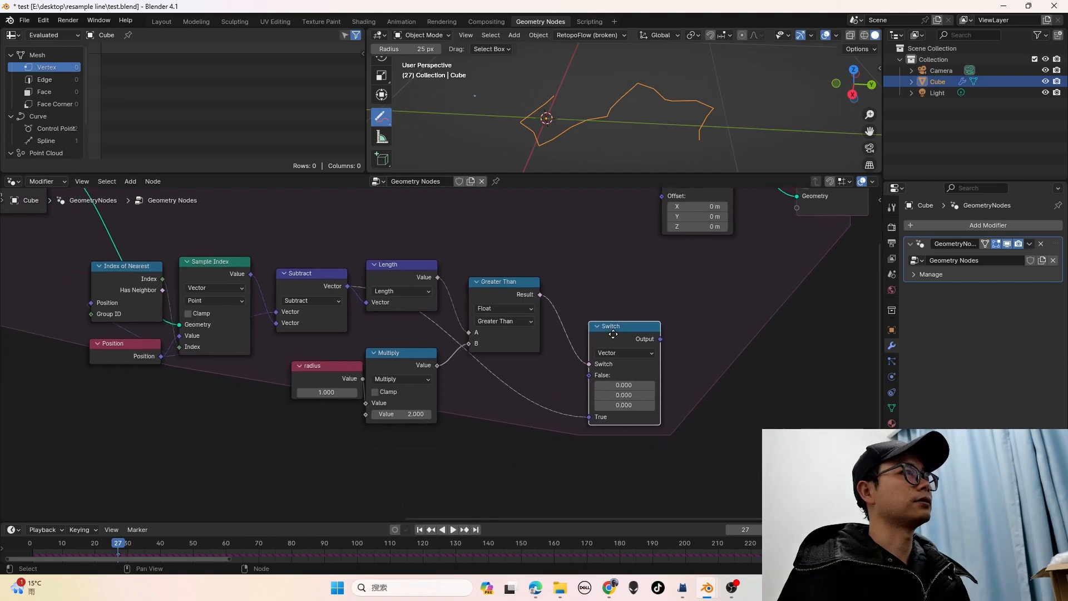
right_click_drag(473, 345, 505, 335, "shift")
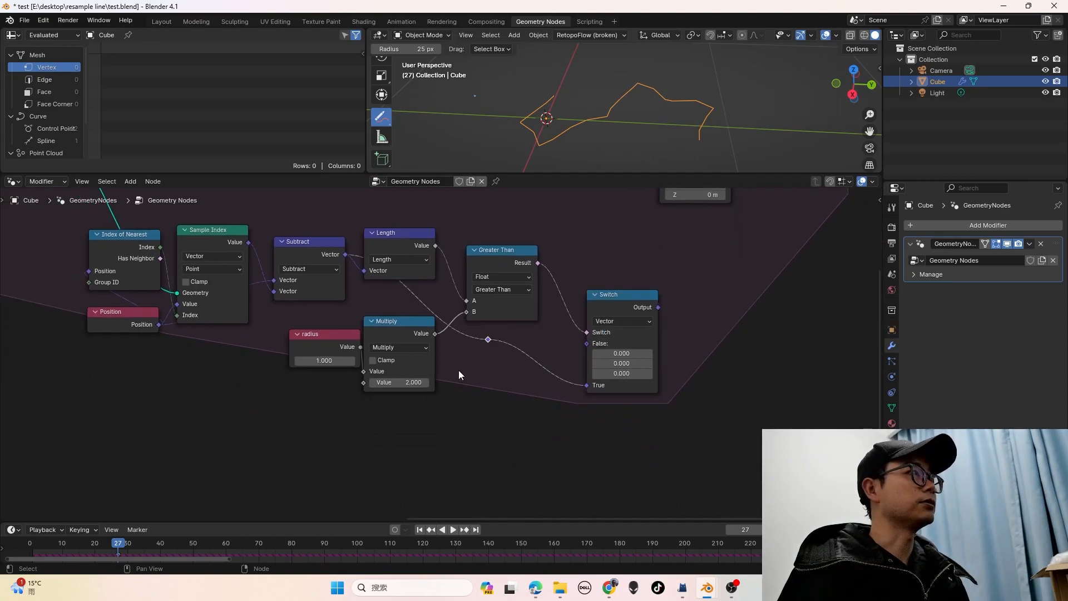
key("g")
left_click(335, 461)
left_click_drag(421, 328, 431, 319)
Move the Switch node farther down and reposition the reroute point below the radius node, level with the Switch's True input
middle_click_drag(543, 363, 542, 396)
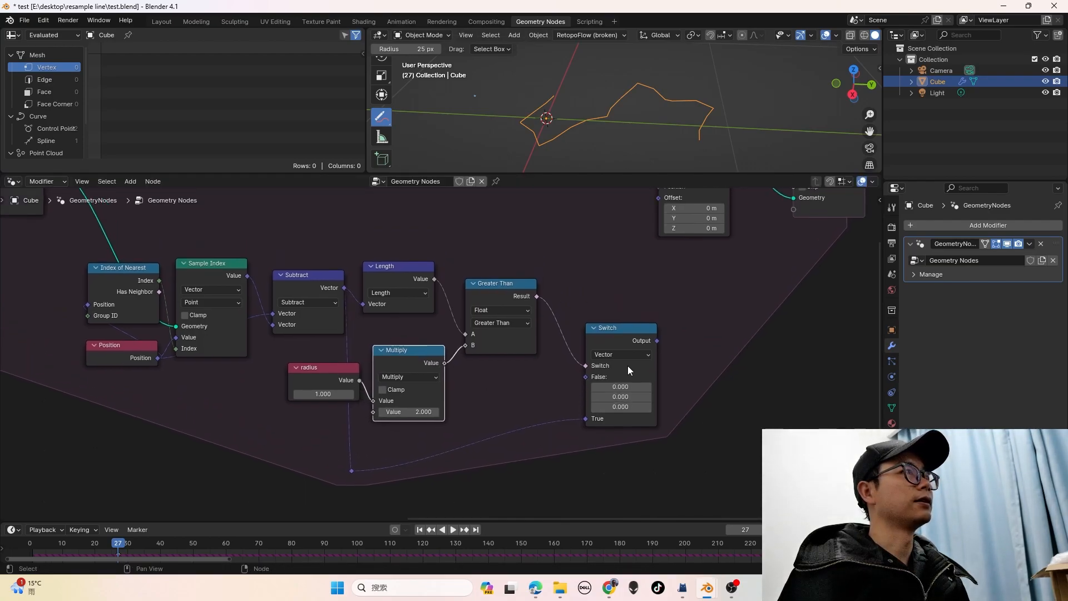
left_click_drag(625, 332, 633, 400)
middle_click_drag(380, 478, 378, 398)
left_click_drag(389, 430, 319, 367)
key("g")
left_click(359, 427)
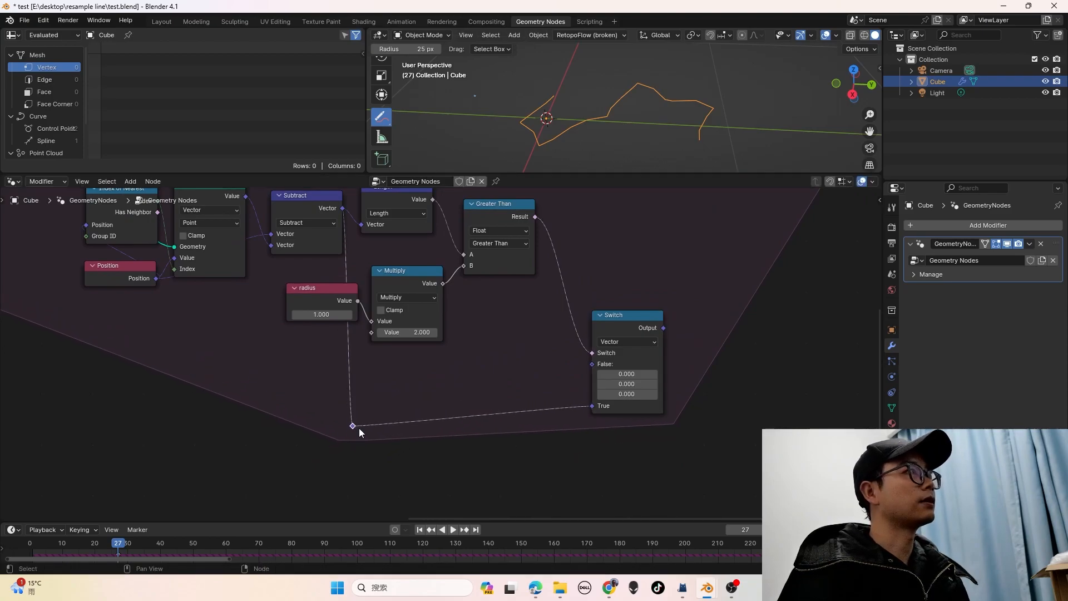
Duplicate the Subtract node below Greater Than, change its operation to Multiply and set its second vector to -1, -1, -1
left_click(314, 194)
left_click(396, 202)
middle_click_drag(396, 201, 388, 218)
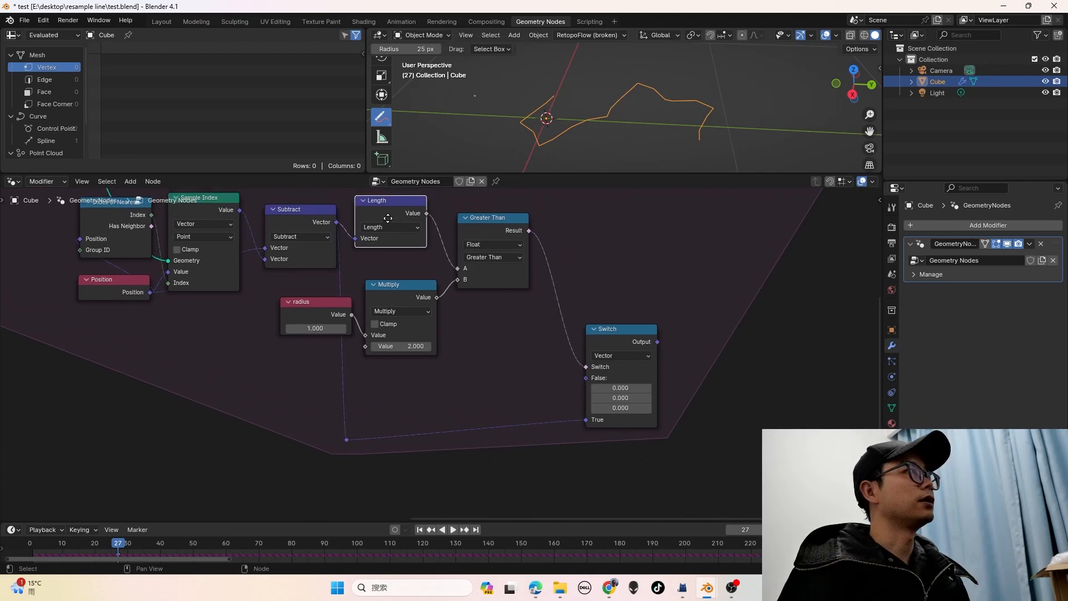
left_click(295, 230)
key("shift+d")
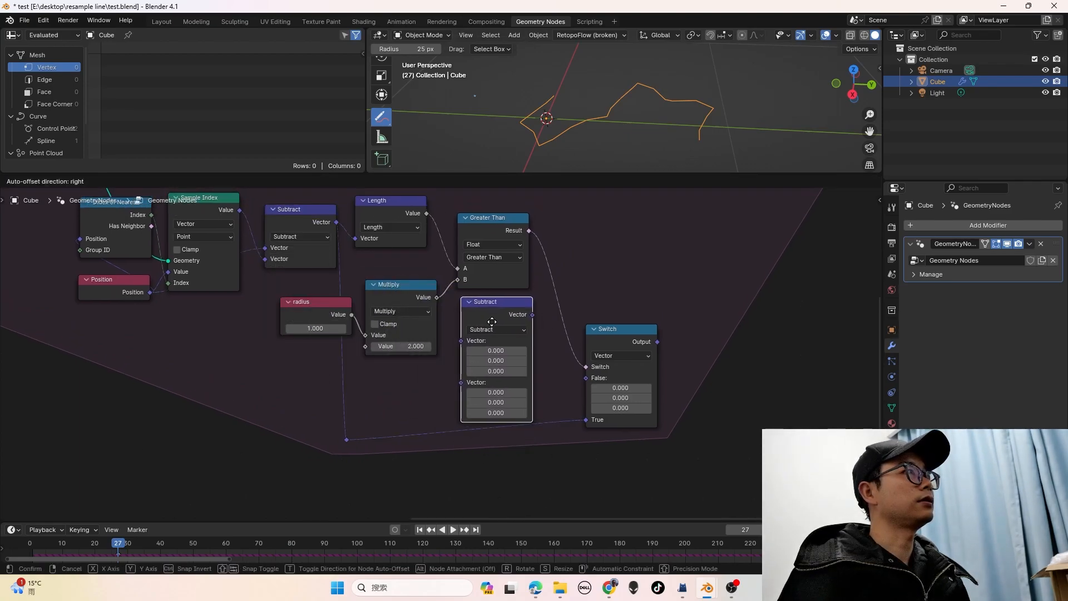
left_click(492, 321)
left_click(497, 330)
left_click(492, 376)
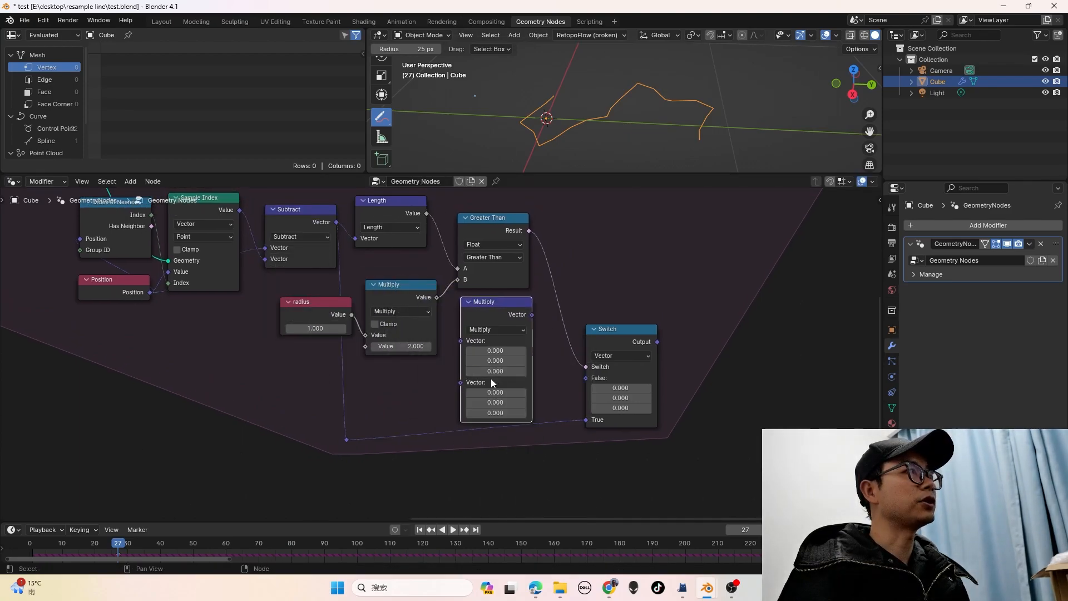
left_click_drag(474, 392, 476, 412)
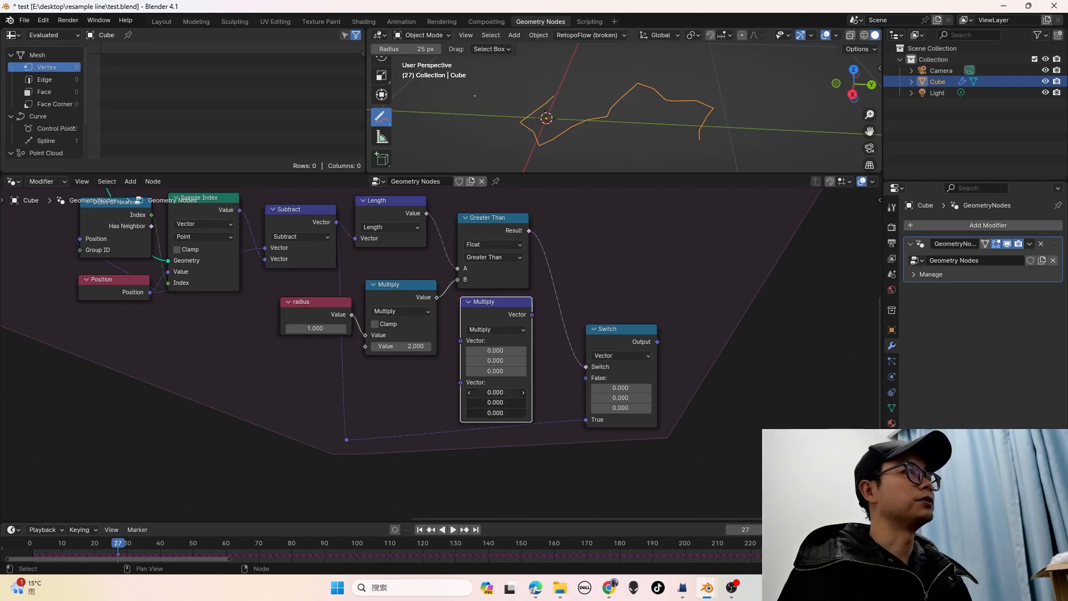
type("-1")
key("Return")
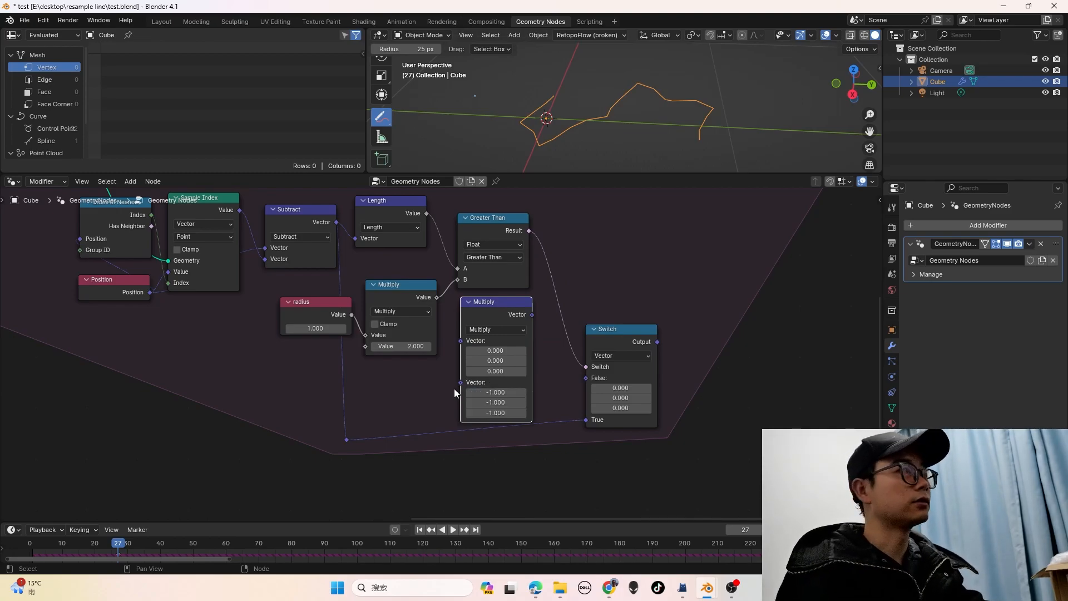
Link the reroute point into the new vector Multiply node's first input and its result into the Switch's False input
left_click_drag(346, 437, 460, 341)
left_click_drag(533, 314, 542, 330)
left_click_drag(571, 378, 576, 378)
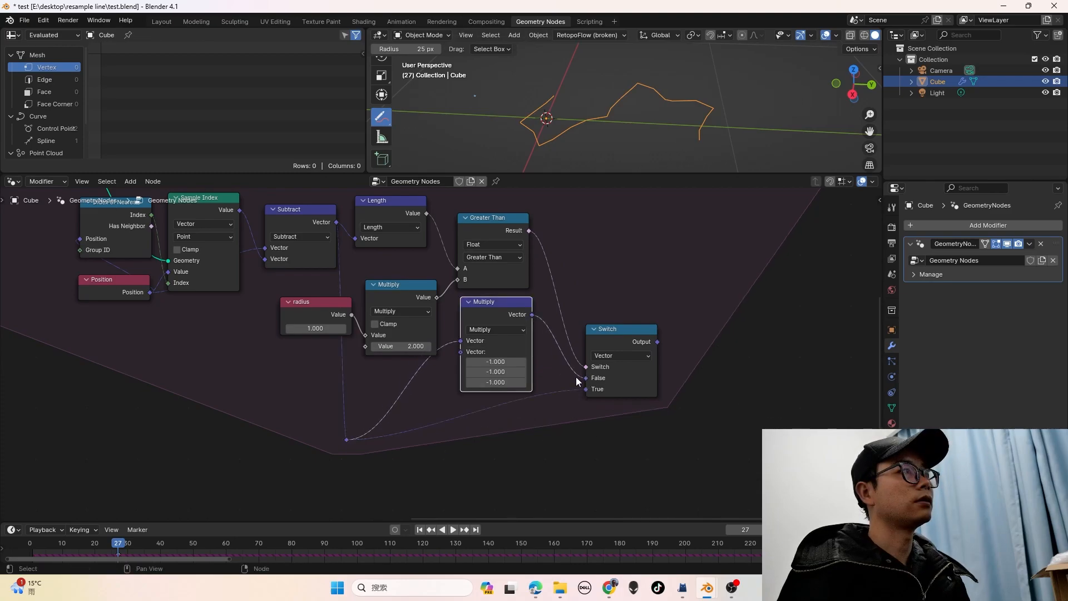
left_click_drag(496, 304, 496, 315)
Link the Switch output to the Offset input of the Set Position node at the end of the simulation
scroll(578, 319, "down", 1)
middle_click_drag(578, 319, 564, 442)
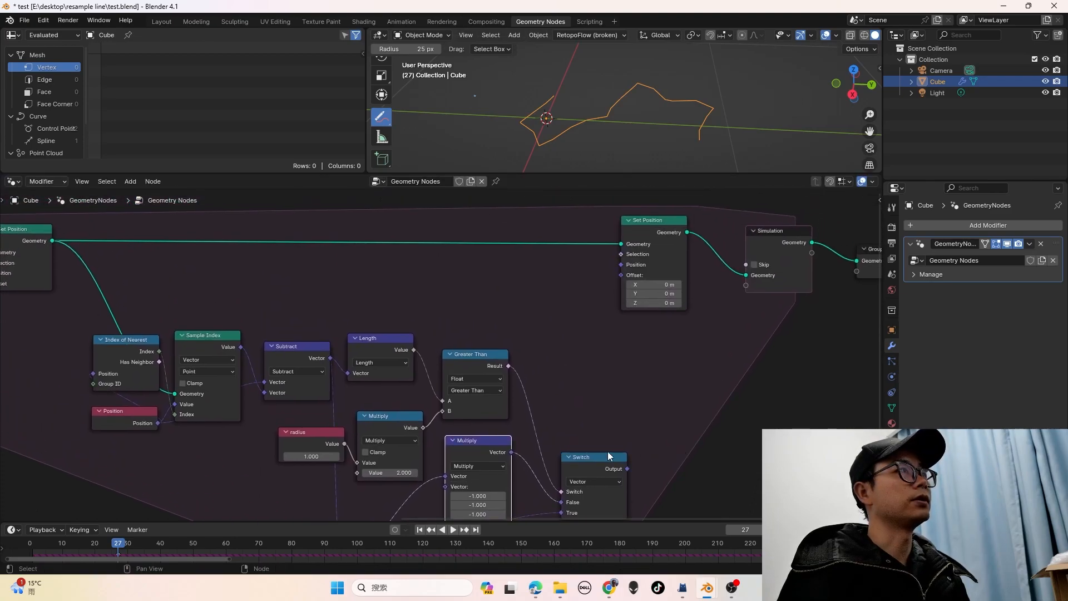
left_click_drag(599, 457, 621, 277)
scroll(619, 289, "down", 1)
scroll(510, 366, "up", 2)
middle_click_drag(510, 366, 630, 284)
Add a shared reroute point before the vector Multiply node and move the first reroute point up below the radius node
left_click_drag(391, 275, 383, 275)
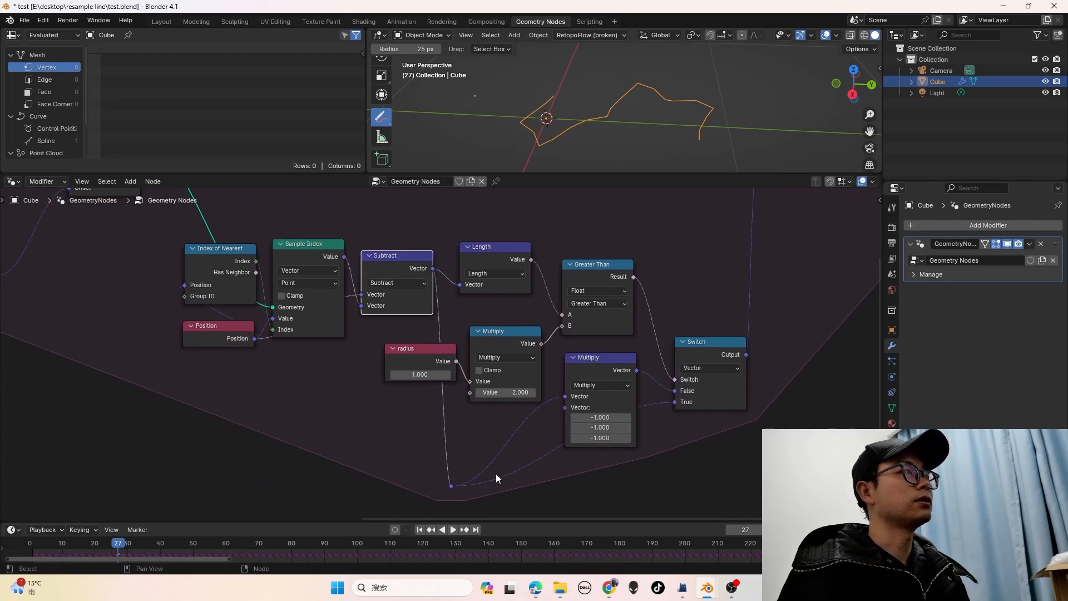
right_click_drag(544, 392, 545, 390, "shift")
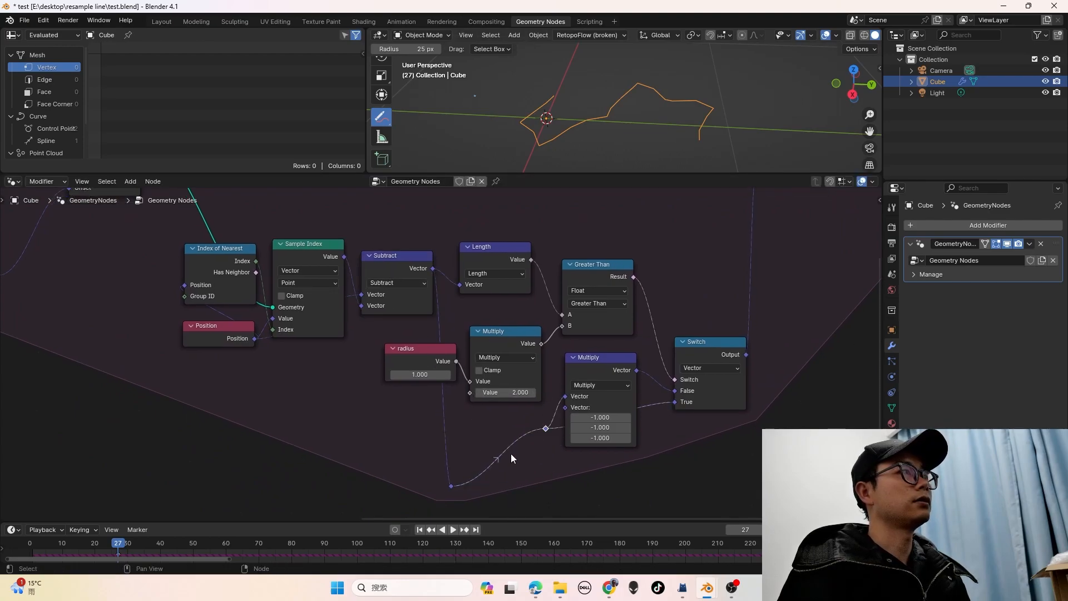
left_click_drag(439, 456, 482, 508)
key("g")
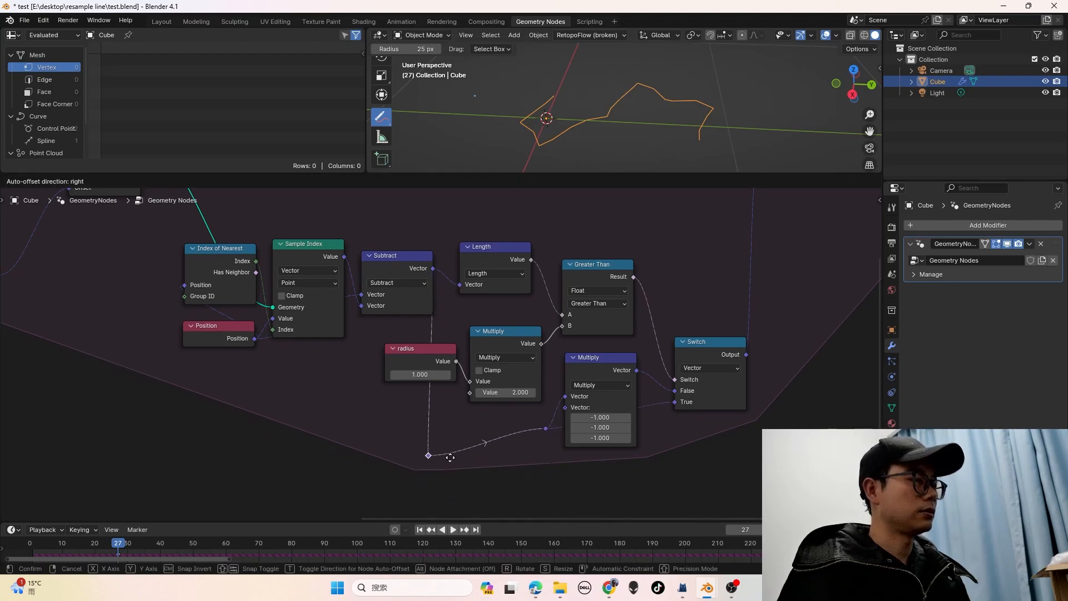
left_click(437, 446)
Duplicate the Length node below the scalar Multiply, change it to Normalize and connect it after the first reroute point
key("shift+a")
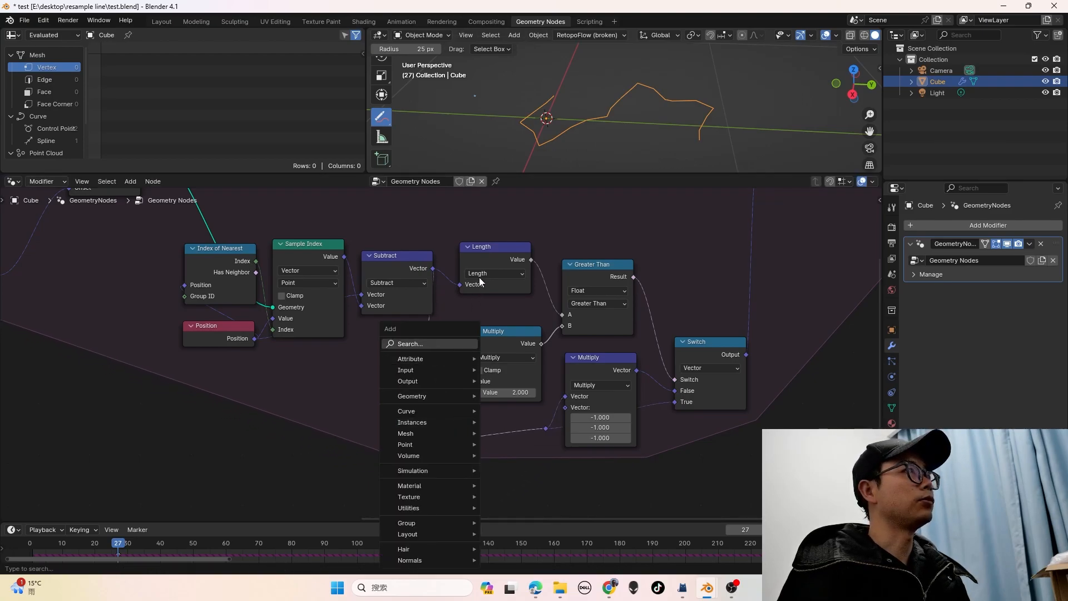
left_click(495, 249)
key("shift+d")
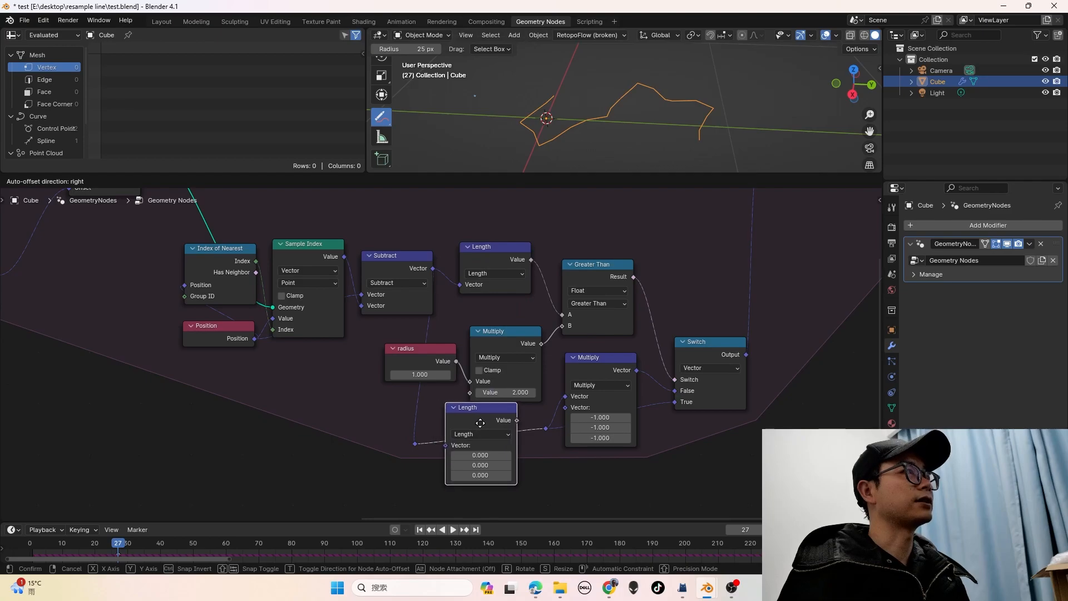
left_click(528, 464)
left_click(492, 441)
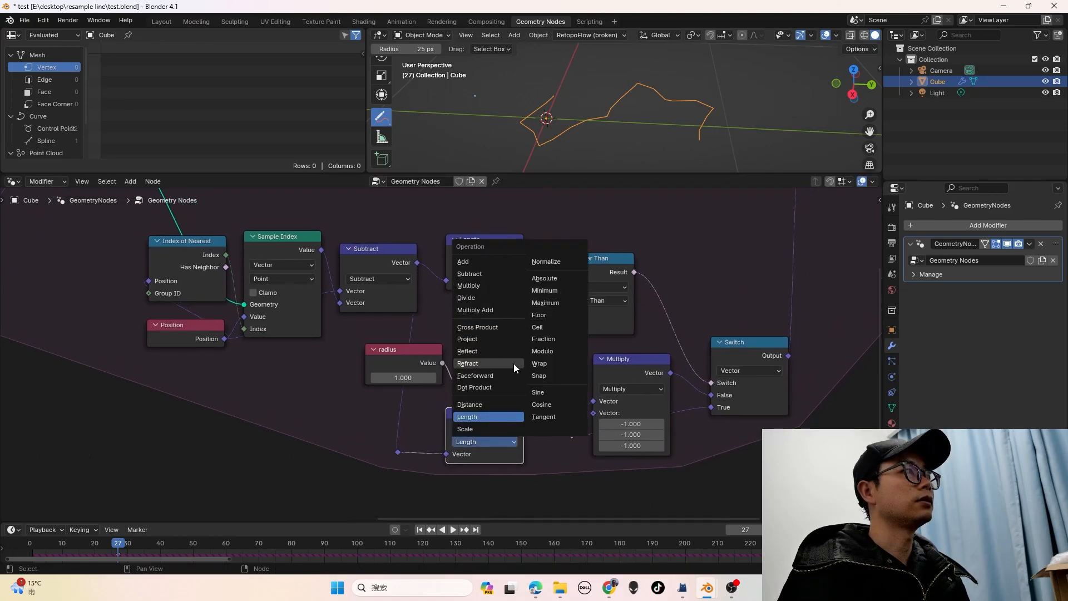
left_click(549, 262)
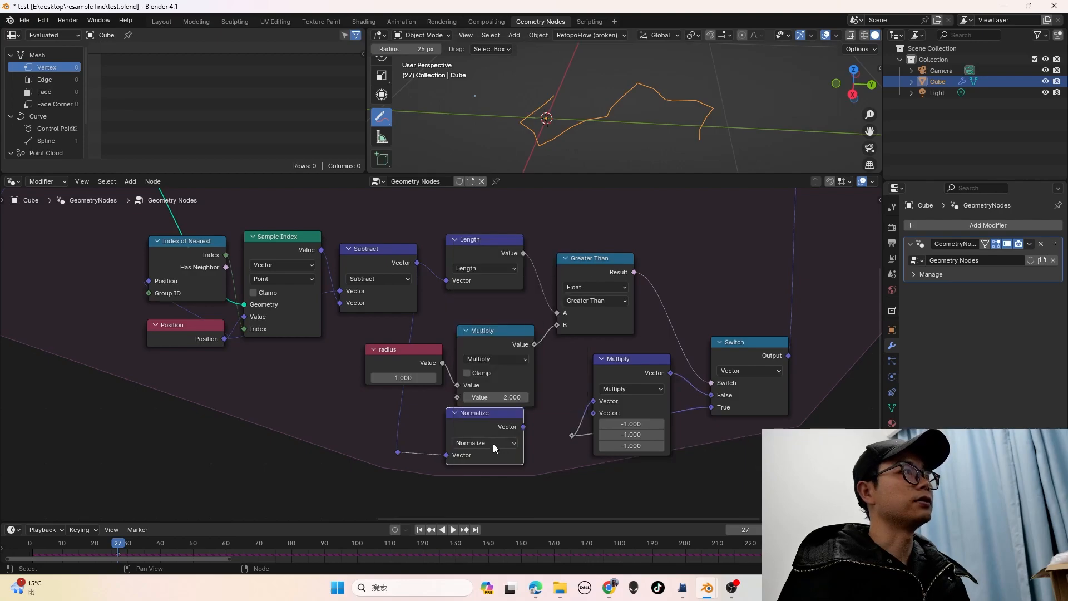
key("g")
left_click(463, 450)
Duplicate the Normalize node and change the copy's operation to Scale
key("shift+d")
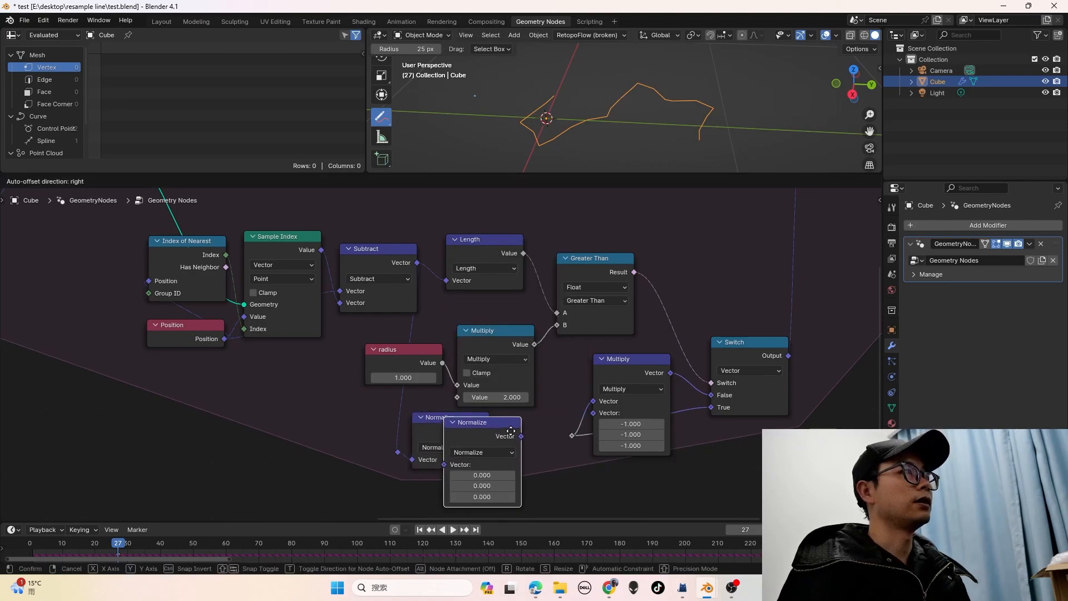
left_click(540, 422)
left_click(517, 442)
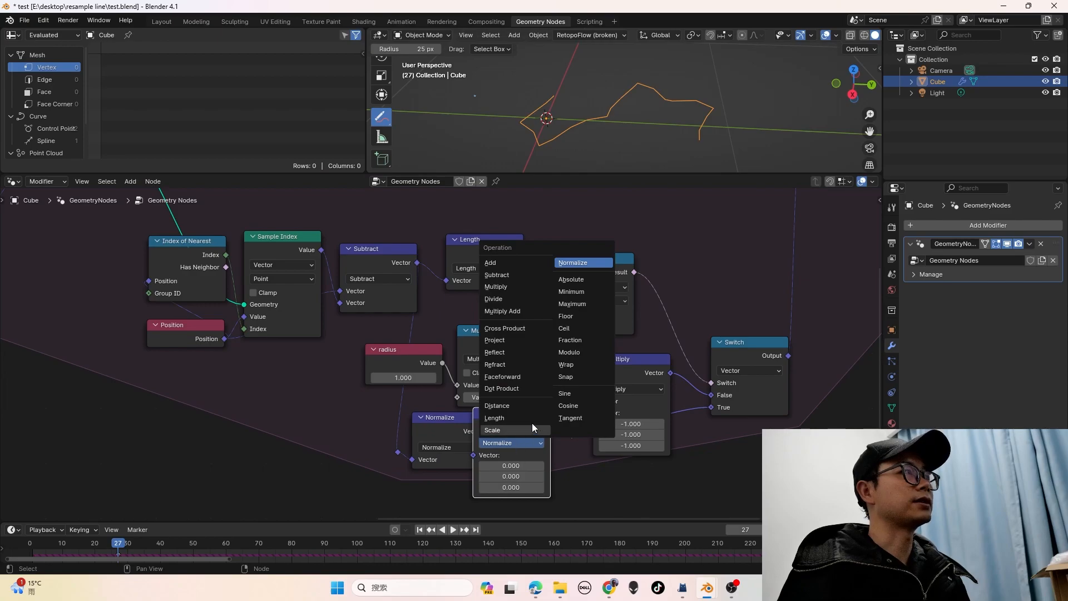
left_click(532, 429)
Arrange the Normalize and Scale nodes in a row, linking Normalize into Scale and Scale into the second reroute point
left_click_drag(439, 429, 458, 454)
mouse_move(363, 434)
left_mouse_down()
mouse_move(406, 466)
mouse_move(401, 438)
mouse_move(347, 437)
left_mouse_up()
key("g")
left_click(300, 458)
mouse_move(527, 422)
left_mouse_down()
mouse_move(466, 421)
mouse_move(482, 419)
left_mouse_up()
left_click_drag(412, 449, 429, 452)
left_click_drag(511, 423, 575, 435)
left_click(471, 425)
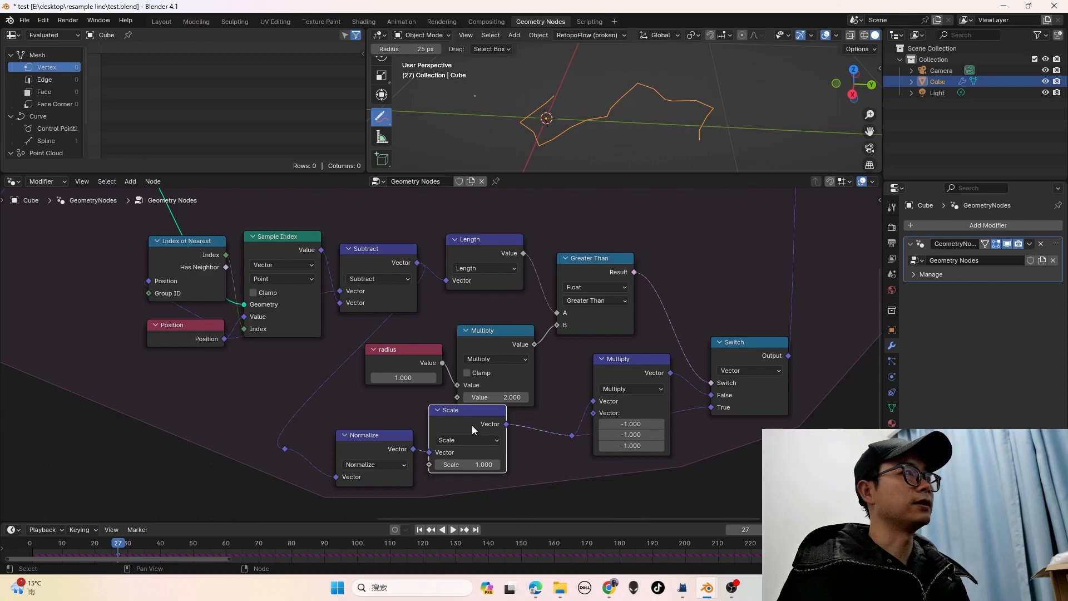
left_click_drag(472, 425, 481, 442)
Save the file and play the simulation from the first frame
key("ctrl+s")
key("shift+Left")
key("space")
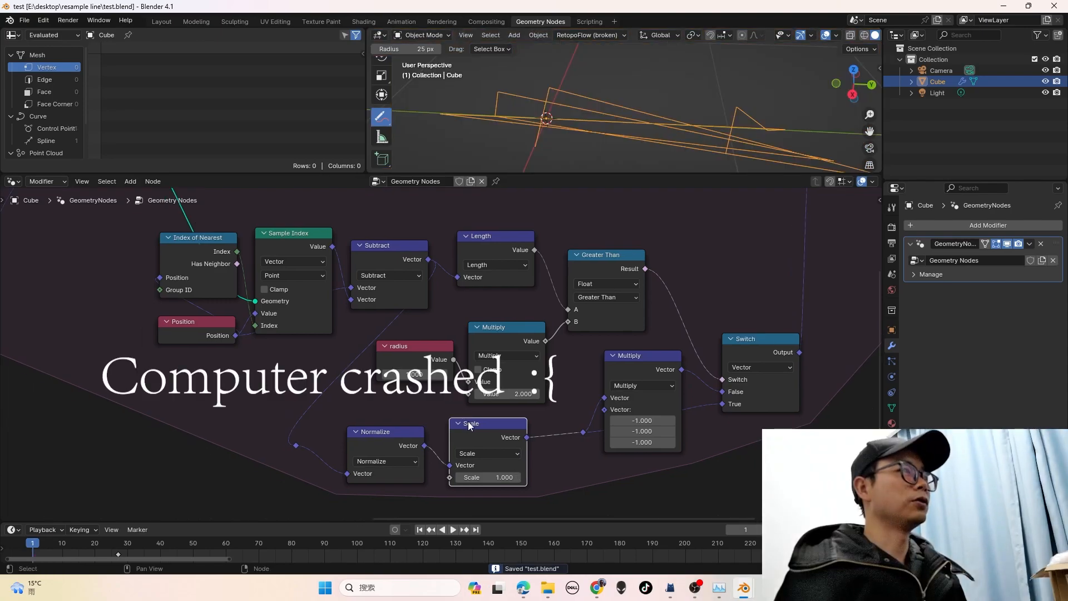
Set the Scale node's factor to 0.1
scroll(505, 482, "up", 1)
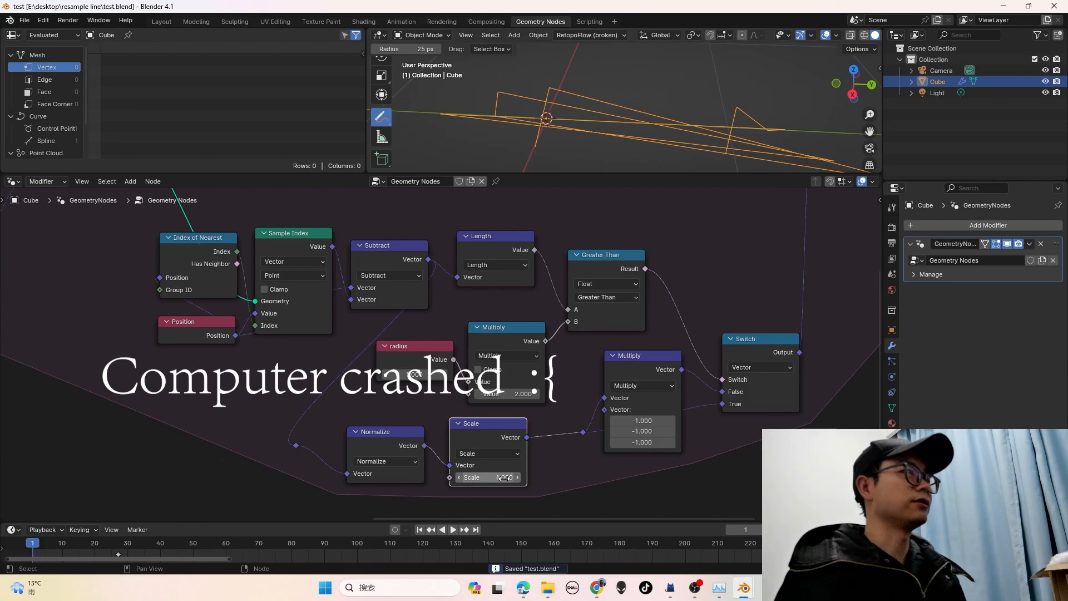
left_click(502, 477)
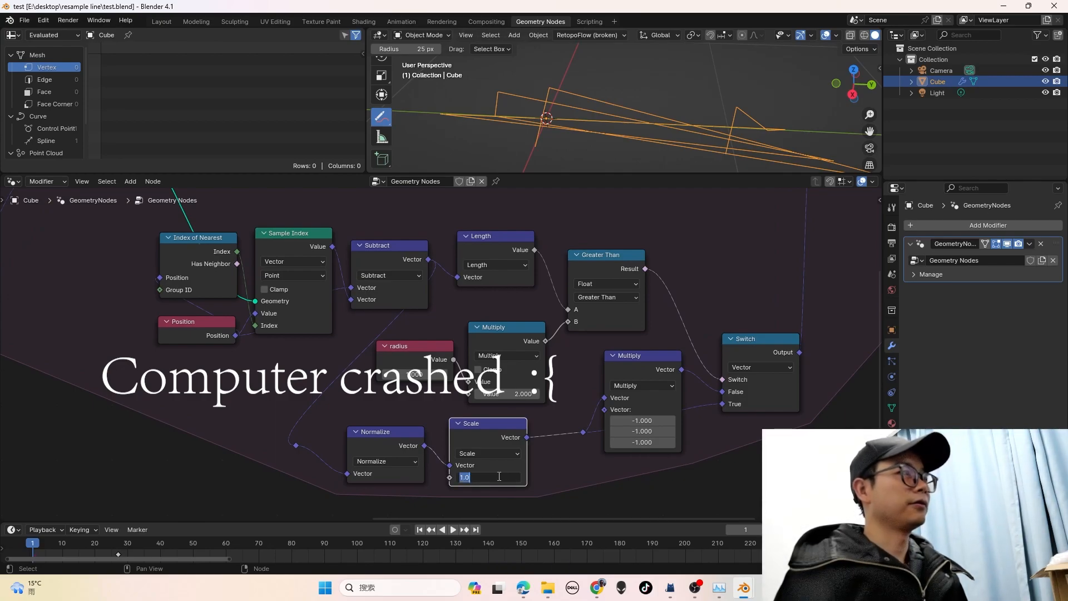
left_click_drag(498, 477, 448, 491)
type("0.1")
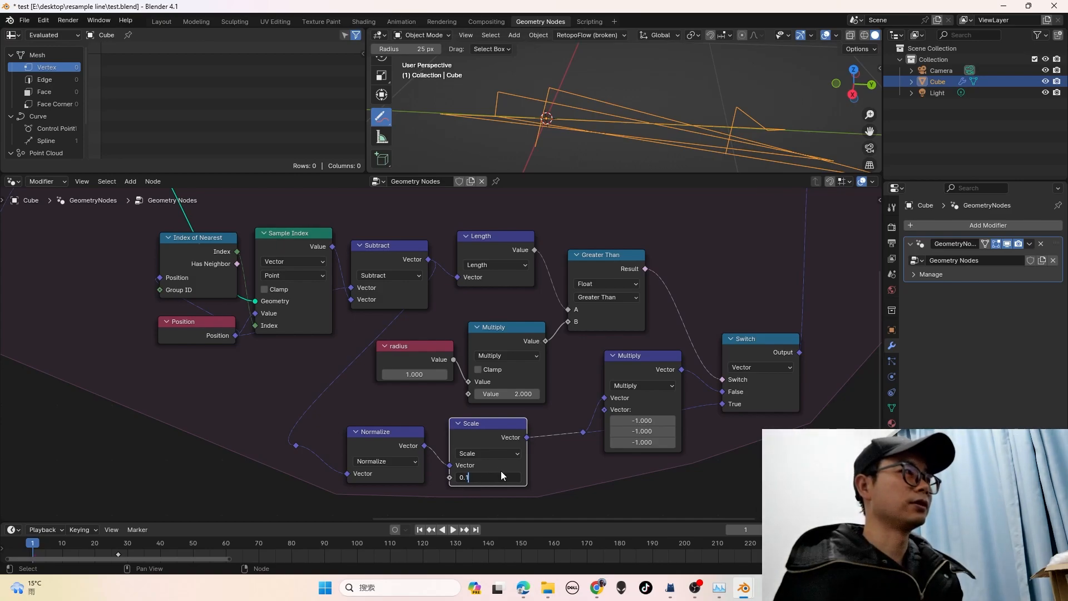
key("Return")
Try a factor of 0.01 on the Scale node and play the simulation
left_click(479, 476)
type(".01")
key("Return")
key("space")
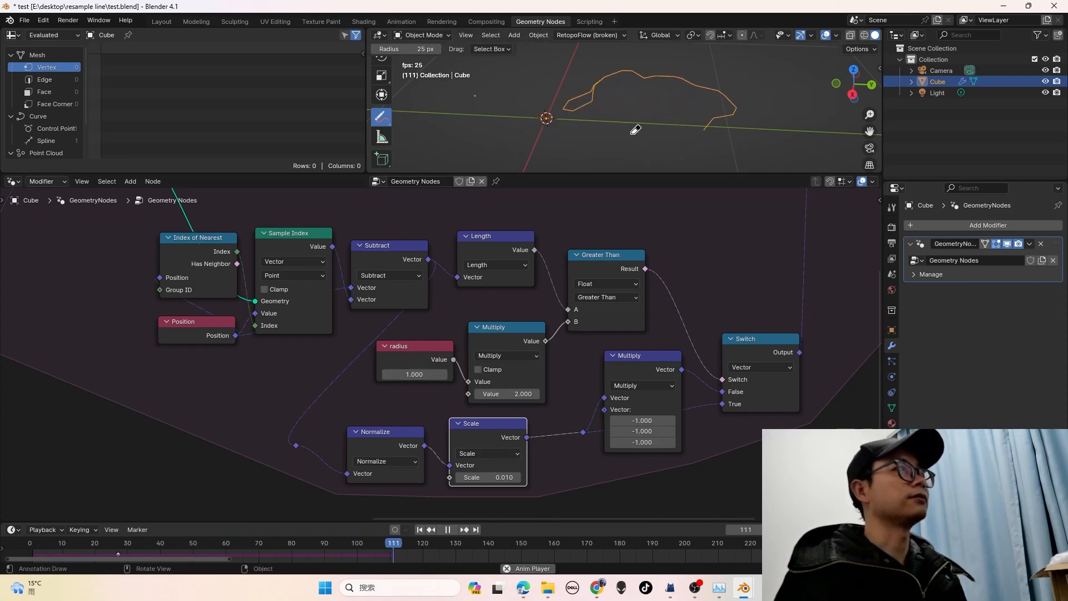
key("space")
Try a factor of 0.1 on the Scale node and replay the simulation from the start
left_click(487, 477)
type(".1")
key("Return")
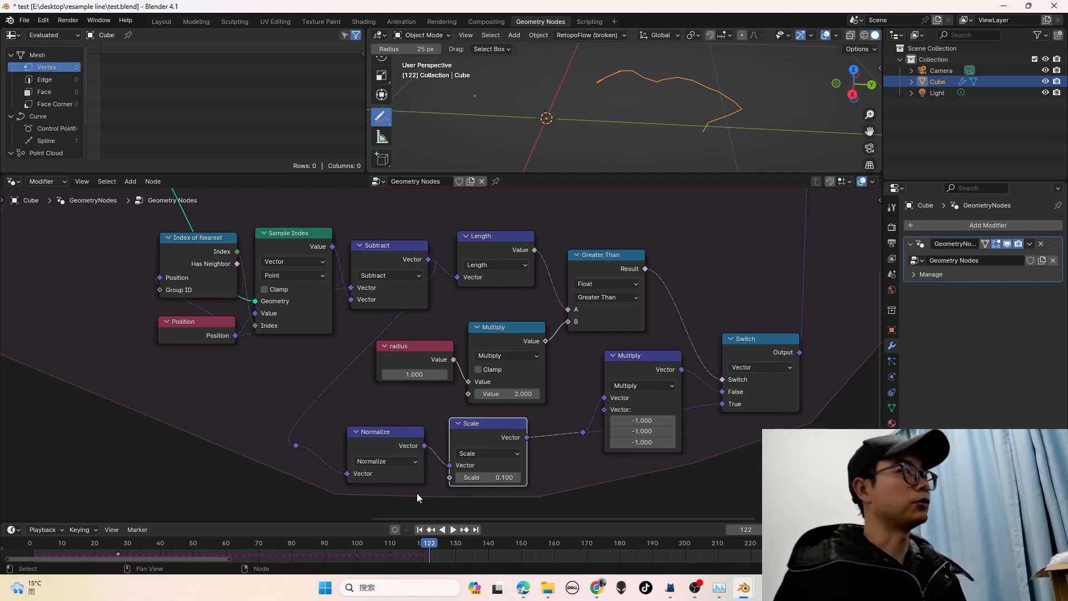
left_click(28, 537)
key("space")
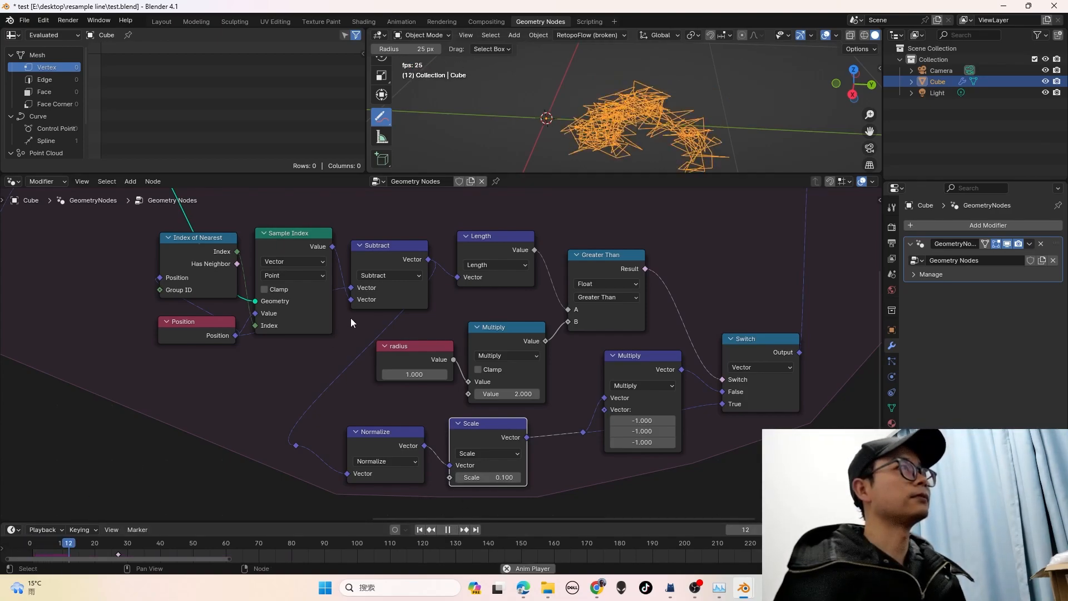
key("space")
Rewind to frame 4, set the Scale node's factor to 0.05 and play the simulation briefly
left_click_drag(75, 548, 43, 546)
left_click(494, 481)
key("Return")
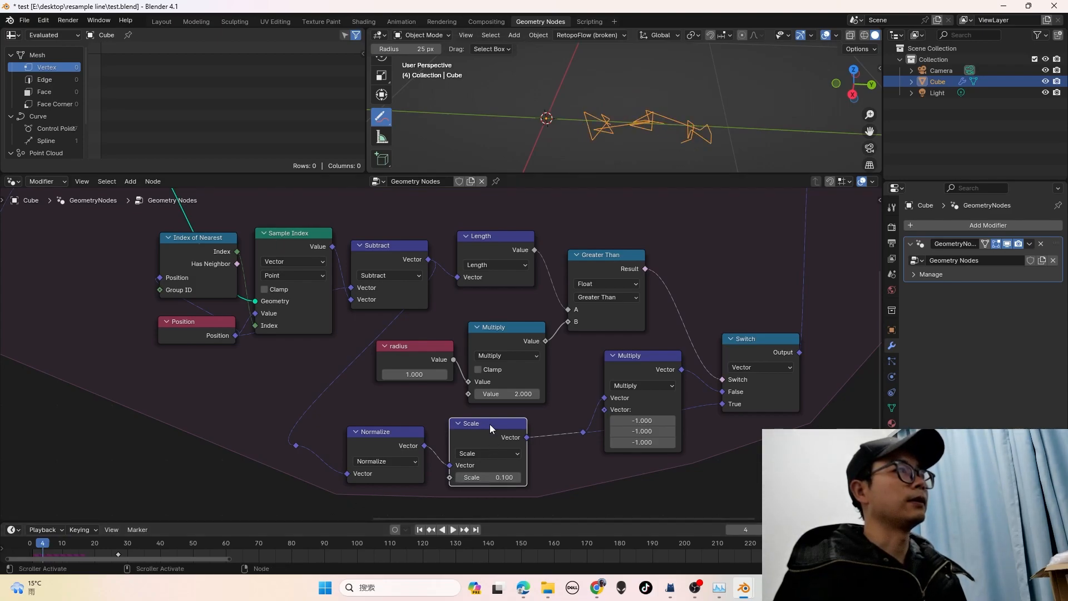
middle_click_drag(506, 445, 474, 417)
left_click(473, 449)
type(".05")
key("Return")
key("space")
key("space")
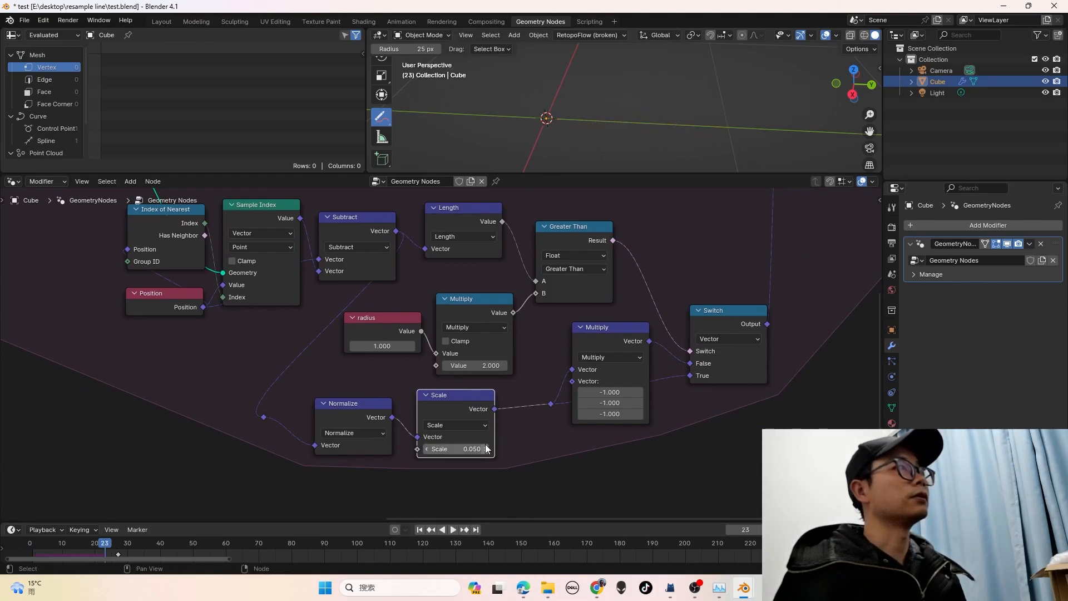
Swap the Switch inputs so the scaled vector feeds False and the vector Multiply feeds True, and play from the start
scroll(456, 389, "up", 1)
middle_click_drag(549, 216, 539, 242)
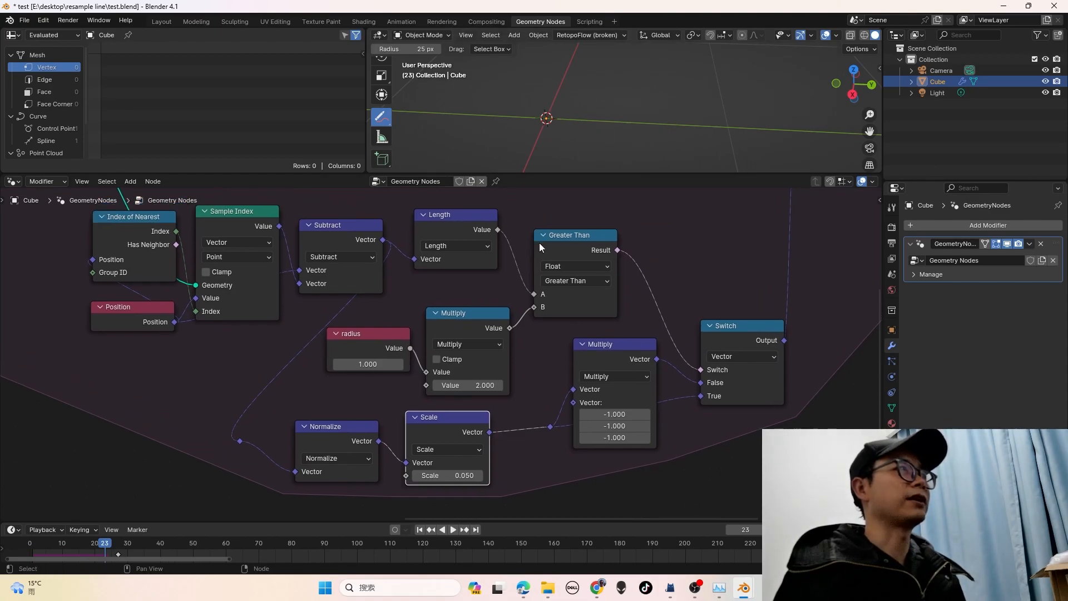
middle_click_drag(626, 274, 606, 271)
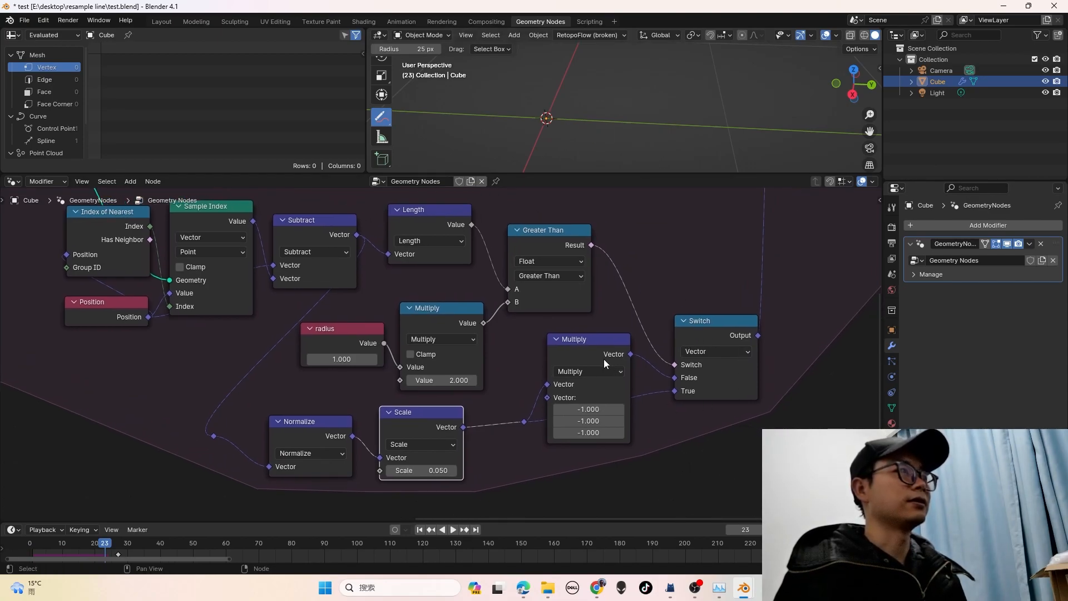
left_click_drag(603, 359, 594, 353)
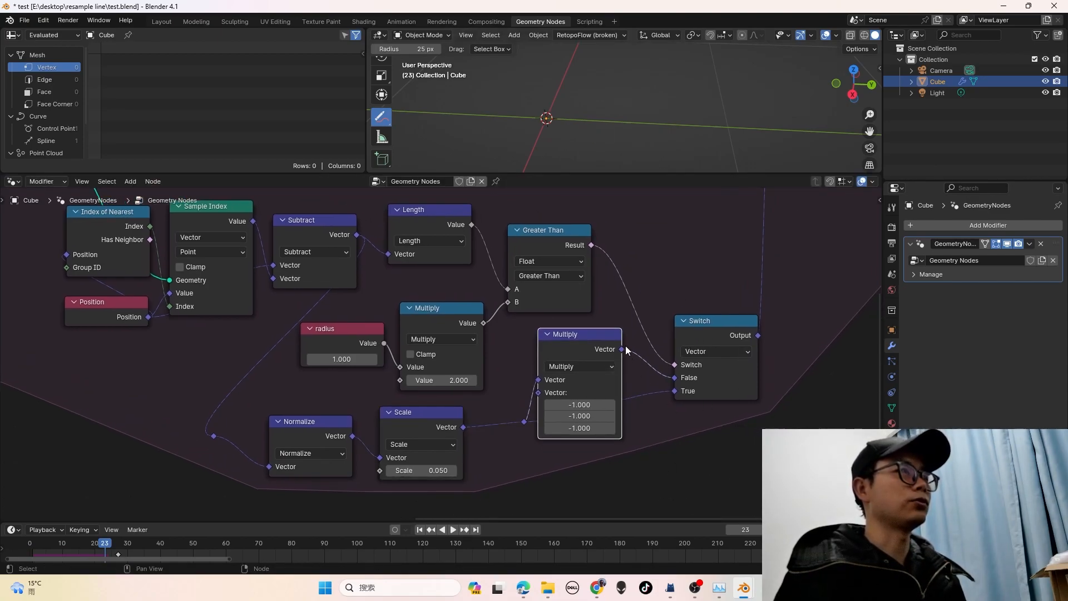
mouse_move(672, 392)
left_mouse_down()
mouse_move(627, 362)
mouse_move(674, 377)
left_mouse_up()
left_click_drag(622, 349, 674, 391)
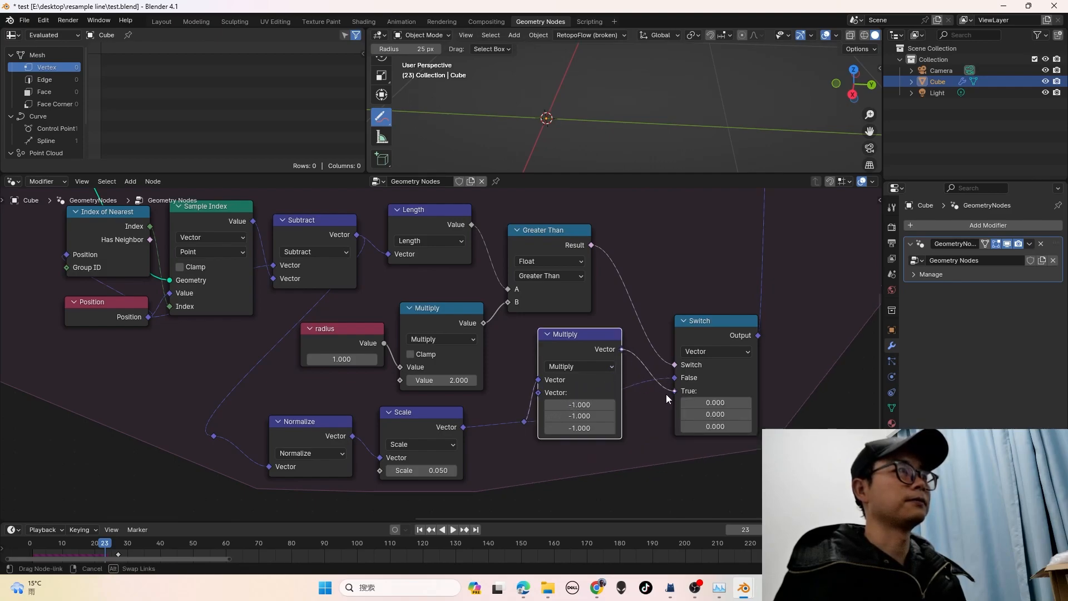
left_click(20, 550)
key("space")
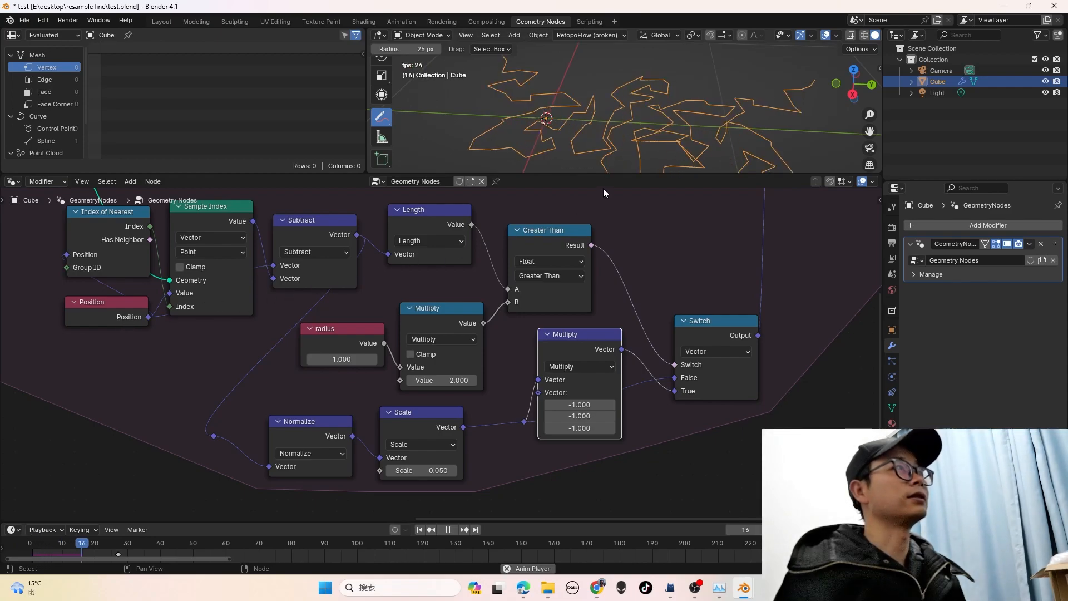
Set the Scale node's factor to 0.02 and replay the simulation from frame 0
key("space")
scroll(575, 266, "down", 1)
middle_click_drag(535, 282, 545, 346)
scroll(535, 338, "down", 2)
scroll(463, 499, "up", 3)
middle_click_drag(463, 499, 443, 439)
scroll(456, 465, "up", 4)
left_click(452, 472)
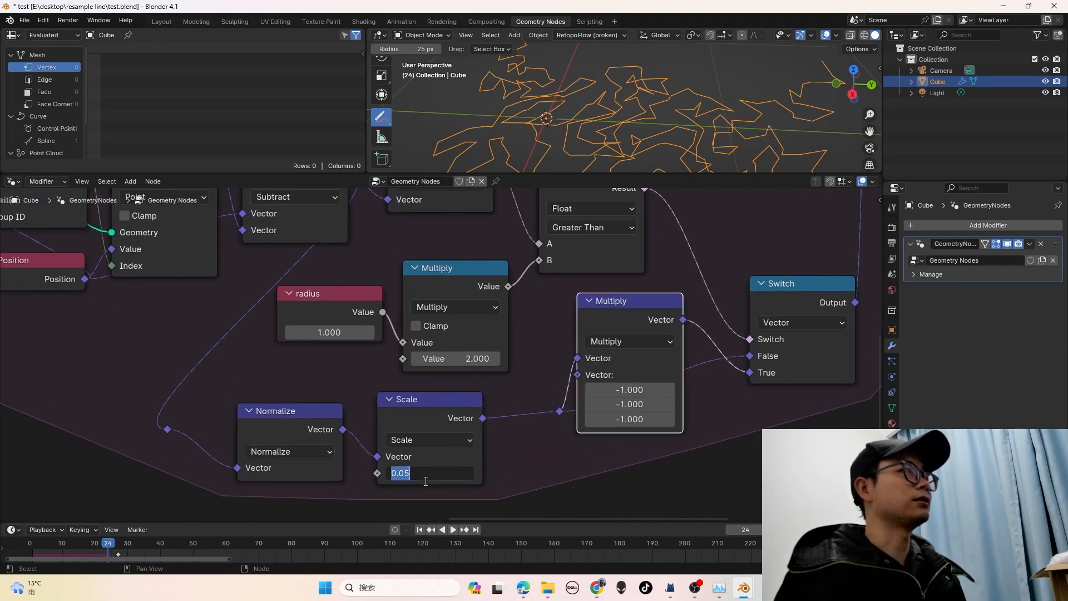
left_click(423, 477)
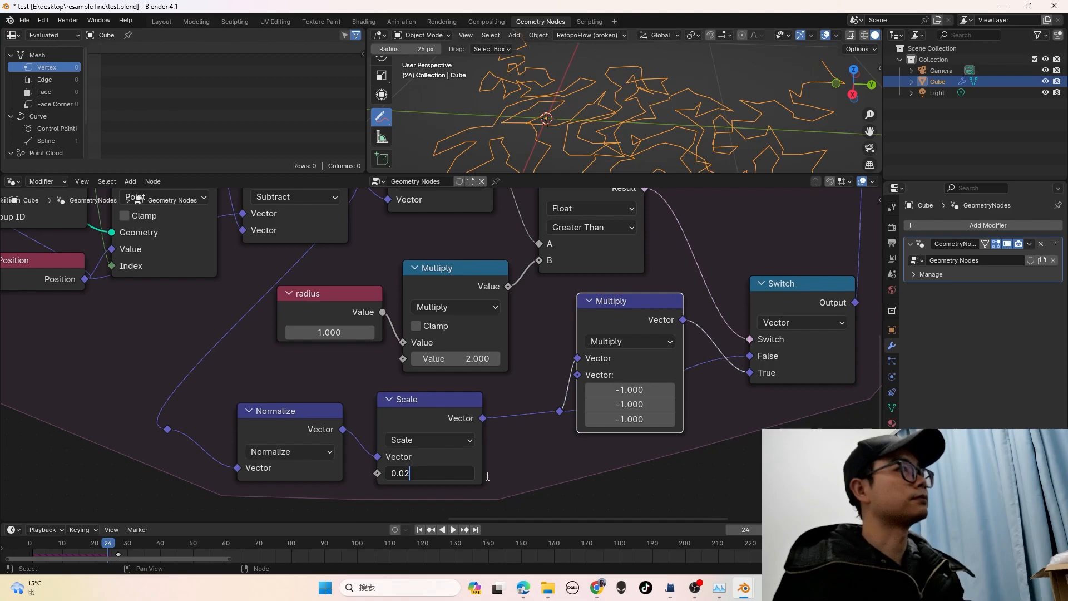
key("Return")
left_click(30, 543)
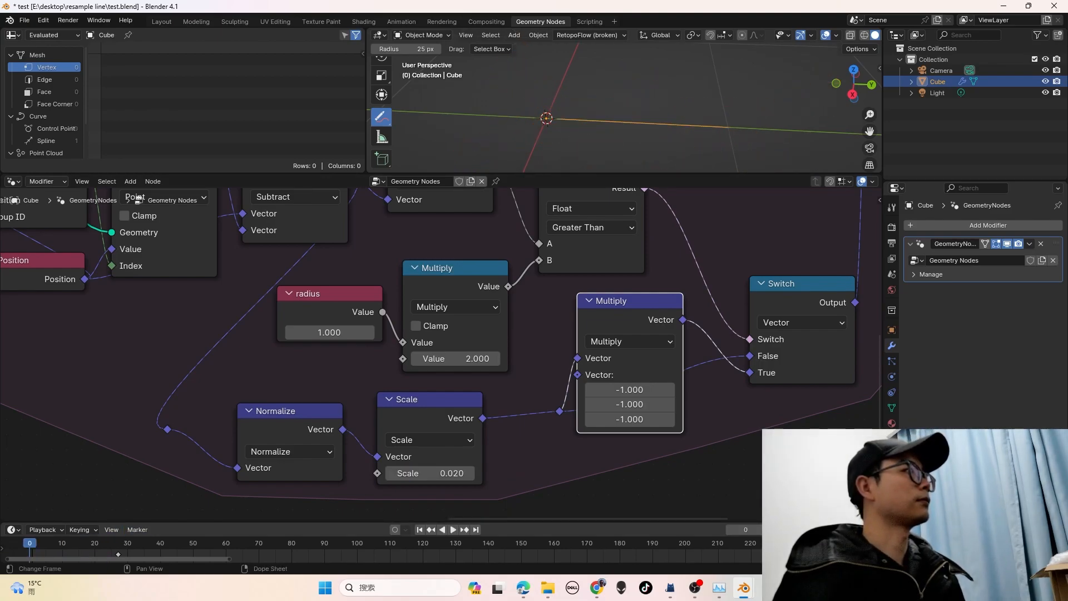
key("space")
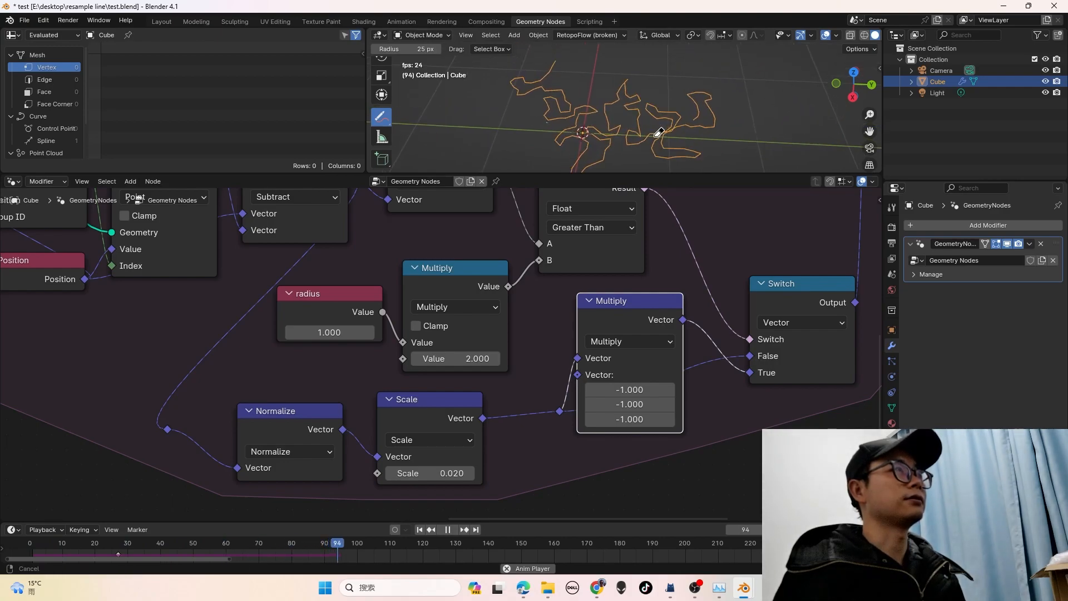
key("space")
Check the Length-mode Resample Curve node inside the simulation zone and save the file
scroll(673, 317, "down", 1)
scroll(669, 312, "down", 3)
middle_click_drag(634, 346, 389, 304)
scroll(396, 307, "up", 4)
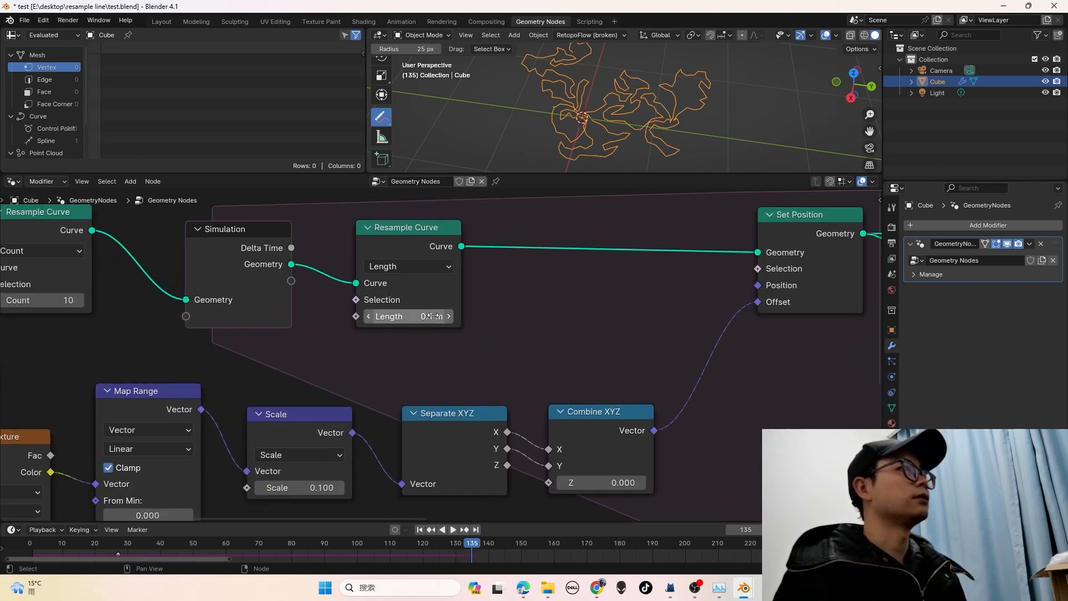
scroll(435, 316, "down", 3)
middle_click_drag(442, 317, 124, 263)
middle_click_drag(592, 380, 264, 291)
key("ctrl+s")
Set the radius value node to 0.5
scroll(434, 384, "up", 3)
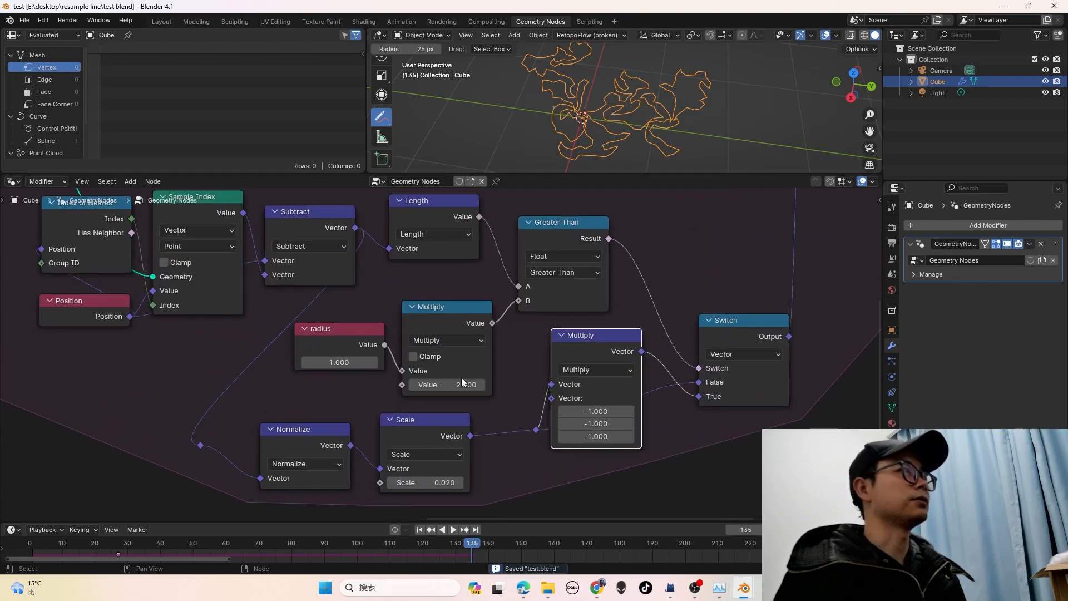
left_click(349, 331)
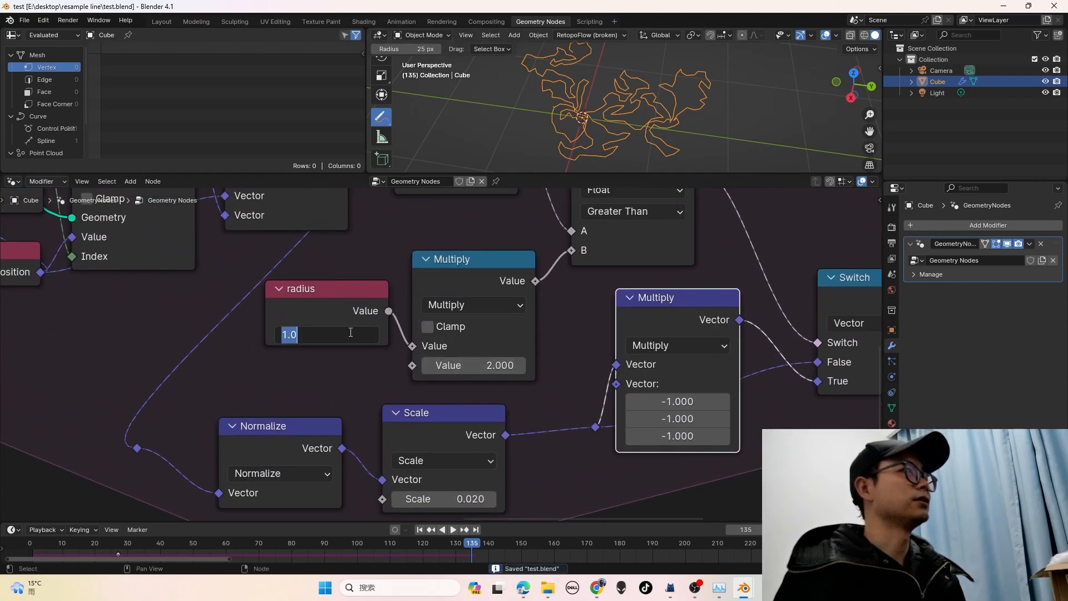
type(".5")
key("Return")
Try a factor of 0.04 on the Scale node and play the simulation from the start
scroll(473, 426, "down", 1, "shift")
left_click(480, 477)
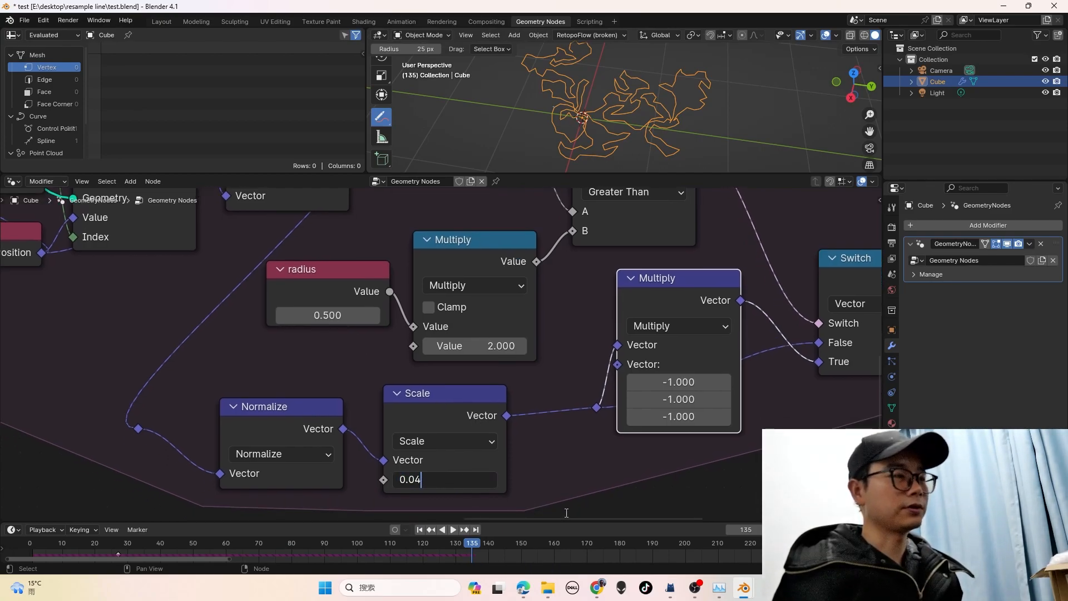
key("Return")
left_click_drag(89, 544, 32, 548)
key("space")
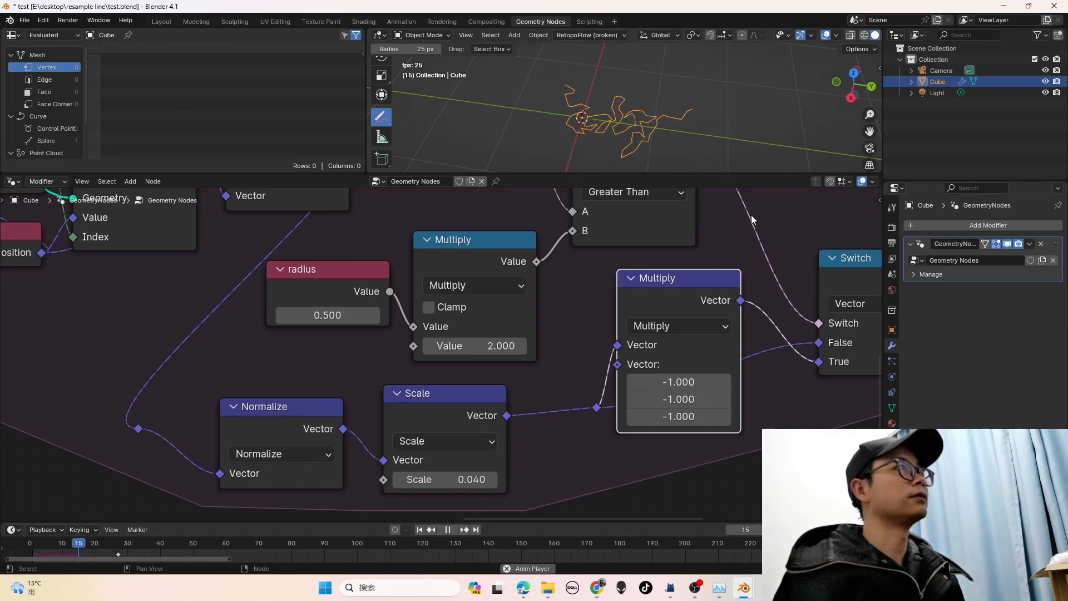
key("space")
Return the Scale node's factor to 0.02 and replay the simulation from the start to frame 263
left_click(464, 478)
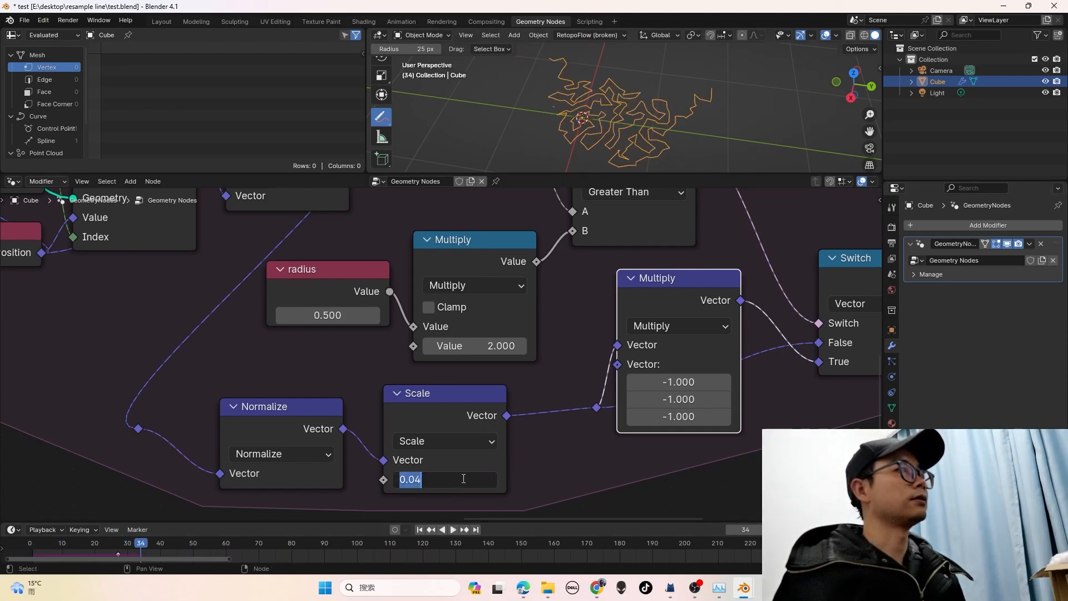
left_click(463, 479)
type("2")
key("Return")
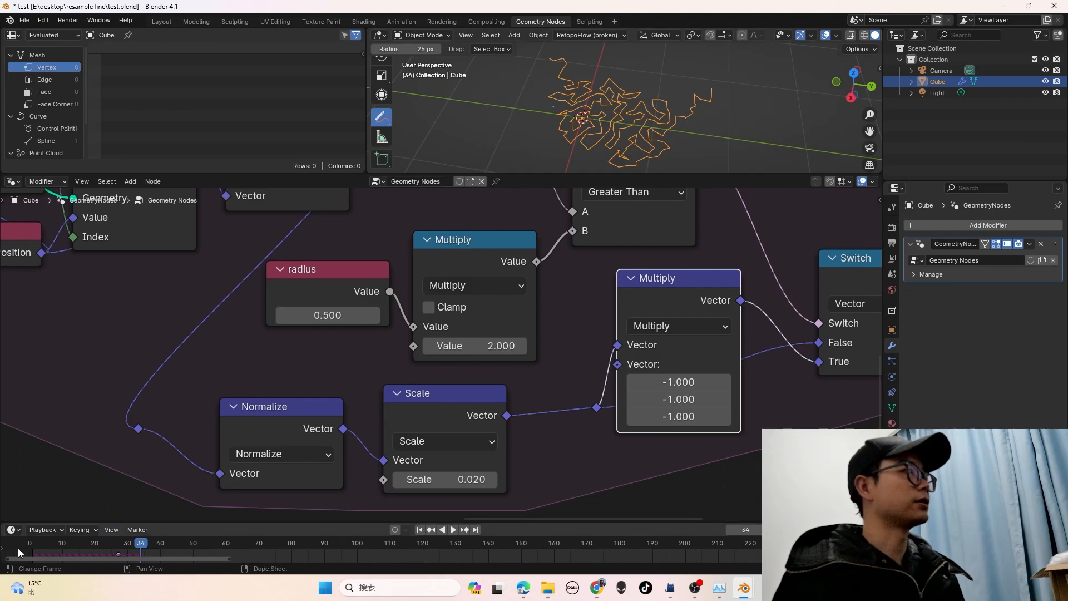
key("space")
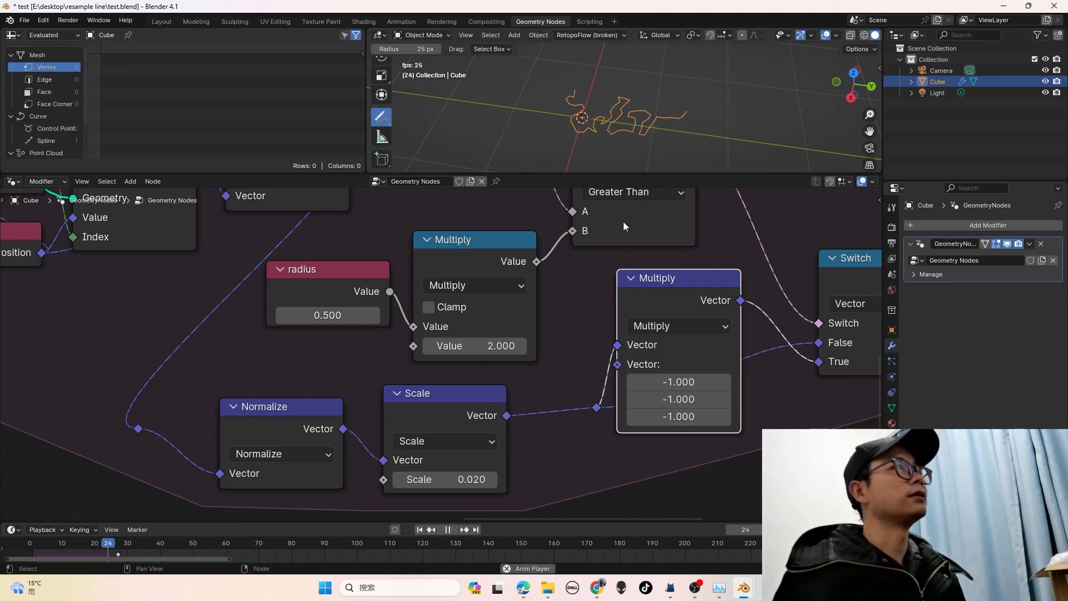
key("space")
key("space")
key("space")
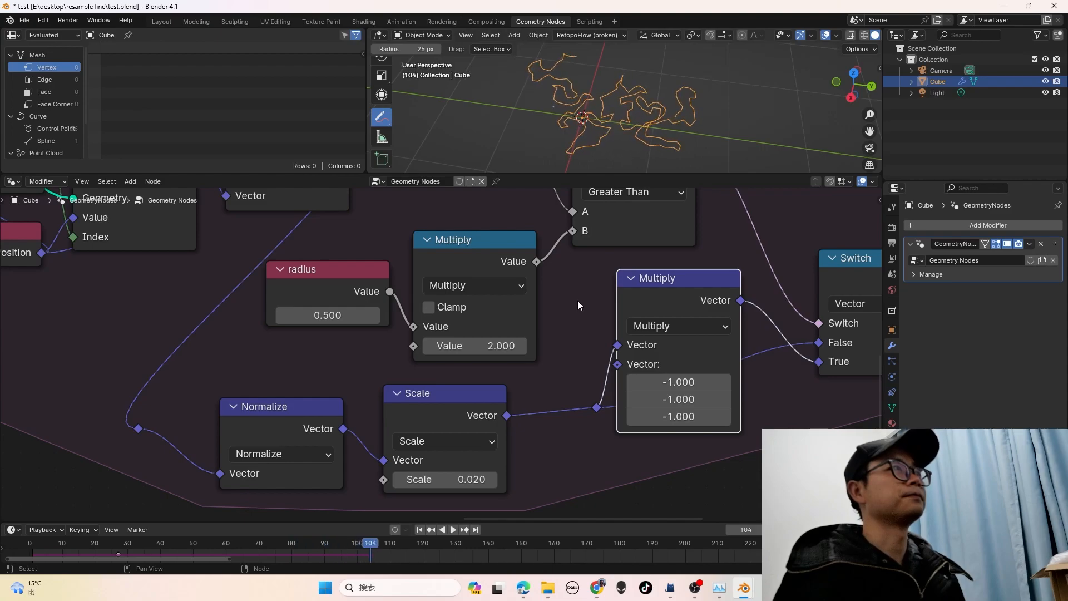
scroll(584, 289, "down", 1)
key("space")
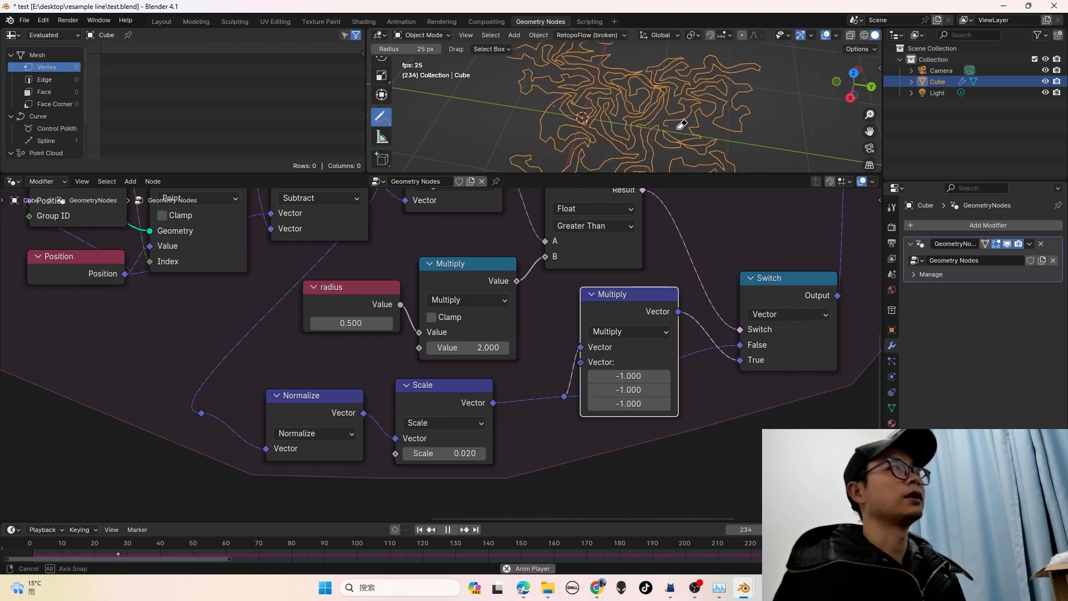
key("space")
Examine the grown curve up close in the viewport, look over the simulation node tree and save the file
scroll(606, 133, "up", 4)
middle_click_drag(606, 129, 629, 67, "shift")
middle_click_drag(537, 101, 510, 77)
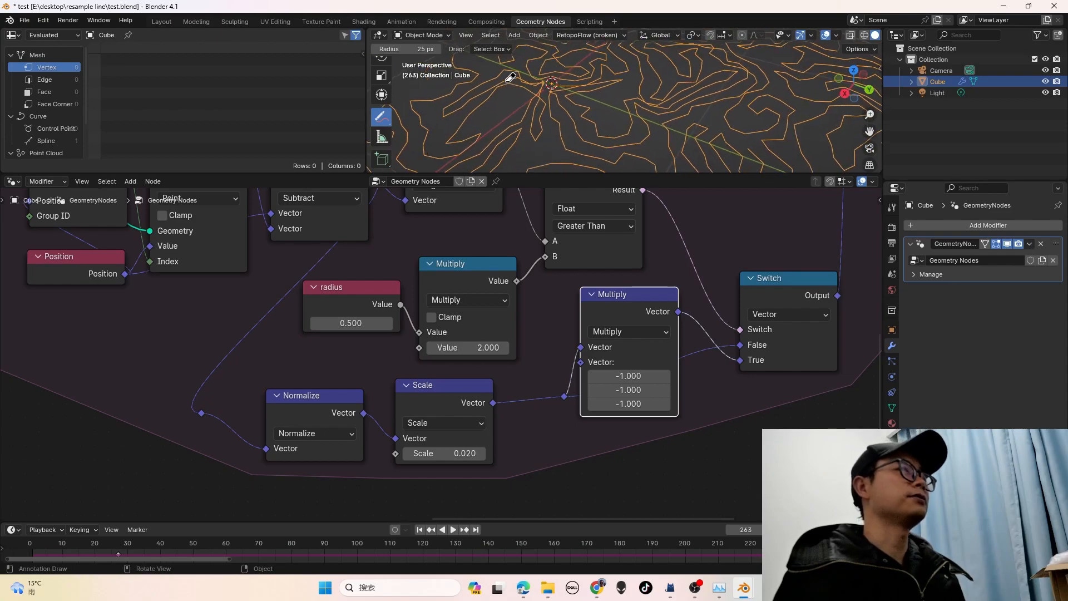
scroll(538, 81, "down", 3)
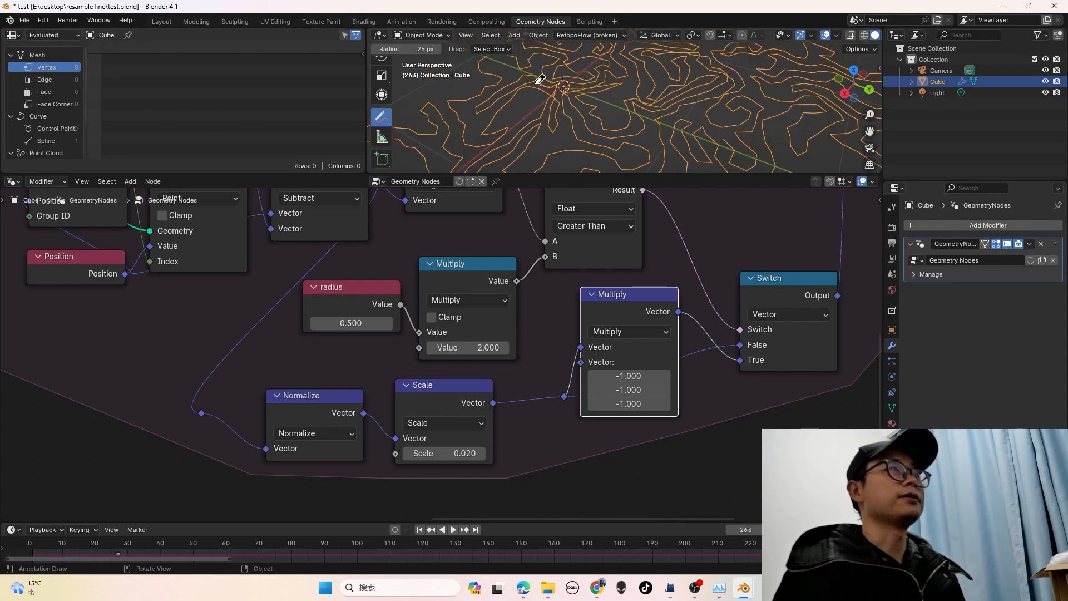
middle_click_drag(537, 80, 549, 96)
scroll(537, 259, "down", 5)
scroll(537, 259, "down", 4)
middle_click_drag(536, 259, 566, 289)
scroll(567, 289, "up", 1)
scroll(617, 118, "up", 1)
scroll(617, 117, "down", 1)
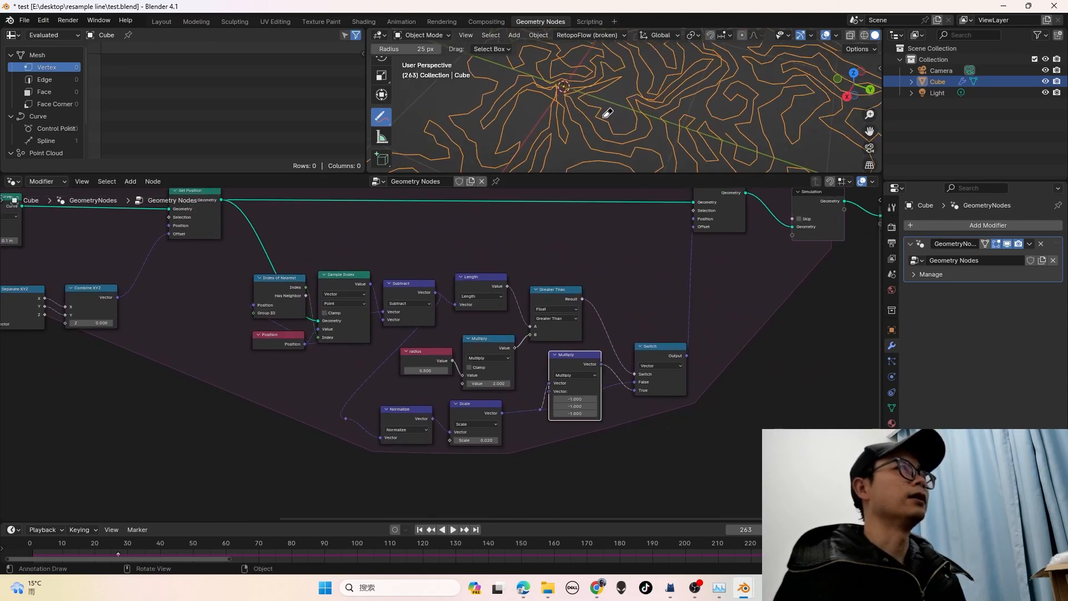
key("ctrl+s")
Add a Repeat zone and place it below the simulation zone's neighbour-offset nodes
scroll(522, 299, "down", 3)
scroll(503, 306, "up", 1)
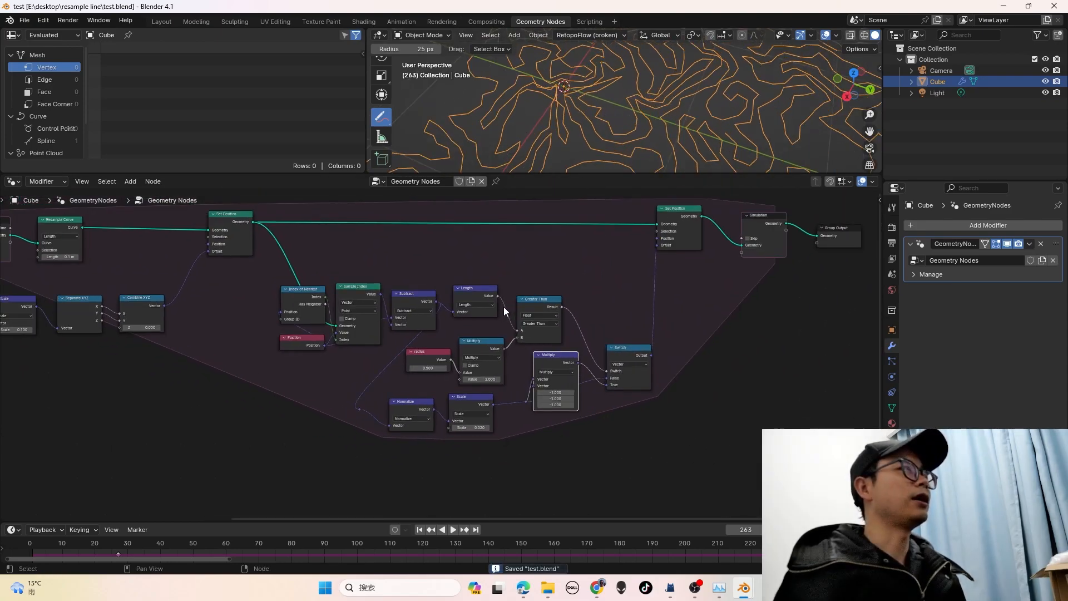
middle_click_drag(503, 306, 506, 245)
key("shift+a")
key("shift+a")
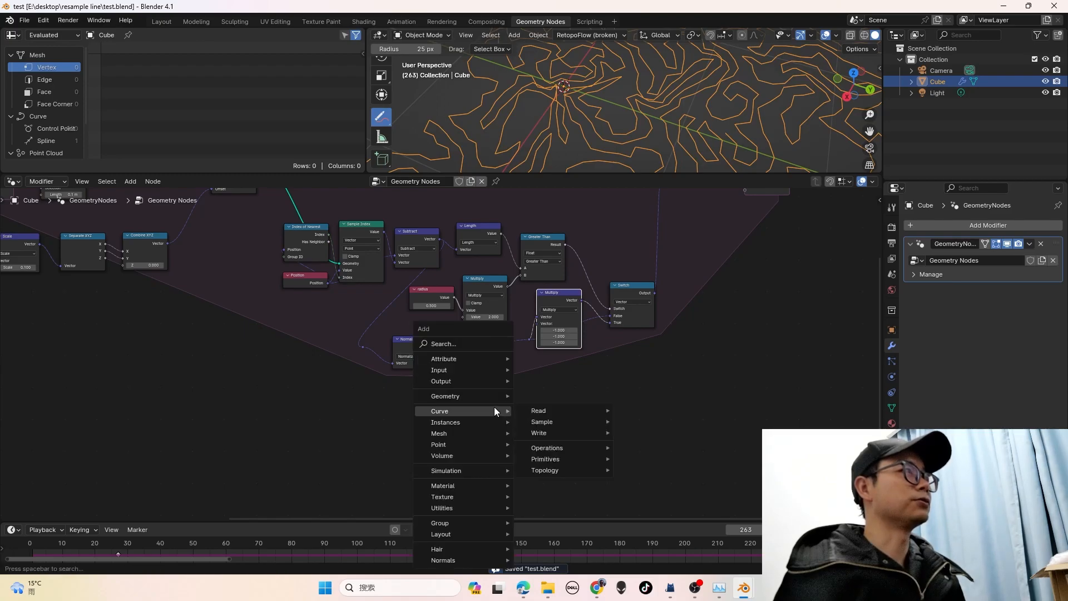
type("rea")
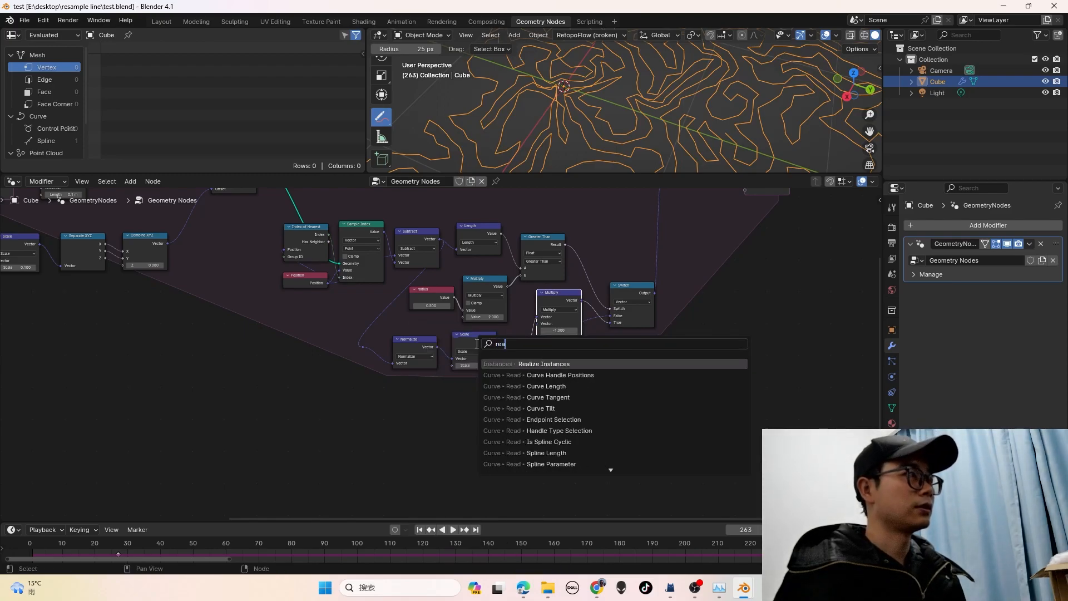
key("BackSpace")
type("p")
key("Return")
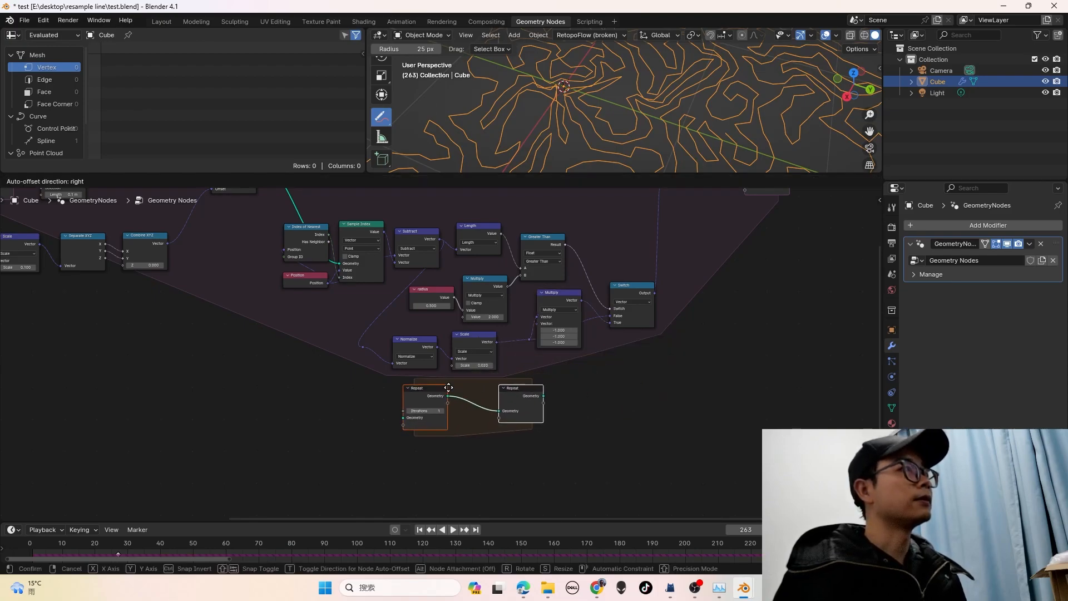
left_click(446, 402)
Spread the Repeat zone's input and output nodes farther apart below the simulation zone
scroll(451, 401, "up", 3)
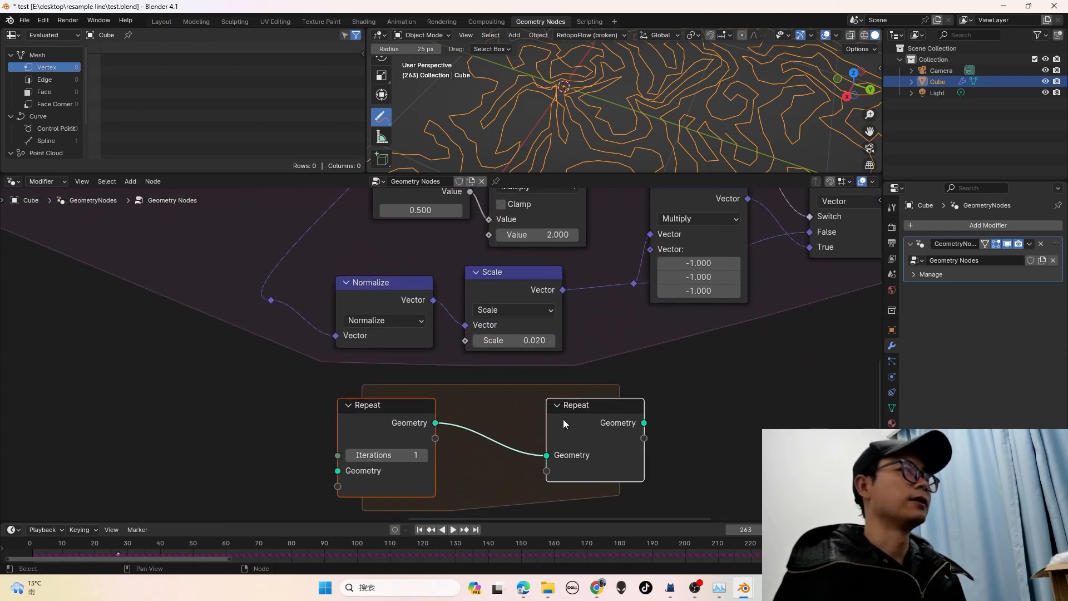
scroll(563, 419, "down", 5)
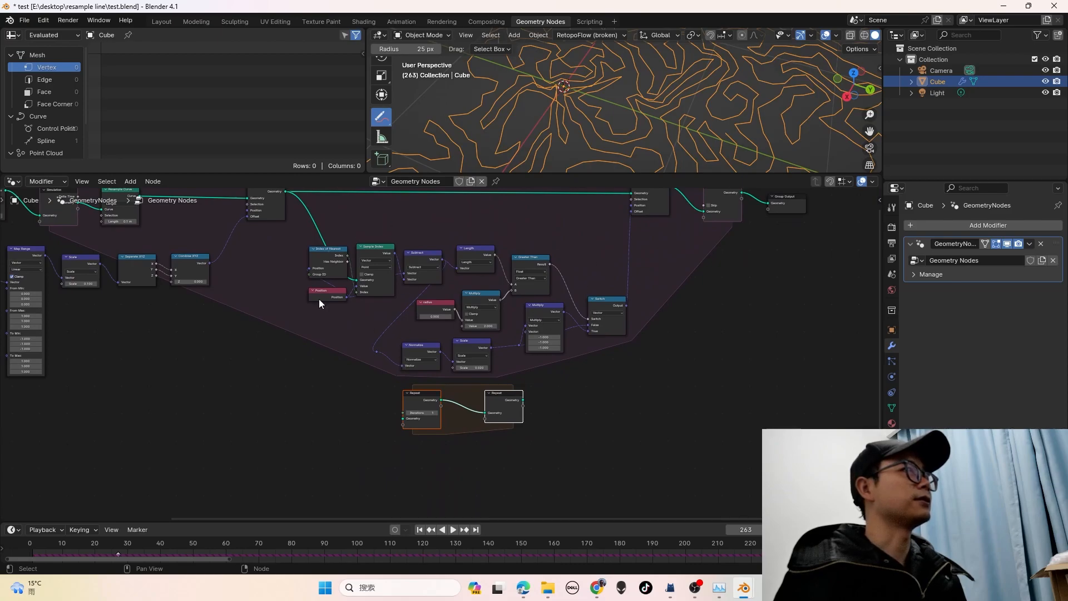
middle_click_drag(479, 289, 491, 319)
left_click_drag(426, 422, 380, 431)
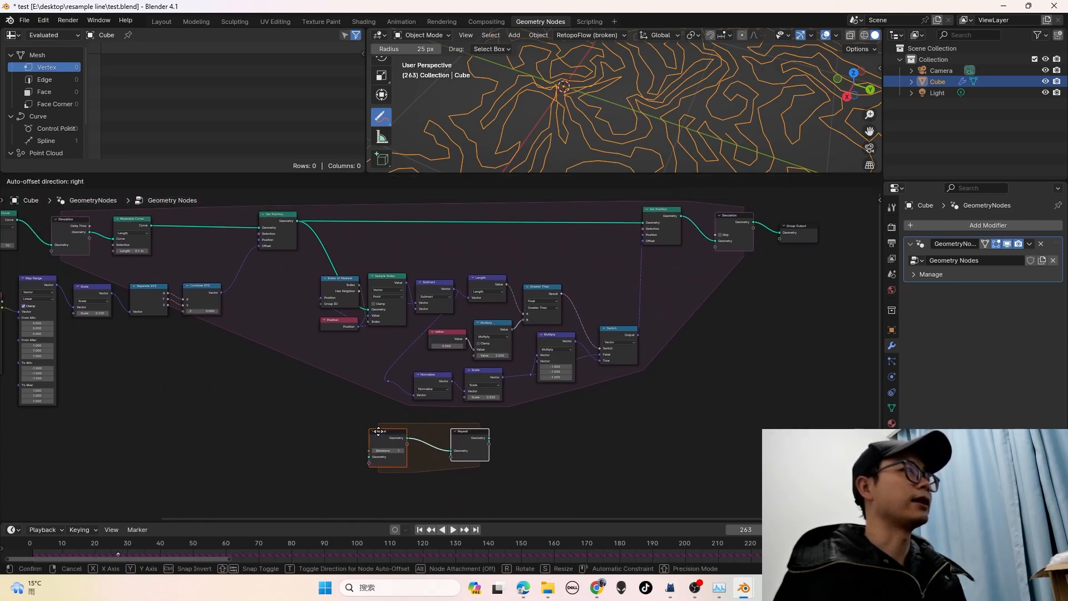
left_click_drag(468, 448, 533, 452)
middle_click_drag(582, 377, 611, 385)
scroll(598, 382, "up", 2)
middle_click_drag(578, 118, 574, 86)
scroll(519, 248, "down", 1)
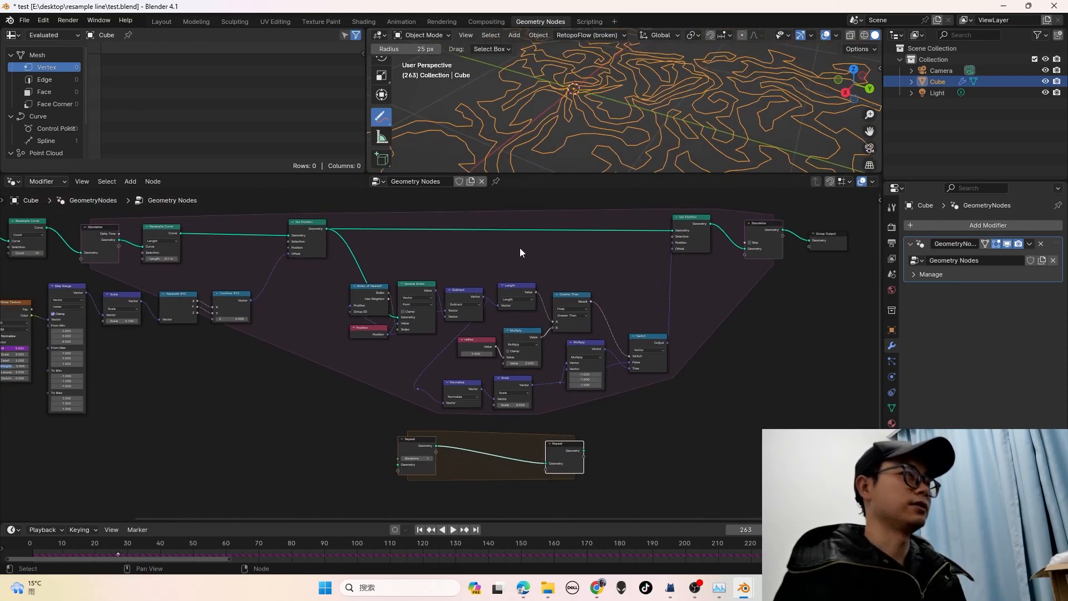
middle_click_drag(520, 249, 520, 259)
Group the nodes from Index of Nearest through the second Set Position into one node group, and return to the parent tree
left_click_drag(673, 416, 353, 220)
left_click_drag(714, 427, 352, 219)
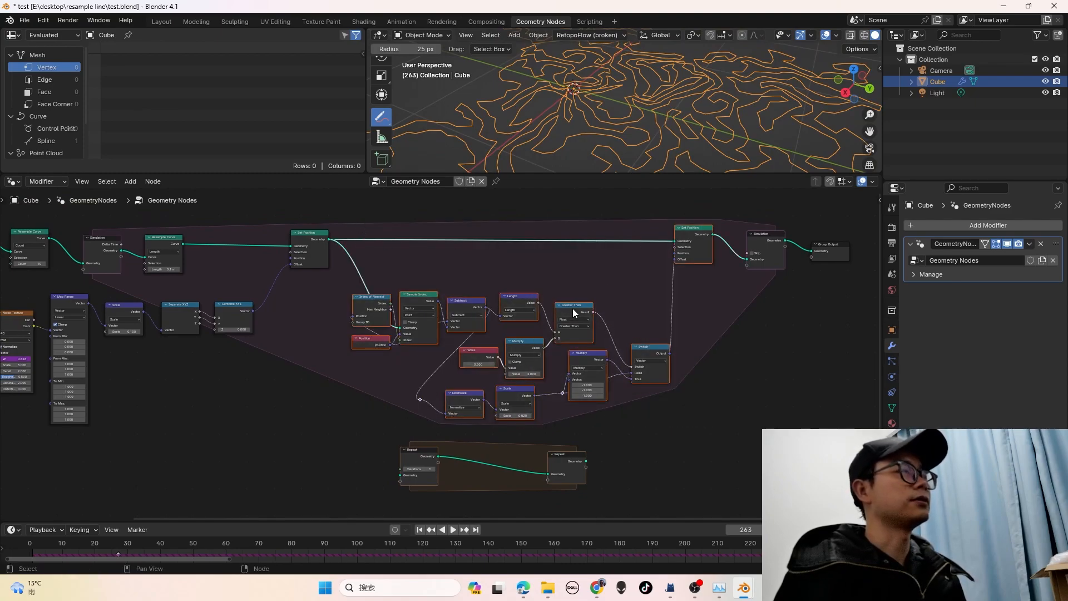
scroll(546, 305, "up", 1)
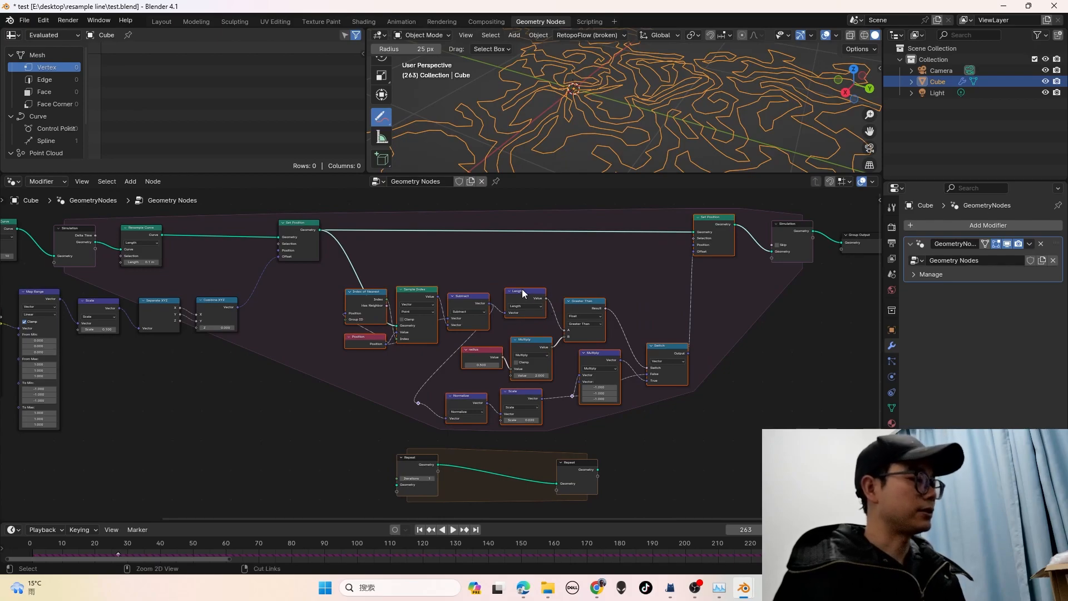
key("ctrl+g")
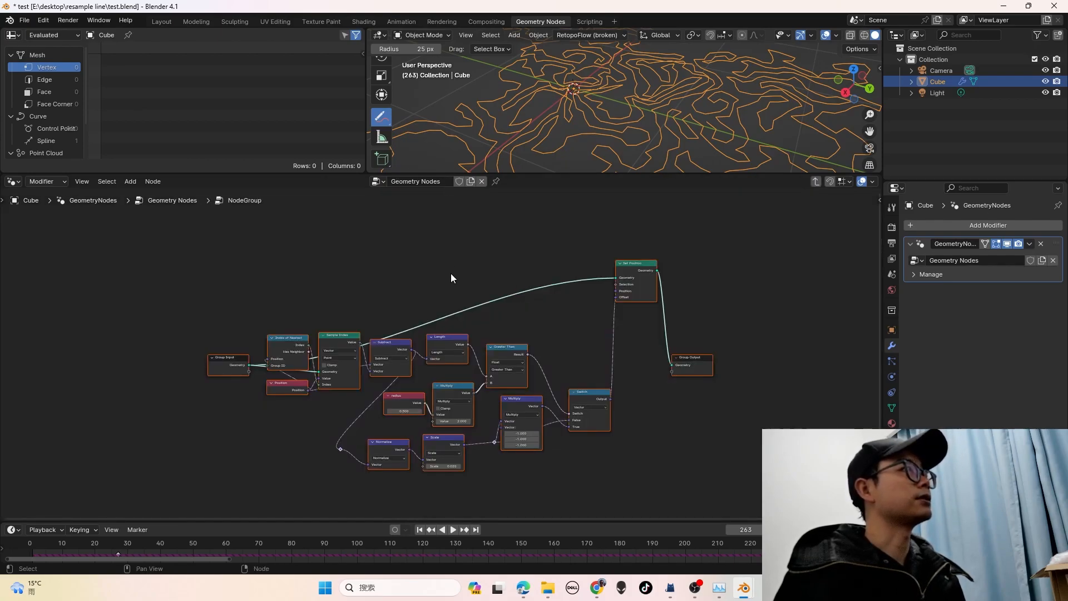
scroll(451, 274, "up", 2)
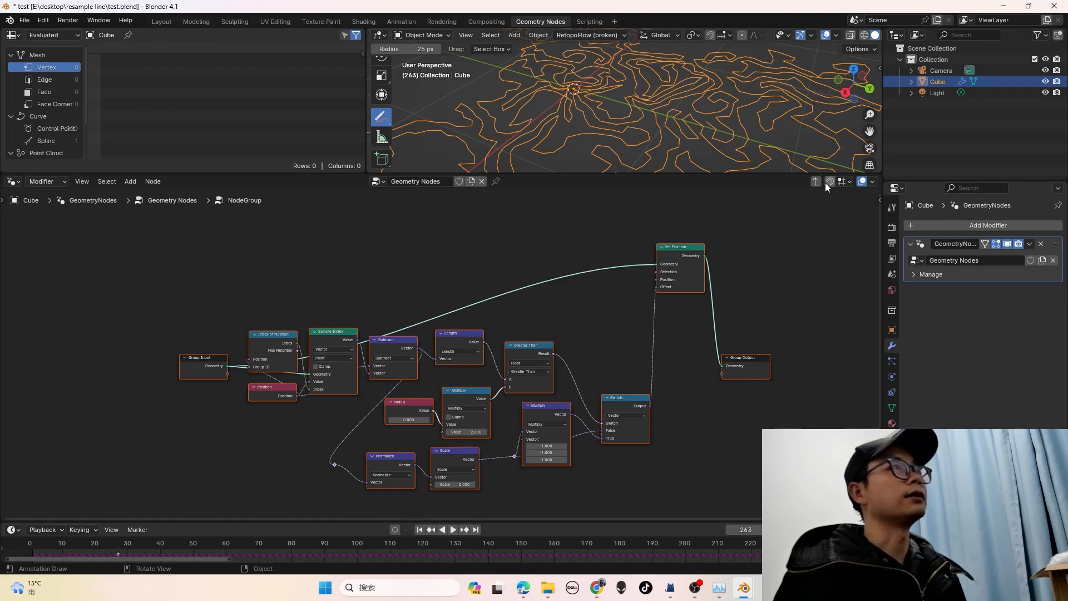
left_click(816, 181)
Position the Repeat input node before the new node group and the Repeat output node after it
left_click_drag(420, 474, 446, 335)
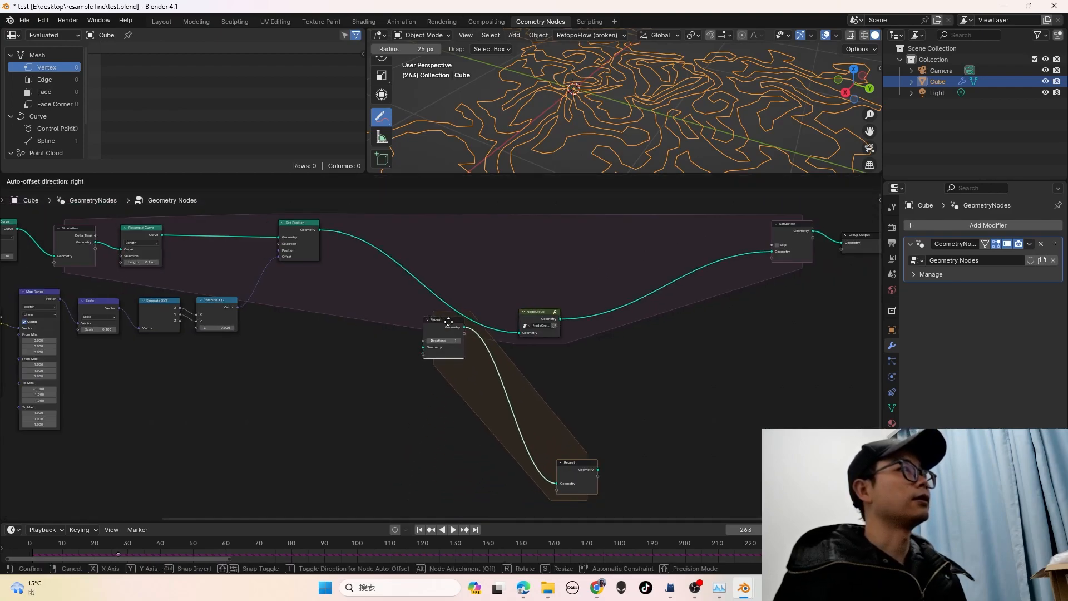
left_click_drag(597, 469, 620, 300)
scroll(592, 331, "up", 6)
scroll(590, 312, "up", 1)
middle_click_drag(590, 312, 526, 382)
left_click_drag(353, 368, 353, 296)
Route the Set Position geometry through the Repeat input, the node group and the Repeat output into the Simulation output
left_click_drag(156, 219, 335, 342)
middle_click_drag(406, 360, 313, 374)
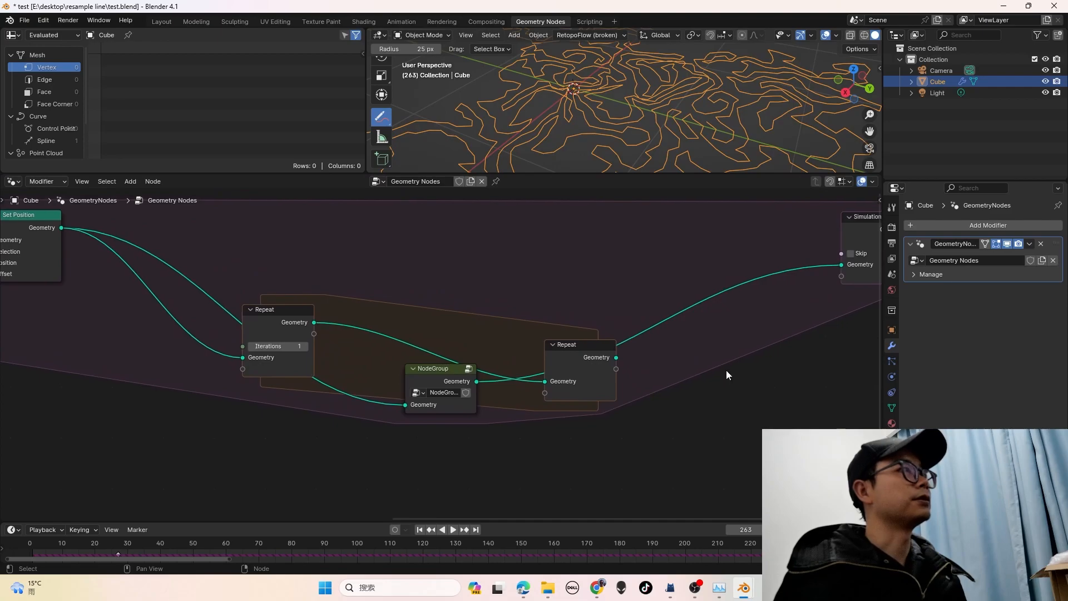
left_click_drag(618, 359, 841, 265)
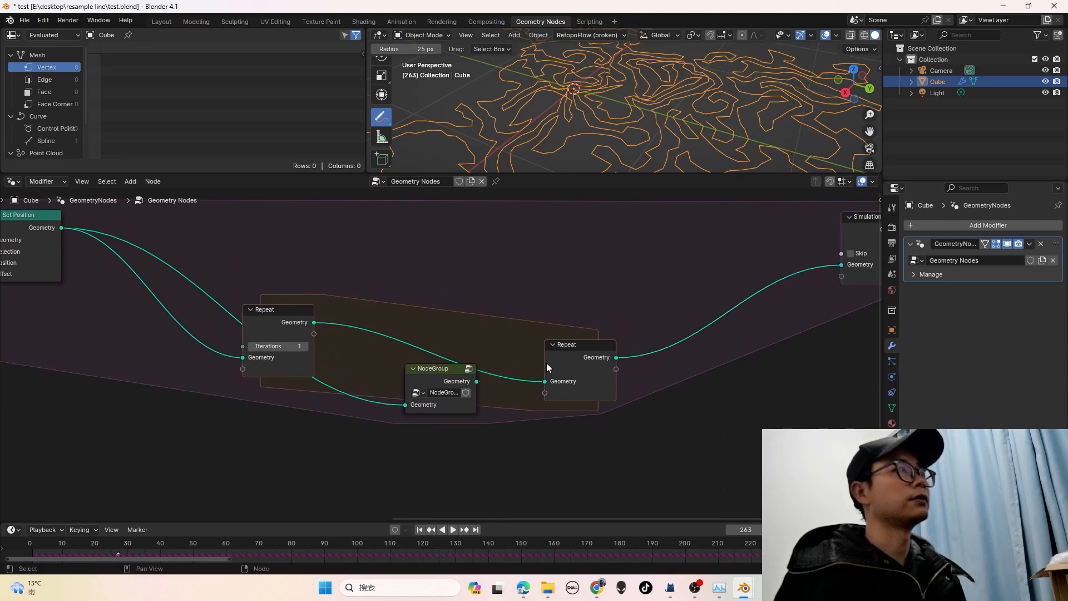
left_click_drag(304, 313, 543, 380)
left_click_drag(445, 378, 446, 343)
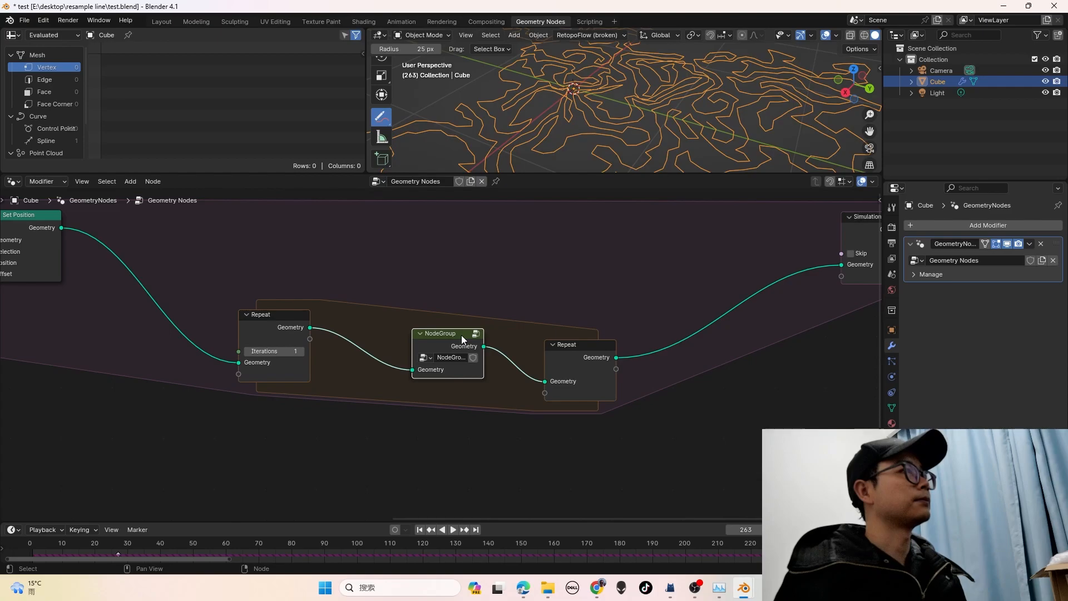
Collapse the Group Input node inside the node group and return to the parent node tree
left_click(476, 332)
key("Home")
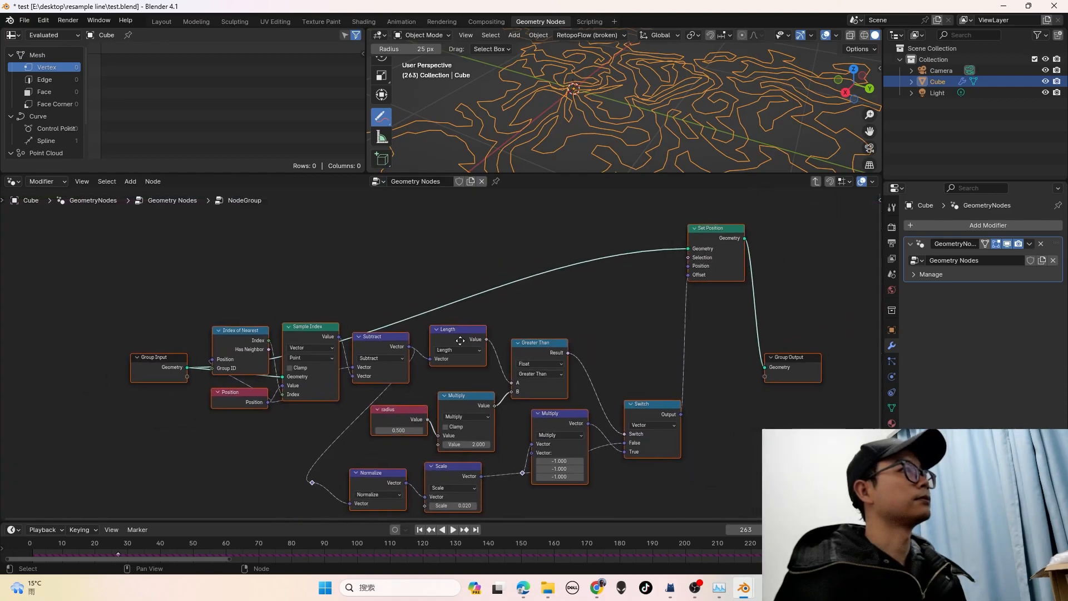
left_click_drag(782, 361, 805, 348)
left_click(145, 349)
key("h")
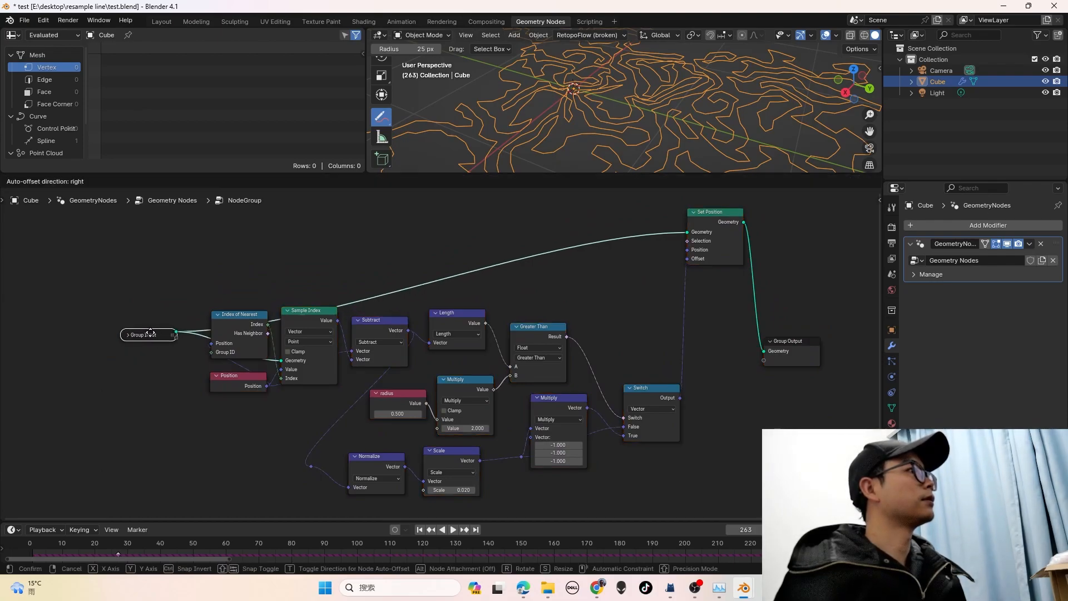
left_click(816, 182)
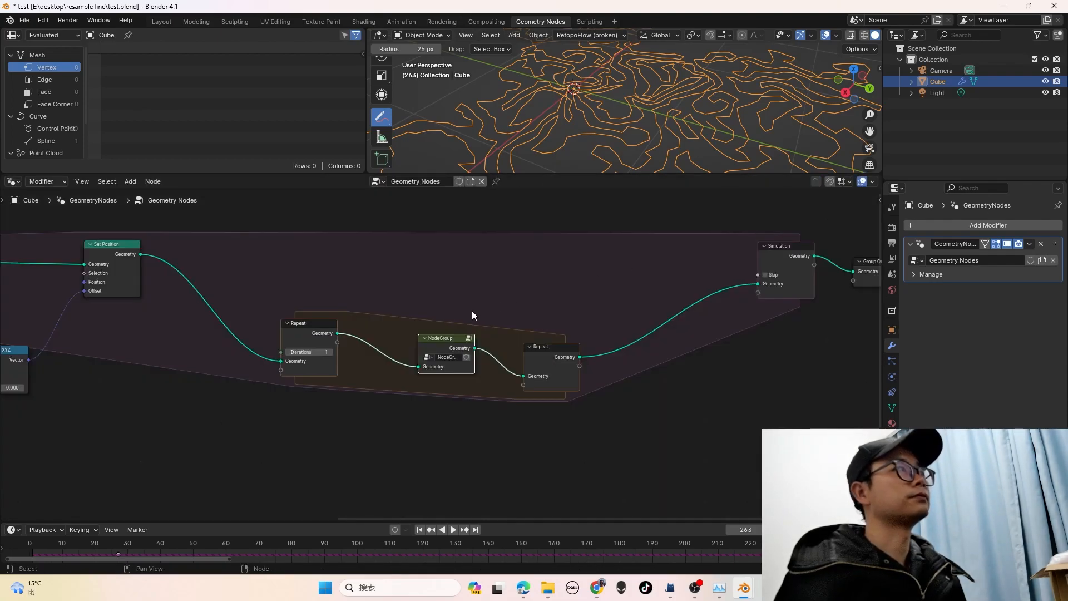
Set the Repeat zone's iterations to 4 and save the file
scroll(385, 364, "up", 2)
left_click(290, 352)
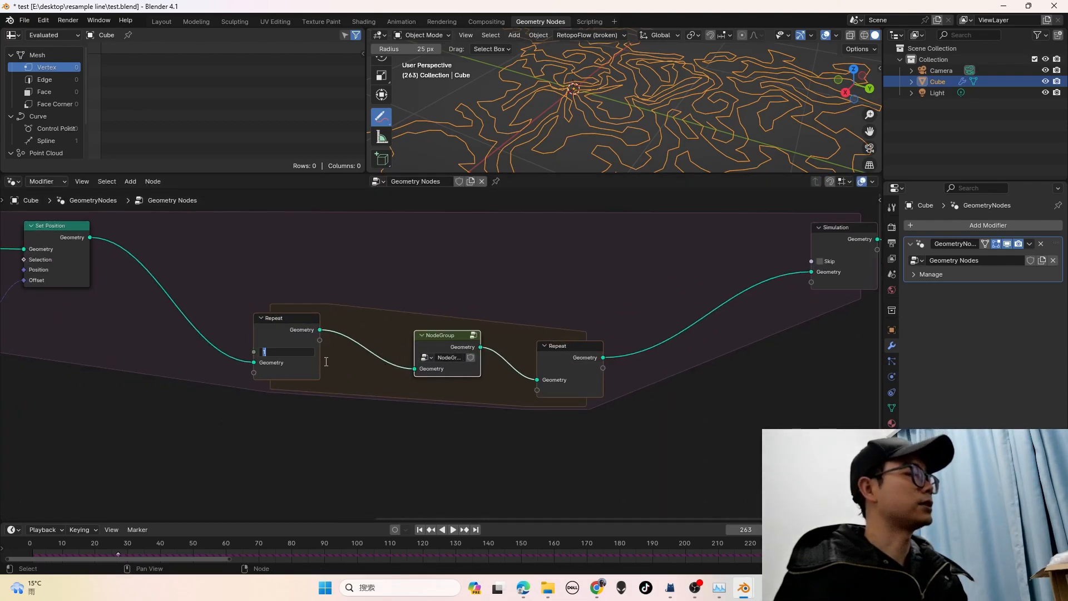
key("Return")
key("ctrl+s")
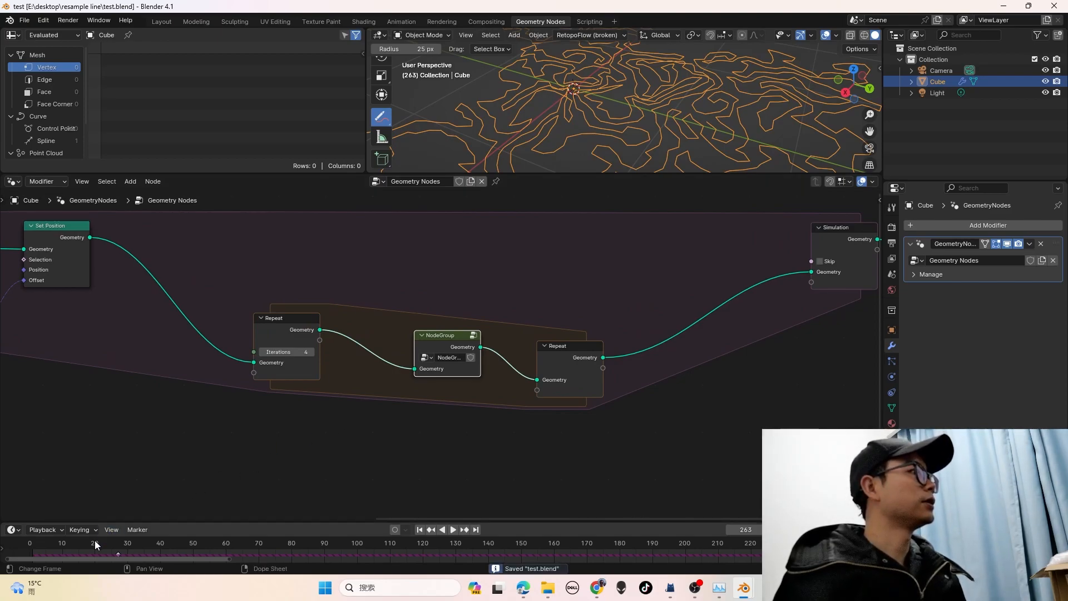
Rewind the timeline to frame 0, play the simulation to frame 87, and examine the resulting curve
left_click_drag(94, 542, 26, 553)
key("space")
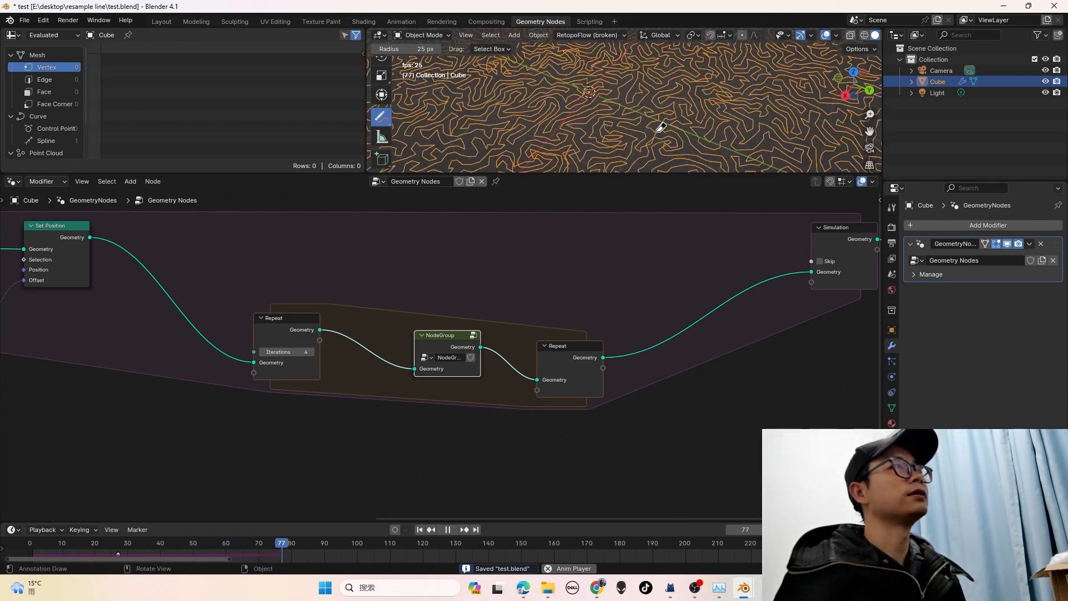
key("space")
middle_click_drag(728, 113, 582, 247)
Set the Repeat zone's iterations to 5 and rewind the timeline to frame 0
left_click(300, 351)
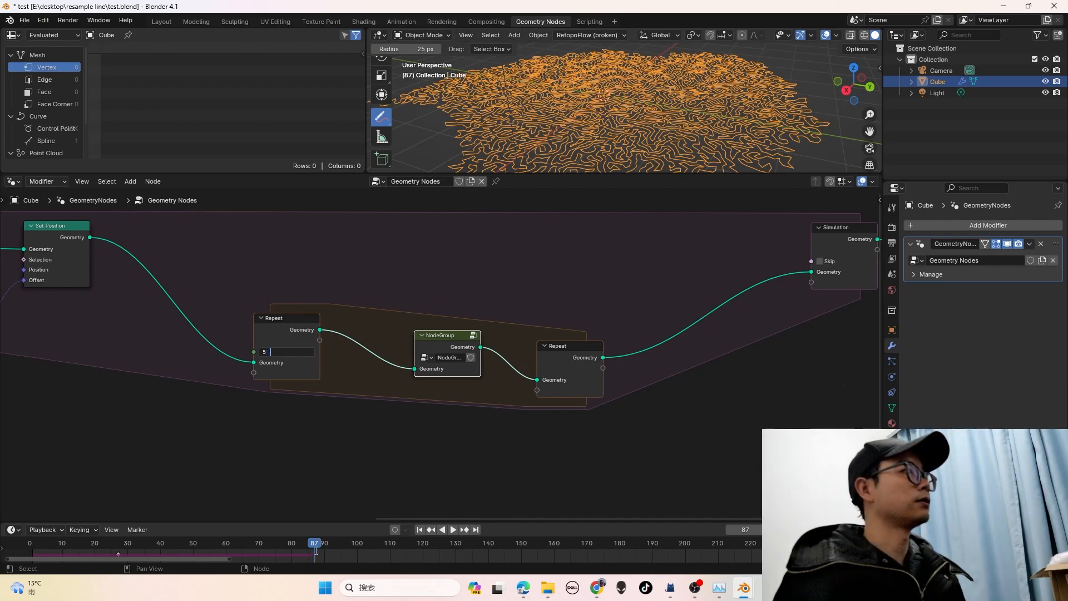
key("Return")
left_click_drag(309, 542, 21, 553)
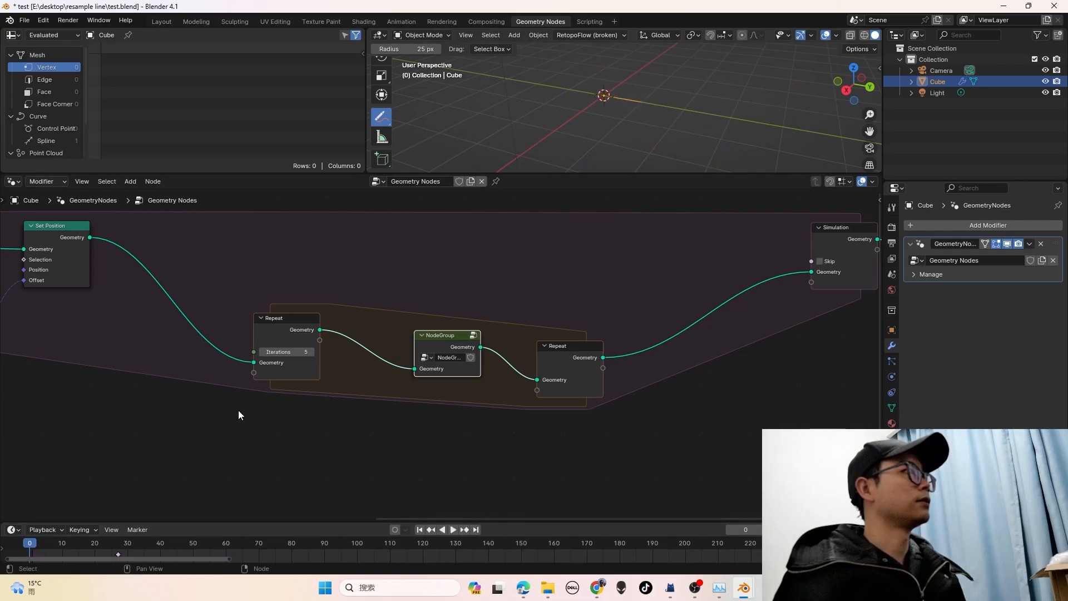
Set the Repeat zone's iterations to 10
scroll(275, 340, "up", 1)
left_click(279, 355)
type("10")
key("Return")
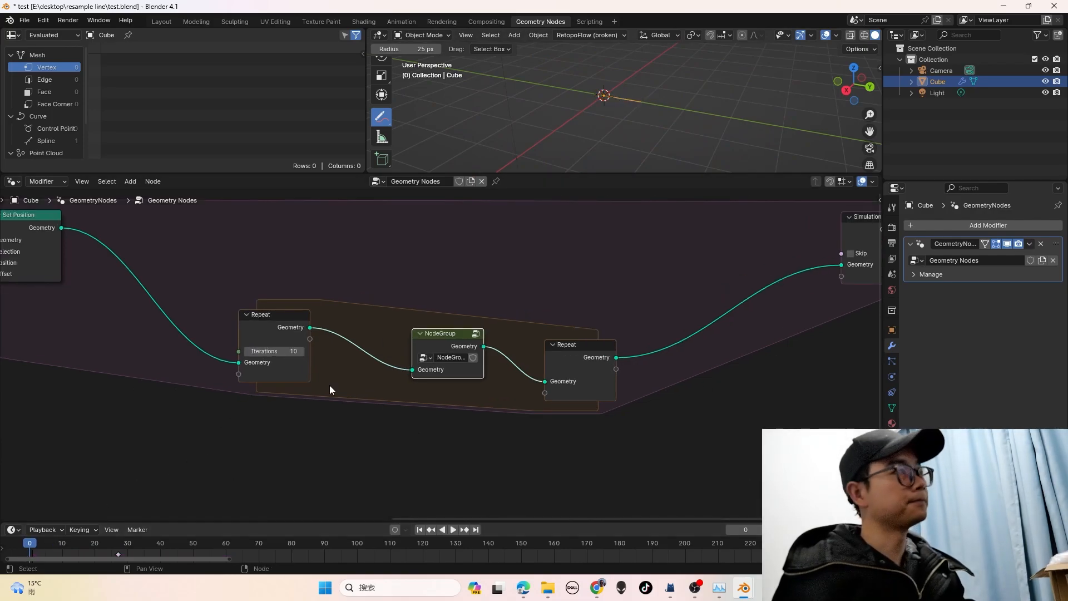
Play the simulation from frame 0 to frame 30, pausing partway to examine the curve's growth
scroll(322, 320, "up", 2)
key("space")
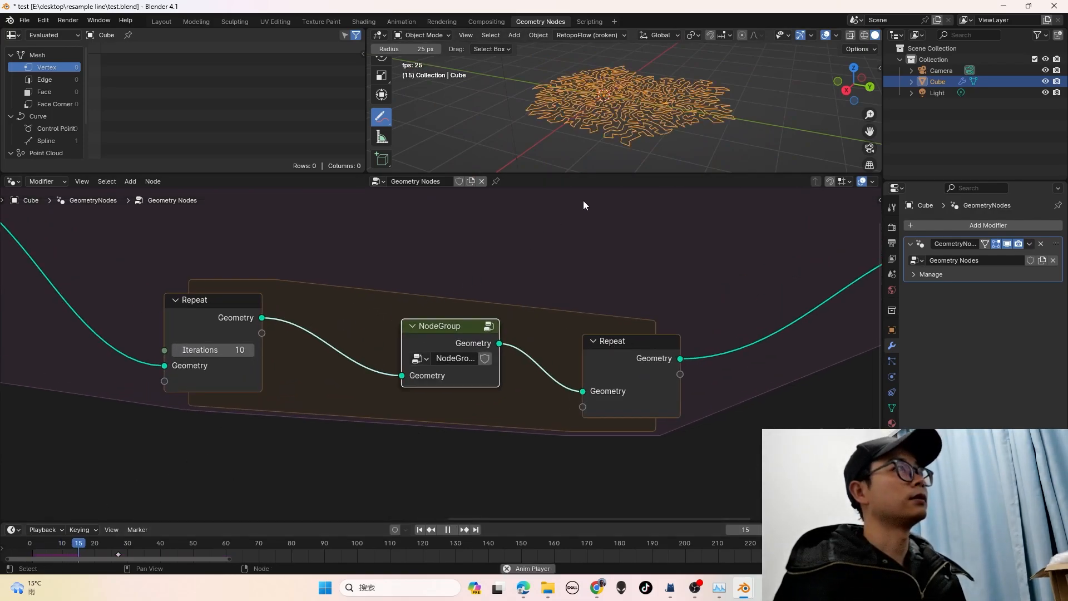
key("space")
scroll(695, 117, "up", 2)
mouse_move(694, 117)
middle_mouse_down()
mouse_move(681, 119)
mouse_move(685, 131)
middle_mouse_up()
key("space")
key("space")
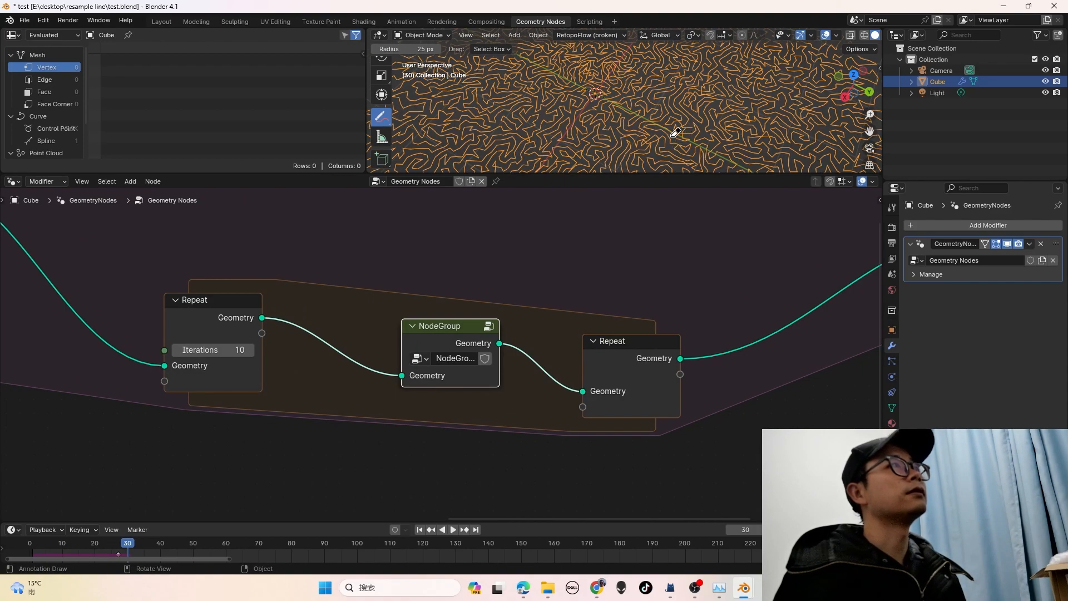
Save the changes to test.blend and inspect the overall shape of the grown curve
scroll(676, 133, "down", 4)
key("ctrl+s")
scroll(457, 280, "down", 1)
scroll(602, 128, "down", 2)
middle_click_drag(603, 128, 639, 101)
scroll(652, 105, "up", 2)
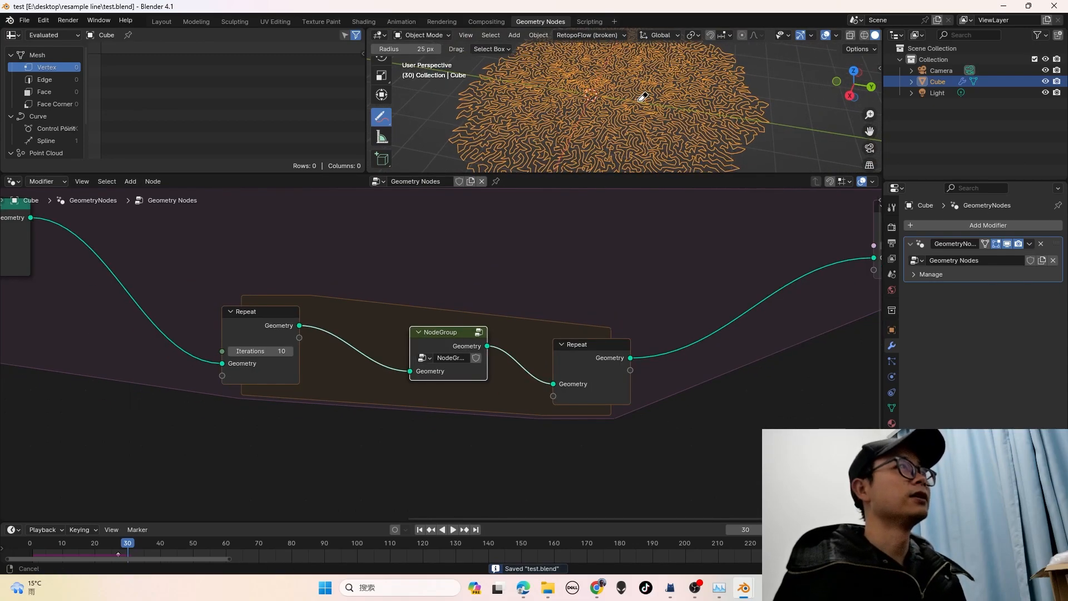
scroll(255, 359, "up", 4)
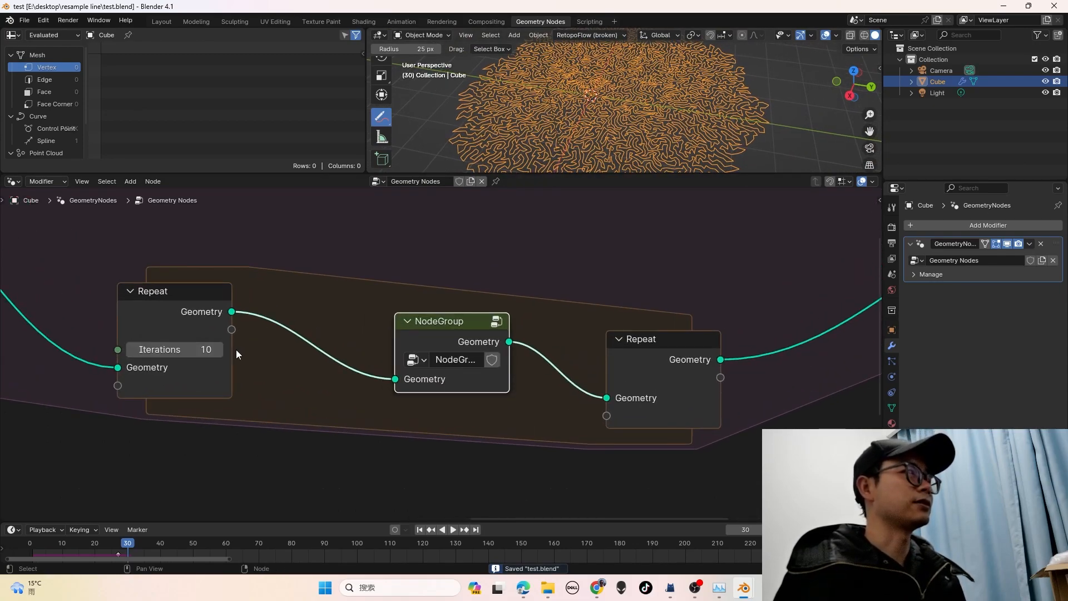
Move the Repeat zone nodes and the node group between them up together, closer to the Simulation zone's main chain
scroll(250, 348, "down", 3)
scroll(262, 346, "down", 2)
left_click_drag(274, 290, 554, 424)
left_click_drag(585, 369, 585, 298)
Place the node group and the Repeat output closer to the Repeat input, roughly level with it, and save the file
scroll(585, 288, "up", 2)
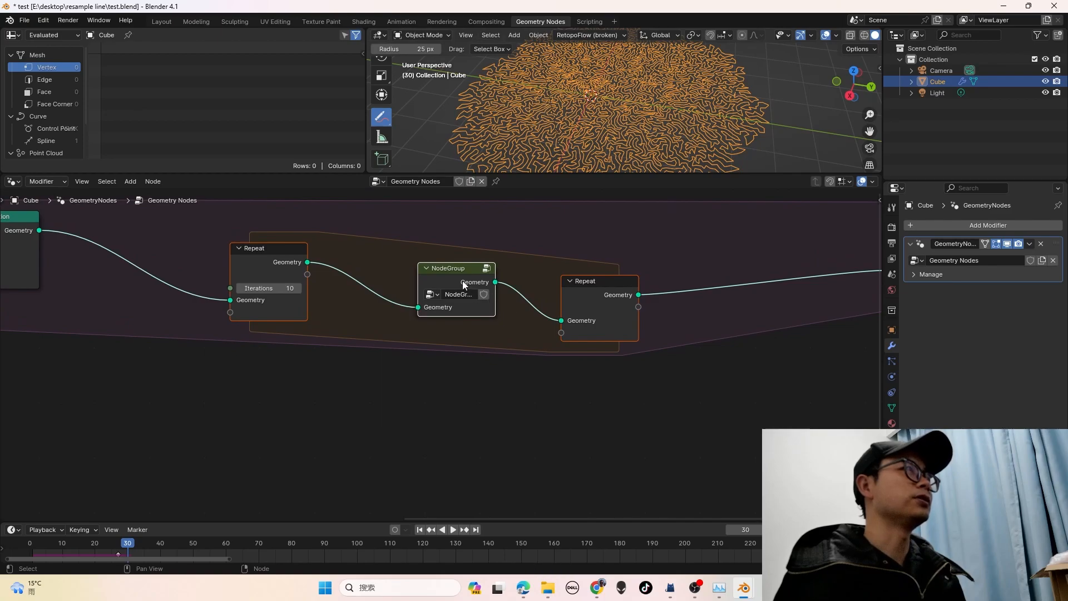
left_click_drag(462, 275, 444, 275)
left_click_drag(570, 303, 550, 273)
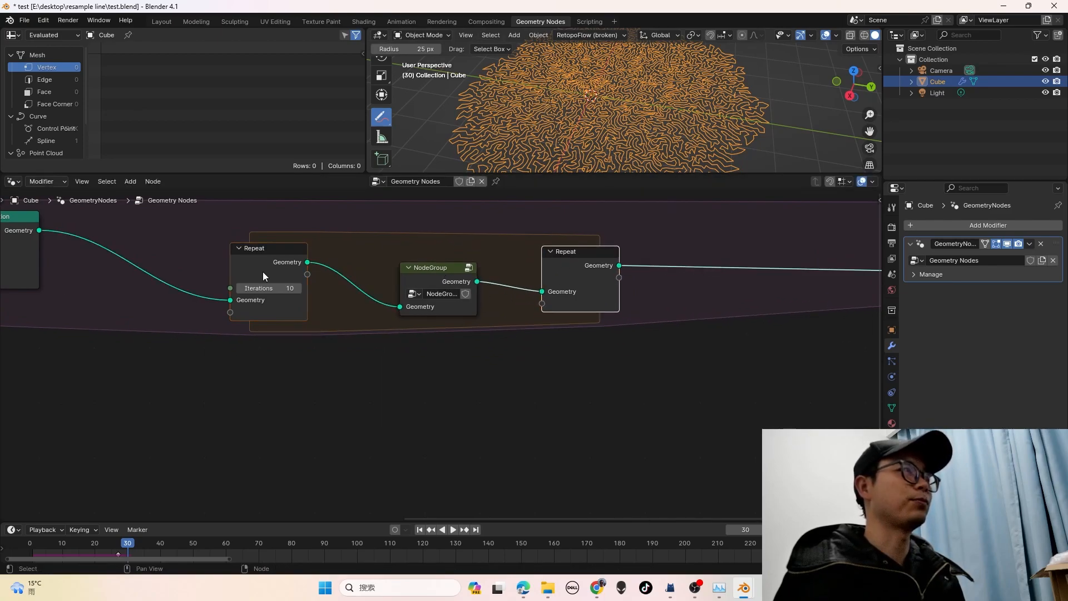
scroll(340, 287, "up", 1)
key("ctrl+s")
Move the Simulation output node close to the Repeat output node
scroll(302, 336, "down", 3)
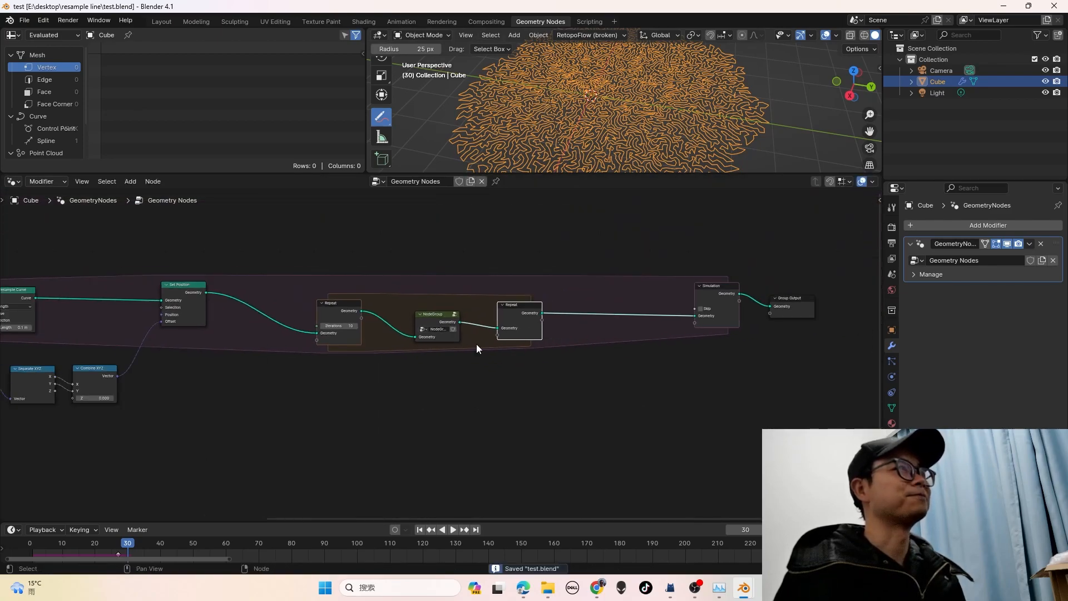
scroll(491, 363, "up", 1)
left_click_drag(624, 309, 526, 321)
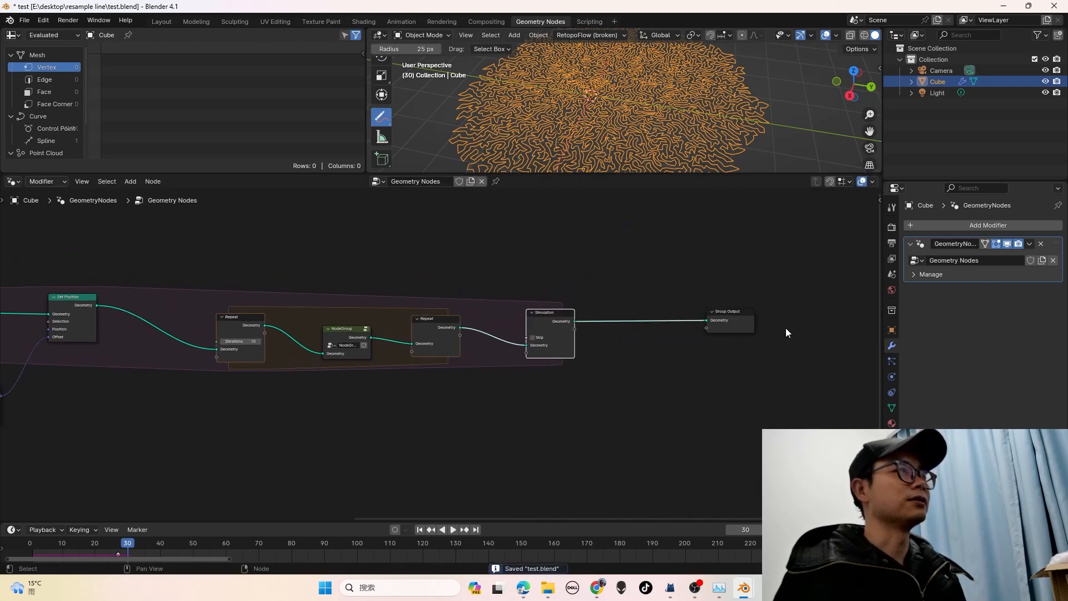
Move the Group Output node well away from the Simulation output to widen the gap between them
left_click_drag(707, 321, 860, 331)
left_click_drag(711, 323, 709, 324)
middle_click_drag(647, 334, 545, 332)
left_click_drag(640, 323, 810, 333)
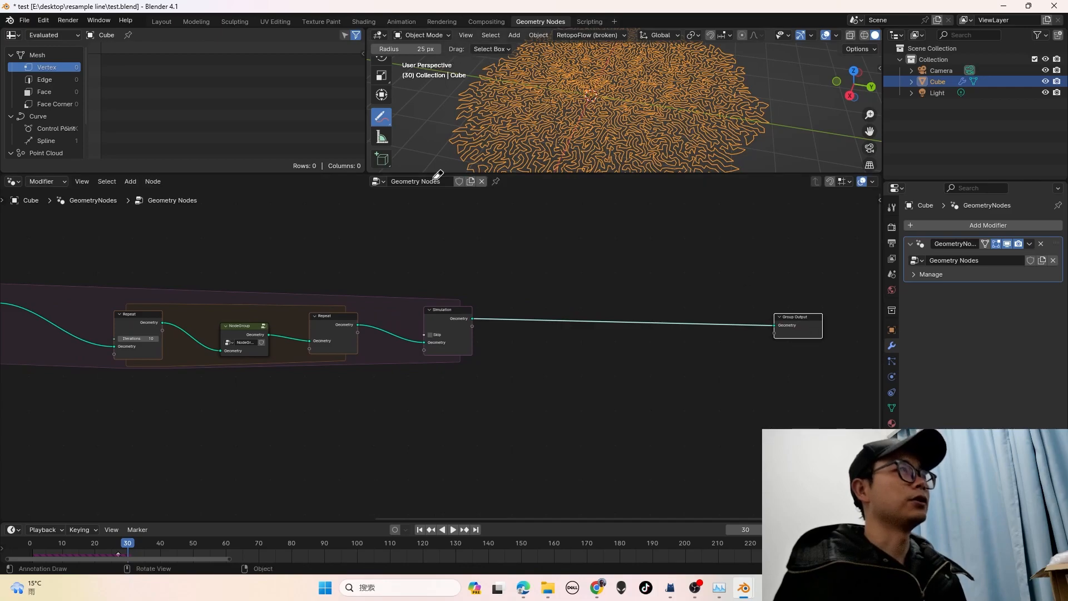
Move the Simulation output node away from the Repeat output to leave room for more nodes inside the simulation zone
scroll(431, 306, "up", 1)
left_click_drag(440, 317, 657, 320)
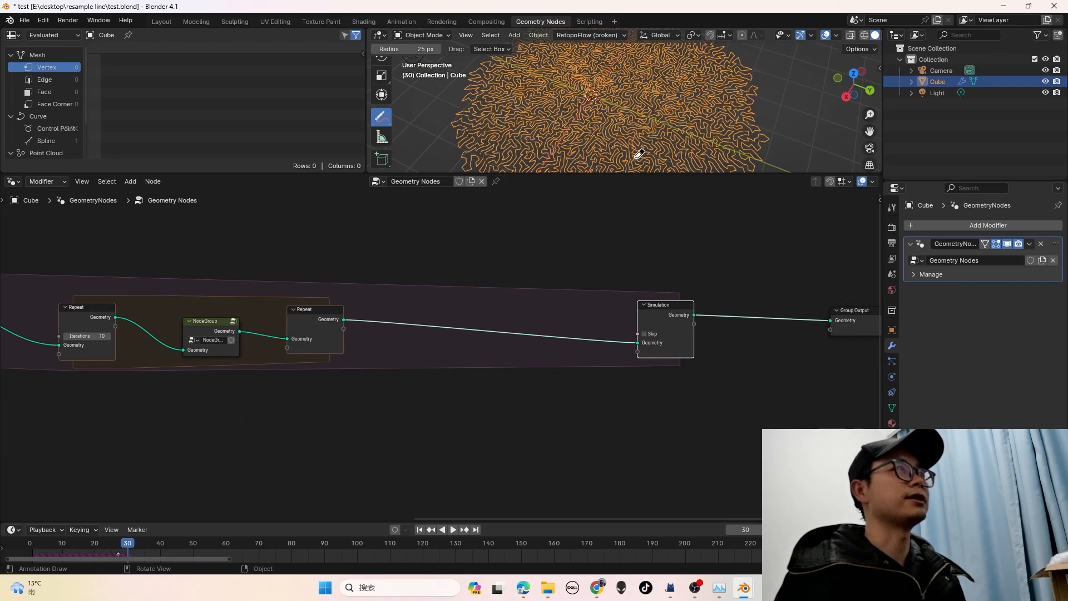
scroll(499, 324, "up", 1)
middle_click_drag(498, 325, 513, 325)
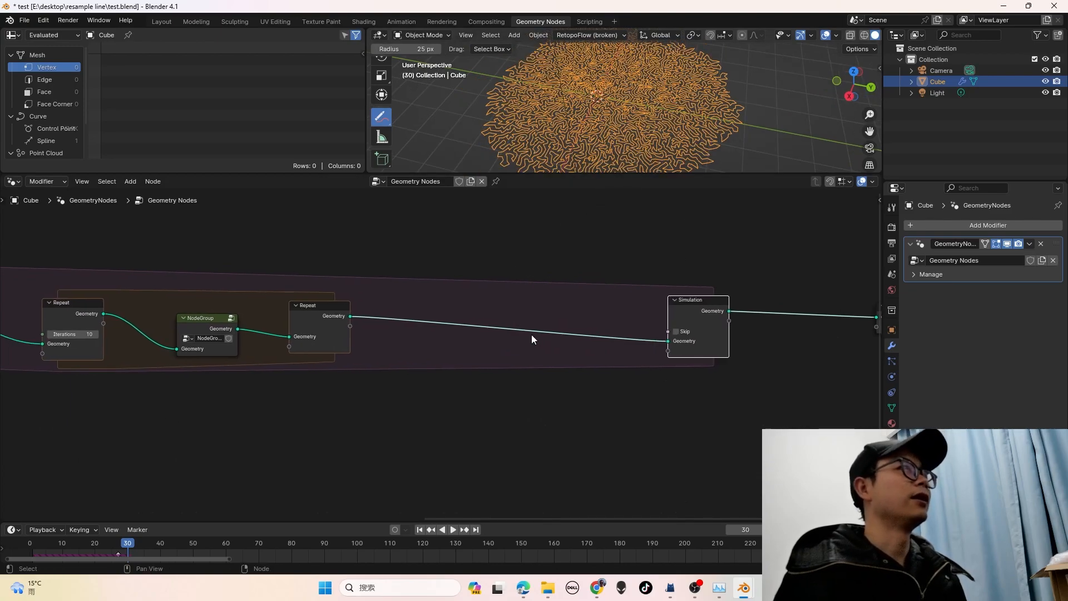
Insert a Set Position node on the geometry link between the Repeat output and the Simulation output
key("shift")
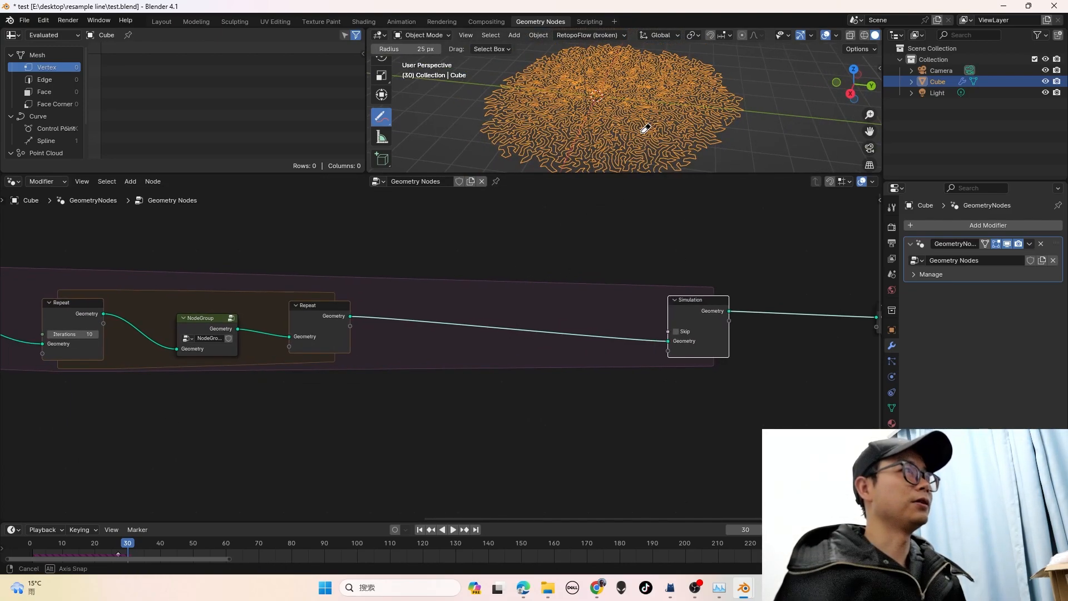
key("shift+a")
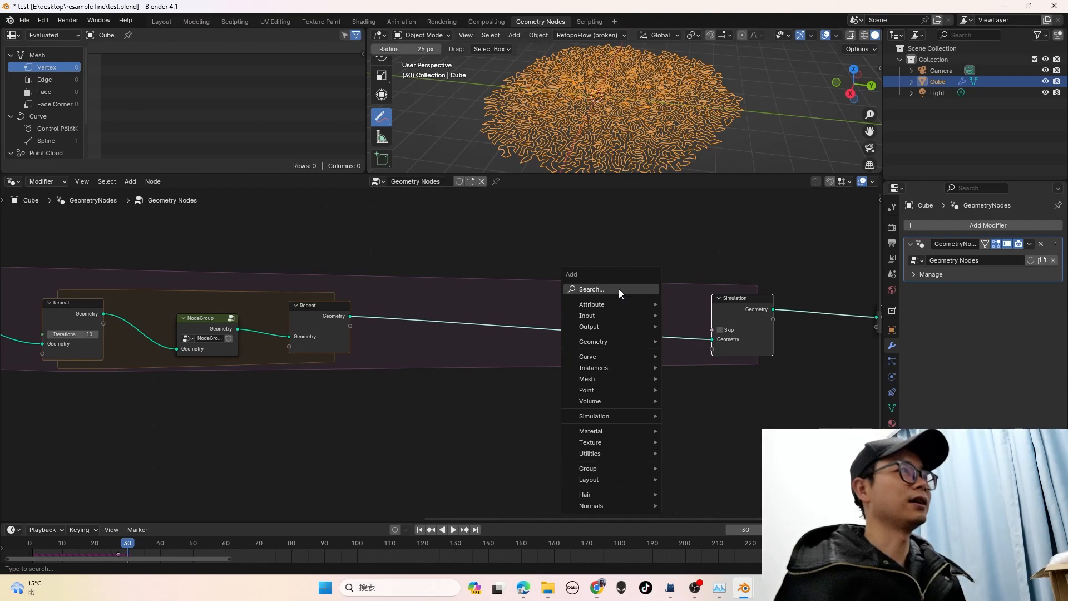
type("set ")
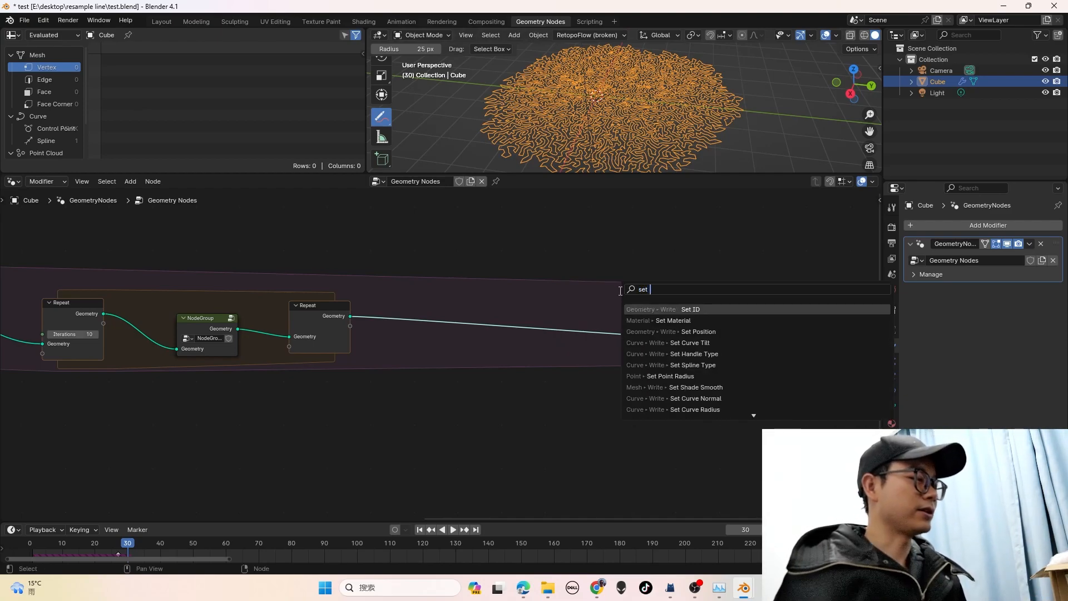
type("pos")
key("Return")
left_click(602, 293)
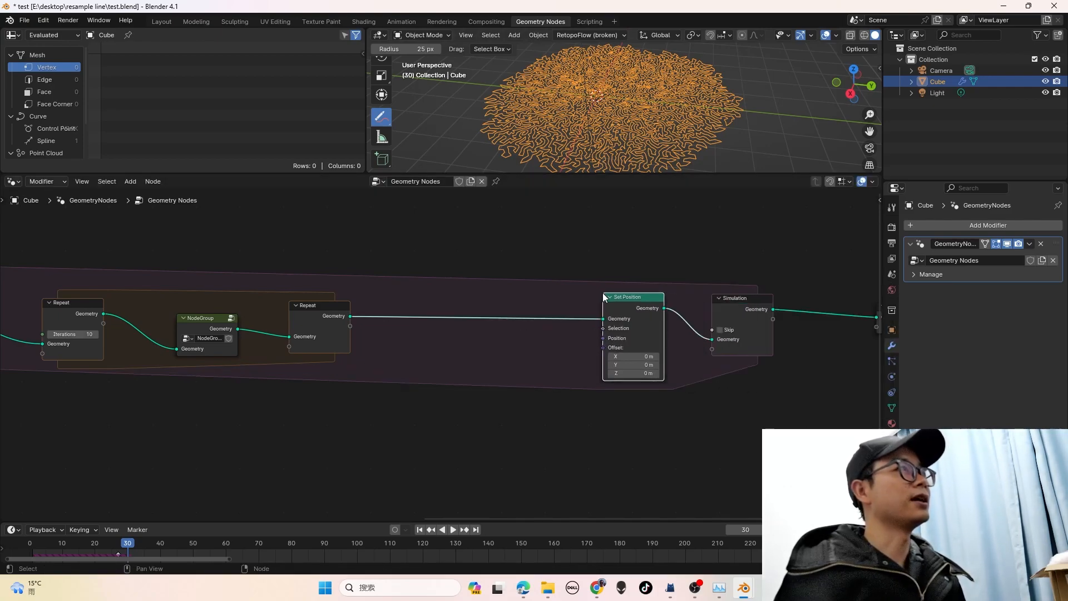
scroll(602, 293, "up", 1)
left_click_drag(658, 300, 676, 300)
left_click(675, 299)
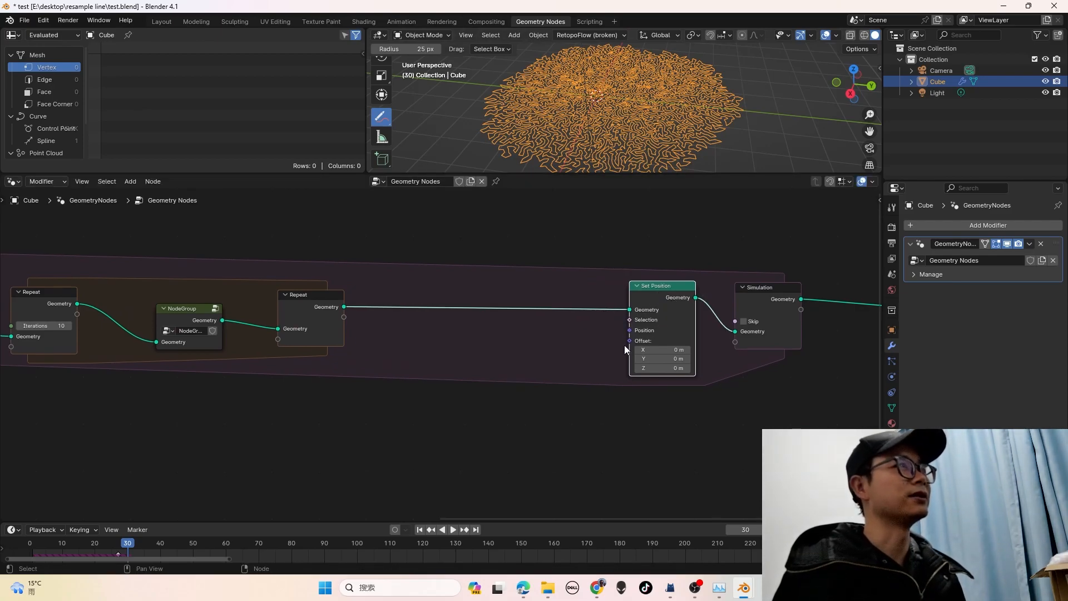
scroll(624, 339, "down", 1, "shift")
scroll(590, 347, "down", 1)
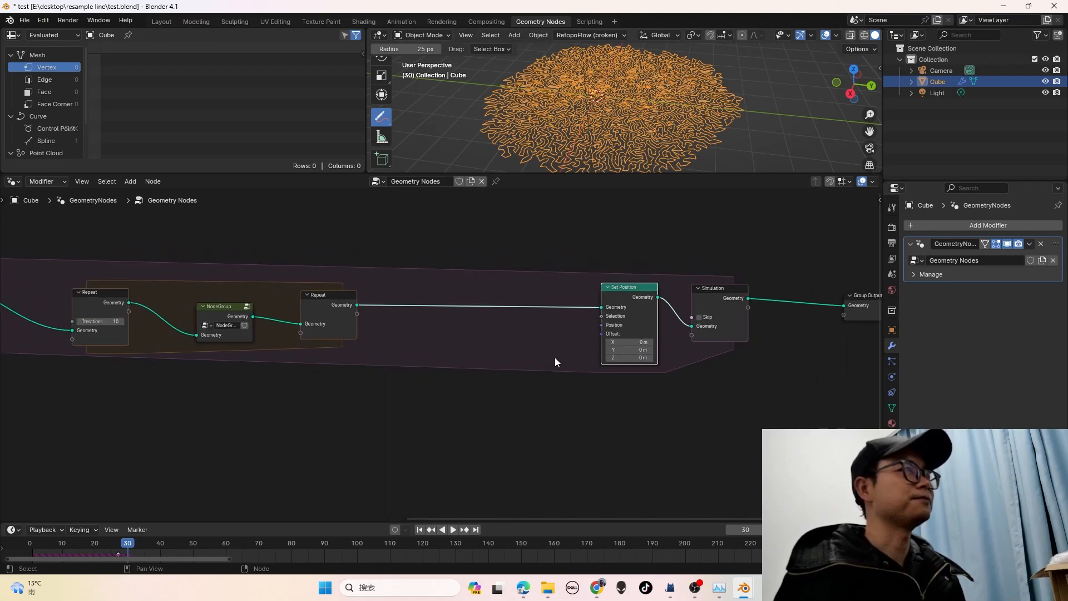
key("shift+a")
left_click(385, 345)
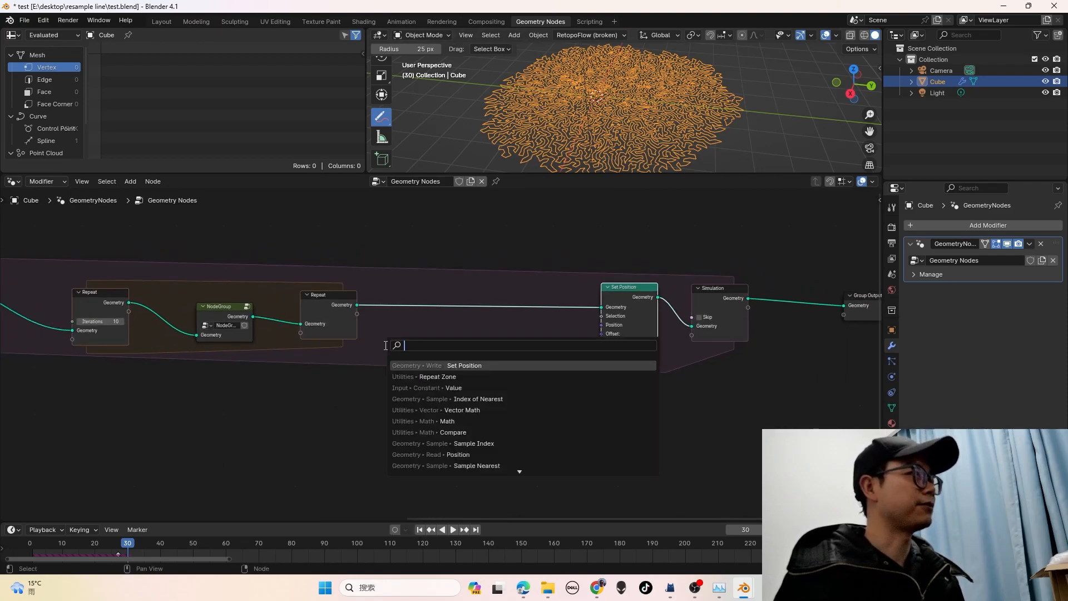
type("valu")
left_click(443, 365)
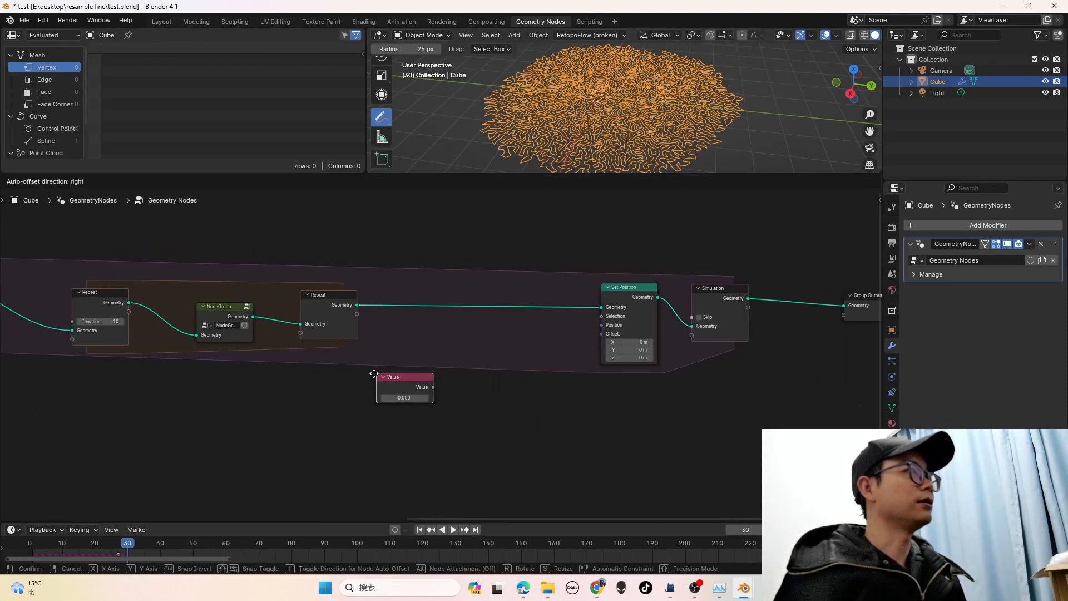
scroll(385, 388, "up", 3)
left_click(372, 395)
right_click(363, 395)
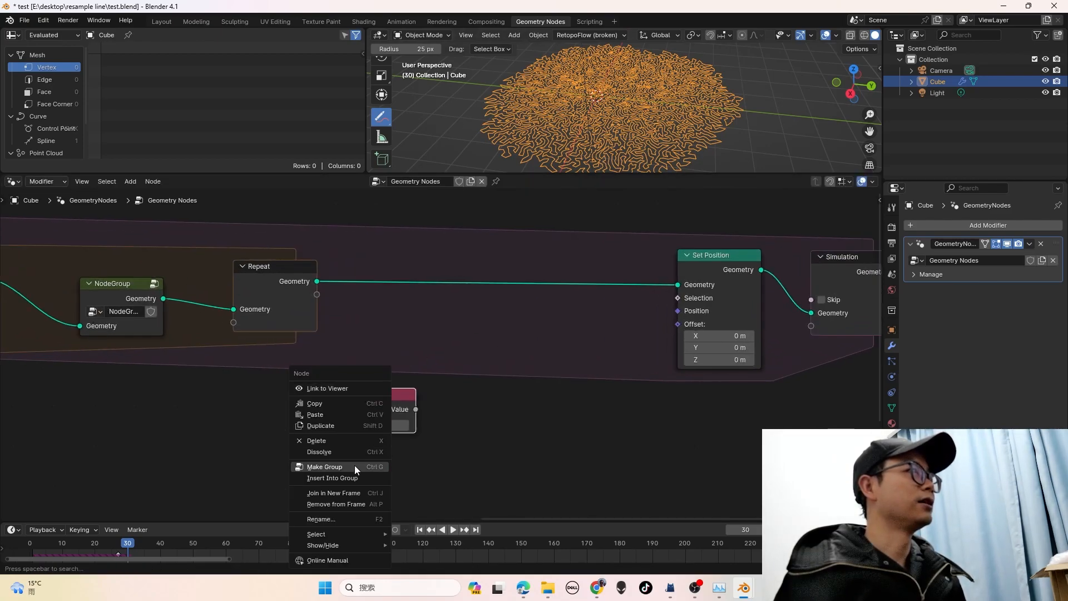
left_click(346, 518)
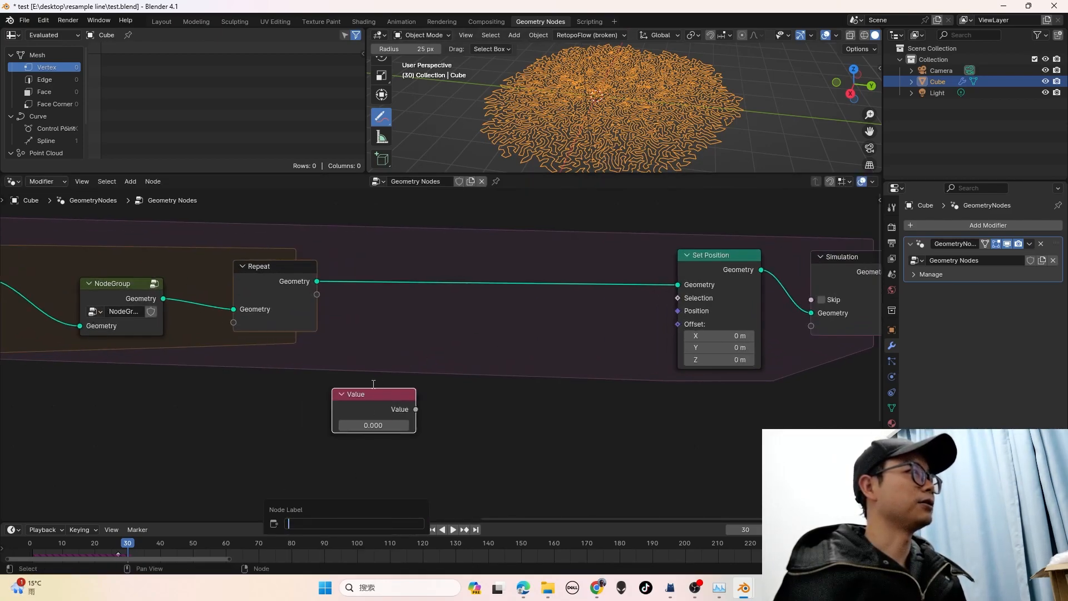
type("center")
key("Return")
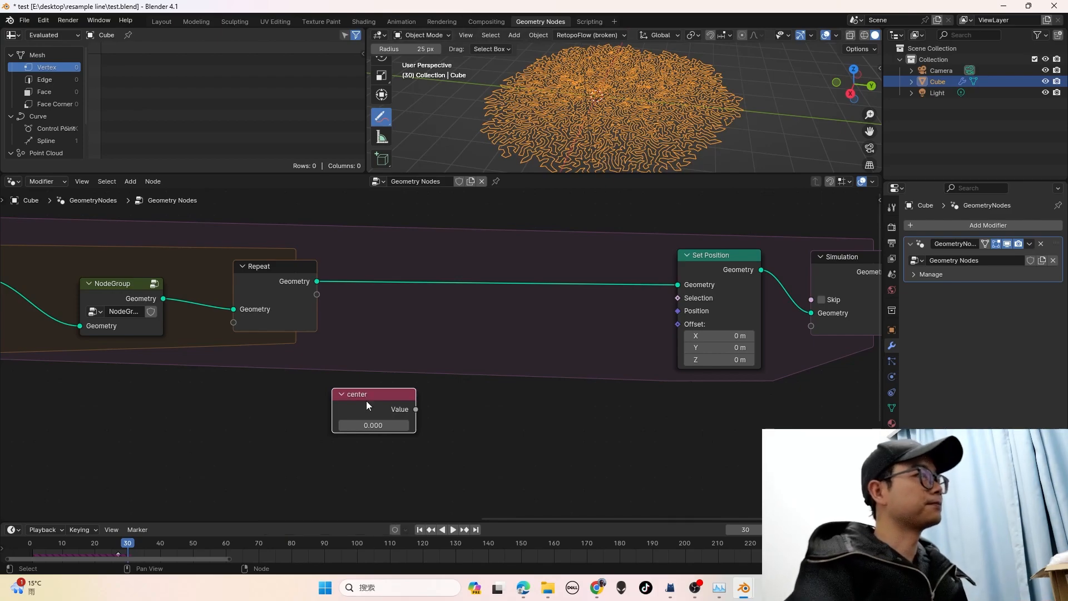
key("x")
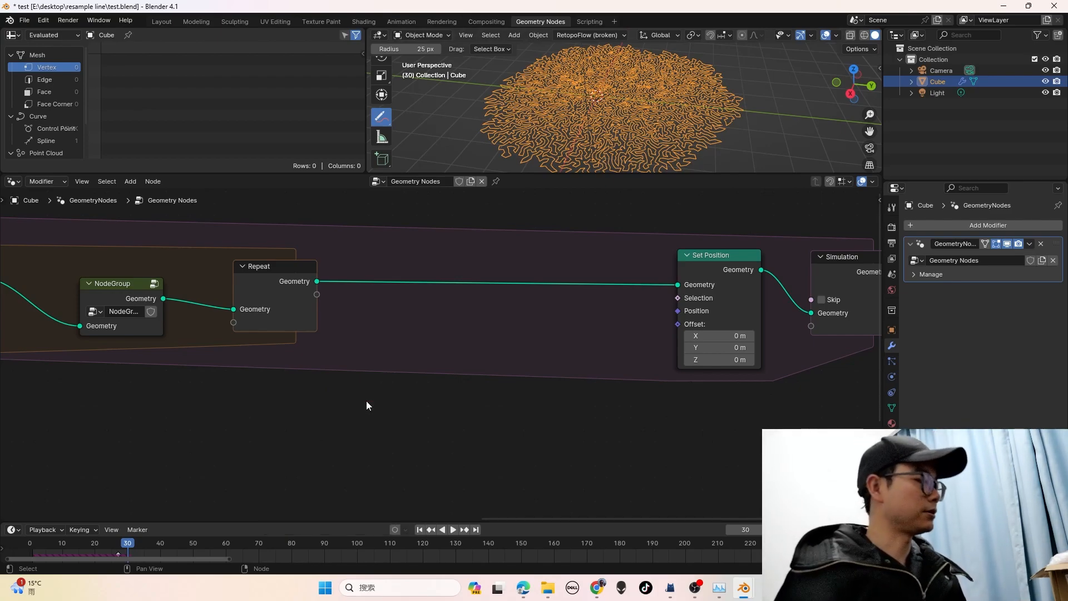
Add a Vector input node below the simulation zone and label it "center"
key("shift+a")
type("vec")
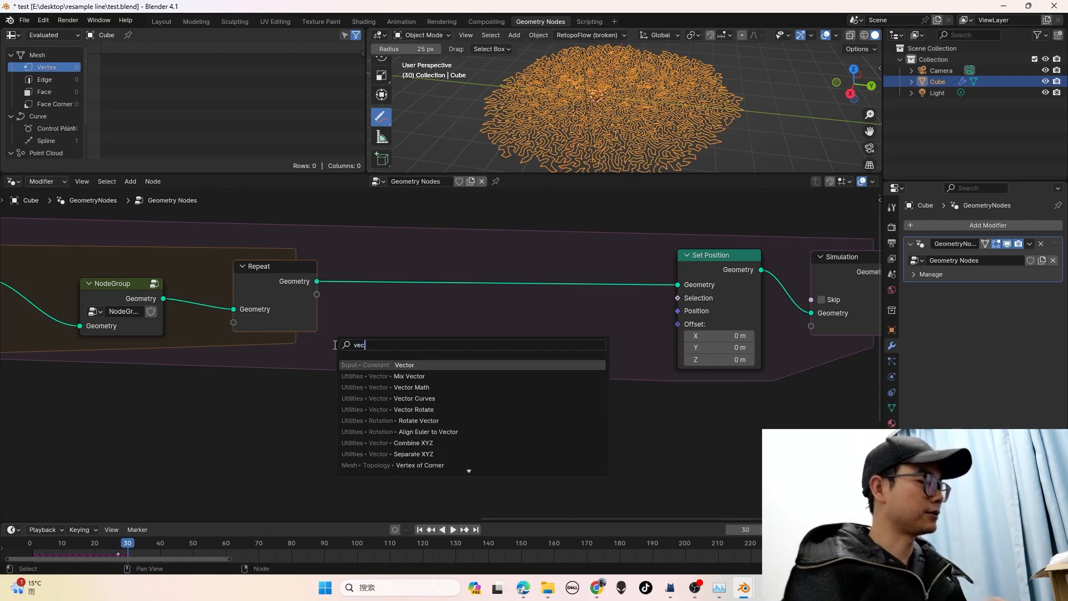
type("tor")
key("Return")
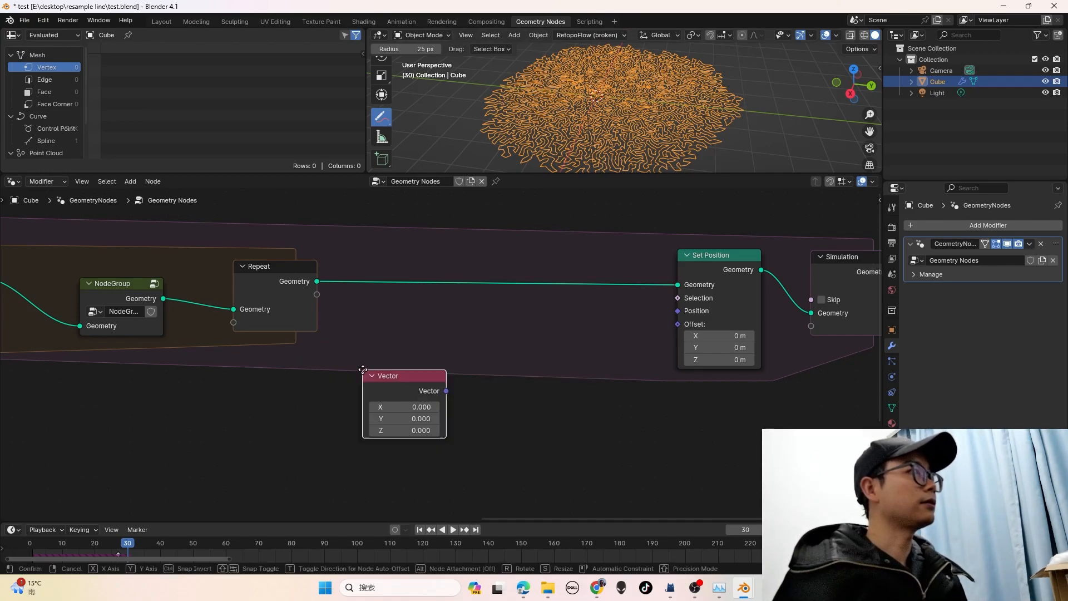
left_click(362, 394)
right_click(412, 399)
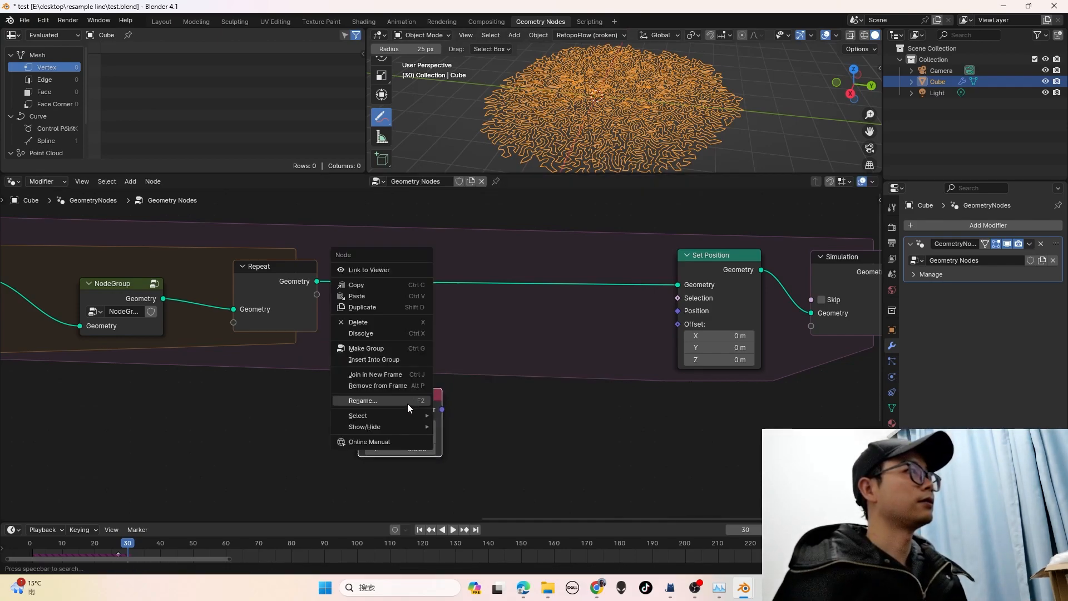
left_click(407, 403)
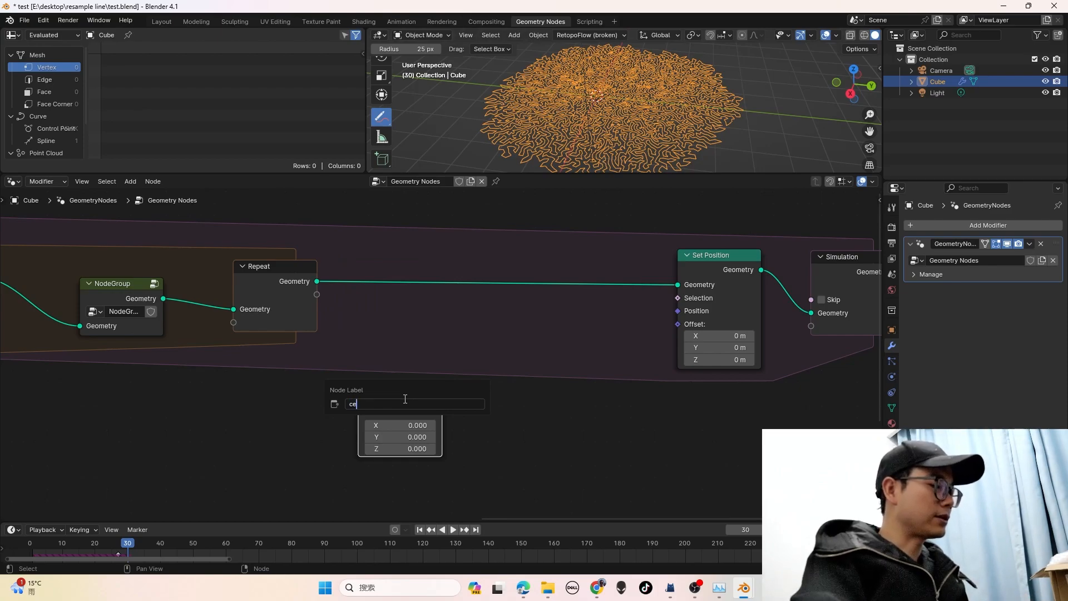
left_click_drag(408, 409, 374, 407)
Add a Position node directly beneath the center vector node
middle_click_drag(354, 463, 352, 432)
key("shift+a")
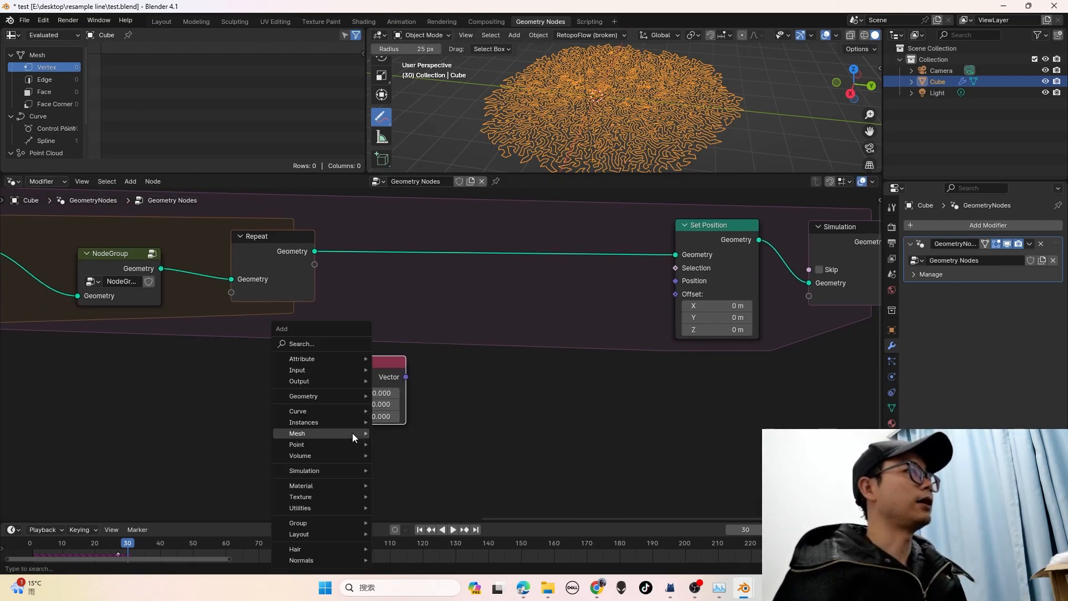
left_click(331, 343)
type("posit")
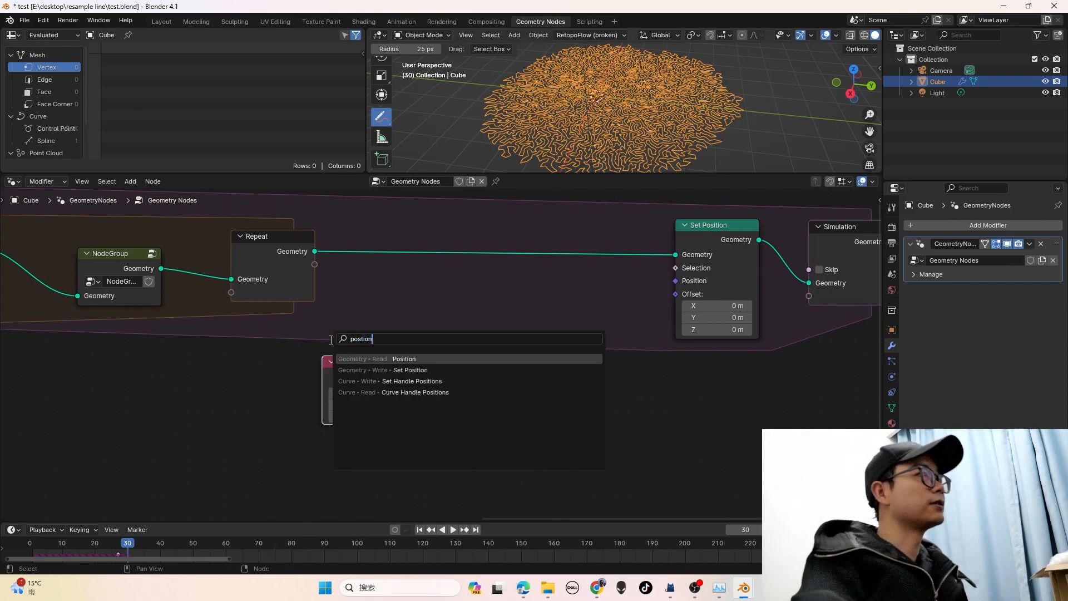
key("Return")
left_click(324, 437)
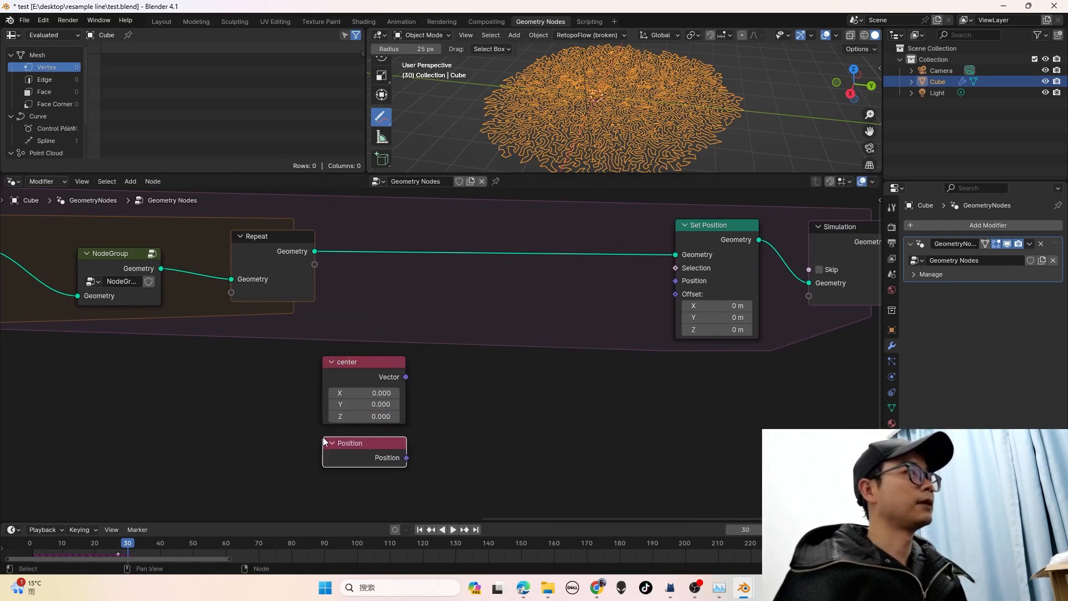
Move the center and Position nodes together further left to free space beside them
left_click_drag(287, 350, 396, 478)
key("g")
left_click_drag(376, 374, 325, 377)
middle_click_drag(325, 379, 337, 374)
left_click_drag(328, 369, 316, 374)
Add a Vector Math node fed by the center vector and set its operation to Subtract
left_click_drag(405, 392, 406, 392)
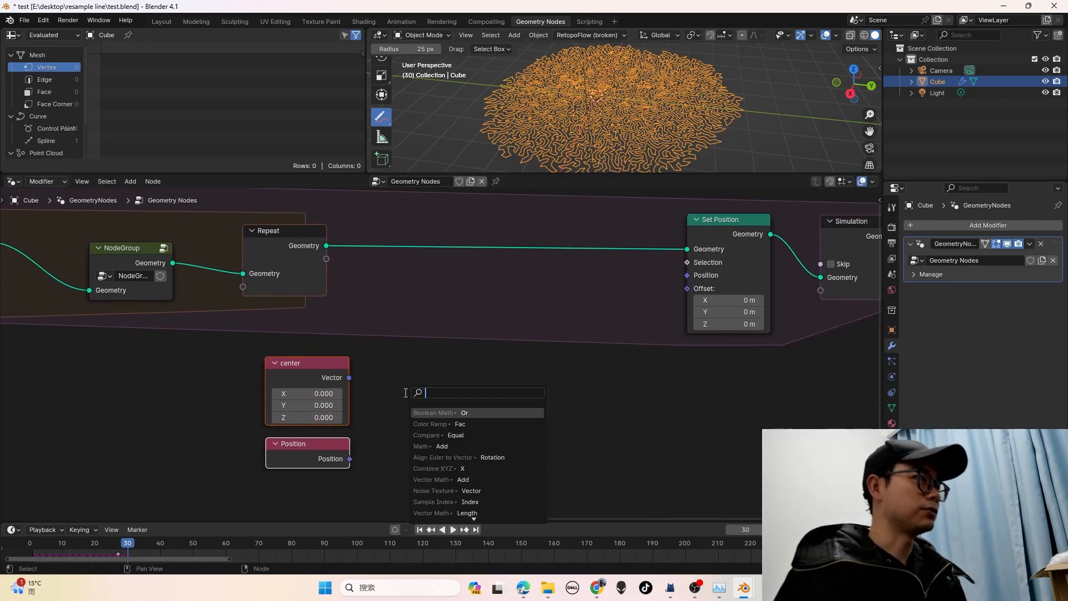
type("math v")
key("Return")
left_click(384, 358)
left_click(427, 384)
left_click(418, 384)
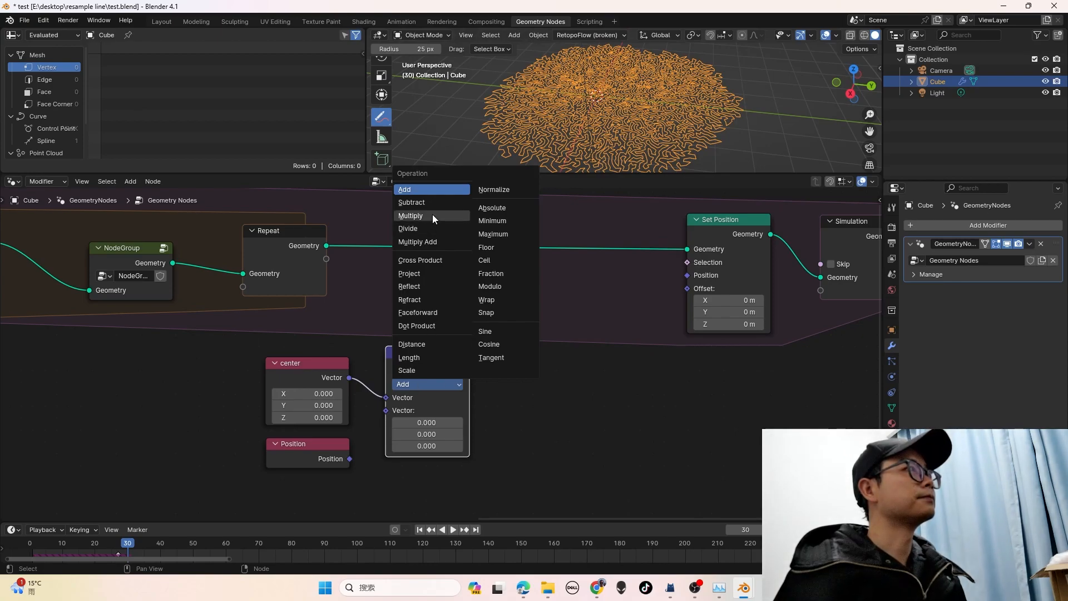
left_click(432, 216)
left_click(443, 385)
left_click(424, 203)
Connect Position to the second input of the Subtract node and move that node down beside its inputs
scroll(389, 467, "up", 2)
left_click_drag(335, 476, 373, 427)
scroll(372, 428, "down", 2)
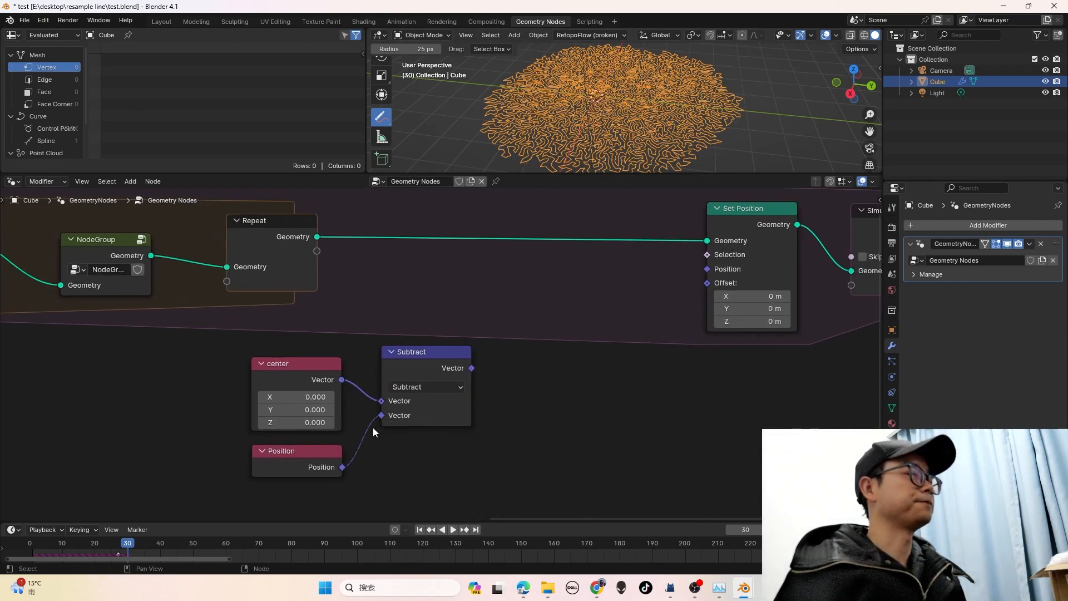
left_click_drag(439, 371, 437, 408)
middle_click_drag(453, 414, 441, 383)
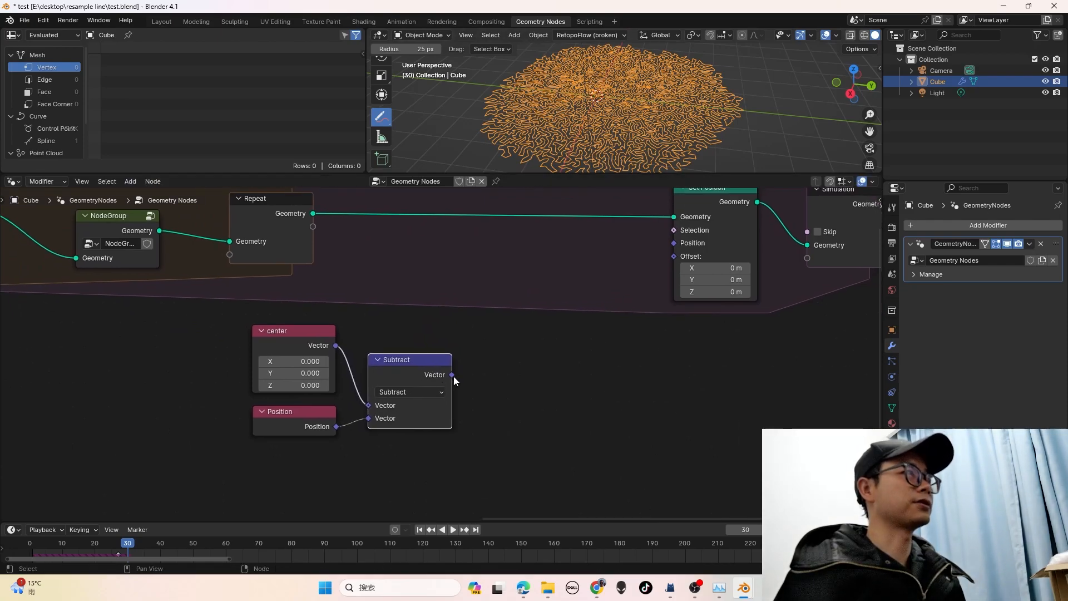
Add a Length Vector Math node fed by the Subtract result
left_click_drag(451, 374, 469, 376)
type("lent")
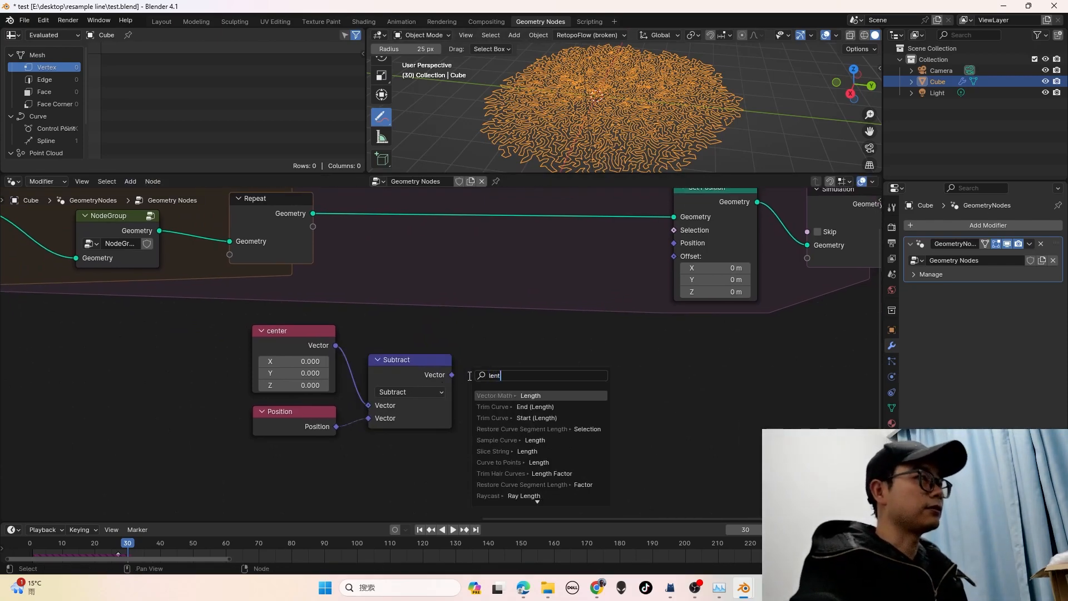
key("Return")
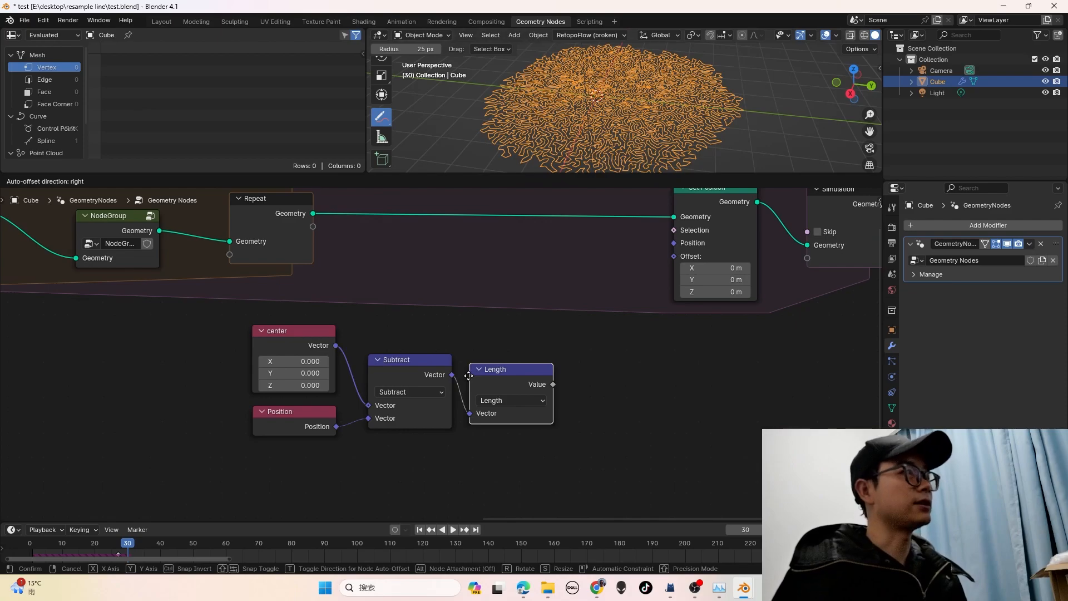
left_click(469, 376)
Add a Compare node set to Float and Greater Than, and connect the Length value to its A input
key("shift+a")
type("comp")
key("Return")
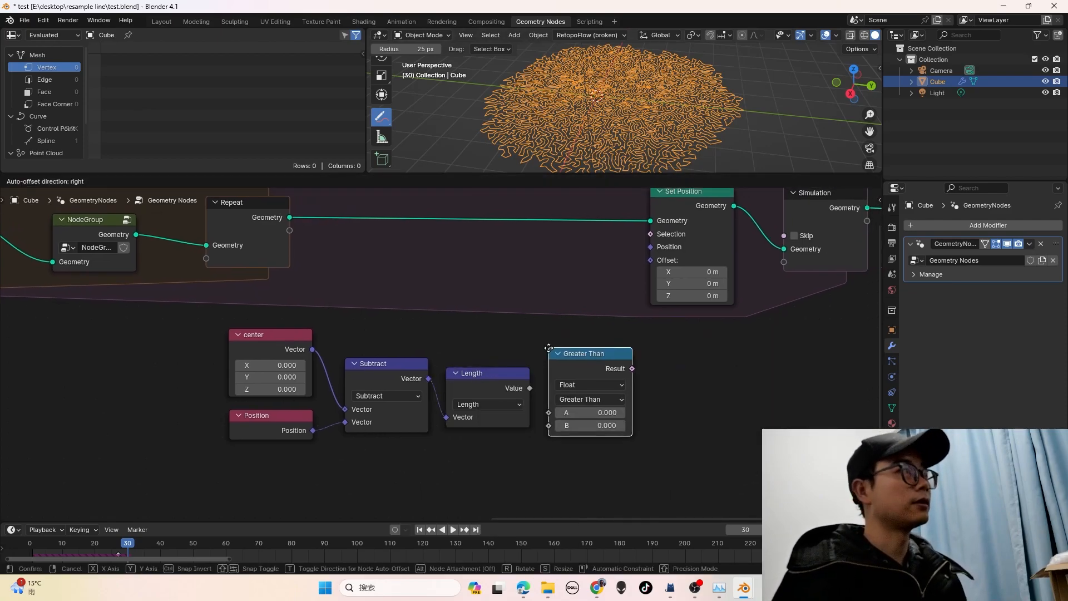
left_click(552, 350)
middle_click_drag(534, 391, 524, 380)
left_click_drag(519, 376, 497, 445)
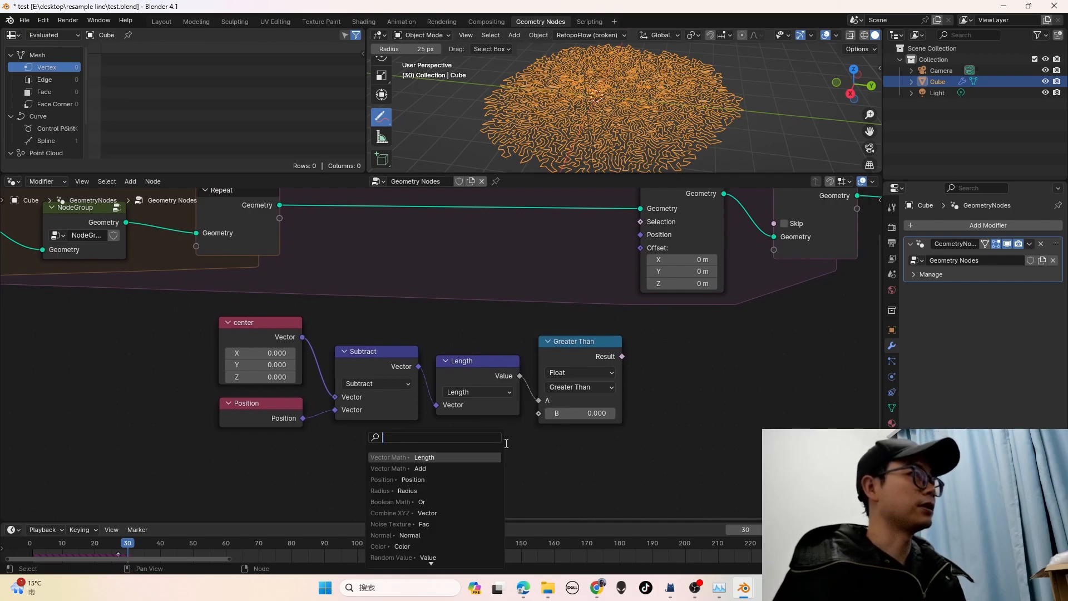
Add a Value node feeding the B input of the Greater Than node, place it below Length, and label it "circle radiu"
type("value")
key("Return")
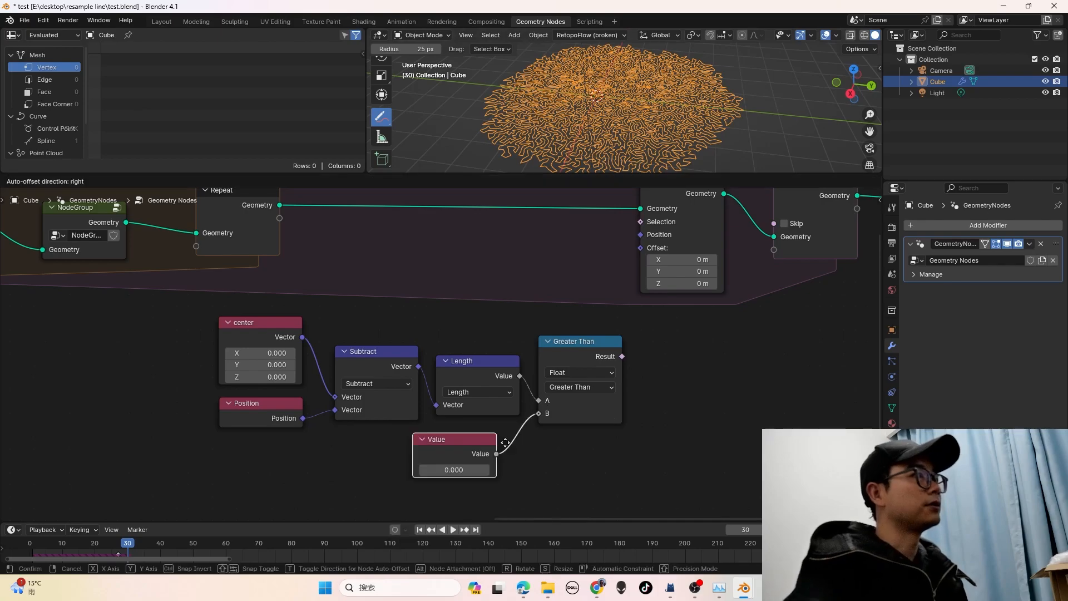
left_click(509, 374)
right_click(502, 425)
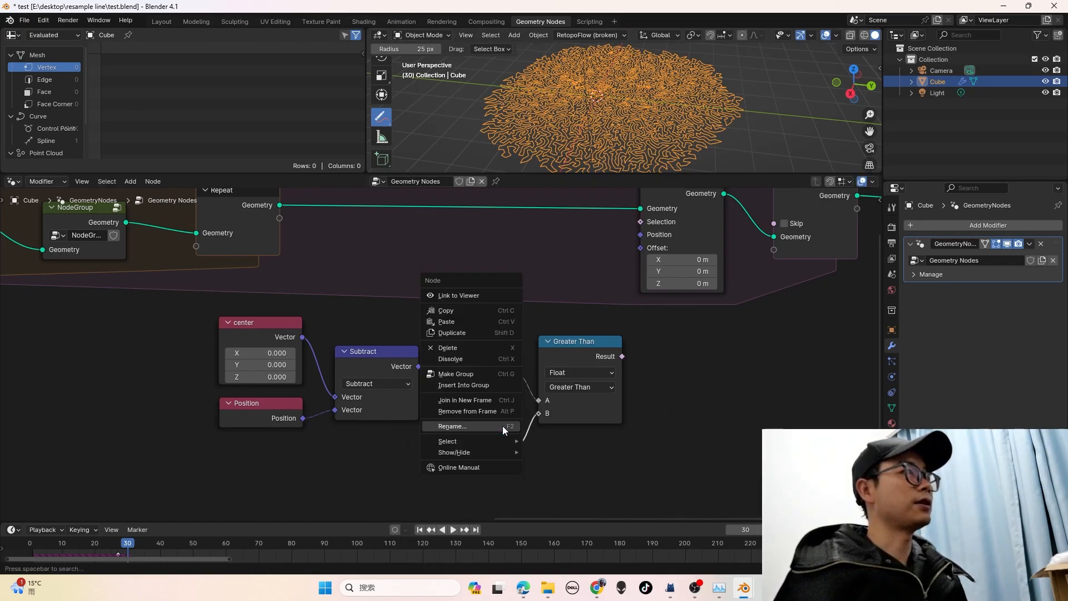
left_click(500, 426)
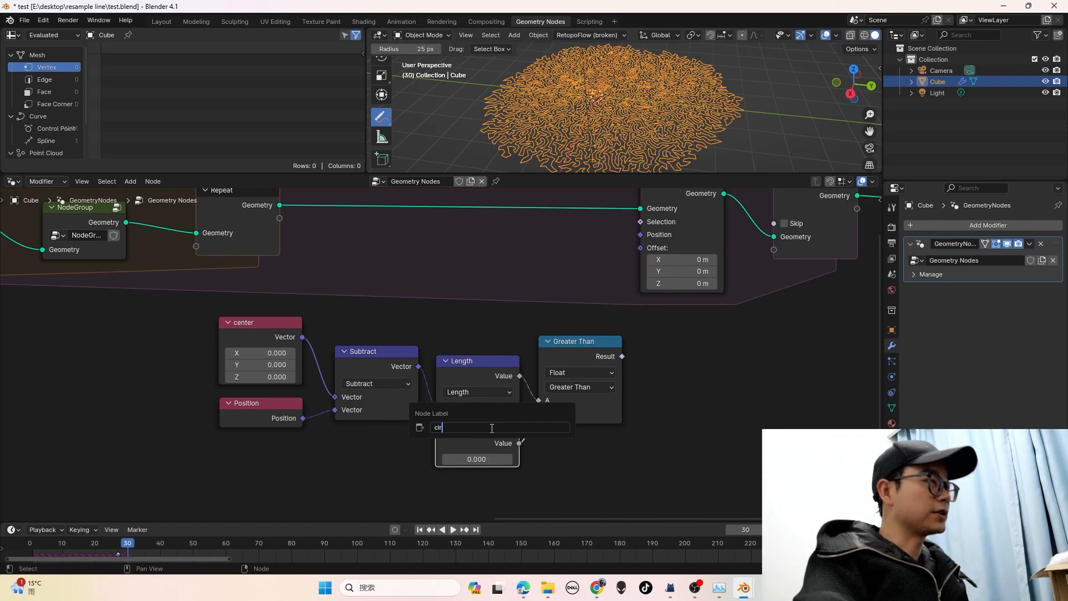
type("circle radiu")
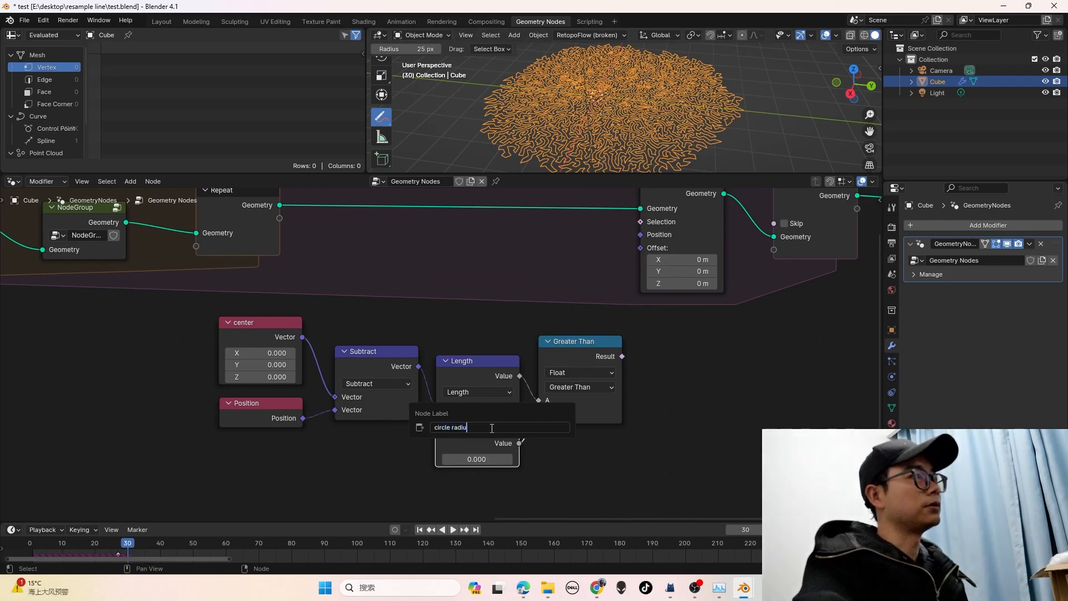
key("Return")
Set the circle radius value node to 5
scroll(285, 516, "up", 1)
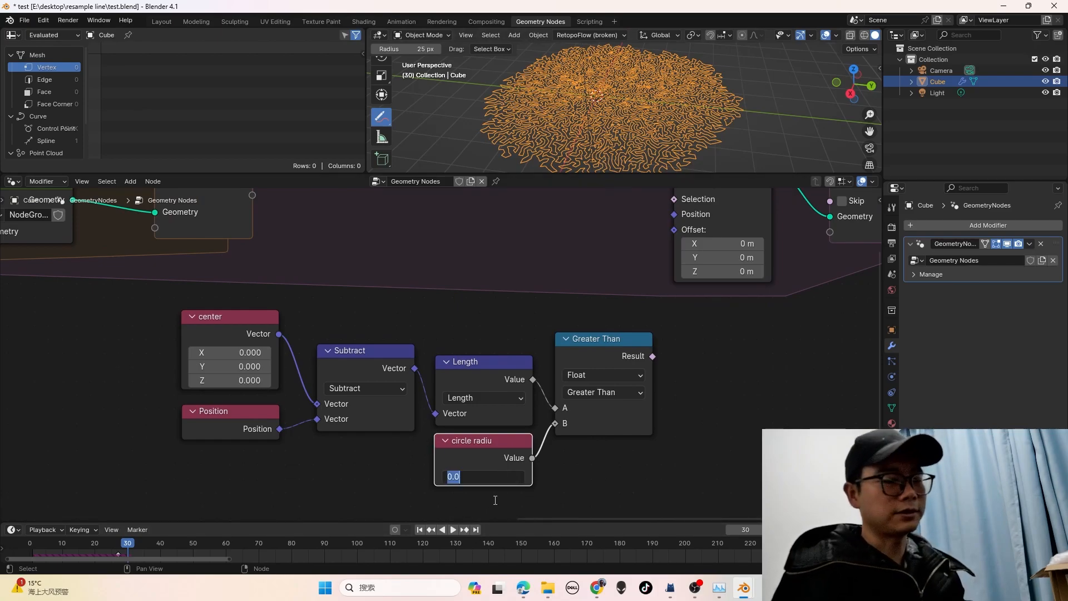
type("5")
key("Return")
scroll(438, 404, "down", 2)
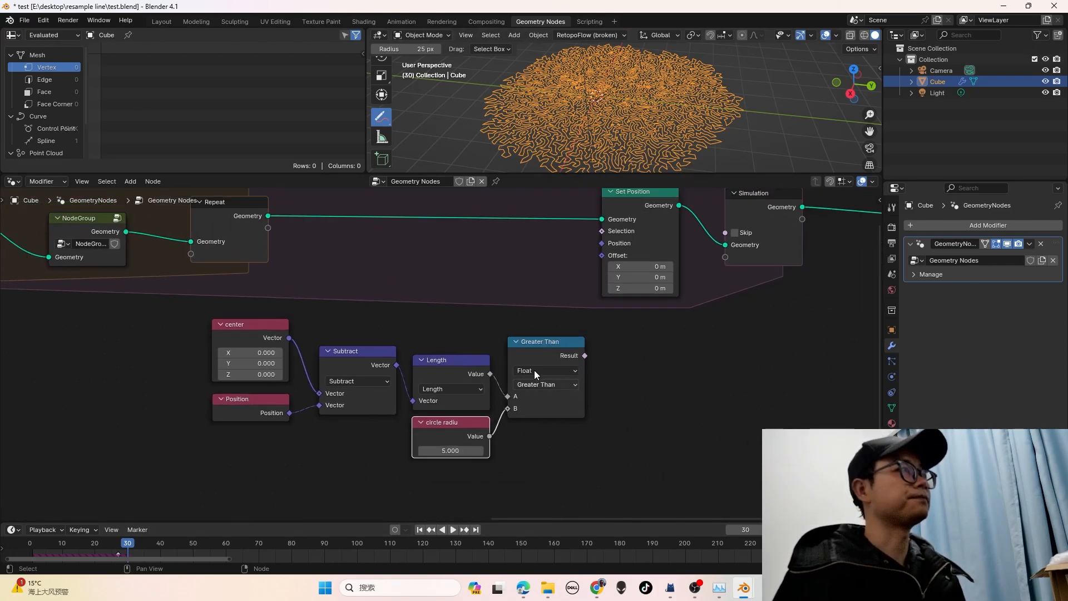
Add a Switch node driven by the Greater Than result and set its input type to Vector
left_click_drag(586, 355, 631, 406)
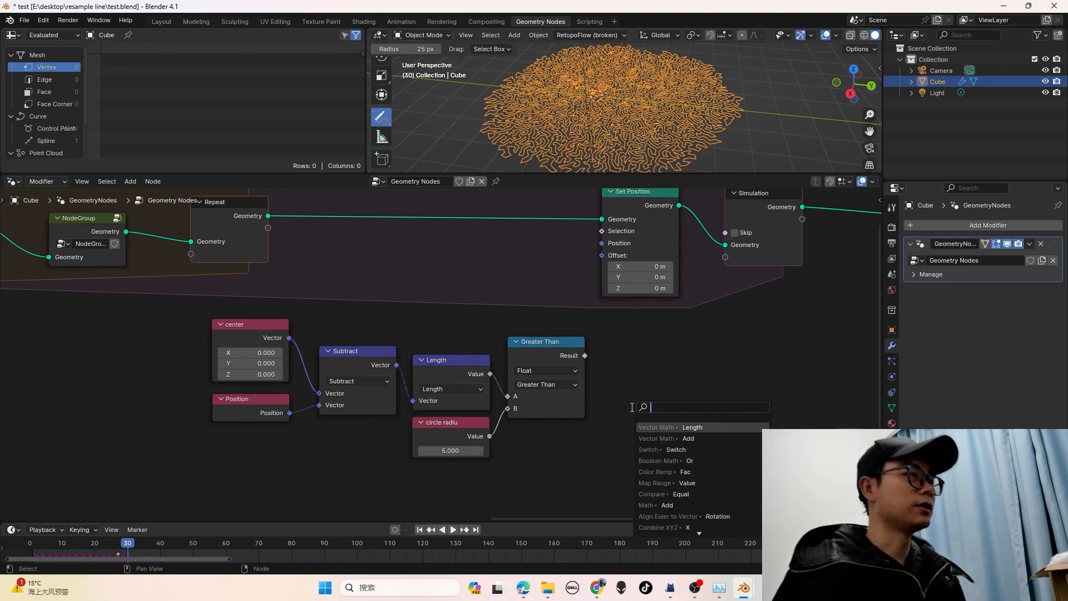
type("swith")
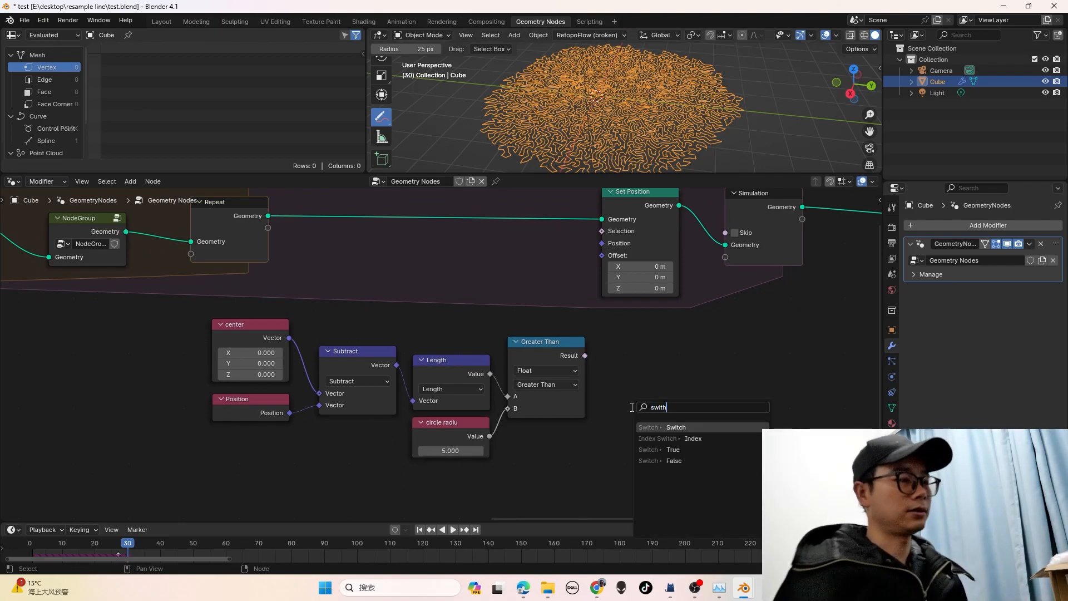
key("Return")
left_click(631, 407)
left_click(652, 428)
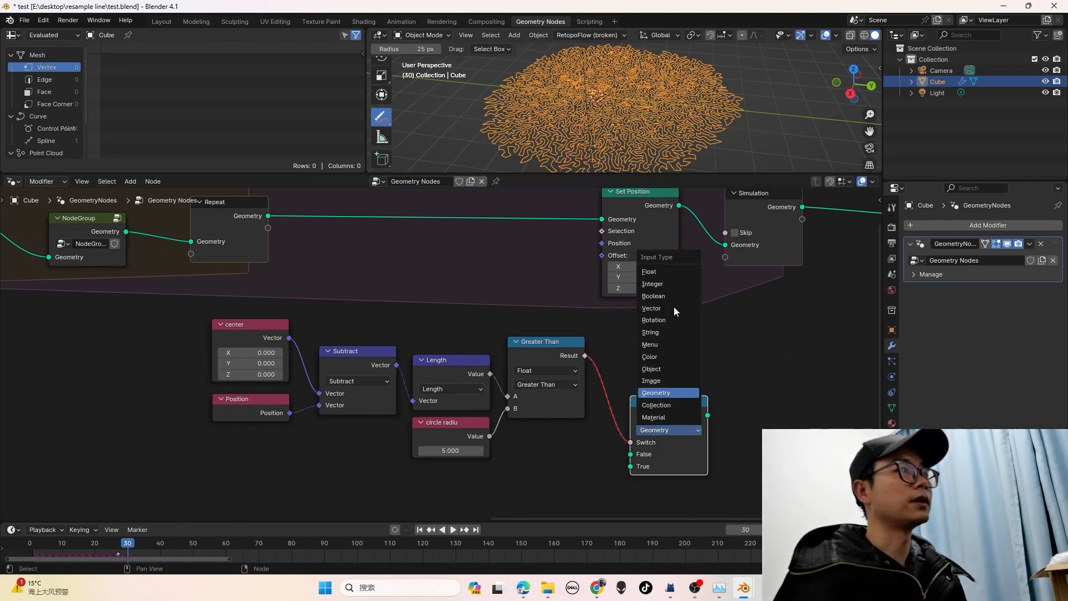
left_click(678, 308)
scroll(639, 389, "down", 4)
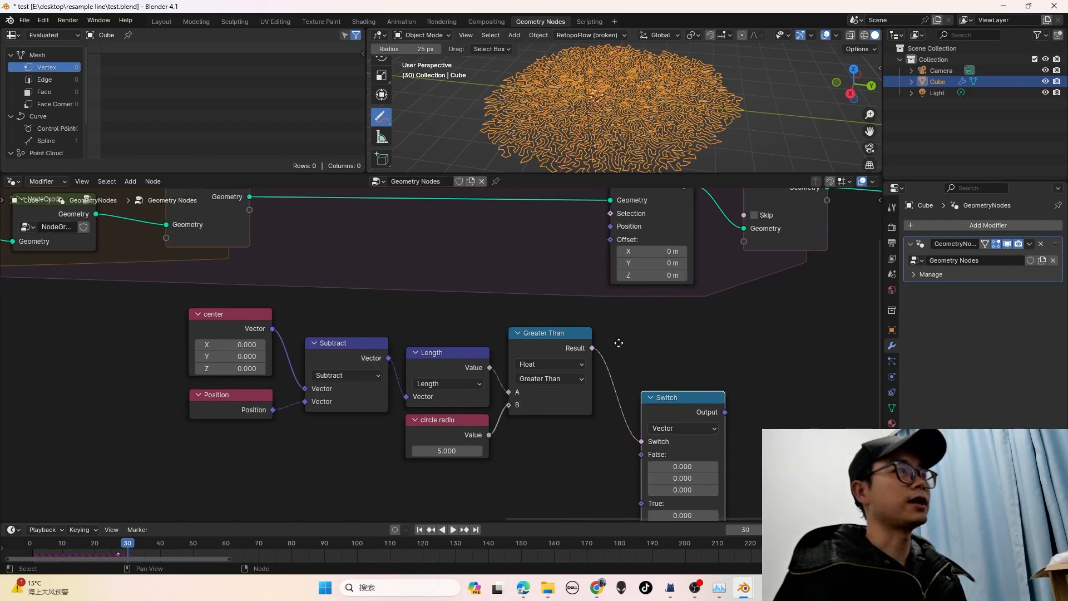
Add a Normalize Vector Math node fed by the Subtract result and place it below the circle radius node
left_click_drag(380, 306, 388, 450)
type("norma")
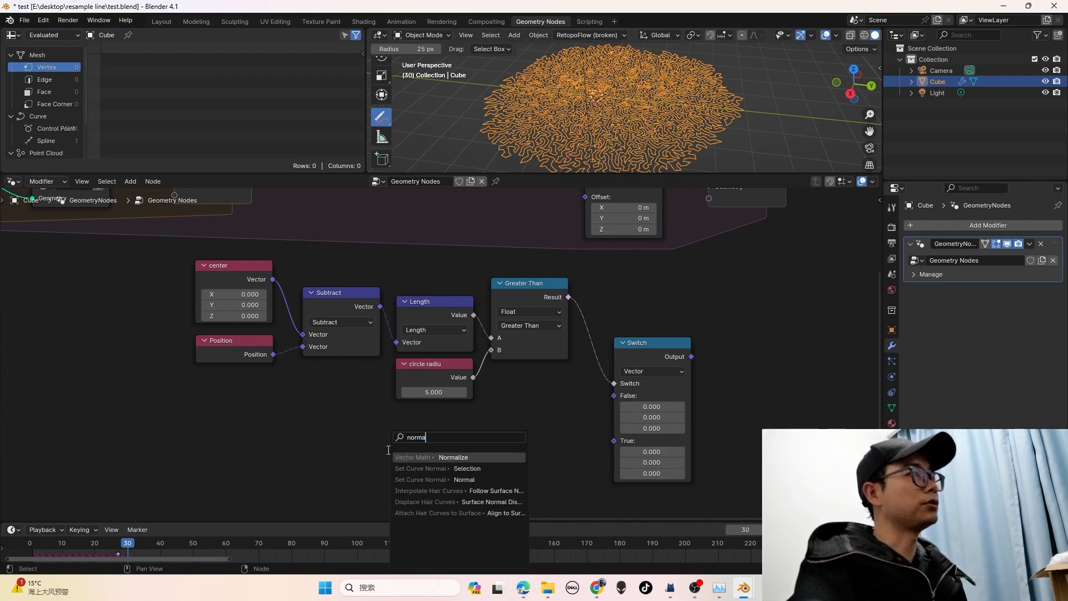
key("Return")
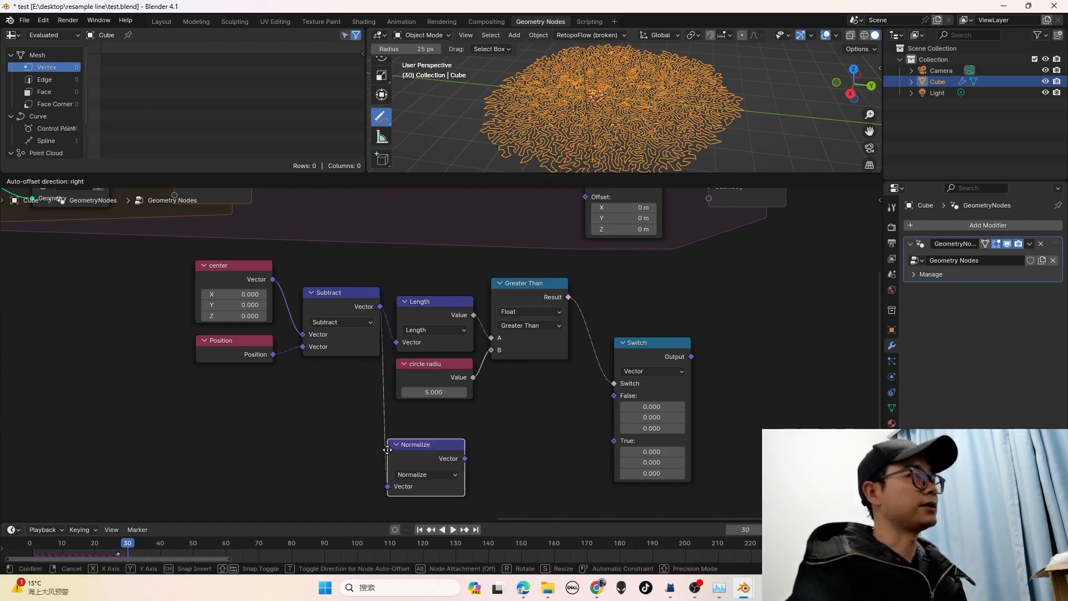
left_click(399, 445)
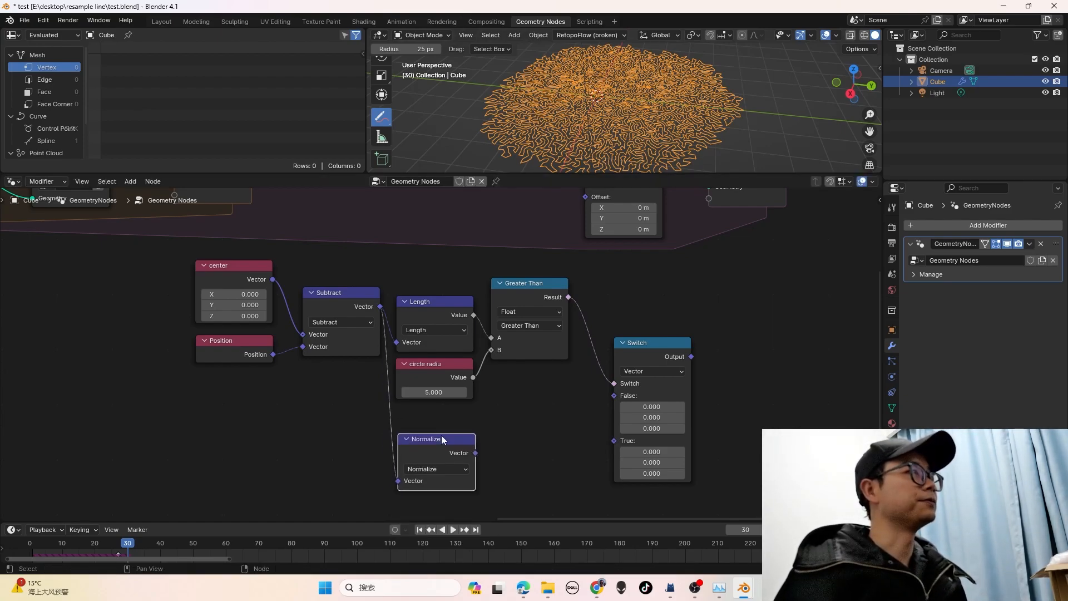
Duplicate the Normalize node, change the copy's operation to Scale, and feed it the normalized vector
key("shift+d")
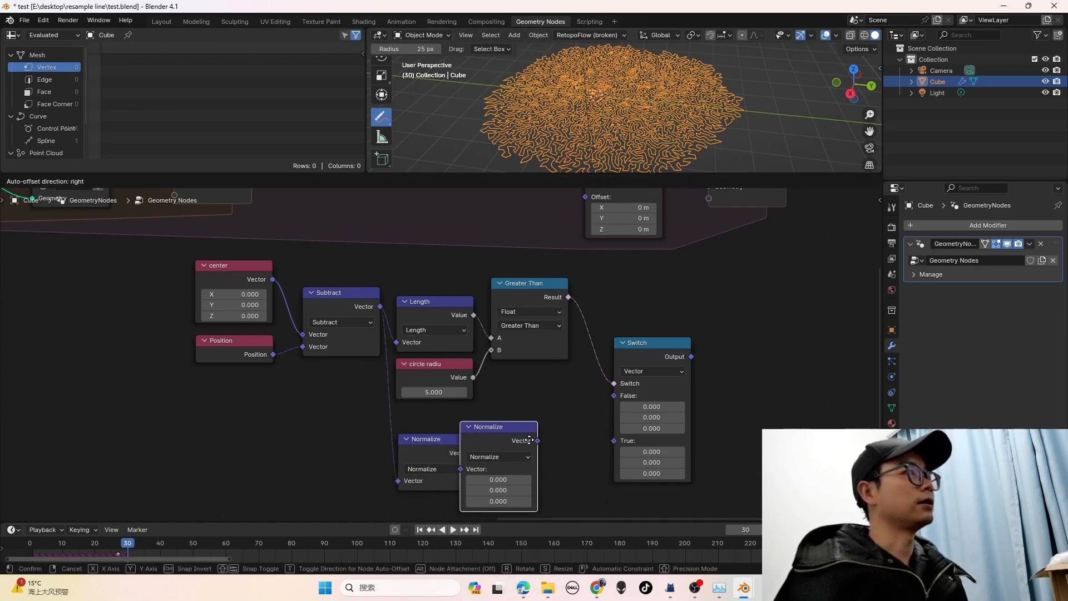
left_click(530, 440)
left_click(527, 453)
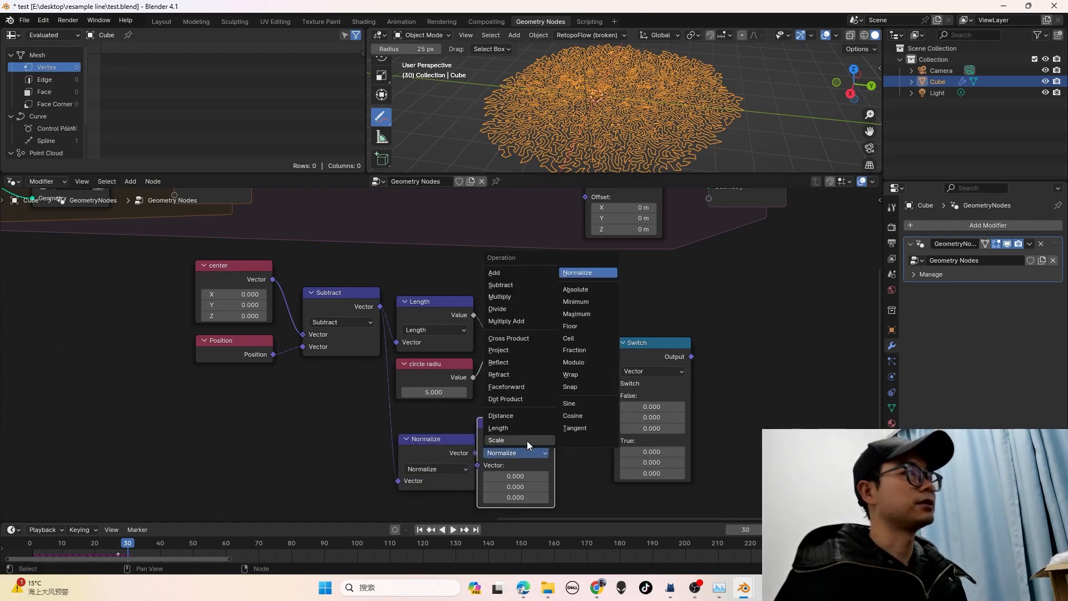
left_click(525, 440)
left_click_drag(472, 455, 479, 465)
Set the new Scale node's factor to 0.1, place it close beside Normalize, and save the file
left_click(534, 478)
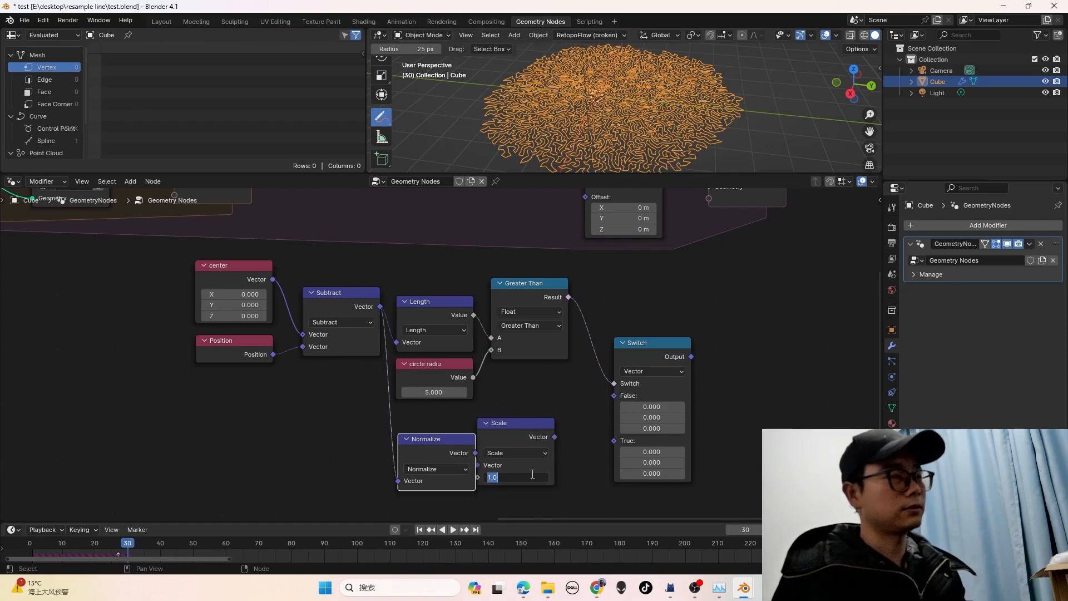
middle_click_drag(579, 475, 573, 474)
left_click_drag(451, 417, 477, 455)
left_click_drag(488, 434, 474, 432)
left_click(486, 435)
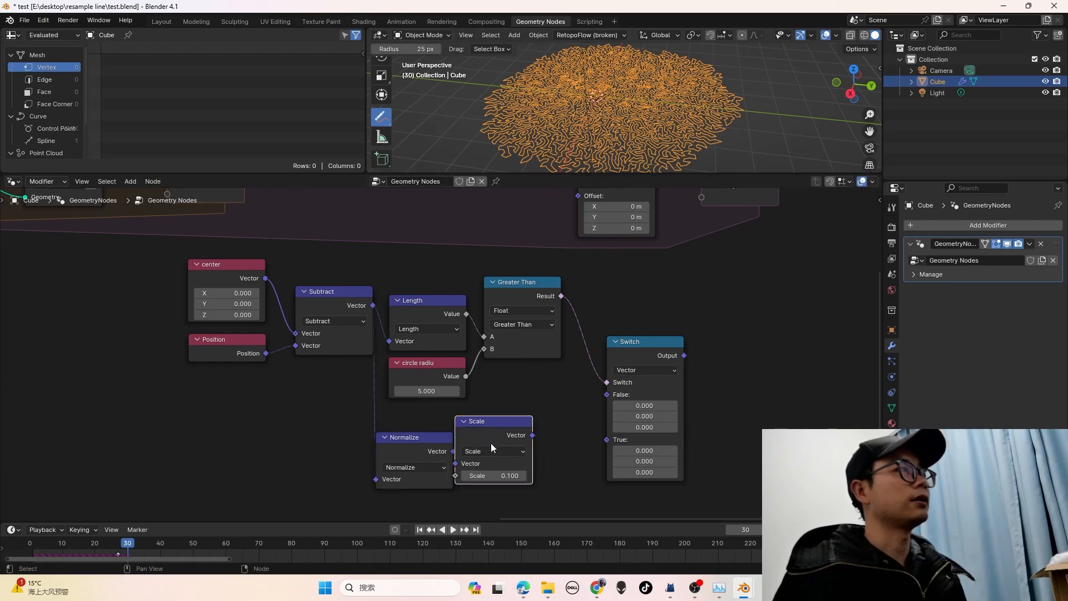
scroll(505, 438, "up", 1)
key("ctrl+s")
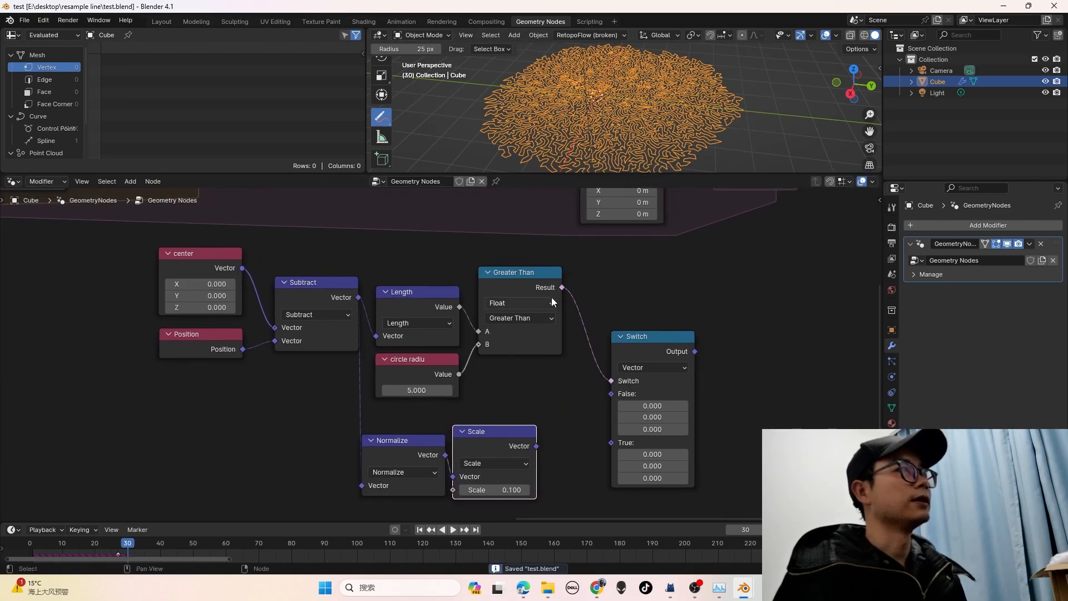
Connect the Scale node's vector to the Switch node's True input and save the file
scroll(546, 296, "up", 3)
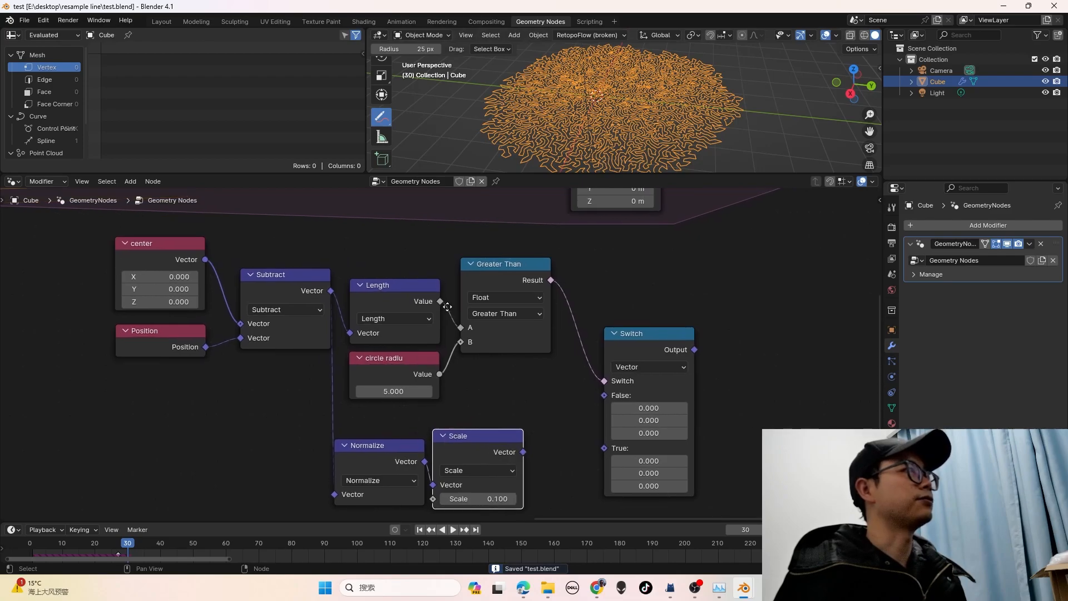
left_click(421, 376)
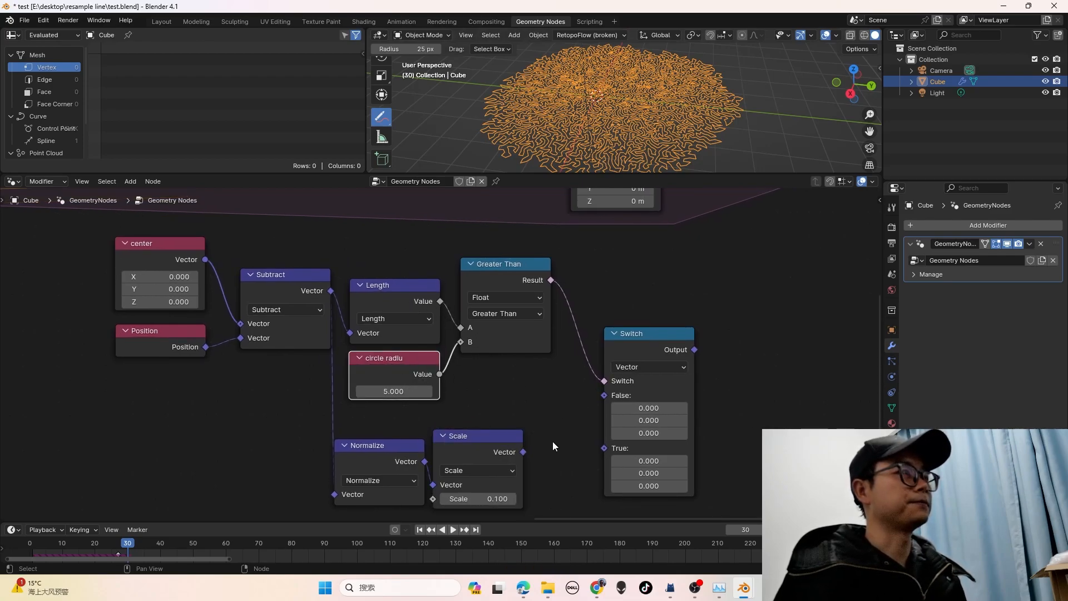
left_click_drag(527, 453, 557, 449)
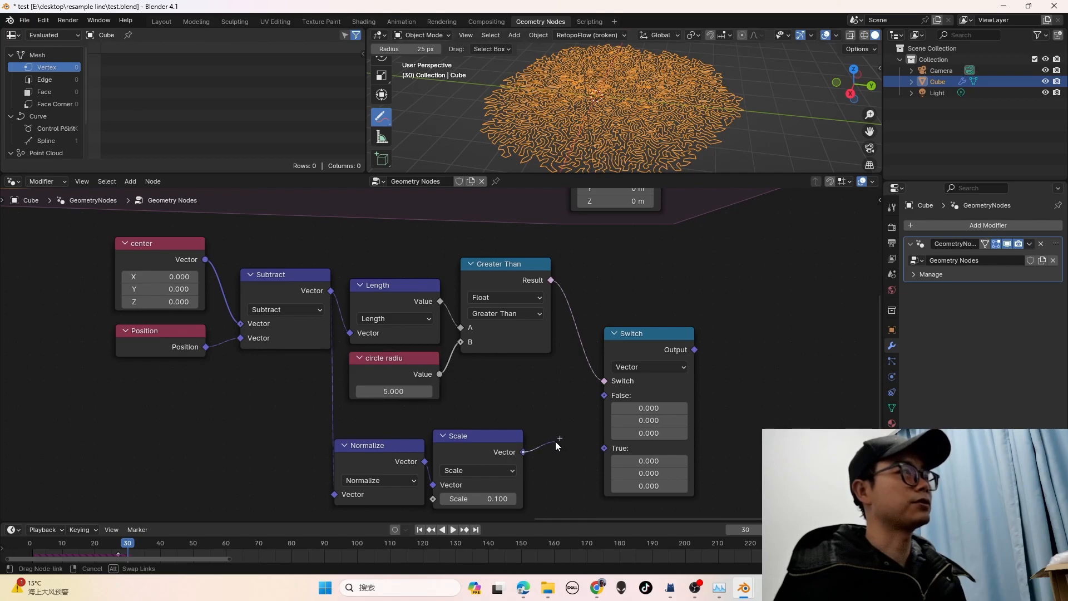
left_click_drag(555, 442, 603, 446)
scroll(593, 441, "down", 2)
key("ctrl+s")
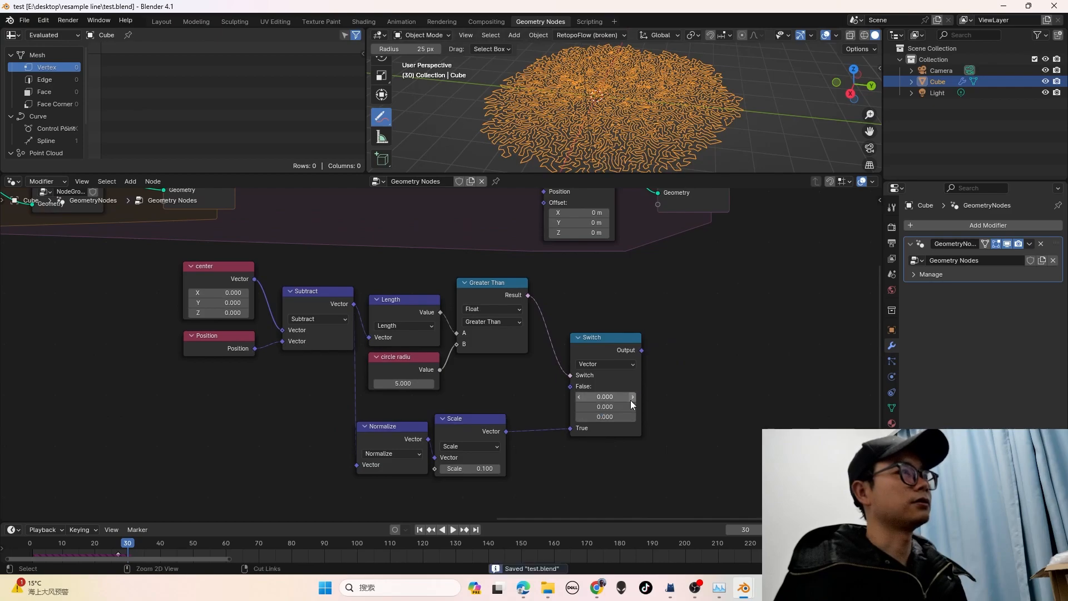
Connect the Switch output to the Offset of the last Set Position node and play the simulation to check it
scroll(617, 366, "up", 2, "shift")
left_click_drag(643, 383, 544, 236)
key("space")
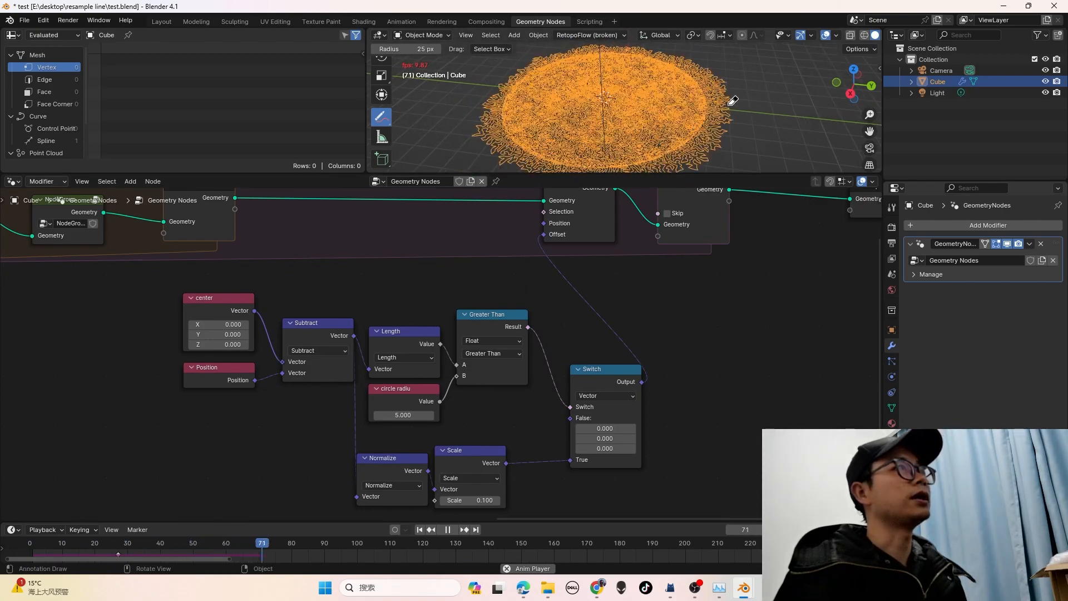
key("space")
middle_click_drag(688, 106, 673, 122)
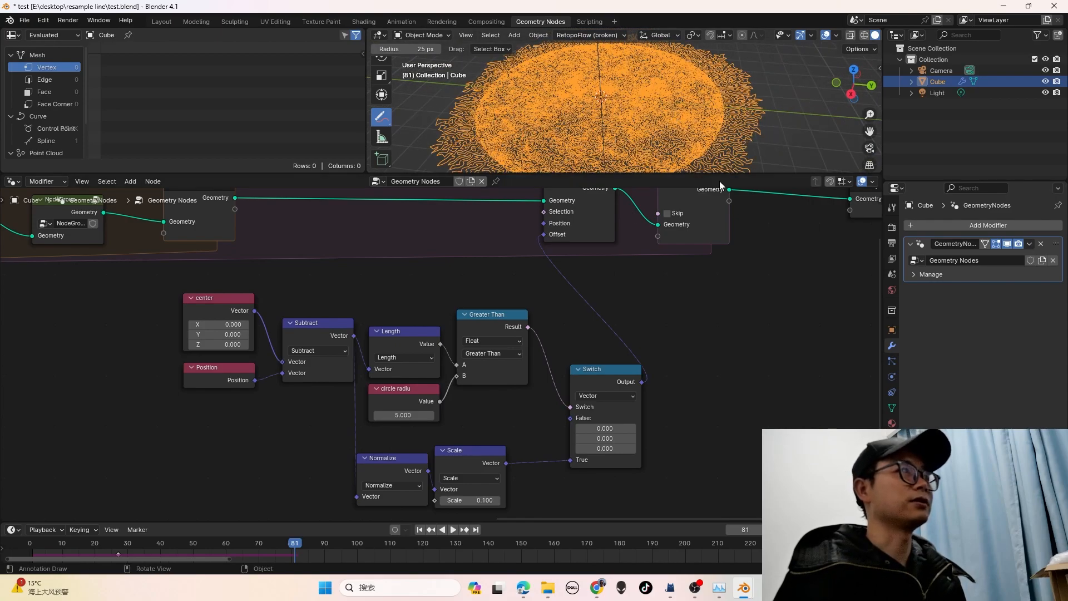
Move the Switch node closer to the Greater Than and Scale nodes
scroll(627, 282, "down", 2)
left_click_drag(581, 391, 500, 352)
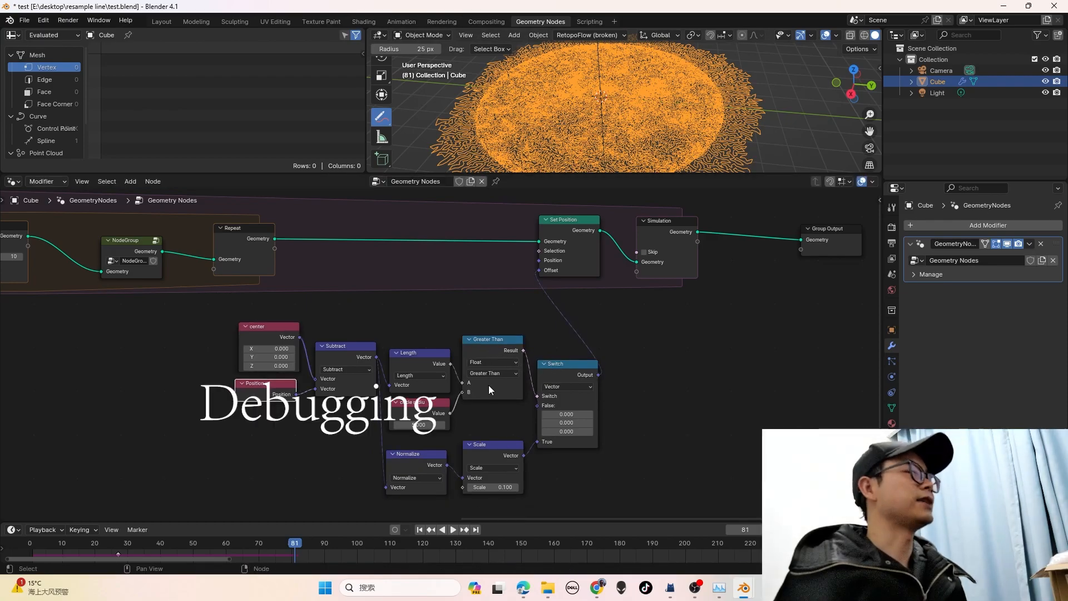
scroll(422, 467, "up", 2)
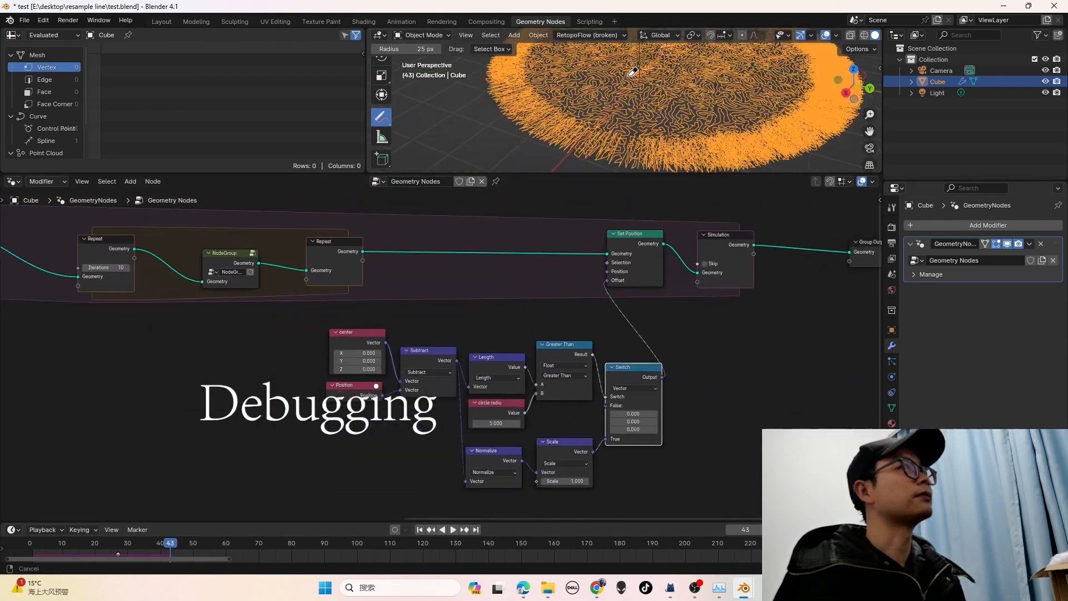
scroll(625, 380, "up", 1)
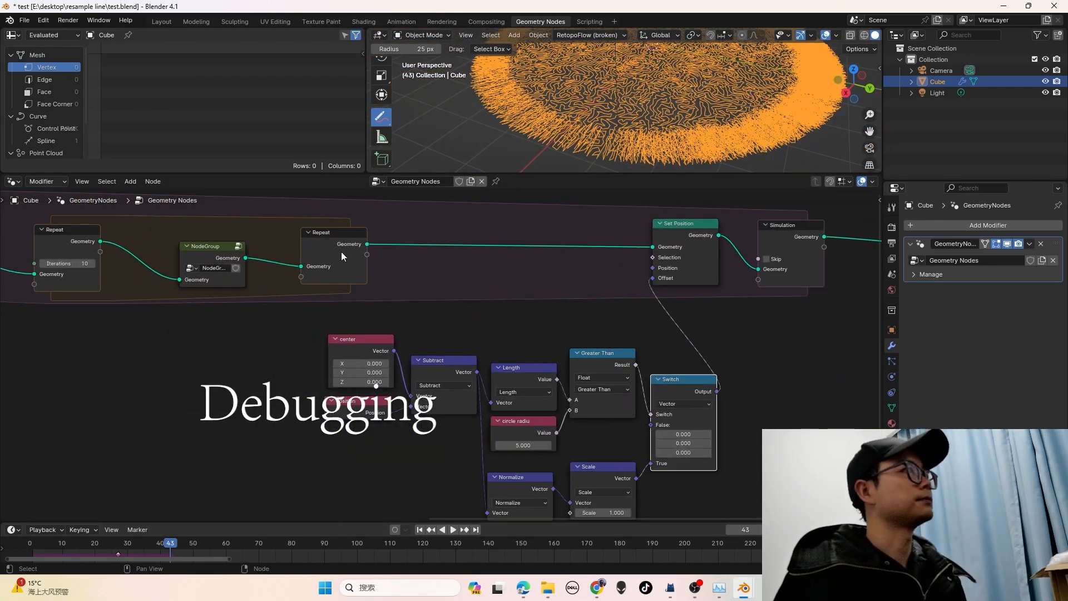
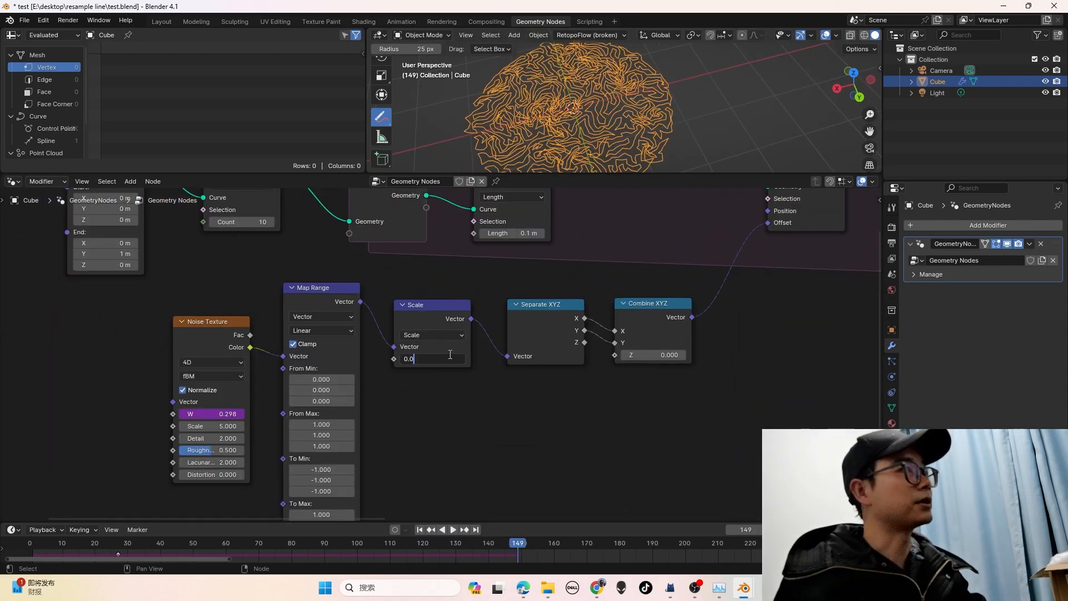
Set the factor of the Scale node after the noise Map Range to 0.05 and replay the simulation
key("Return")
scroll(455, 395, "down", 4)
middle_click_drag(483, 380, 74, 441)
middle_click_drag(464, 395, 336, 371)
key("space")
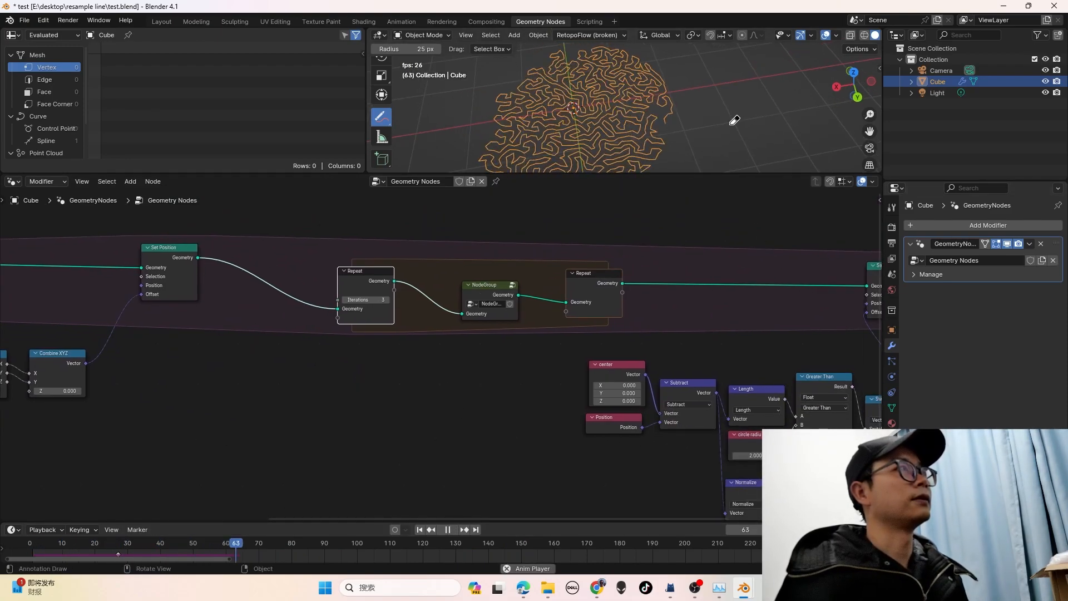
middle_click_drag(734, 120, 683, 131)
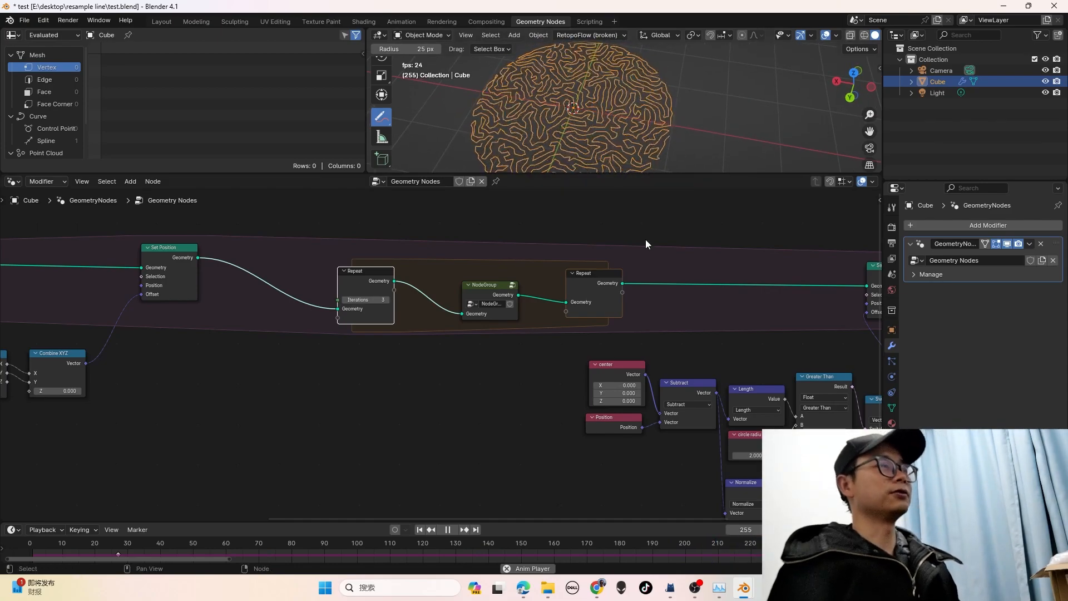
scroll(503, 267, "up", 1)
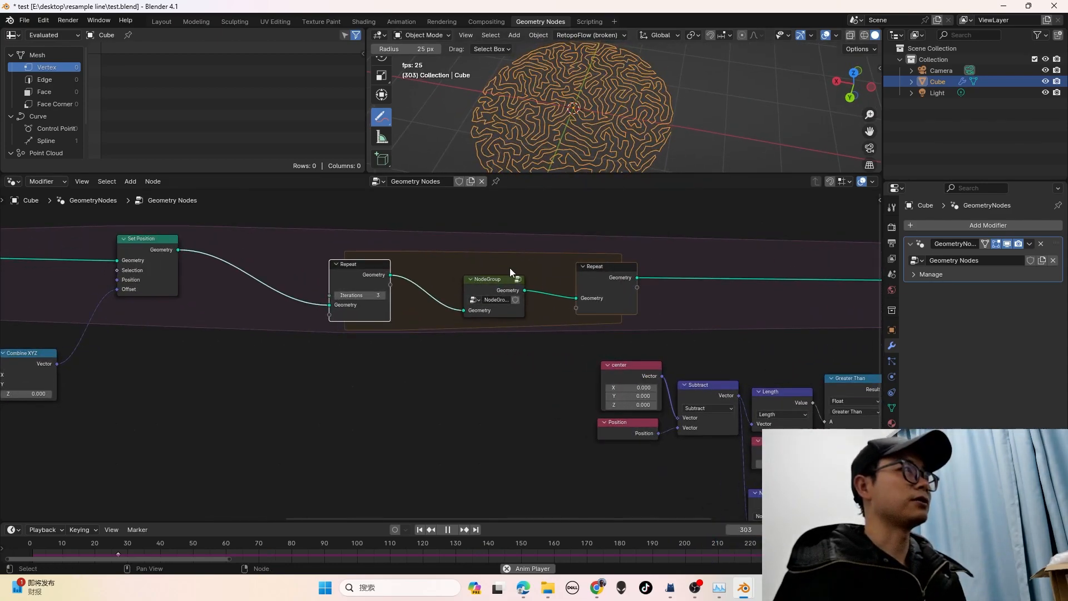
scroll(513, 268, "down", 2)
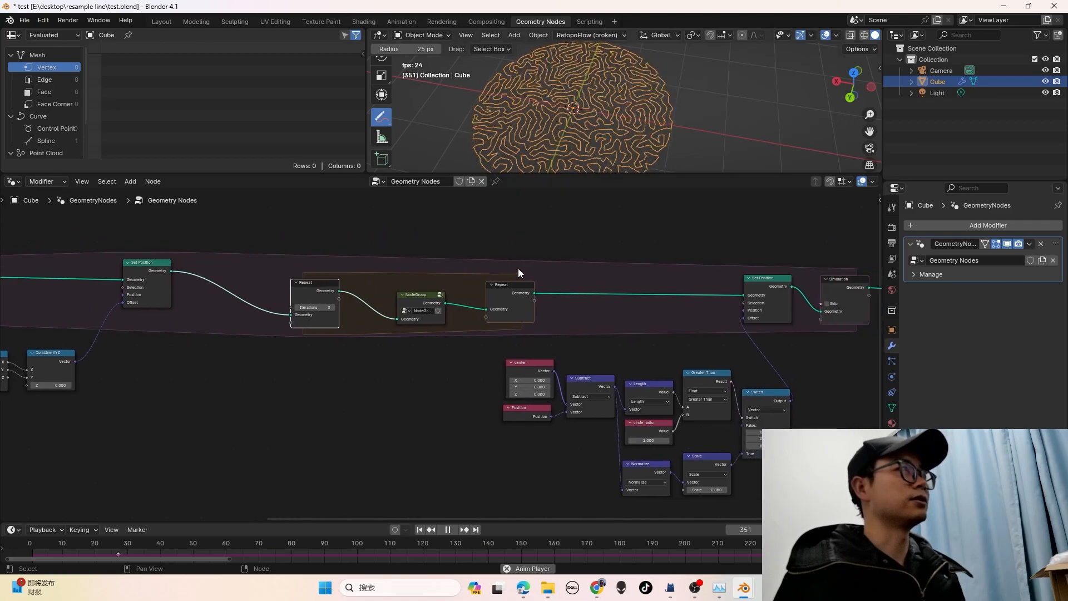
key("space")
Move the nodes from Noise Texture through Combine XYZ beneath the first Set Position node and join them in a frame
middle_click_drag(502, 332, 720, 293)
middle_click_drag(567, 288, 821, 279)
scroll(388, 322, "up", 1)
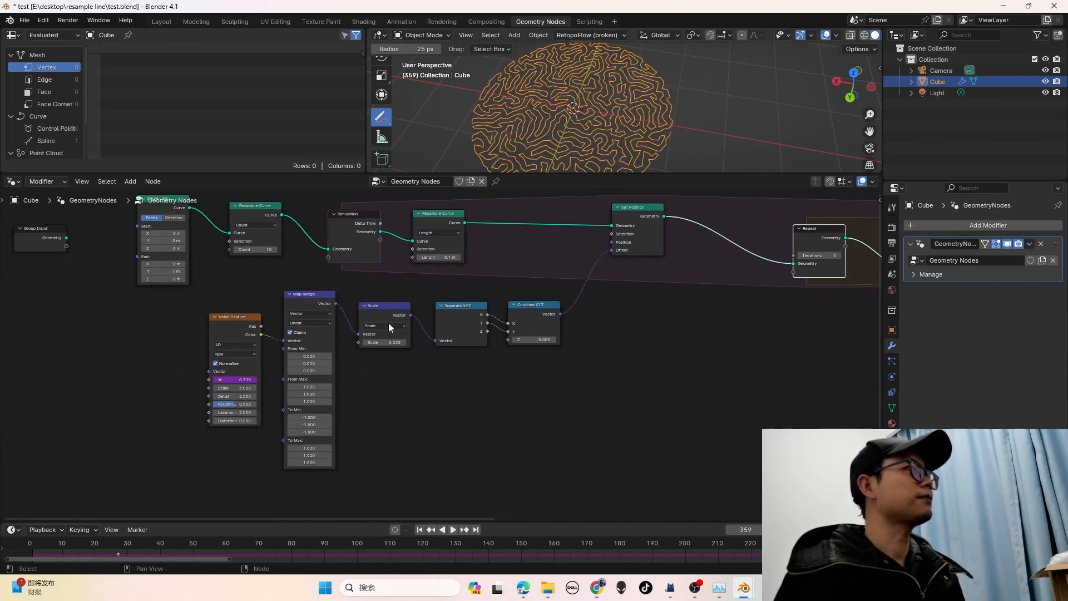
middle_click_drag(338, 318, 328, 329)
left_click_drag(248, 296, 639, 465)
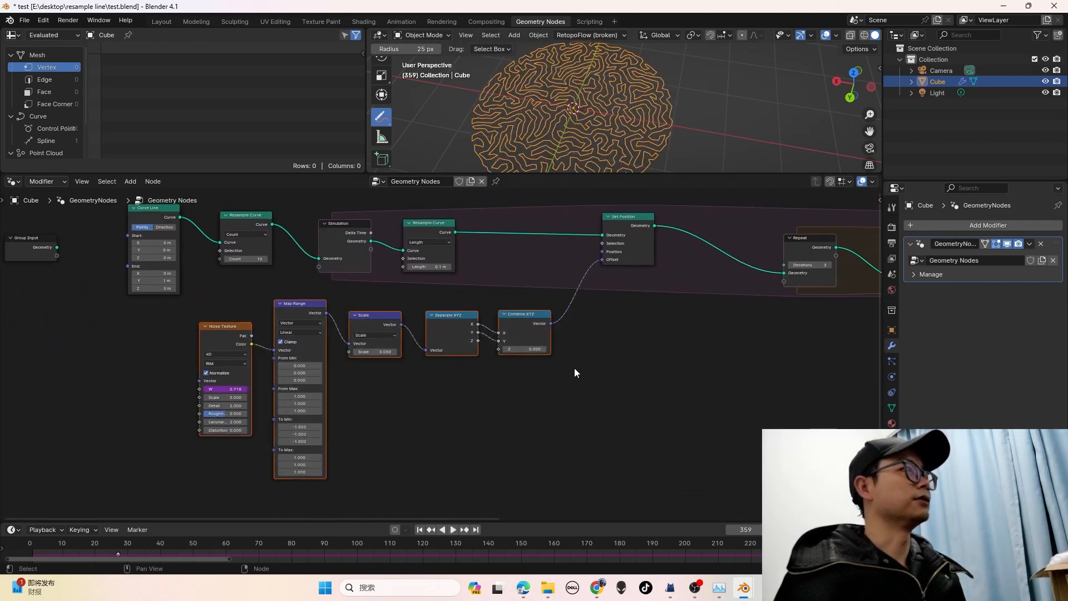
left_click_drag(532, 320, 631, 342)
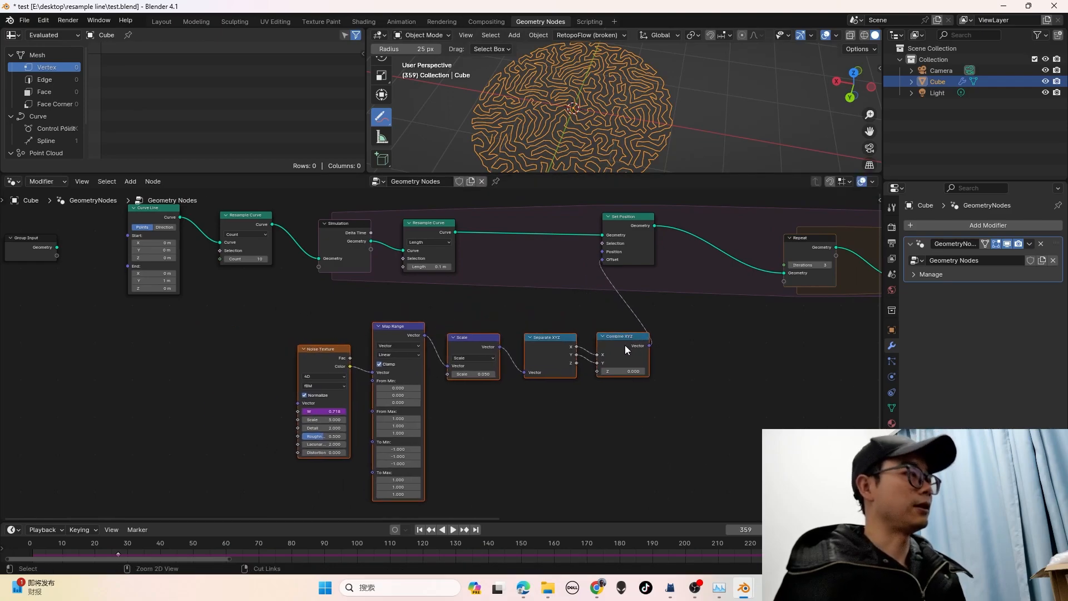
key("ctrl+j")
Label the frame around the noise nodes "noise force"
scroll(556, 333, "up", 1)
right_click(522, 308)
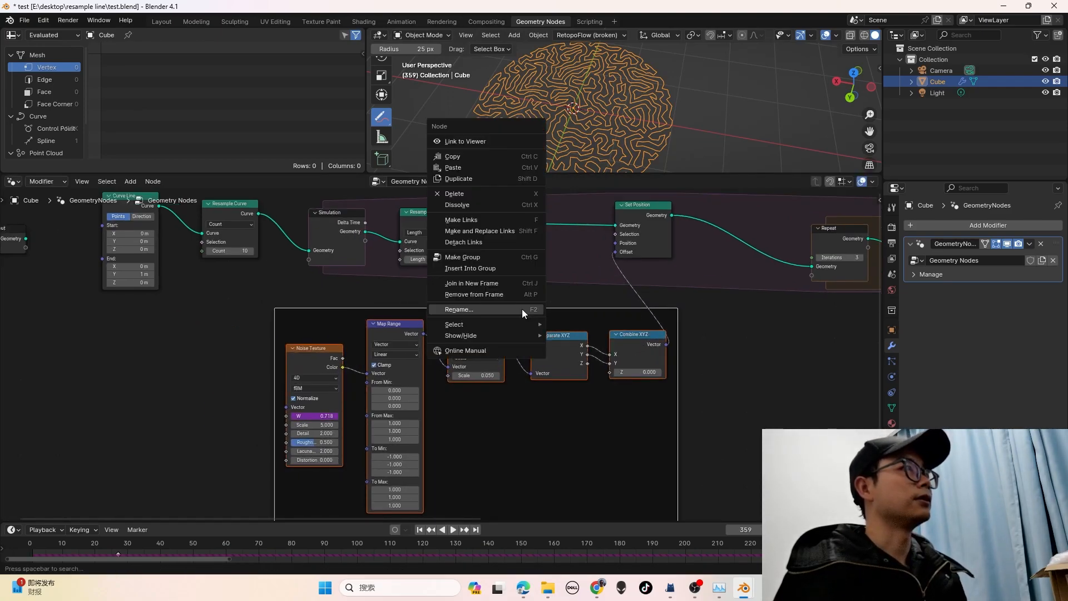
left_click(522, 309)
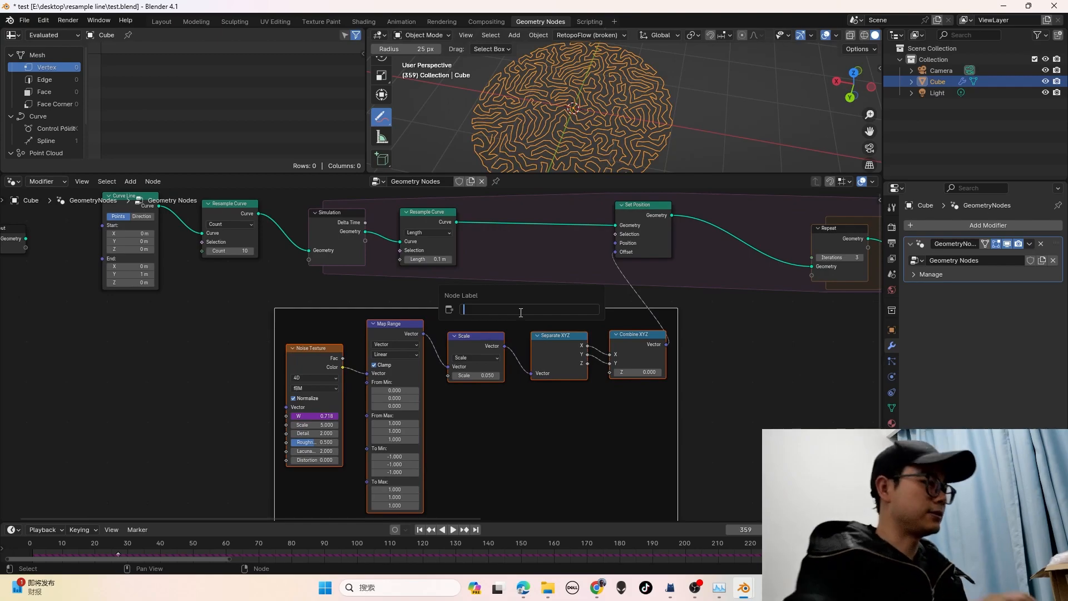
type("noise force")
key("Return")
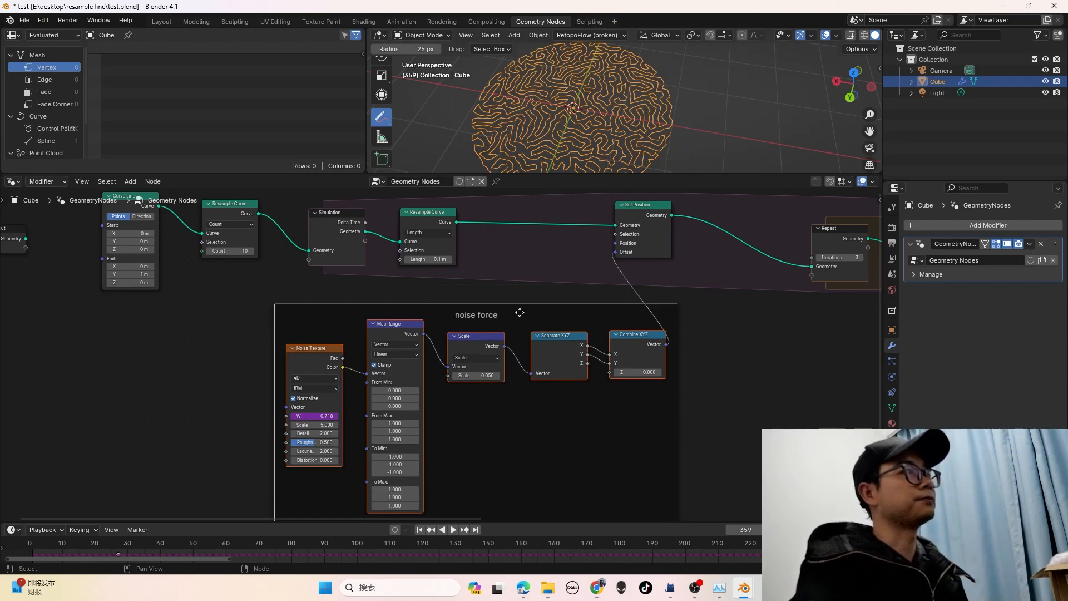
Join the two Repeat nodes and the NodeGroup between them in a new frame
scroll(520, 312, "right", 10)
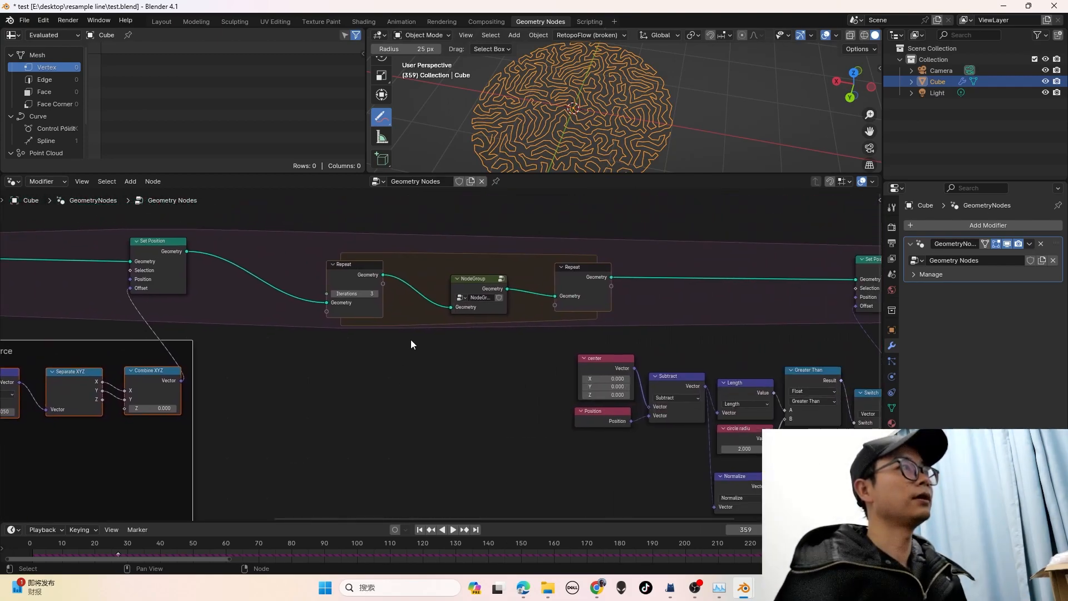
left_click_drag(279, 231, 662, 333)
right_click(571, 312)
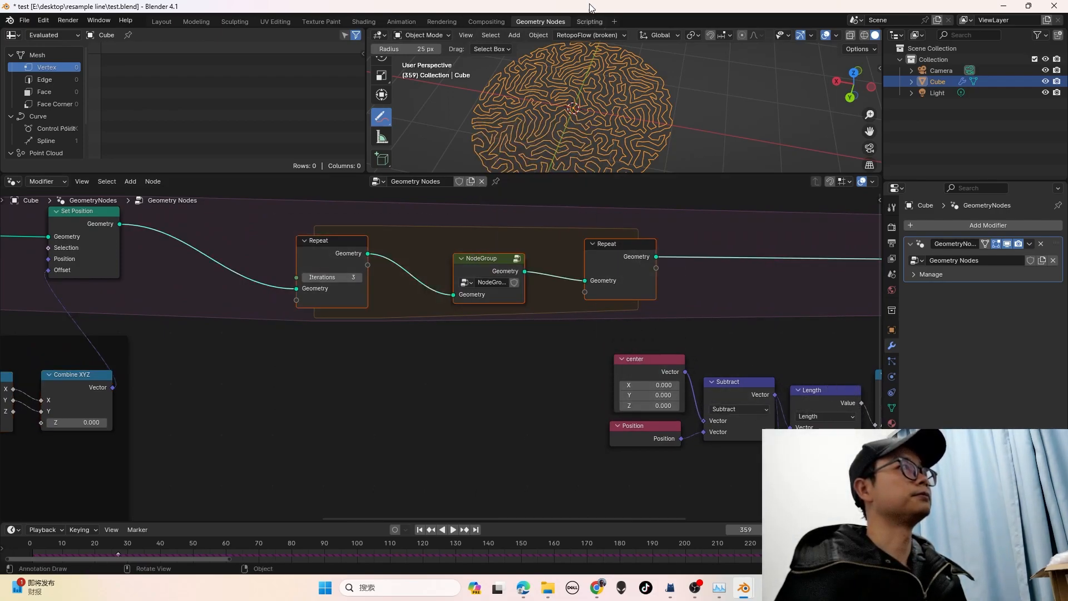
key("ctrl+j")
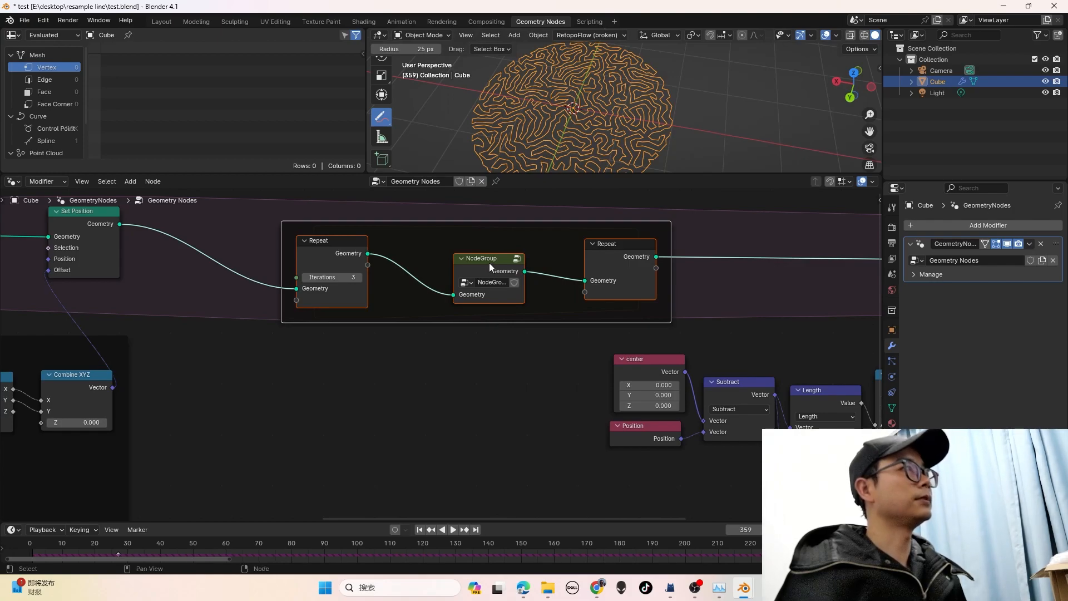
Label the frame around the two Repeat nodes and the NodeGroup "reject force interation"
right_click(488, 216)
left_click(489, 216)
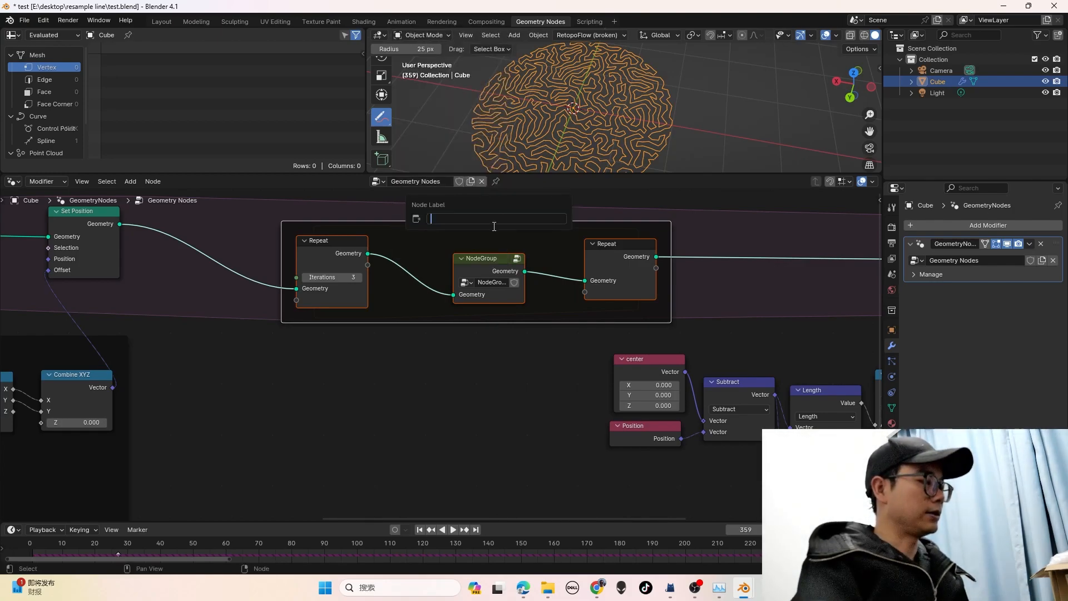
type("reject f")
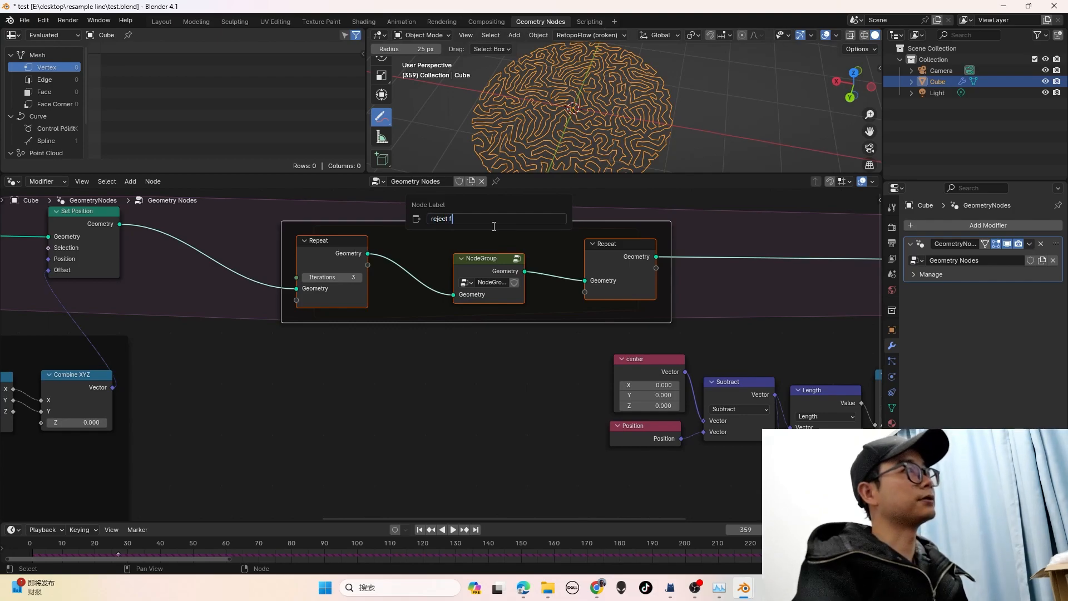
type("orce inter")
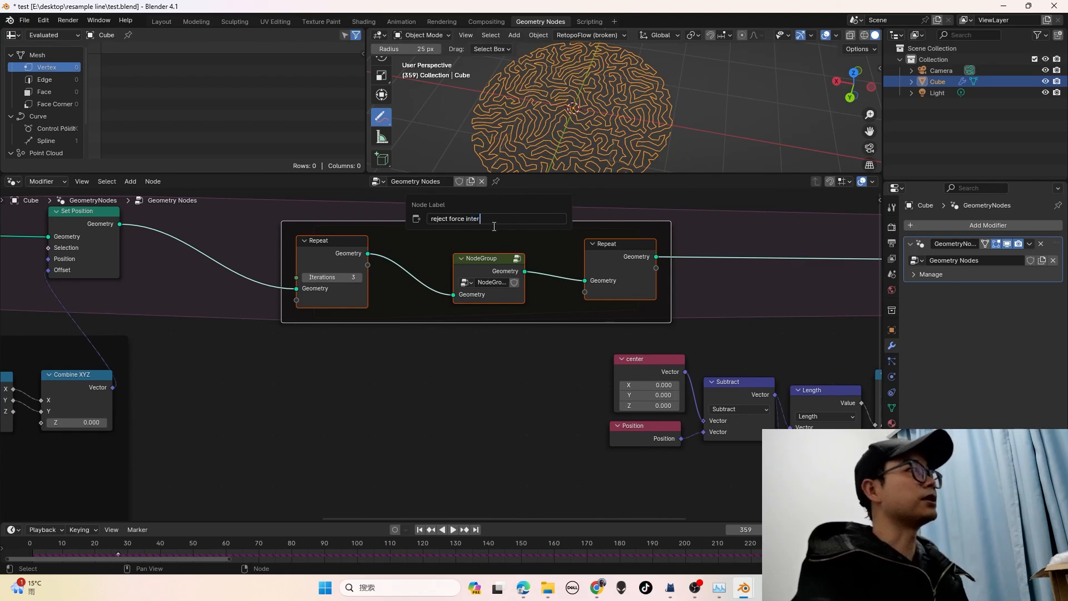
key("Return")
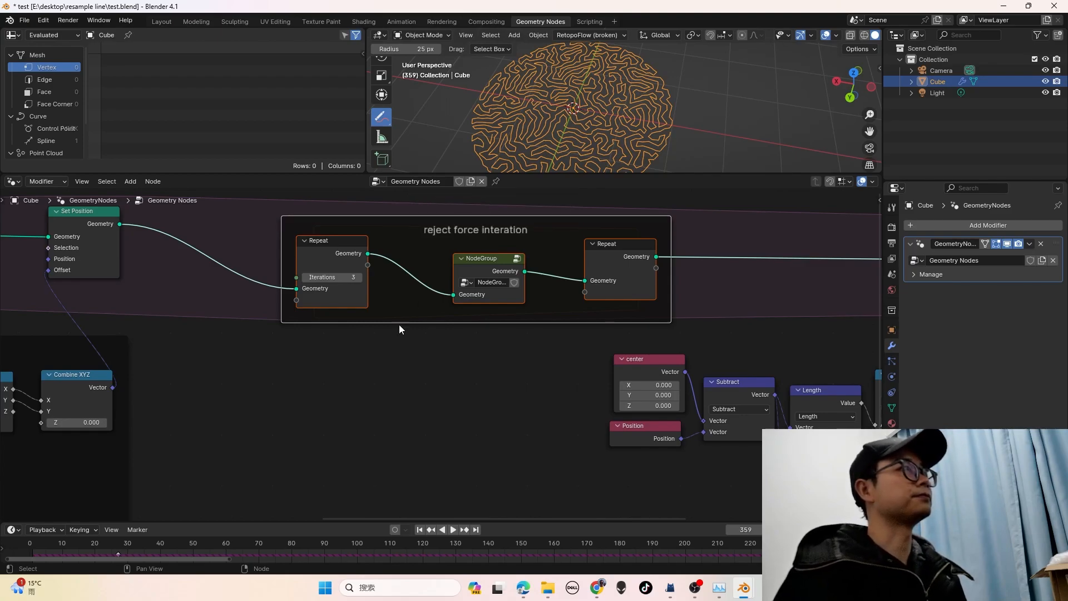
Join the circle-limit nodes from center through Switch and the last Set Position node in a new frame
scroll(419, 299, "down", 3)
middle_click_drag(401, 380, 311, 334)
left_click_drag(716, 472, 462, 342)
left_click_drag(672, 230, 710, 326)
key("ctrl+g")
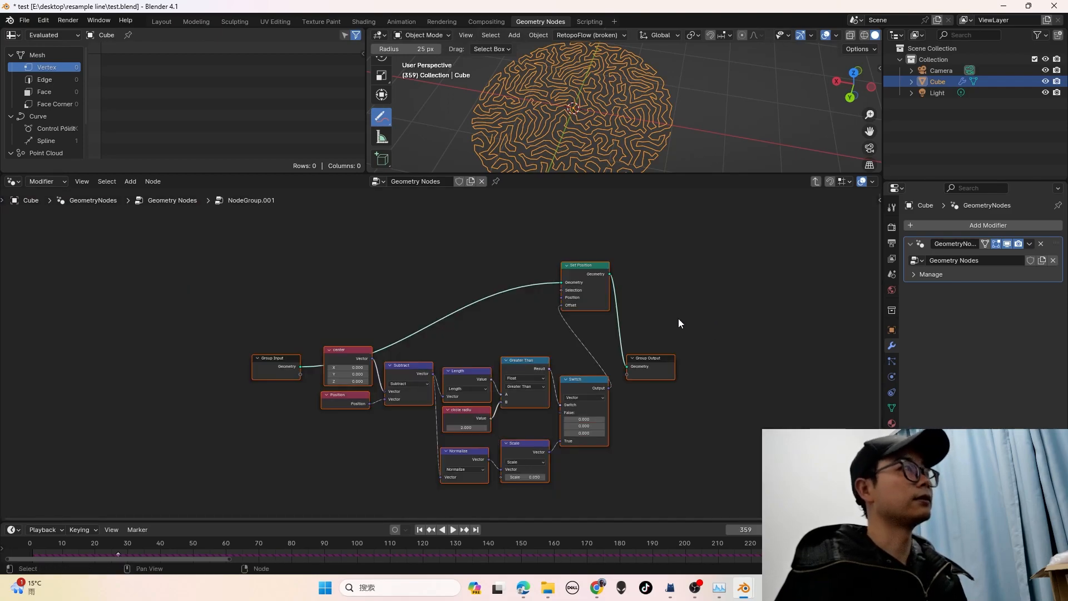
key("ctrl+z")
scroll(577, 370, "down", 2)
middle_click_drag(520, 341, 84, 237)
scroll(460, 295, "down", 2)
middle_click_drag(670, 308, 149, 285)
scroll(145, 286, "up", 2)
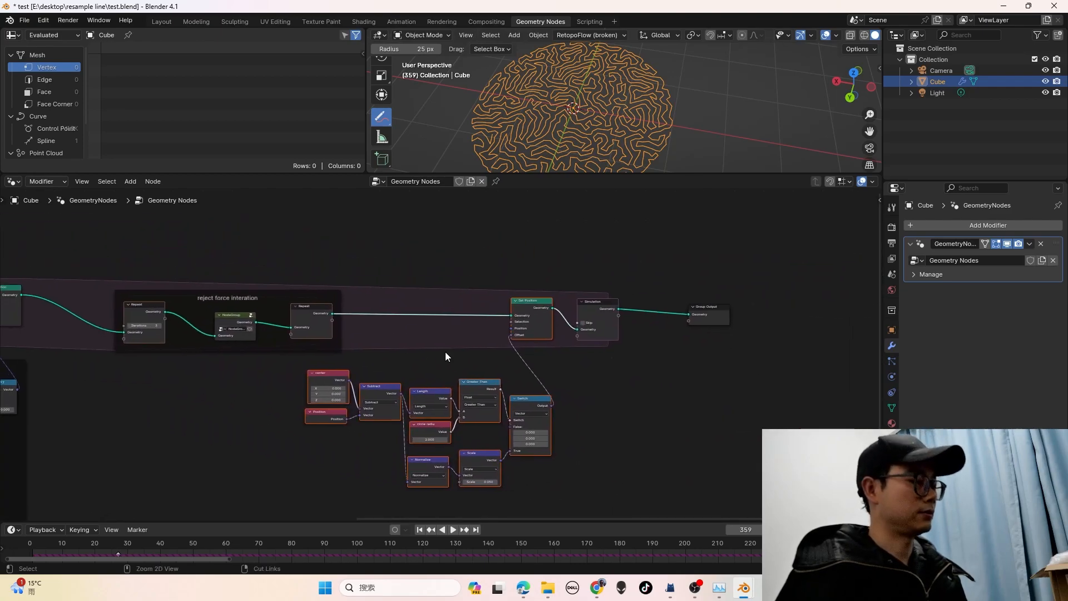
key("ctrl+j")
Spread the layout by shifting the Simulation output, Group Output and framed circle-limit nodes away from the "reject force interation" frame
scroll(440, 354, "up", 1)
middle_click_drag(420, 359, 443, 355)
scroll(650, 309, "down", 1)
left_click_drag(759, 387, 617, 276)
left_click_drag(619, 315, 738, 324)
left_click(539, 307)
left_click_drag(545, 305, 580, 307)
left_click_drag(594, 487, 332, 383)
left_click_drag(345, 382, 400, 381)
Label the Set Position node in the circle-limit frame "limitations space"
scroll(538, 298, "up", 1)
key("F2")
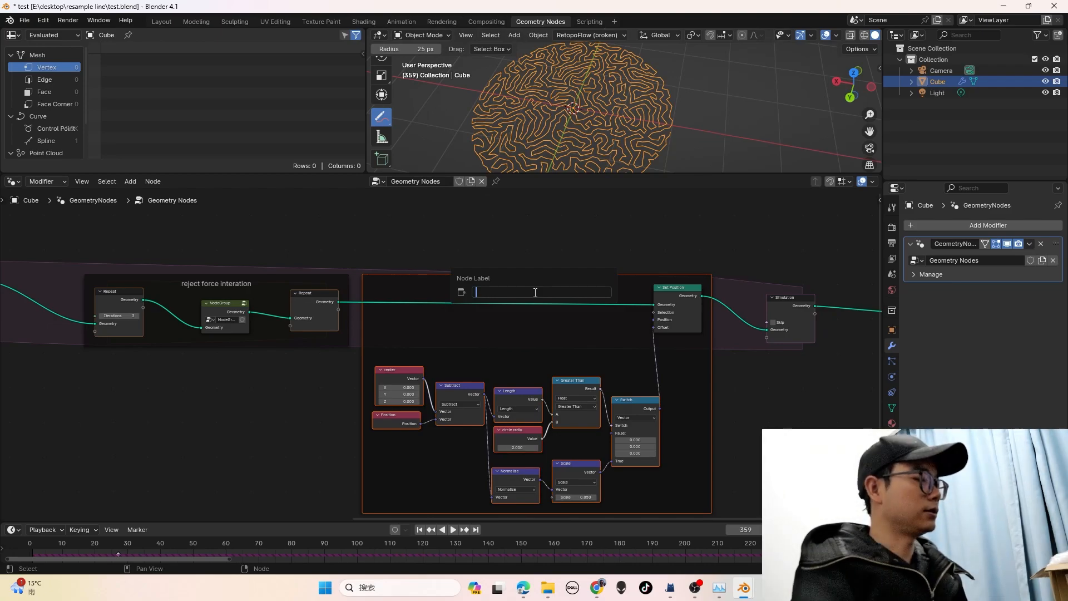
type("limitations")
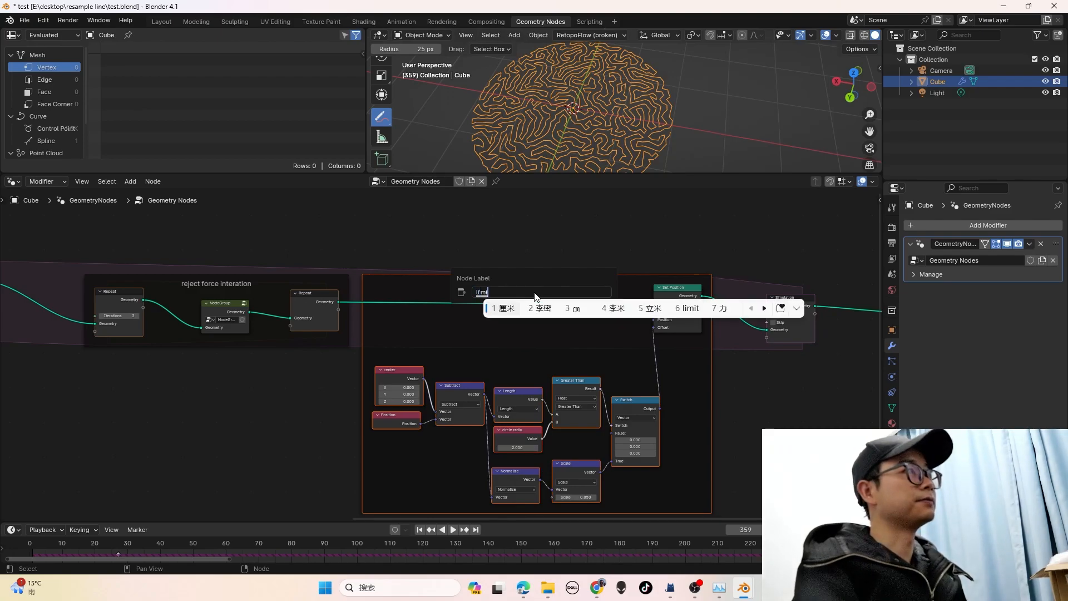
key("Return")
type("space")
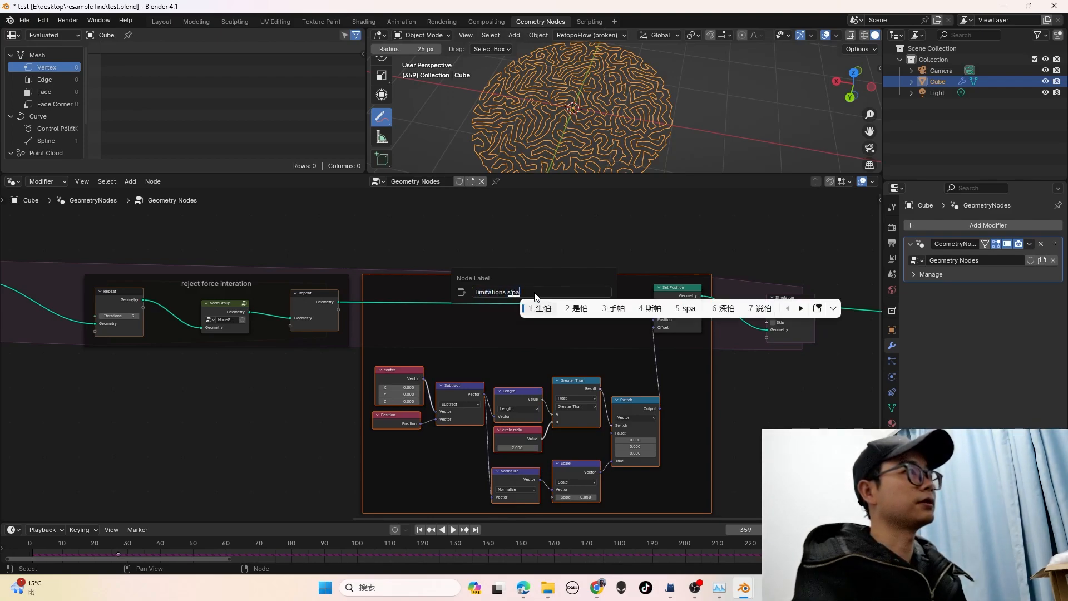
key("Return")
key("Return")
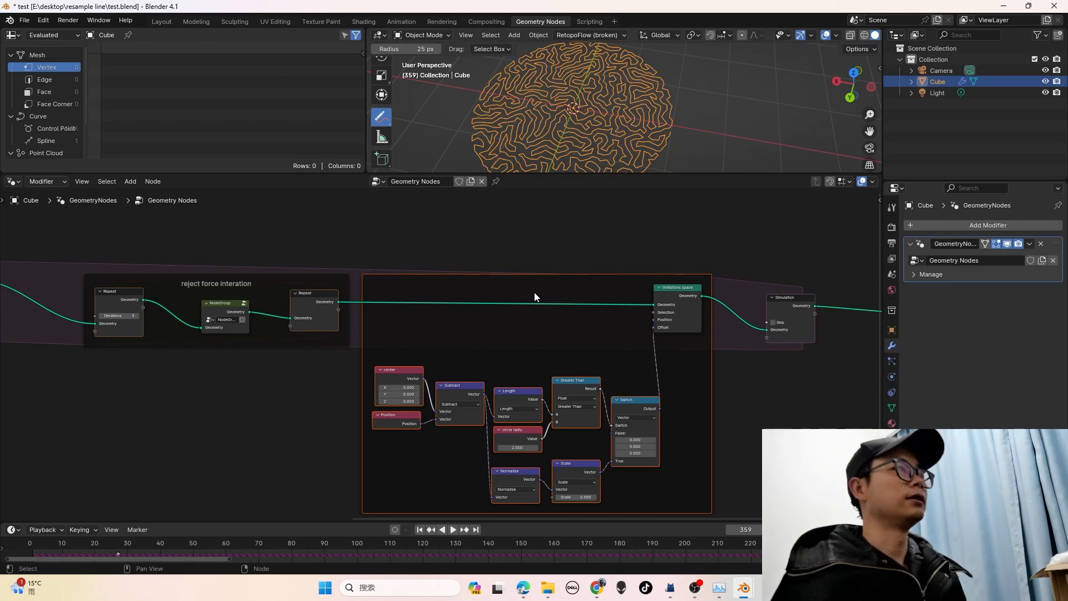
Label the frame around the circle-limit nodes "limitation space"
right_click(534, 293)
left_click(534, 292)
middle_click_drag(498, 283, 481, 279)
left_click(481, 280)
left_click(506, 278)
right_click(506, 279)
left_click(506, 278)
type("limitation space")
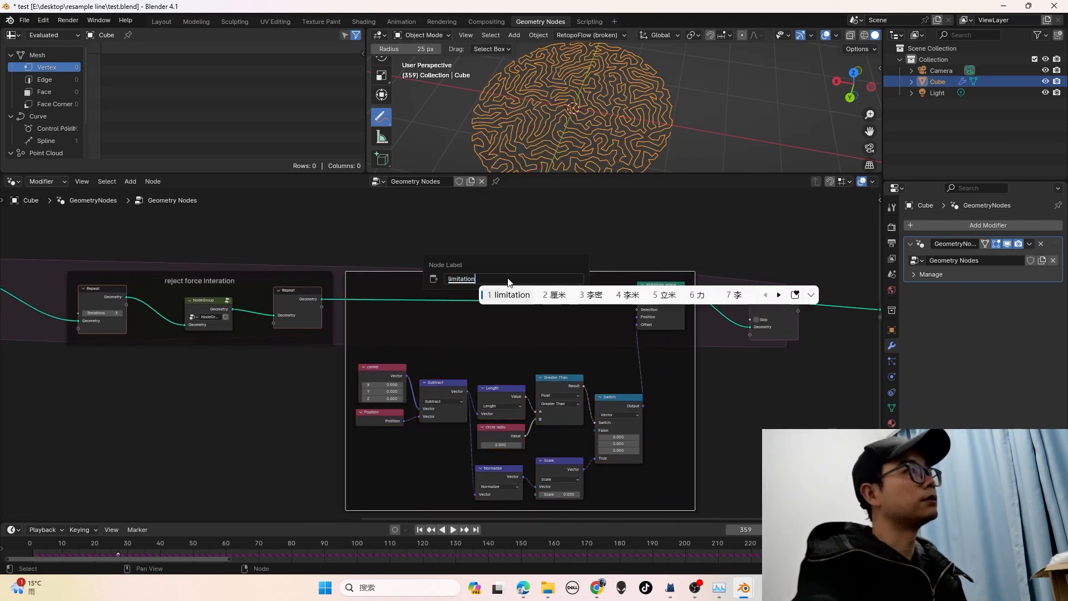
key("Return")
key("Return")
Move Group Output farther from the Simulation output and insert a Set Spline Type node on the link between them
middle_click_drag(778, 325, 306, 326)
scroll(406, 326, "up", 1)
middle_click_drag(406, 326, 466, 354)
left_click_drag(519, 330, 825, 335)
scroll(449, 334, "up", 1)
middle_click_drag(539, 372, 492, 366)
key("shift+a")
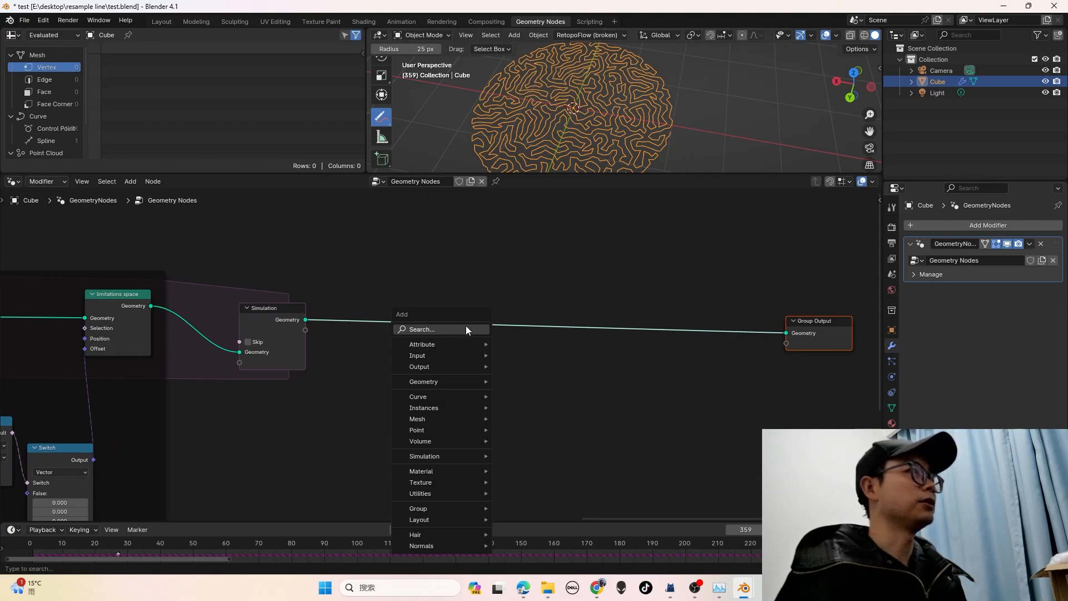
left_click(469, 327)
type("set")
key("Return")
type("splin")
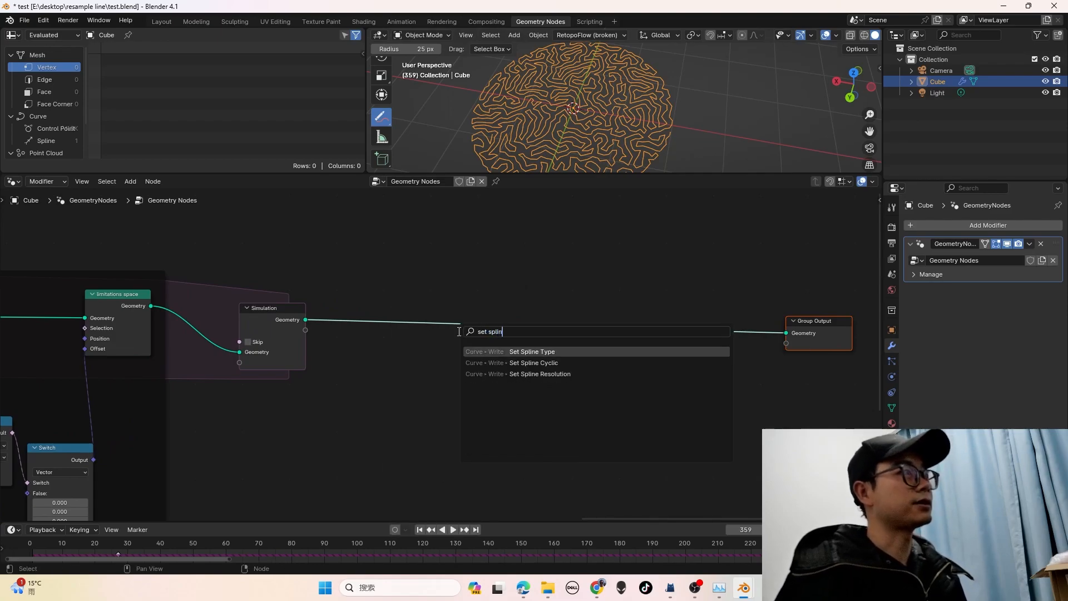
left_click(522, 351)
left_click(413, 288)
scroll(436, 307, "up", 1)
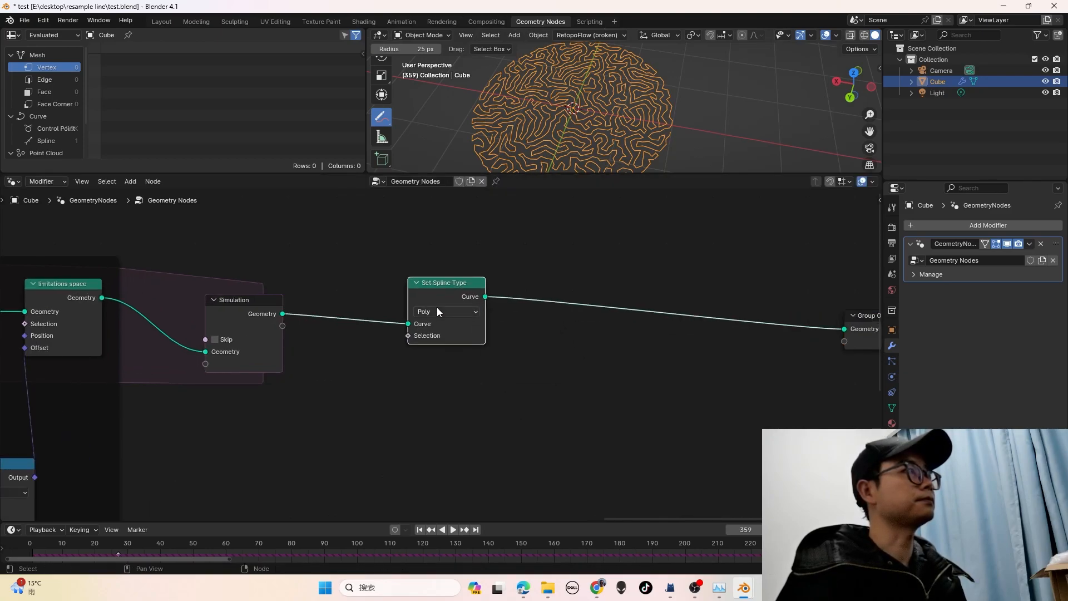
Set the spline type to NURBS, inspect the smoothed curves in the viewport and save the file
left_click(436, 307)
left_click(441, 374)
scroll(564, 144, "up", 2)
middle_click_drag(563, 145, 653, 91)
scroll(653, 113, "up", 2)
scroll(518, 306, "down", 3)
key("ctrl+s")
scroll(538, 314, "down", 2)
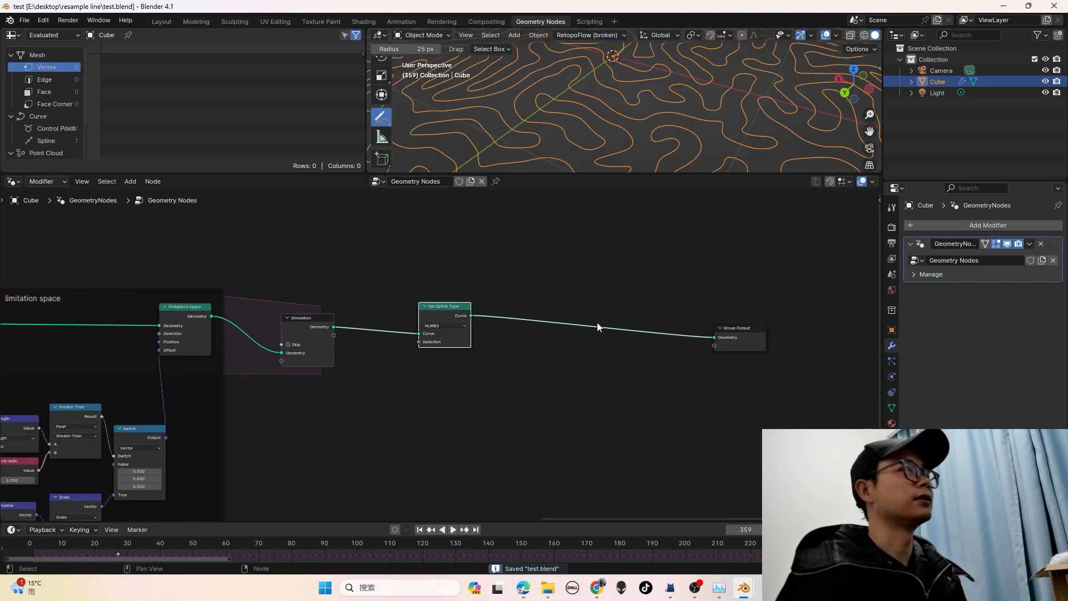
Move Group Output farther away and insert a Curve to Mesh node between Set Spline Type and Group Output
left_click_drag(748, 336, 805, 335)
middle_click_drag(725, 324, 576, 314)
left_click_drag(629, 325, 738, 323)
key("shift+a")
left_click(455, 255)
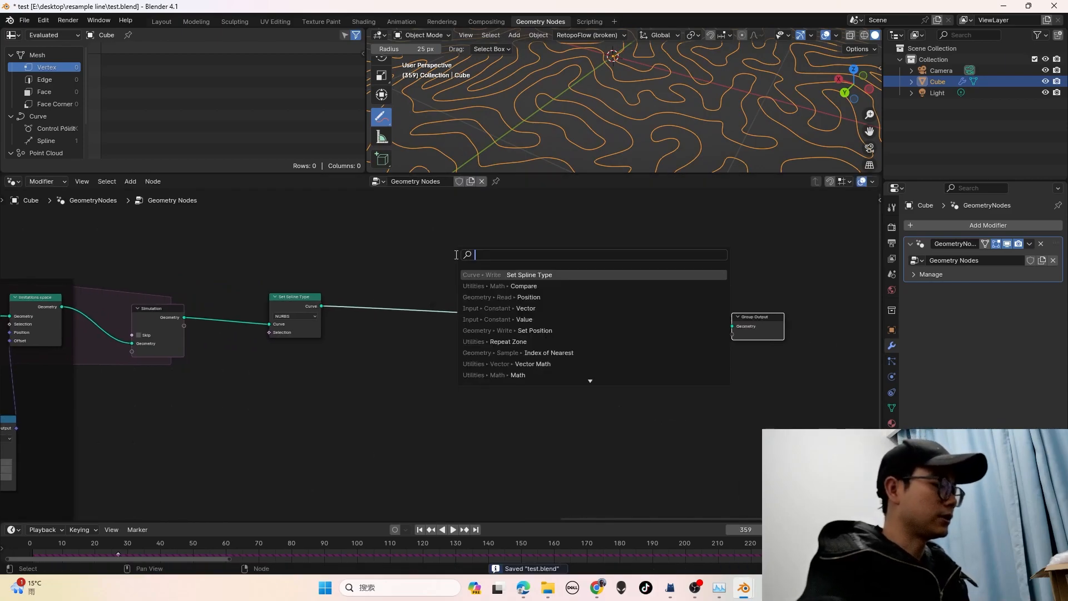
type("curc")
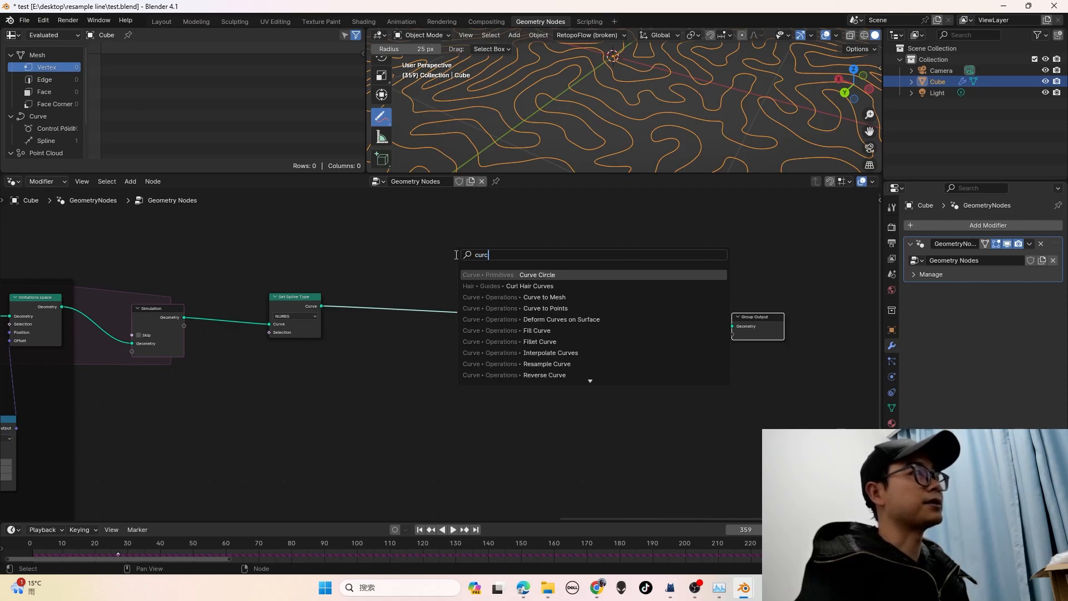
type(" tom")
key("Return")
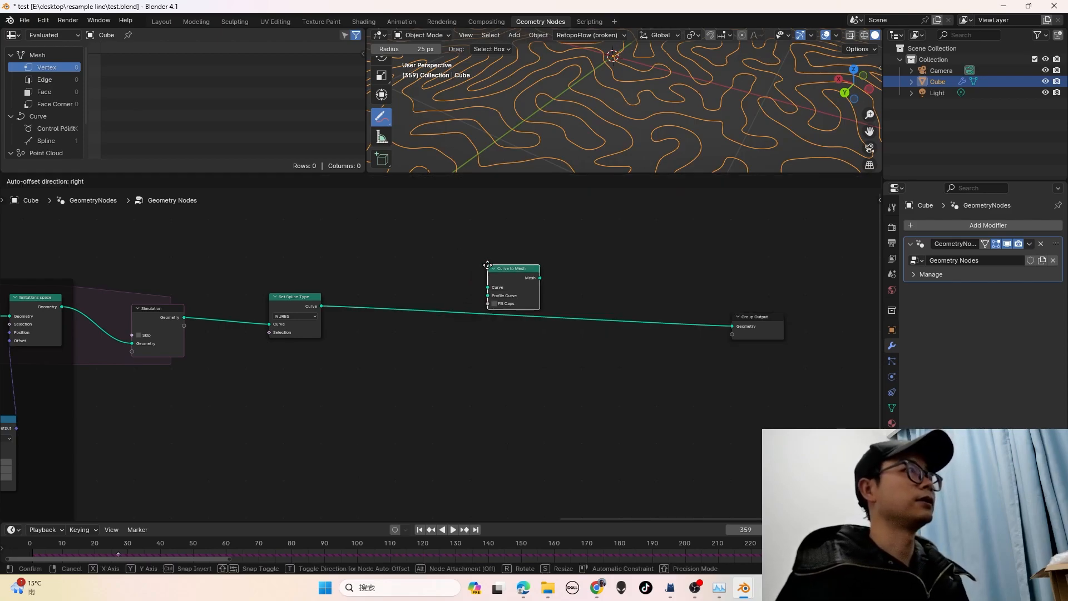
left_click(512, 297)
scroll(534, 333, "up", 2)
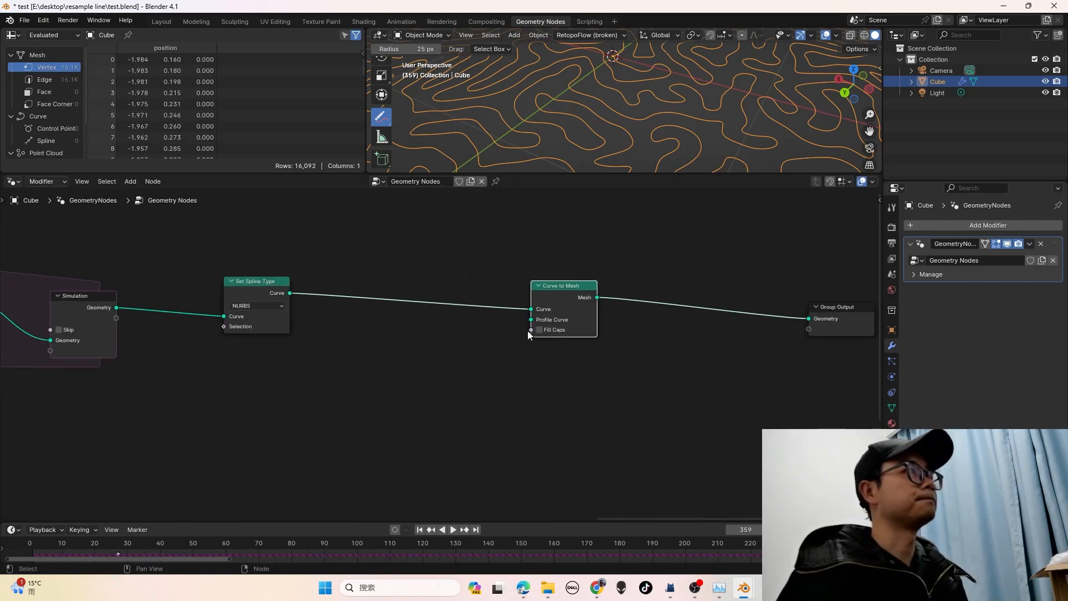
Add a Curve Circle node connected to the Profile Curve input of Curve to Mesh
left_click_drag(531, 320, 509, 376)
type("circ")
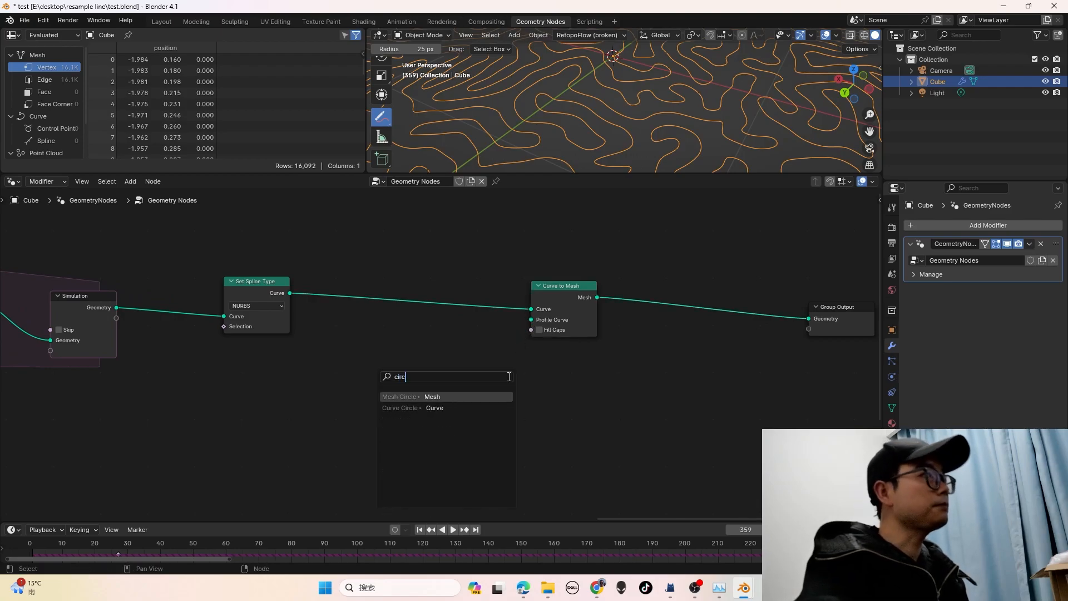
type("l")
left_click(434, 408)
left_click(458, 410)
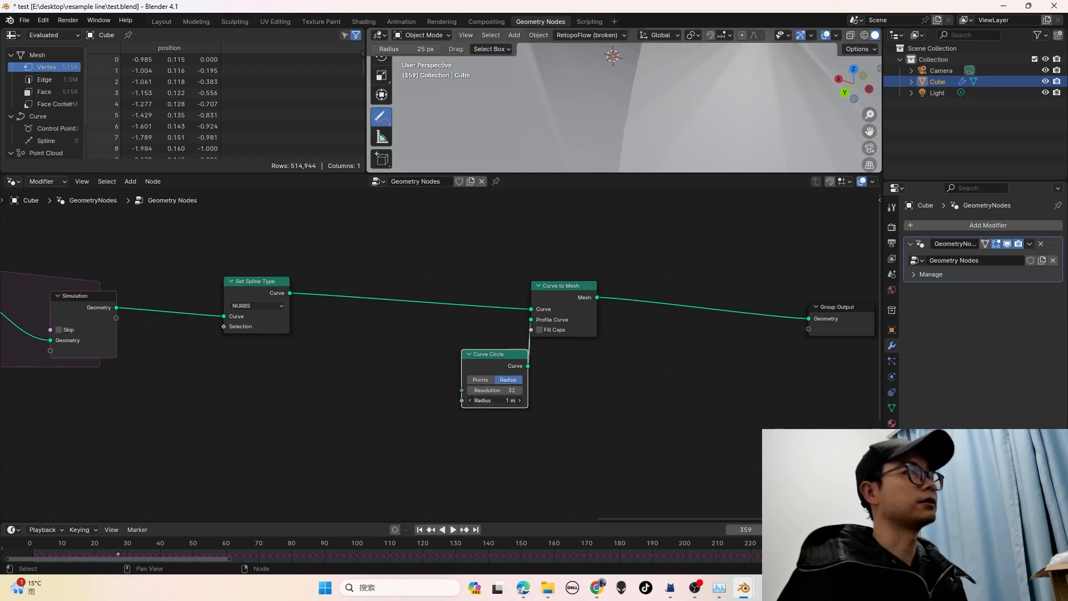
Set the Curve Circle's radius to 0.03 m and its resolution to 8
left_click_drag(473, 400, 493, 401)
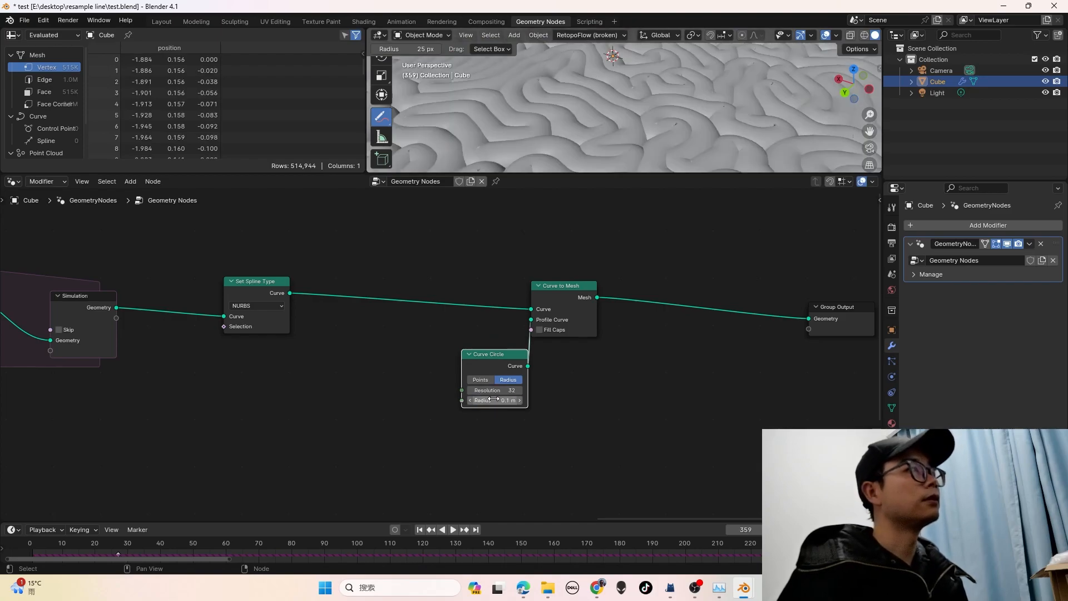
left_click(490, 399)
key("BackSpace")
type(".03")
key("Return")
scroll(529, 389, "up", 2)
left_click(501, 403)
type("8")
key("Return")
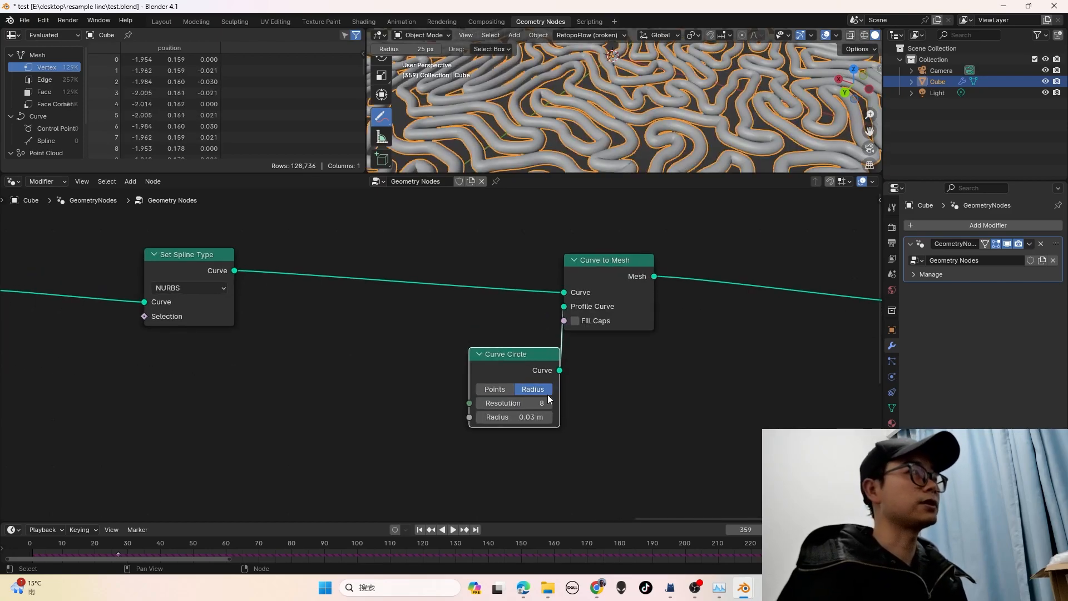
Move the Curve to Mesh and Curve Circle nodes close to Group Output and save the file
scroll(573, 364, "down", 2)
left_click_drag(635, 434, 469, 253)
left_click_drag(583, 276, 774, 257)
middle_click_drag(751, 269, 693, 267)
left_click_drag(651, 342, 622, 336)
left_click(632, 337)
scroll(608, 311, "down", 4)
key("ctrl+s")
Set the render engine to Cycles with GPU Compute as the device and save the file
left_click(892, 207)
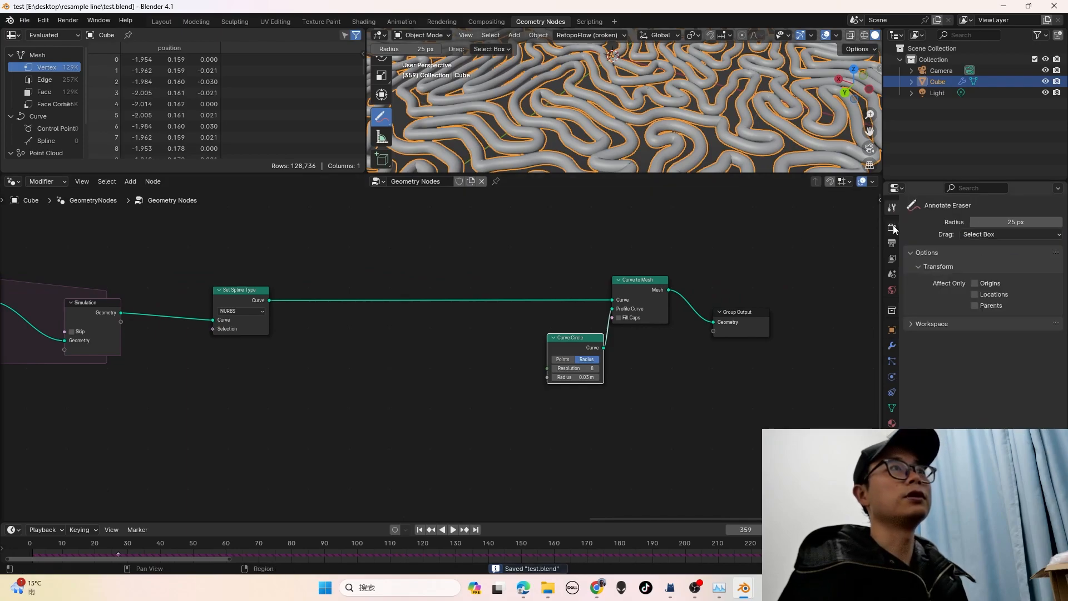
left_click(891, 228)
left_click(975, 226)
left_click(997, 261)
left_click(996, 254)
left_click(999, 278)
key("ctrl+s")
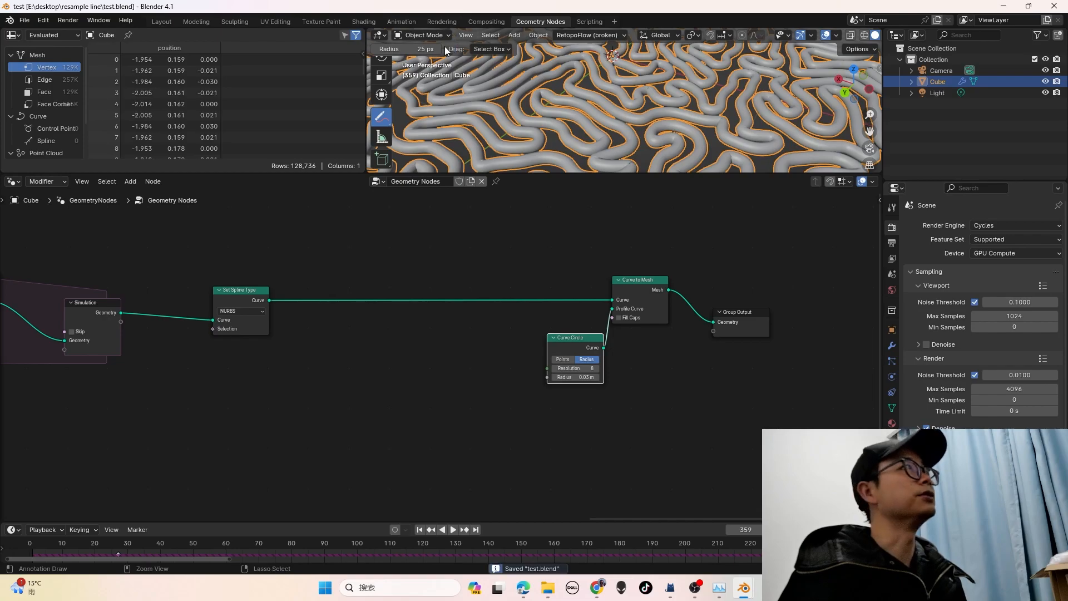
Switch to the Shading workspace and preview the tube mesh with rendered viewport shading
left_click(368, 23)
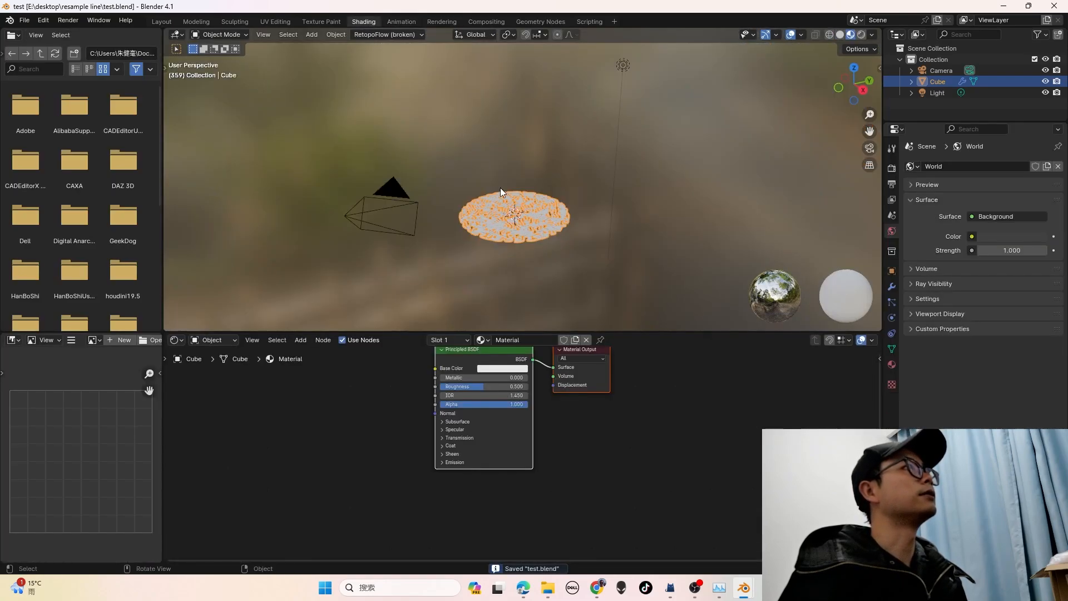
left_click(861, 35)
scroll(560, 228, "up", 3)
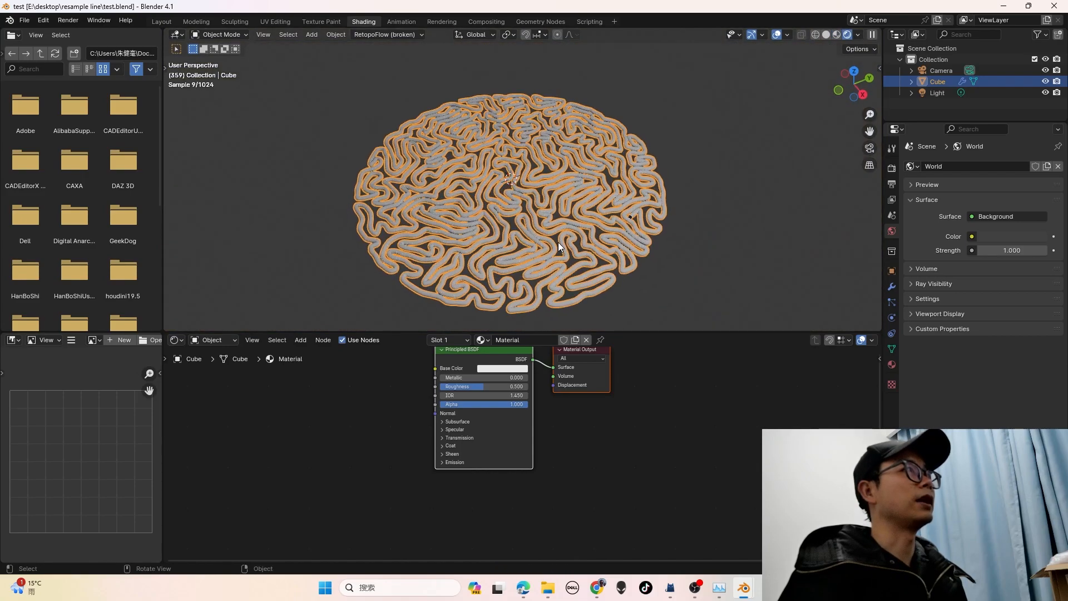
middle_click_drag(542, 371, 551, 390)
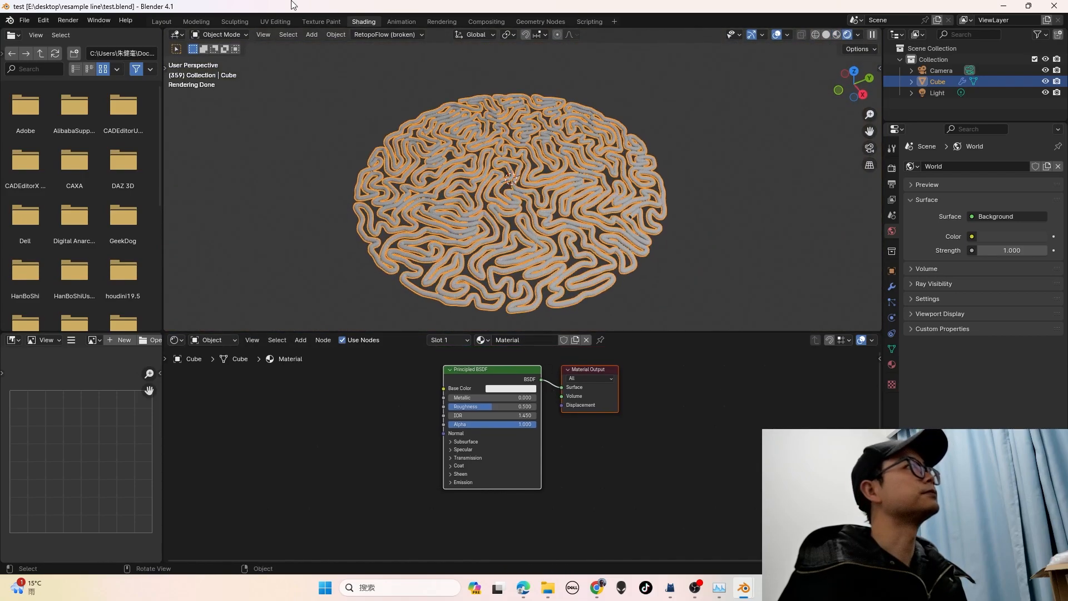
Return to the Geometry Nodes workspace and insert a Set Material node between Curve to Mesh and Group Output
left_click(536, 21)
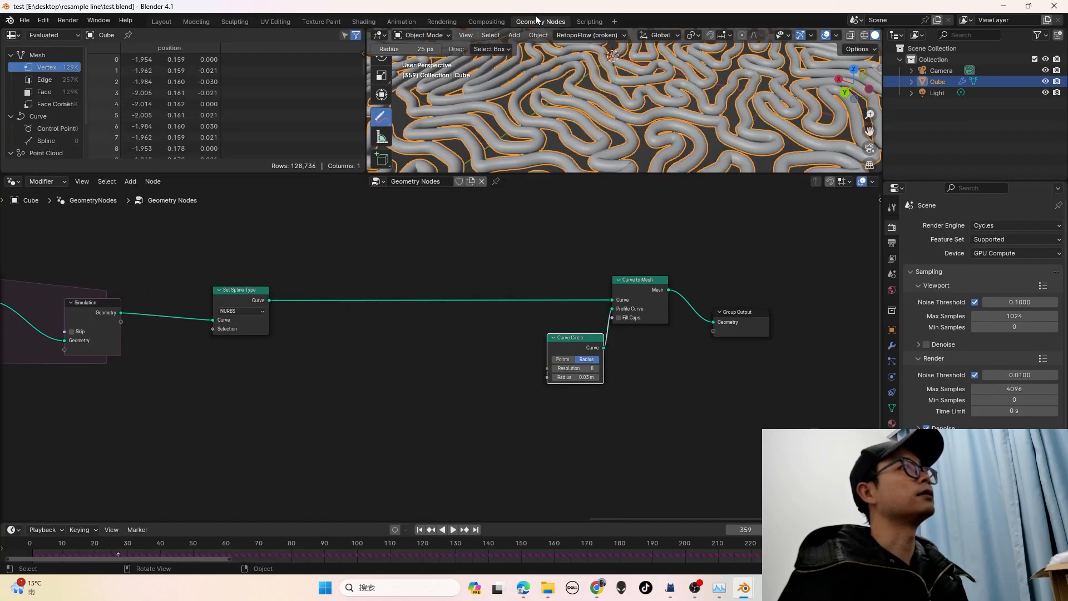
left_click_drag(736, 321, 811, 298)
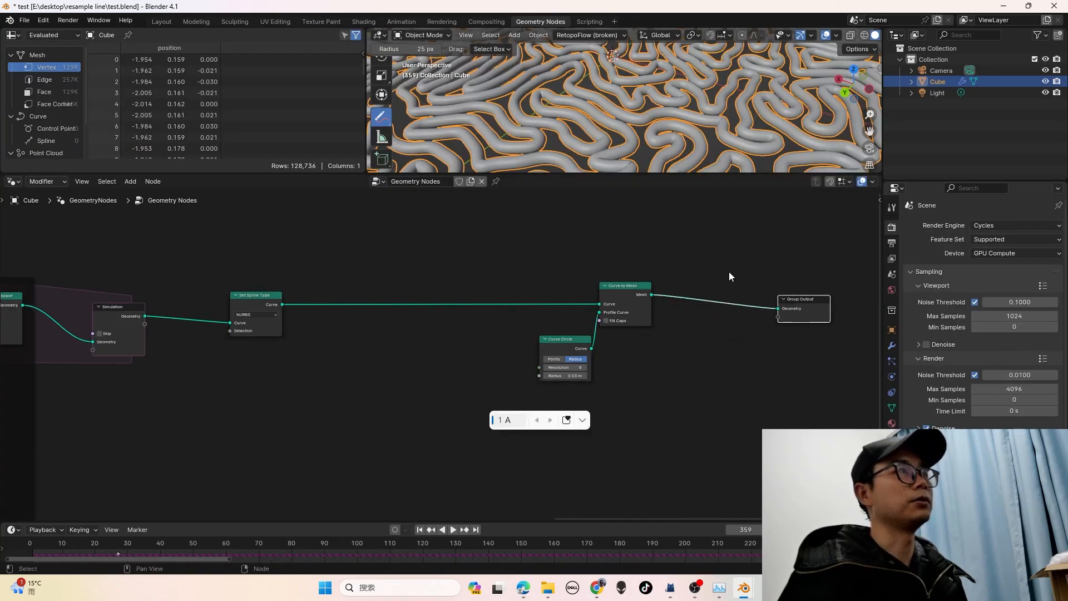
key("shift+a")
type("set mater")
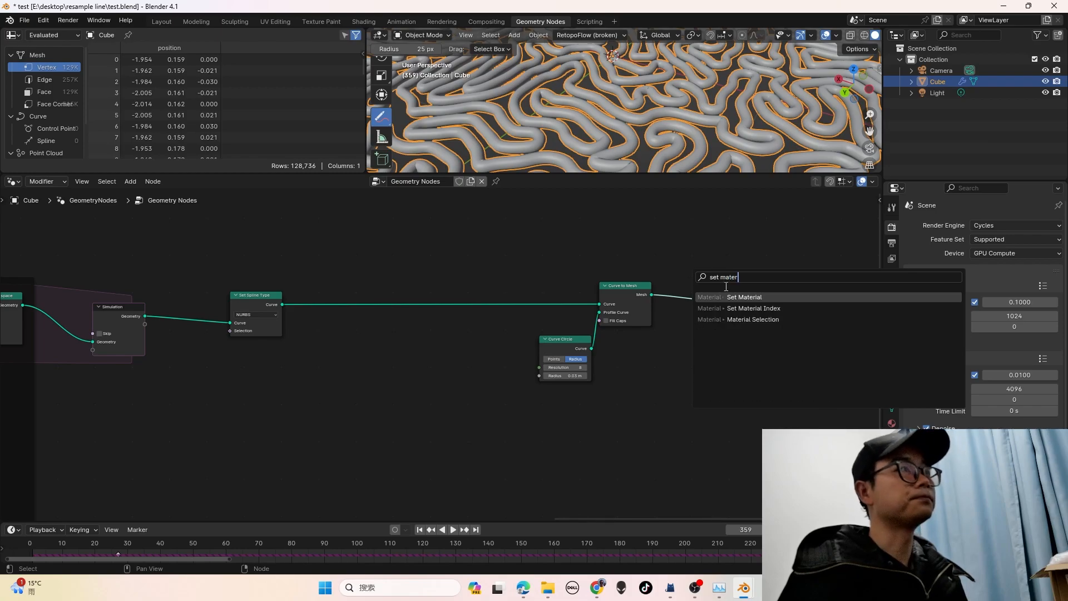
key("Return")
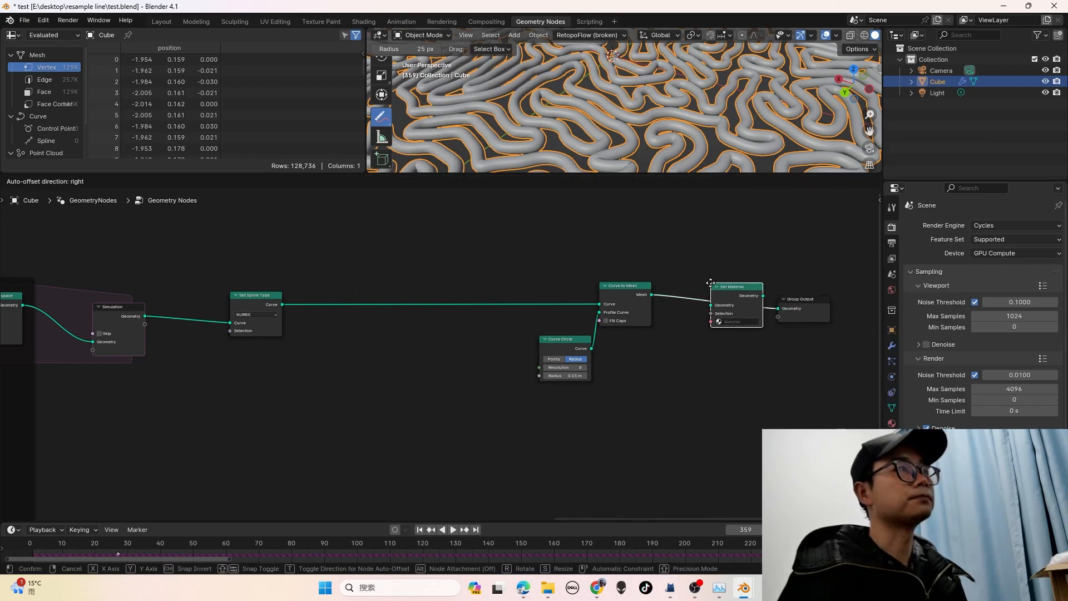
left_click(717, 301)
Move Group Output farther from Set Material and insert a Bake node between them
left_click_drag(769, 305, 848, 301)
middle_click_drag(728, 301, 573, 295)
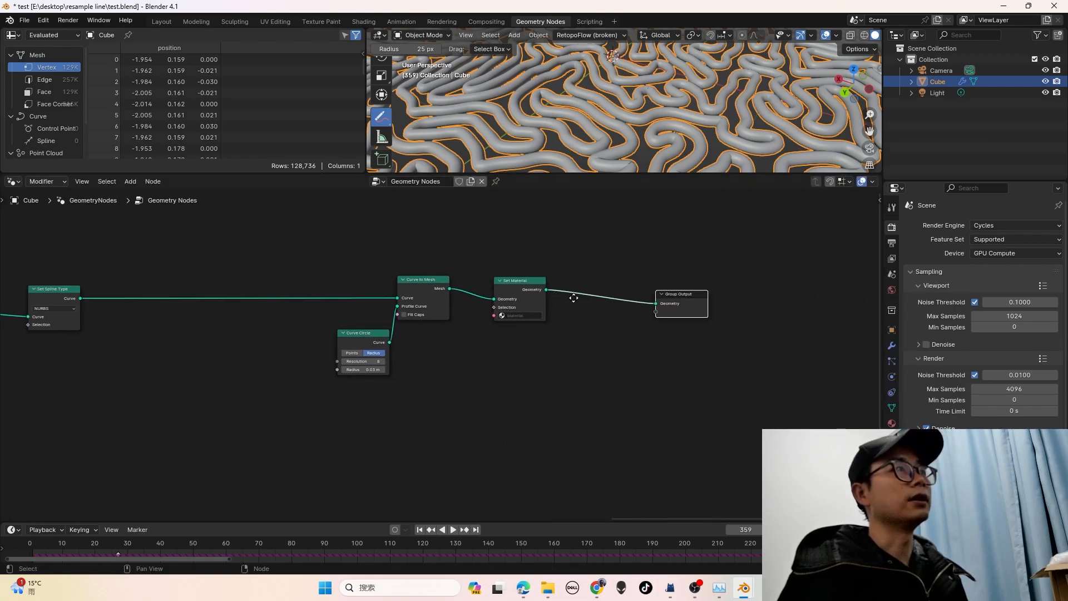
scroll(574, 295, "up", 2)
key("shift+a")
left_click(579, 288)
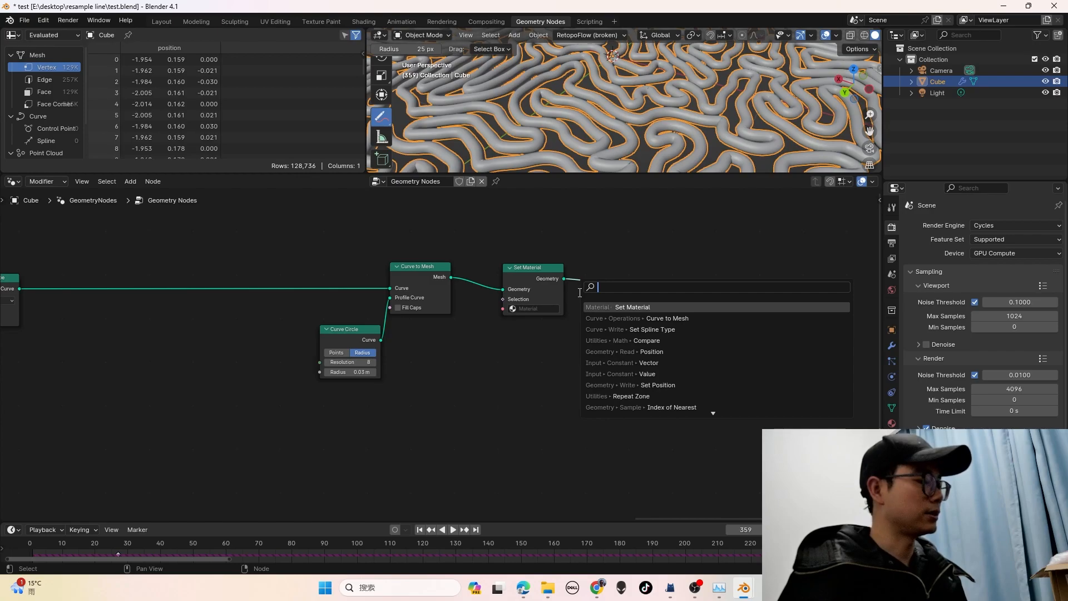
type("bake")
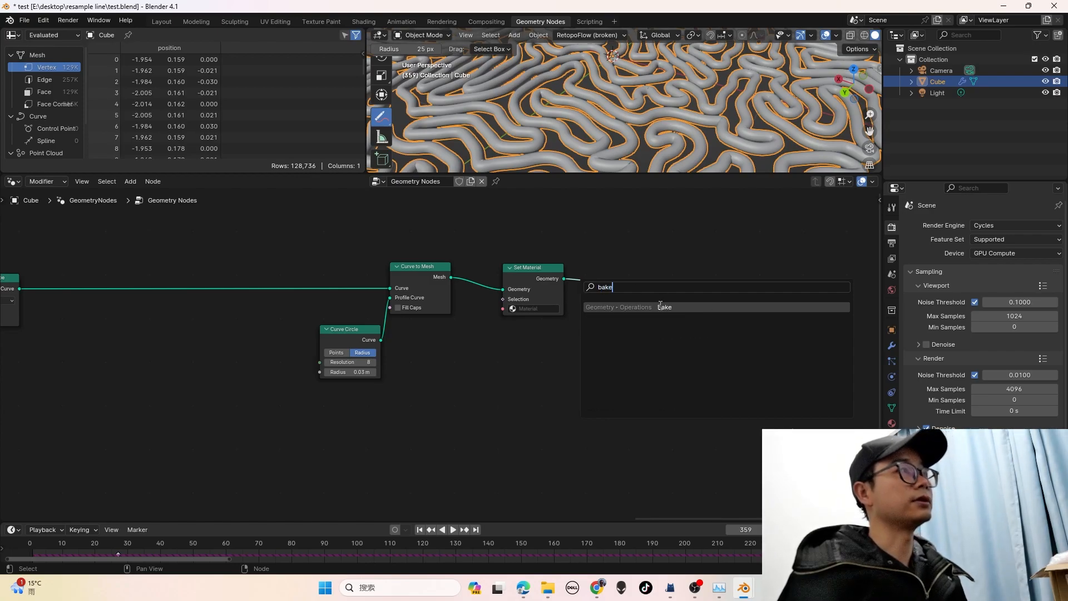
key("Return")
left_click(662, 299)
Insert a Set Shade Smooth node between Set Material and Bake
key("shift+a")
left_click(720, 280)
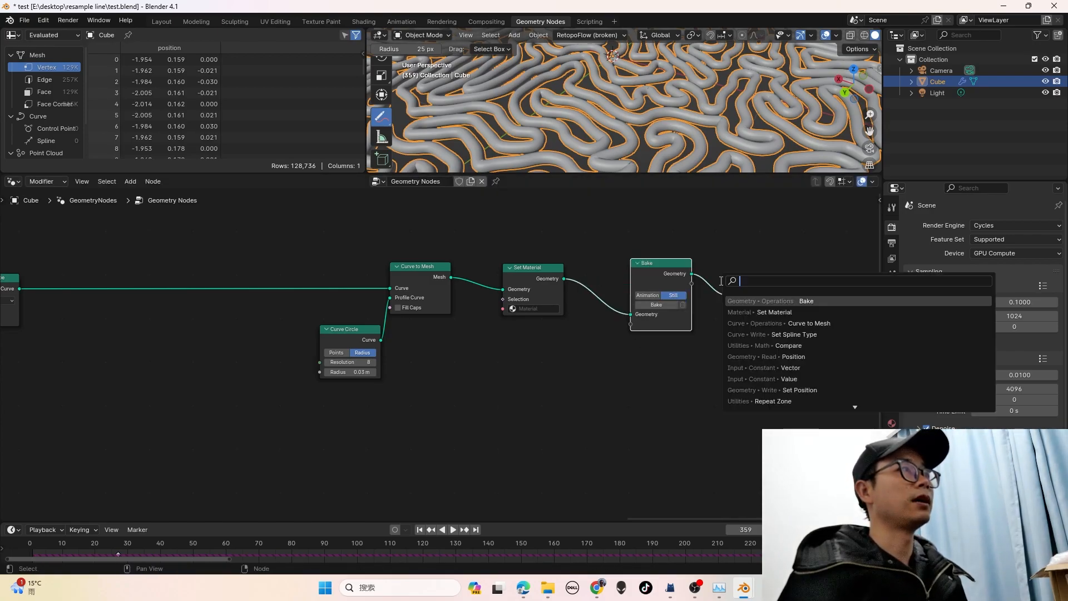
type("set sha")
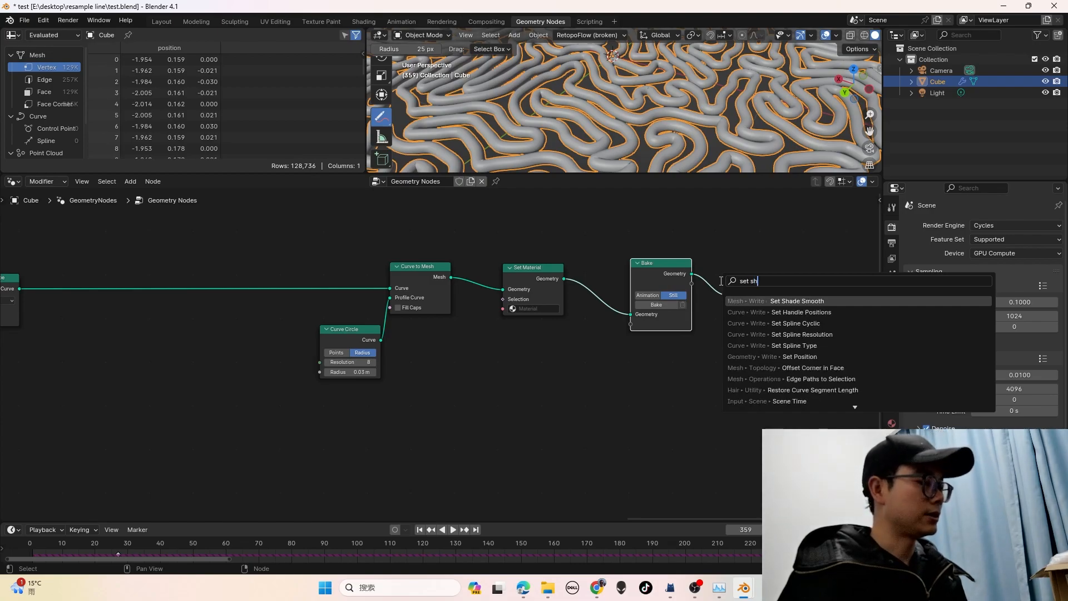
left_click(775, 300)
left_click(630, 314)
Assign the material named Material in the Set Material node
scroll(568, 104, "up", 1)
scroll(611, 149, "down", 1)
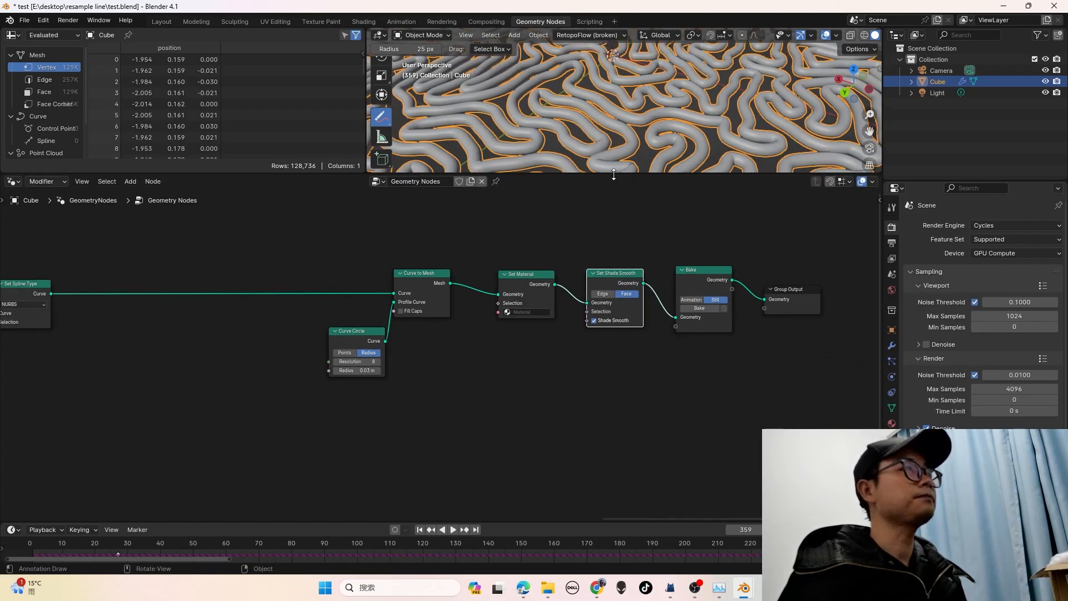
middle_click_drag(607, 269, 618, 269)
left_click(525, 311)
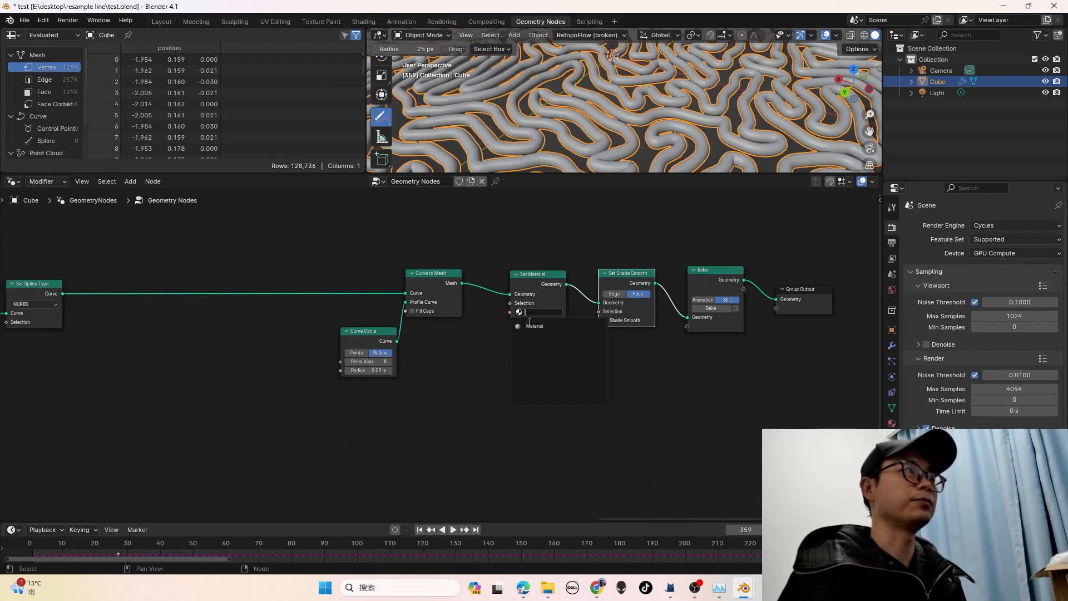
left_click(526, 326)
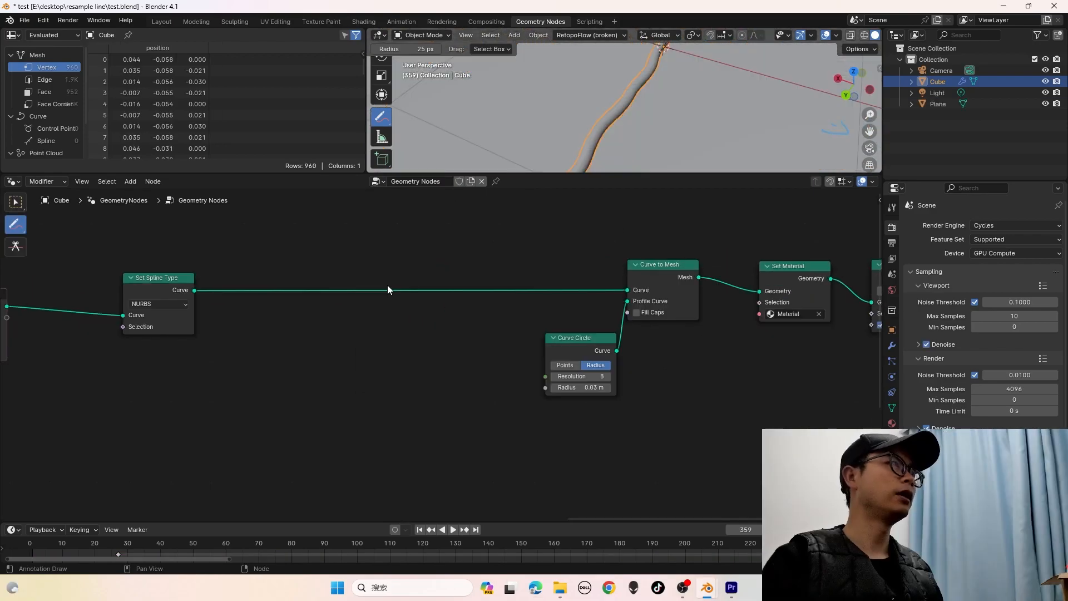
Sketch an S-shaped annotation curve across the area between Set Spline Type and Set Material
mouse_move(387, 289)
middle_mouse_down()
mouse_move(372, 289)
mouse_move(400, 292)
middle_mouse_up()
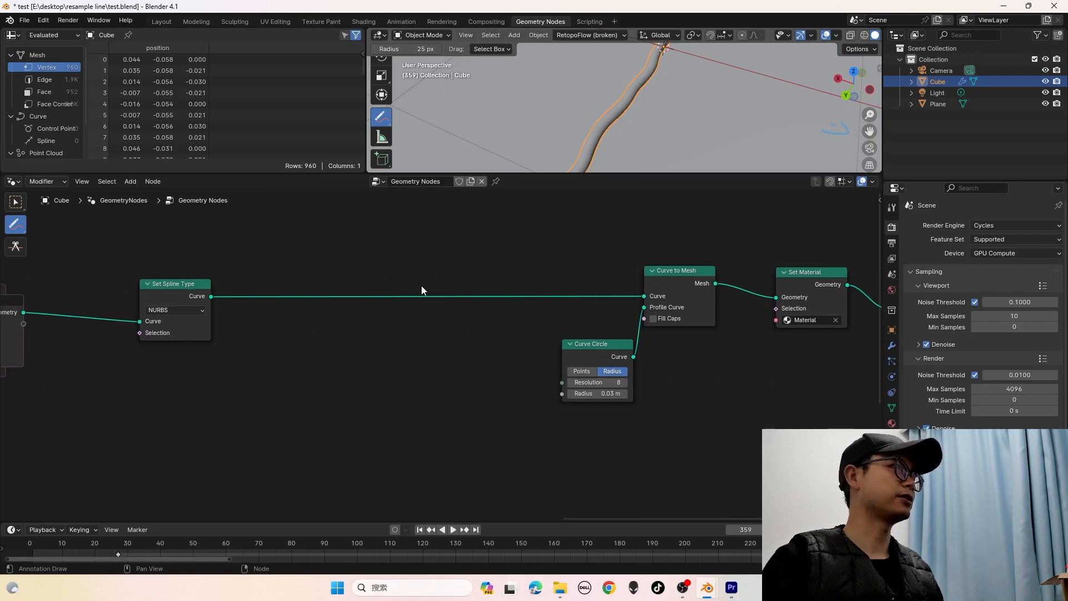
scroll(422, 285, "down", 1)
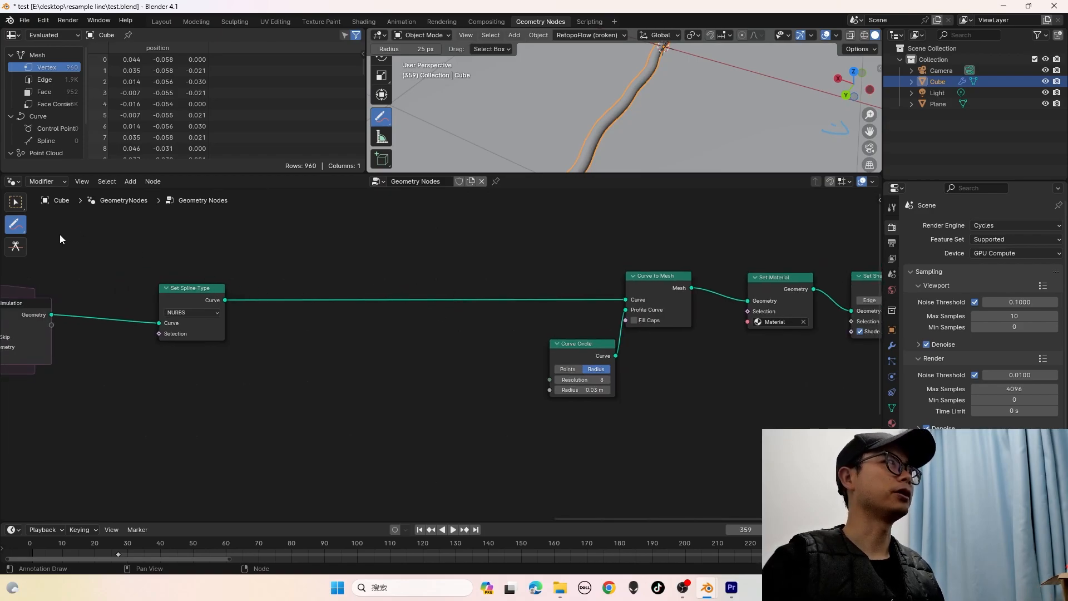
left_click(93, 436, "ctrl")
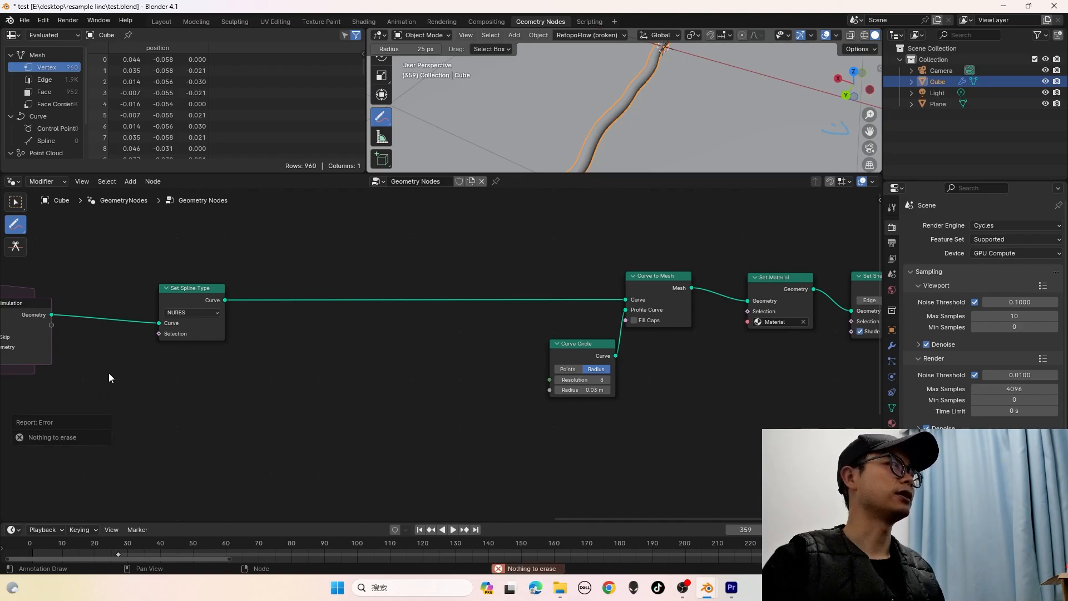
left_click_drag(21, 216, 51, 229)
mouse_move(119, 428)
left_mouse_down()
mouse_move(179, 326)
mouse_move(483, 287)
mouse_move(354, 453)
mouse_move(735, 324)
left_mouse_up()
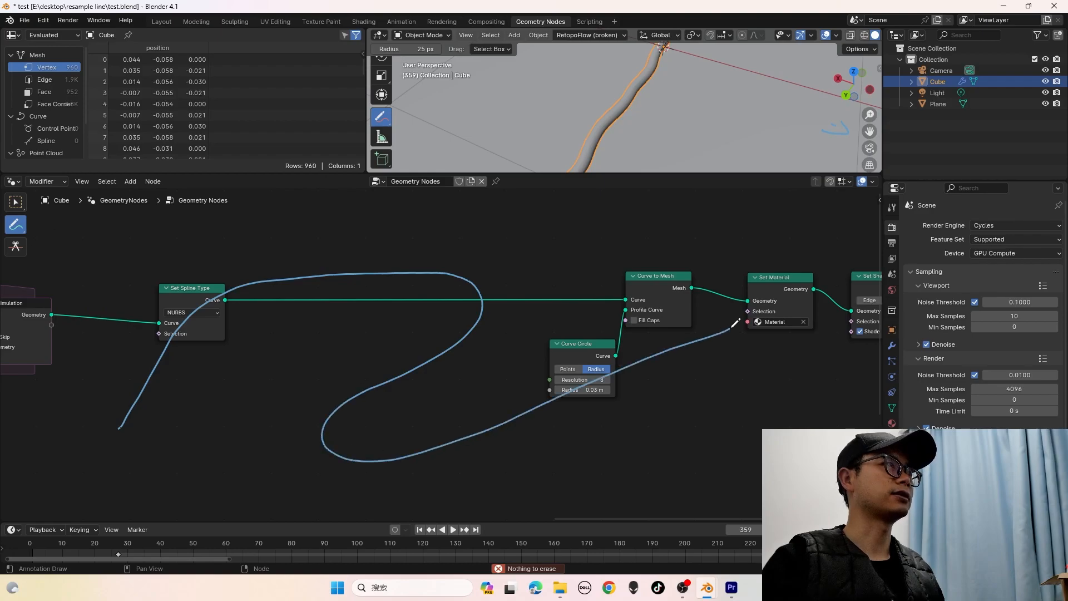
Draw annotation arrows along the sketched S-curve to illustrate its tangent direction at several points
mouse_move(155, 368)
left_mouse_down()
mouse_move(224, 226)
mouse_move(206, 256)
left_mouse_up()
mouse_move(225, 303)
left_mouse_down()
mouse_move(340, 240)
mouse_move(334, 247)
left_mouse_up()
mouse_move(392, 267)
left_mouse_down()
mouse_move(579, 266)
mouse_move(542, 260)
left_mouse_up()
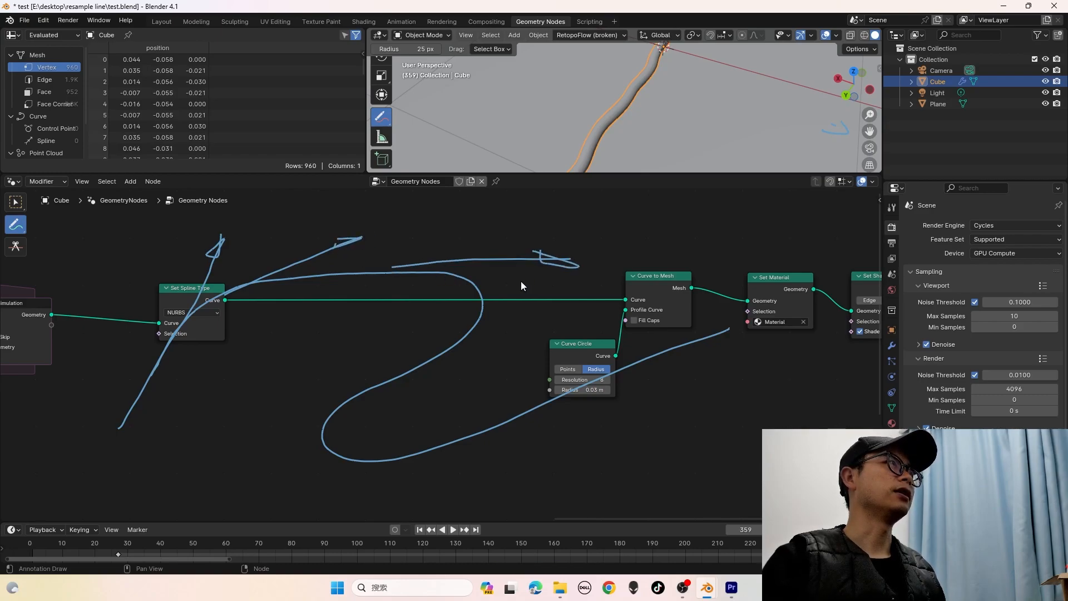
mouse_move(477, 291)
left_mouse_down()
mouse_move(481, 332)
mouse_move(492, 314)
left_mouse_up()
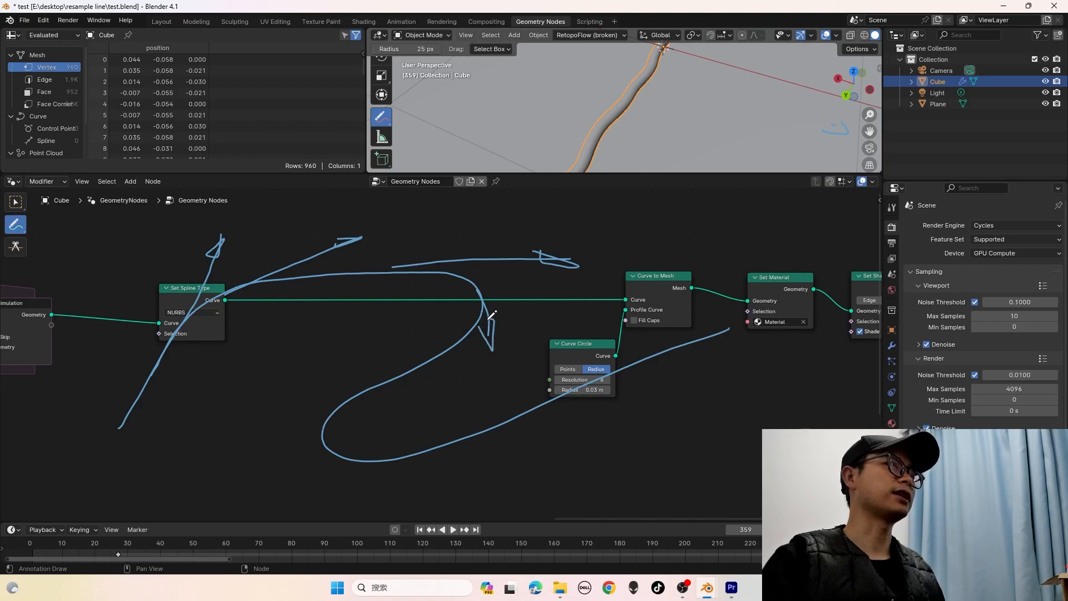
left_click_drag(405, 372, 190, 429)
mouse_move(288, 394)
left_mouse_down()
mouse_move(332, 410)
mouse_move(332, 504)
mouse_move(324, 480)
left_mouse_up()
mouse_move(389, 462)
left_mouse_down()
mouse_move(509, 450)
mouse_move(472, 453)
left_mouse_up()
left_click_drag(584, 380, 718, 380)
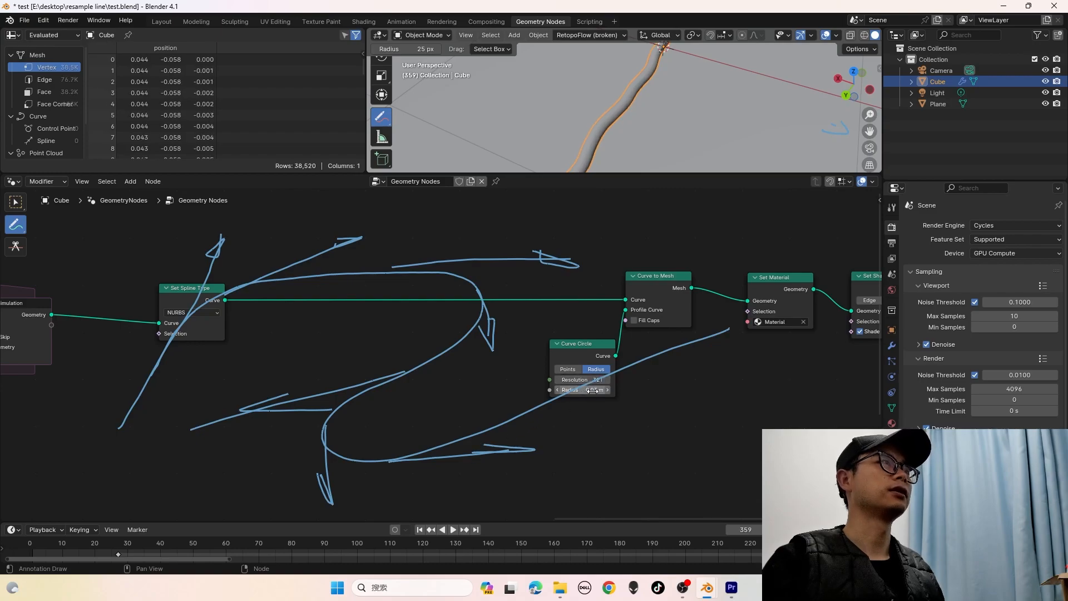
mouse_move(629, 370)
left_mouse_down()
mouse_move(808, 338)
mouse_move(768, 330)
left_mouse_up()
key("ctrl+z")
key("ctrl+z")
key("ctrl+z")
key("ctrl+z")
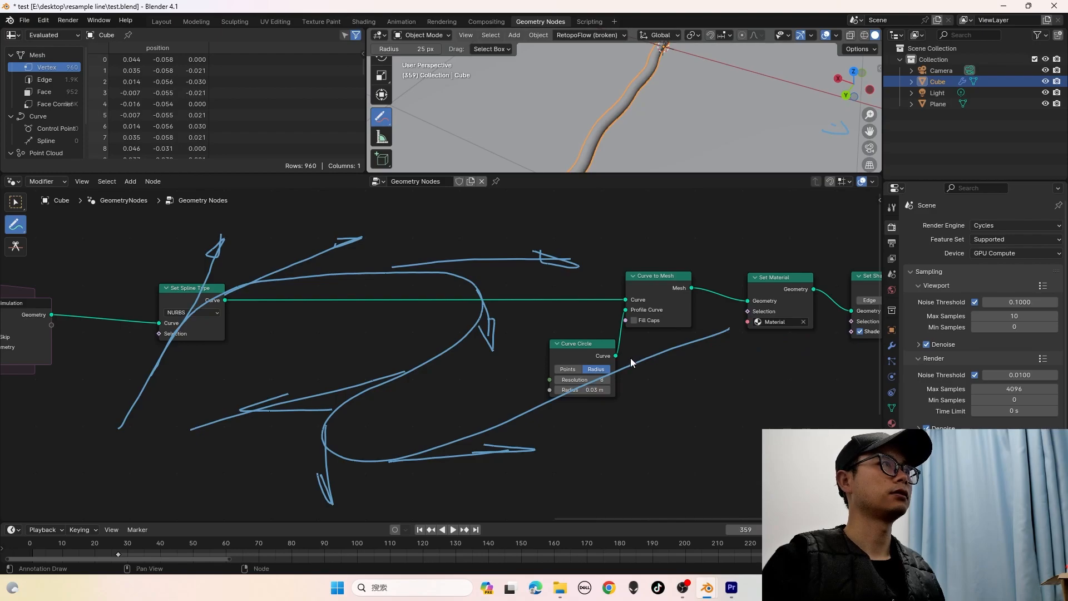
mouse_move(631, 365)
left_mouse_down()
mouse_move(773, 362)
mouse_move(741, 352)
left_mouse_up()
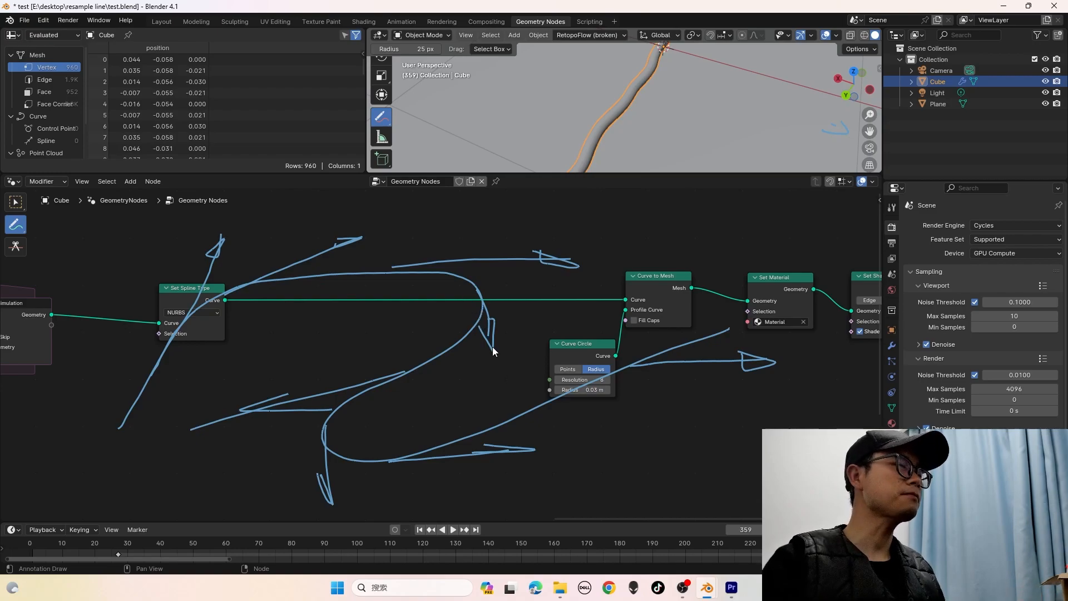
Erase the annotated curve and its tangent arrows from the node editor
middle_click_drag(453, 328, 447, 328)
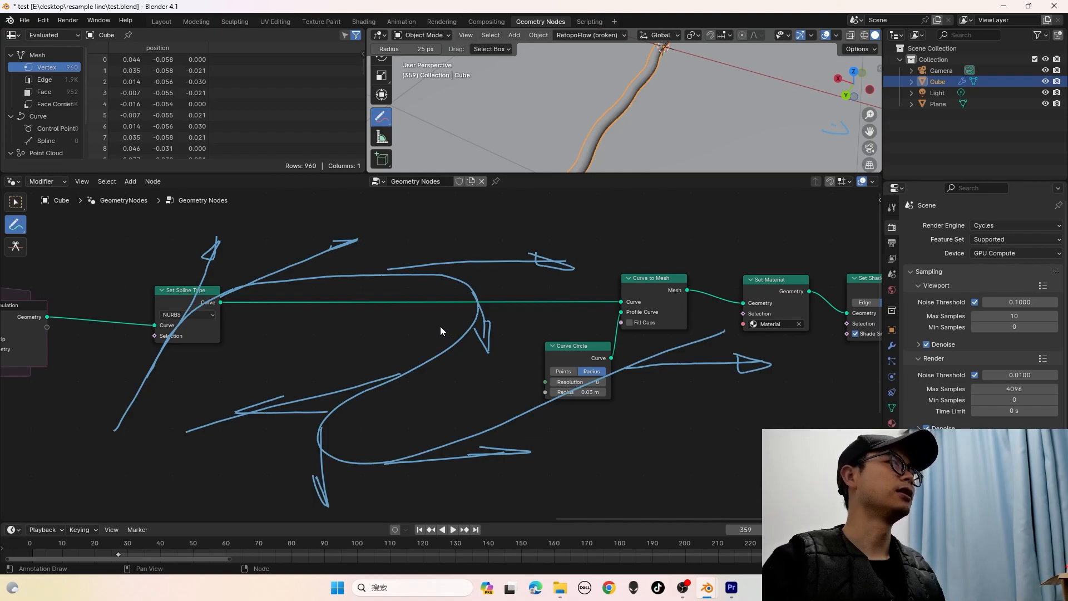
scroll(326, 275, "up", 2)
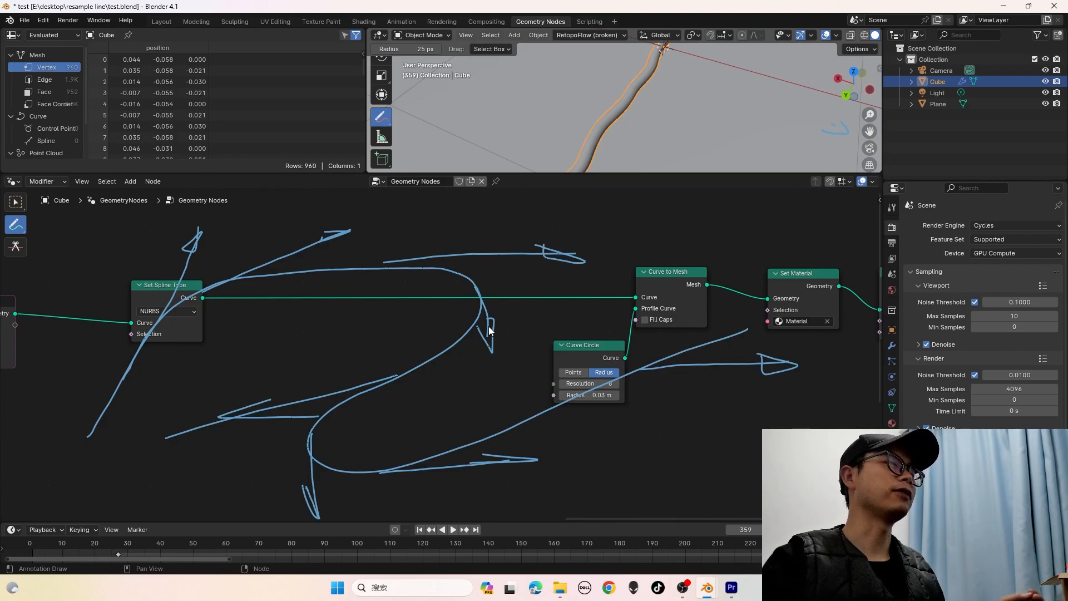
scroll(475, 333, "down", 1)
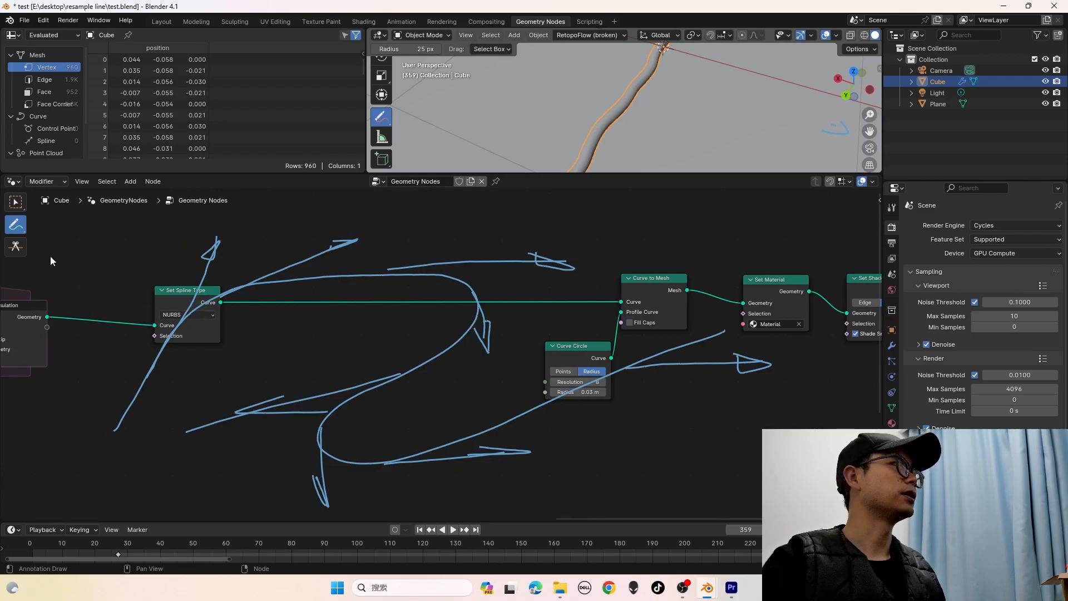
mouse_move(16, 224)
left_mouse_down()
mouse_move(66, 248)
mouse_move(78, 296)
left_mouse_up()
mouse_move(623, 272)
left_mouse_down()
mouse_move(653, 272)
mouse_move(254, 254)
left_mouse_up()
Insert a Store Named Attribute node between Set Spline Type and Curve to Mesh and name the attribute Col
key("shift+a")
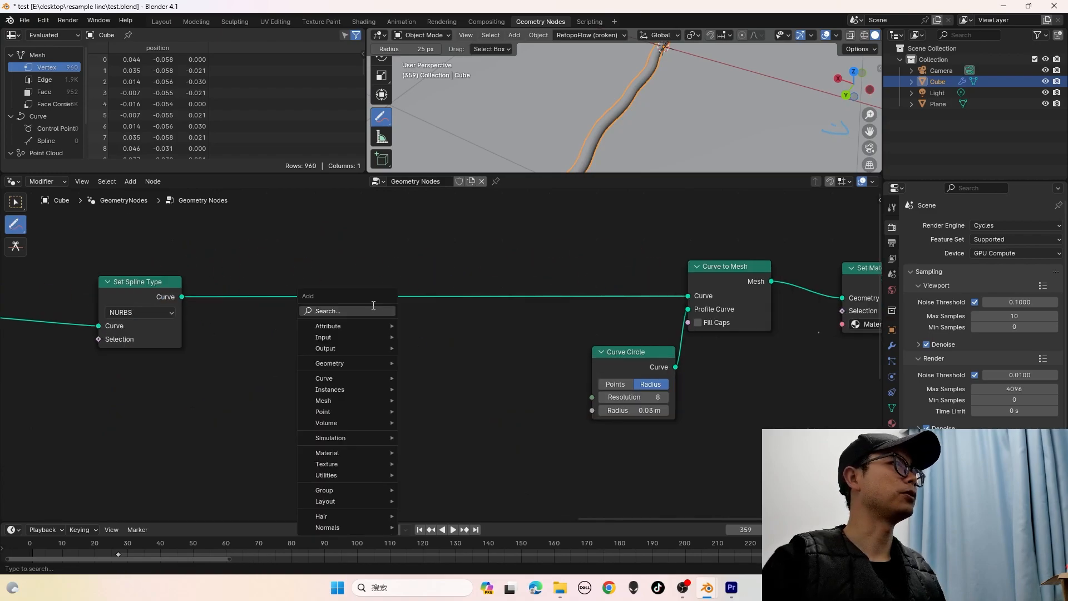
left_click(373, 305)
type("store")
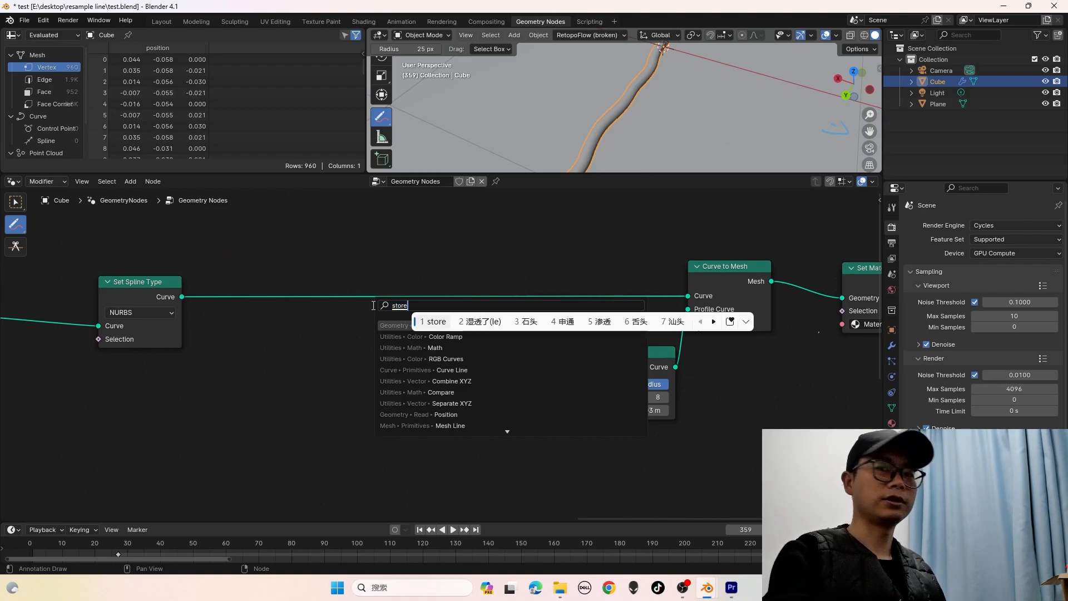
key("Return")
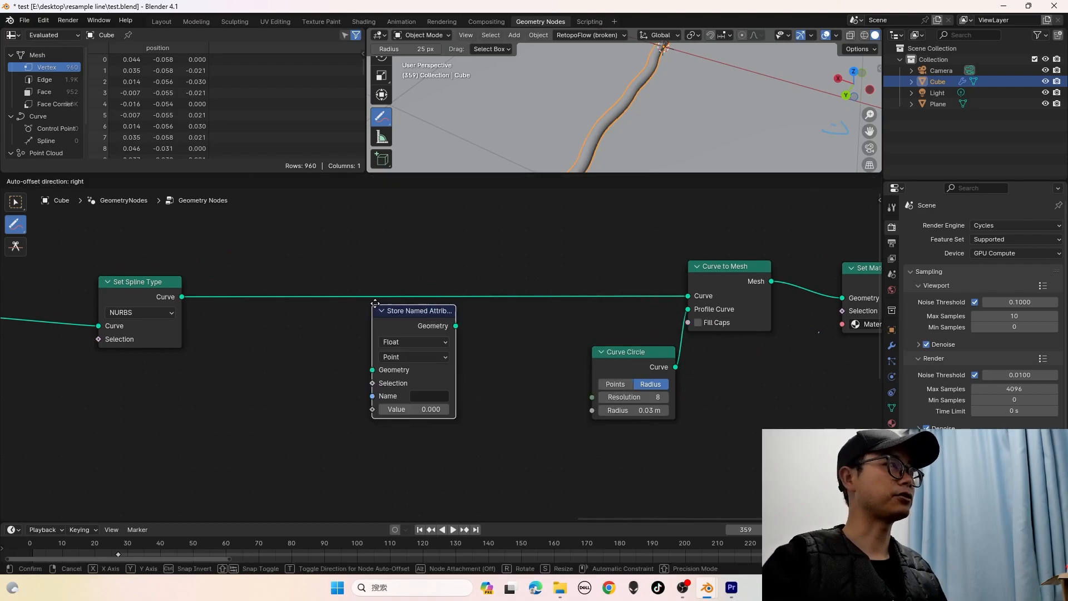
left_click(425, 316)
left_click(429, 331)
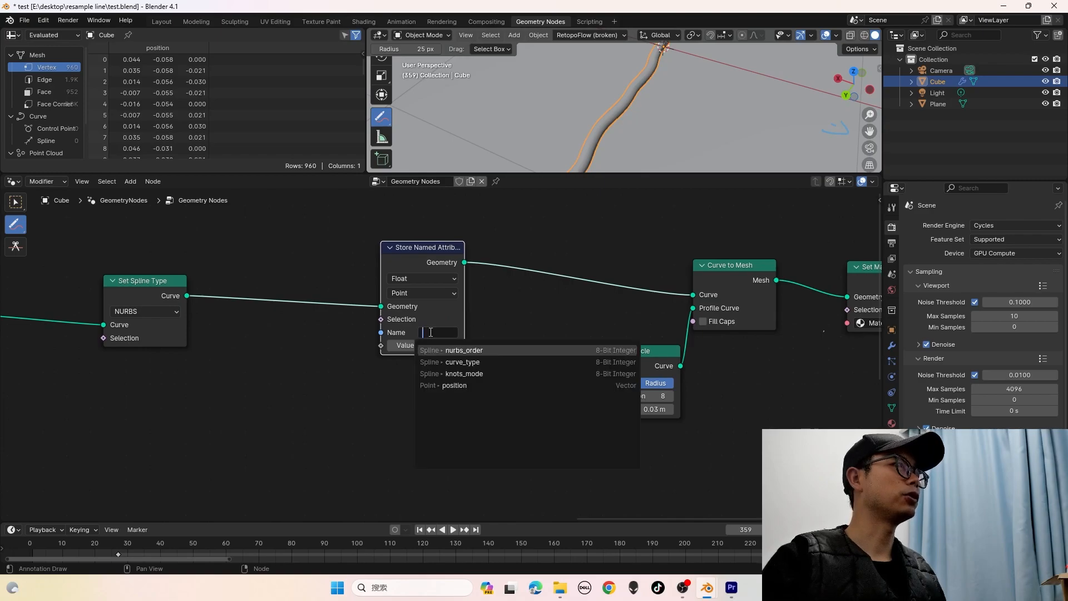
type("Col")
key("Return")
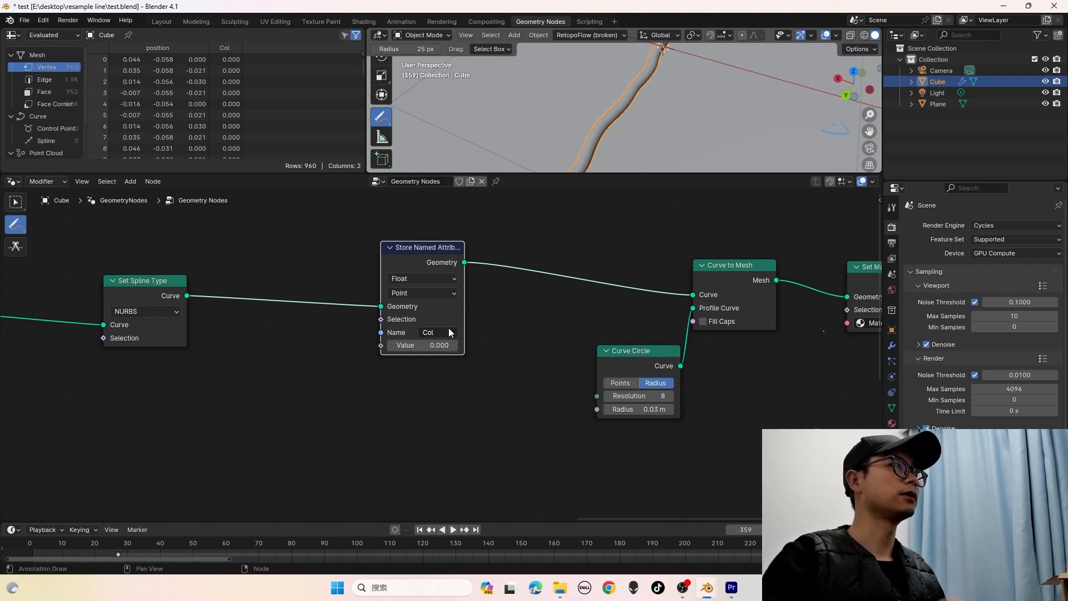
Add a Curve Tangent node below the Set Spline Type node
scroll(429, 211, "down", 3)
middle_click_drag(299, 402, 336, 406)
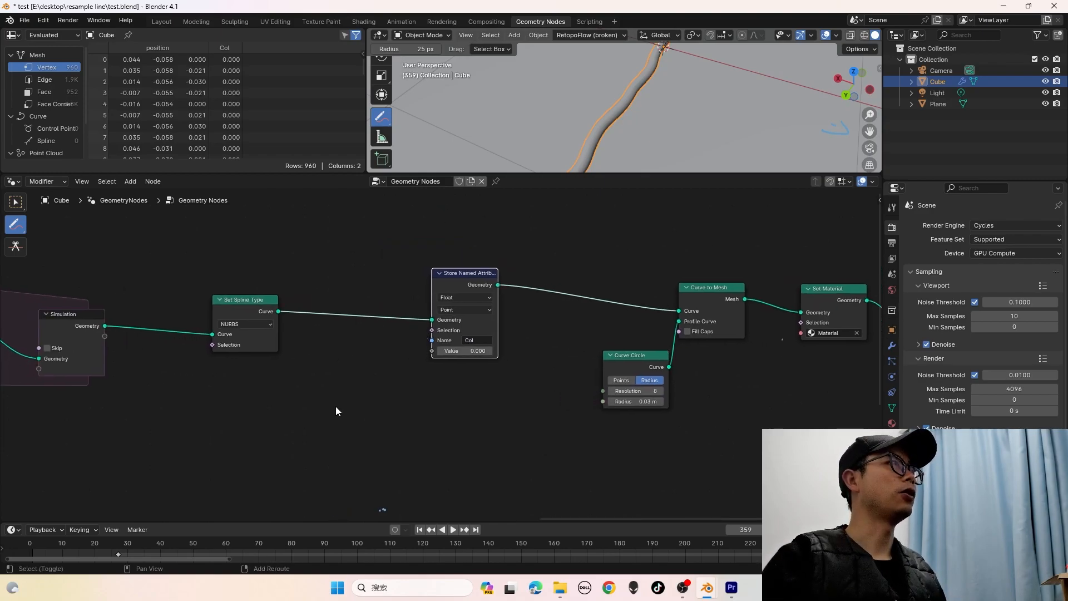
key("shift+a")
type("t")
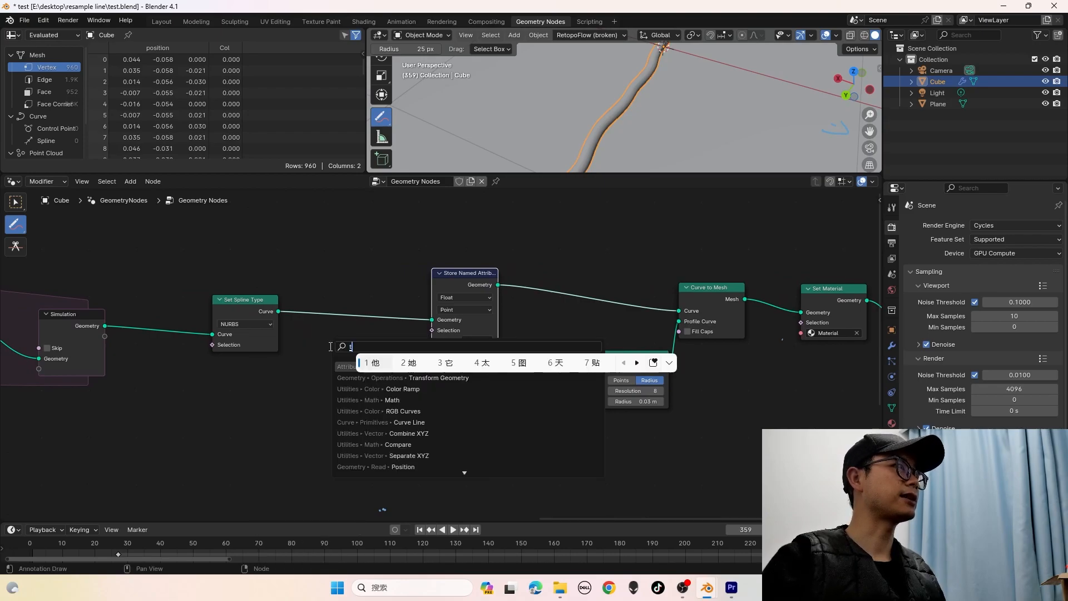
type("ang")
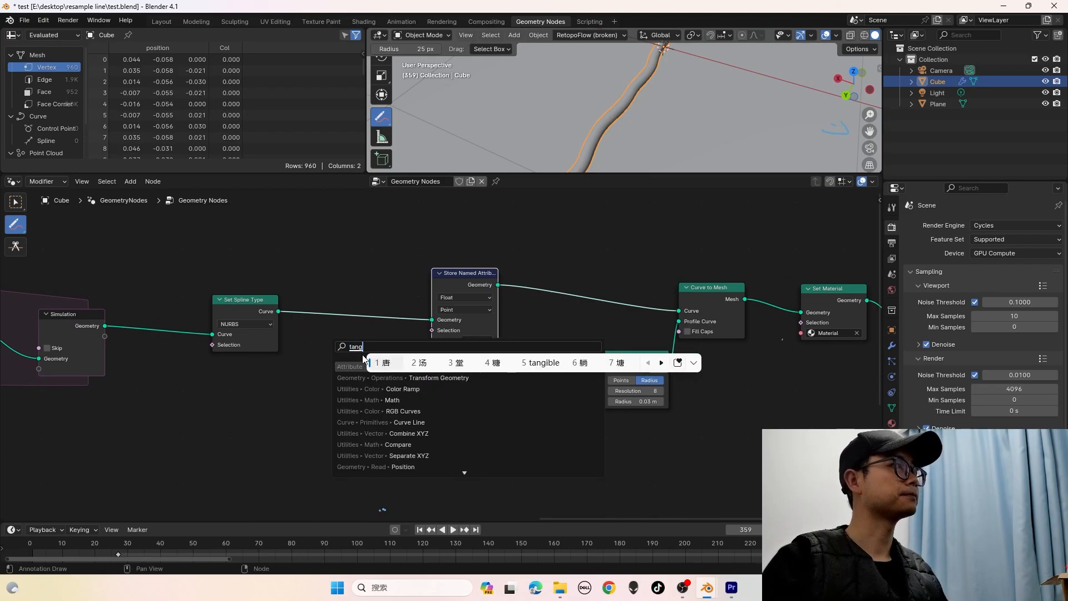
key("Return")
left_click(376, 366)
left_click(282, 392)
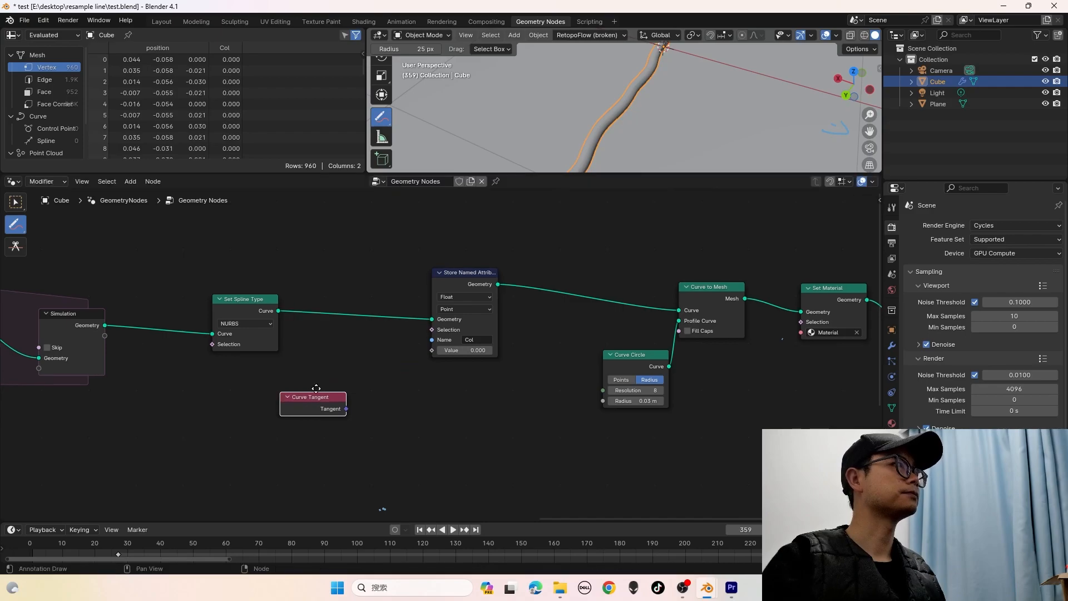
Switch from annotating to the selection tool and shift the Curve Tangent node slightly to make room beside it
middle_click_drag(317, 388, 328, 373)
scroll(324, 384, "up", 2)
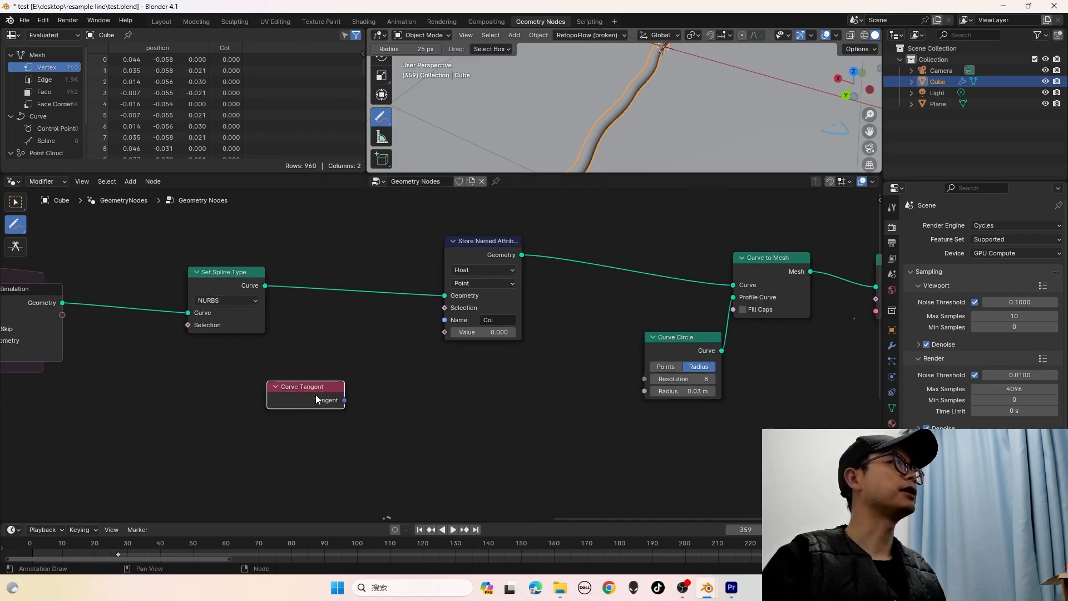
left_click(19, 209)
scroll(353, 419, "up", 1)
middle_click_drag(352, 419, 386, 401)
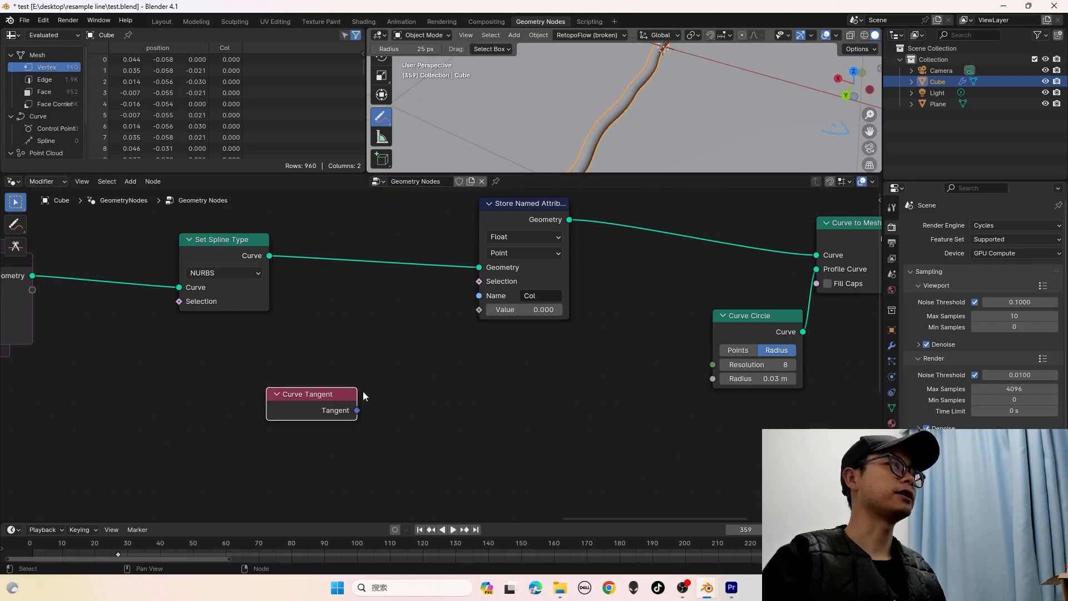
mouse_move(332, 402)
left_mouse_down()
mouse_move(322, 403)
mouse_move(332, 412)
left_mouse_up()
Add a Sample Index node beside Curve Tangent and connect the Tangent output to its Value input
key("shift+a")
type("sa")
type("mp")
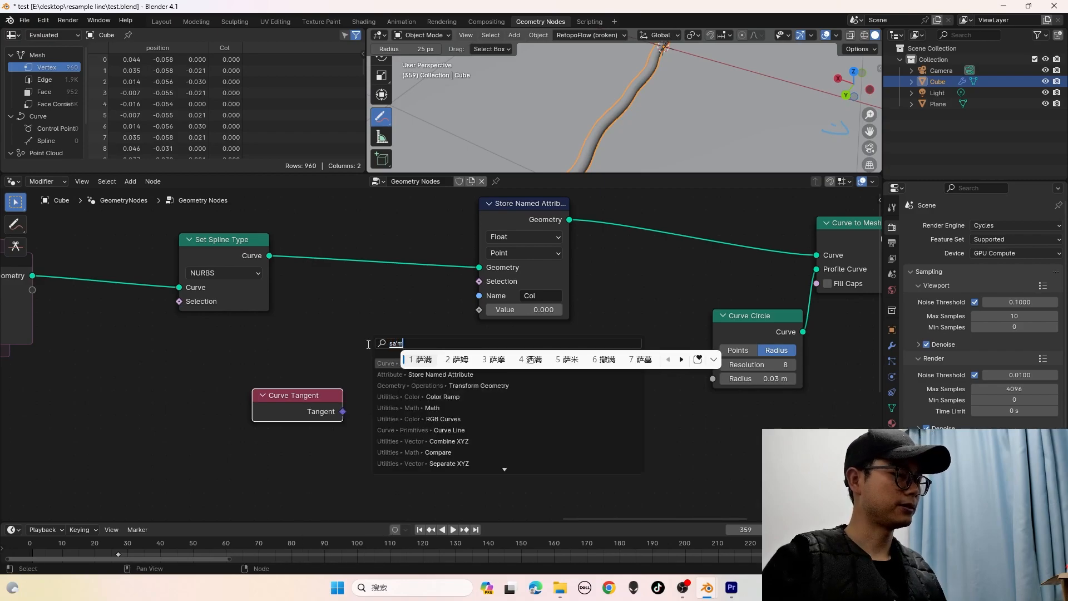
key("Return")
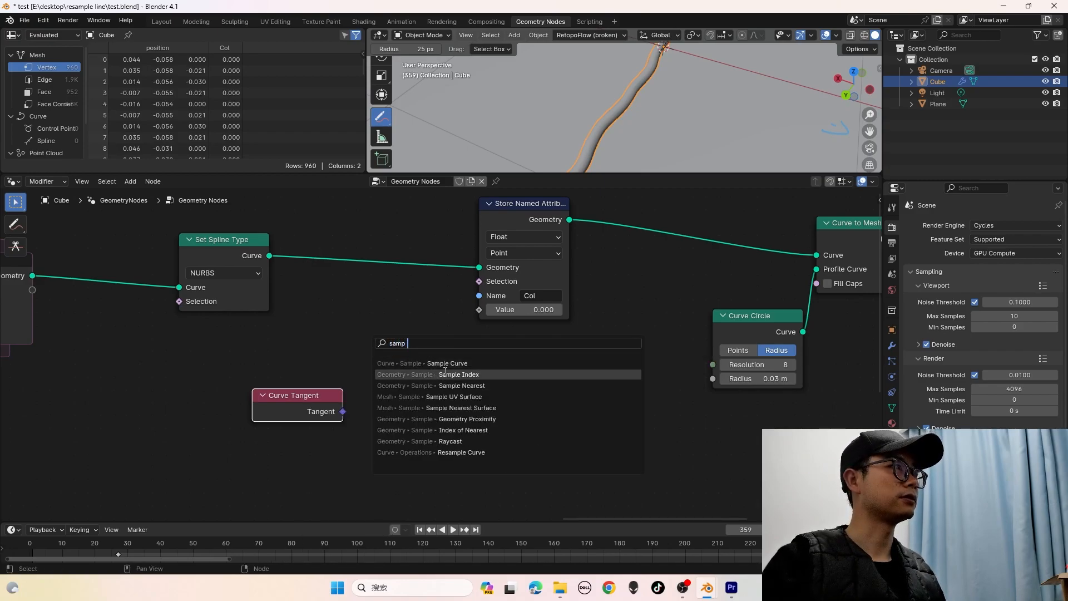
left_click(445, 375)
left_click(377, 401)
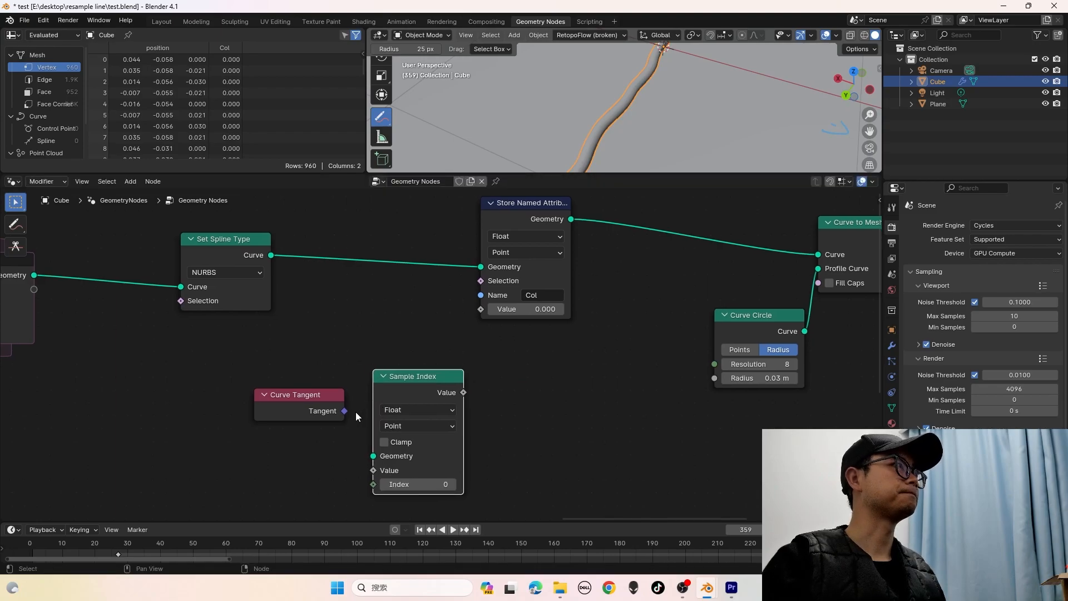
left_click_drag(345, 411, 373, 470)
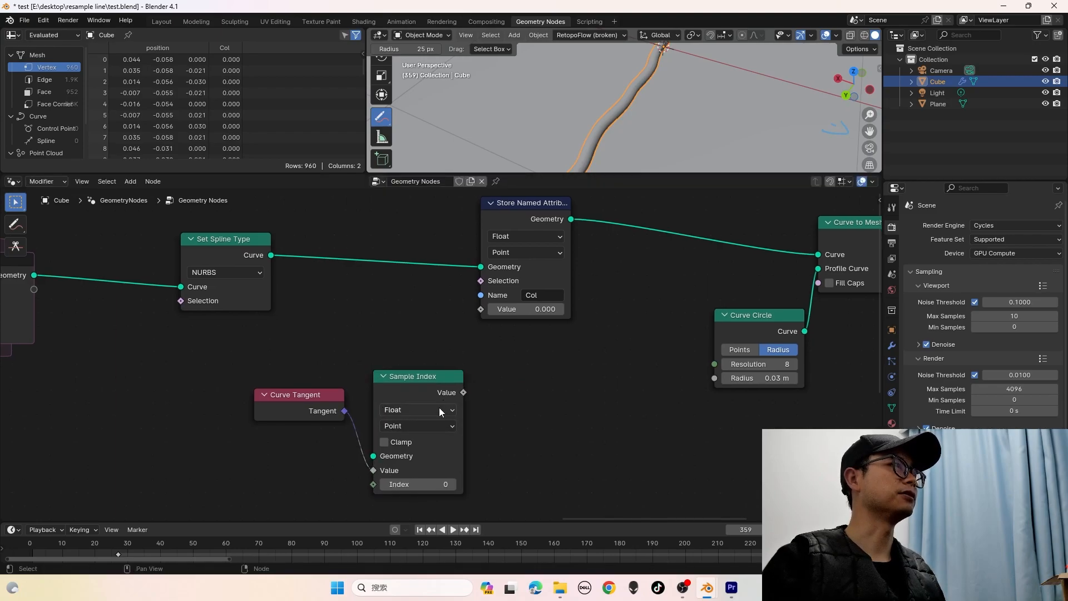
Set the Sample Index node's data type to Vector and feed its Geometry input from the Set Spline Type curve, moving Curve Tangent down beside it
left_click(440, 410)
left_click(424, 468)
left_click_drag(423, 386, 430, 374)
left_click_drag(379, 444, 271, 255)
middle_click_drag(379, 384, 384, 382)
left_click_drag(303, 392, 305, 426)
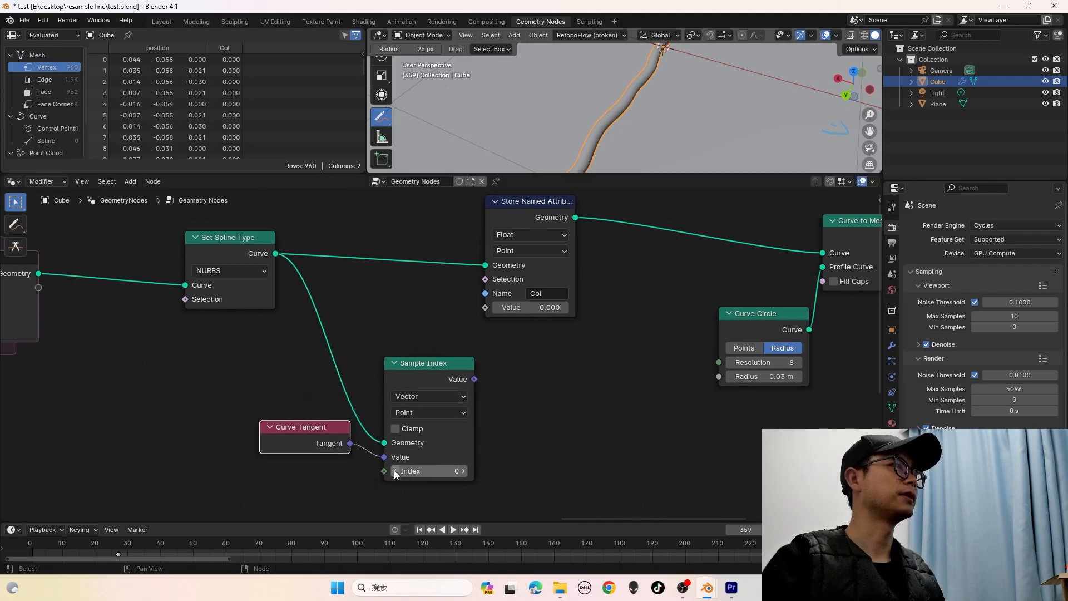
Add an Index node linked to Sample Index's Index input and place it below and left of the Curve Tangent node
left_click_drag(386, 475, 353, 491)
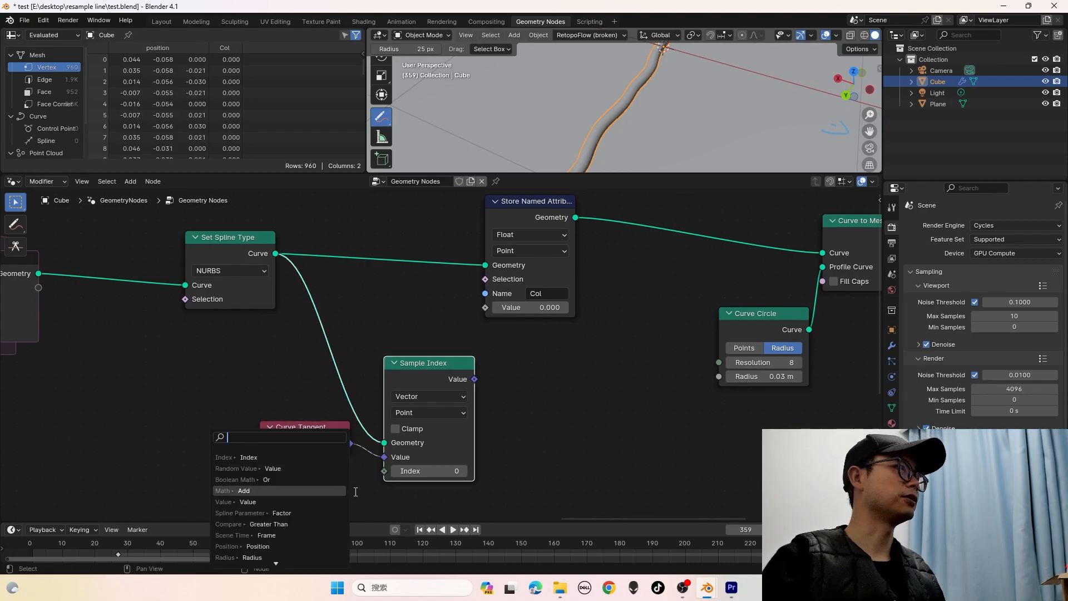
type("index")
key("Return")
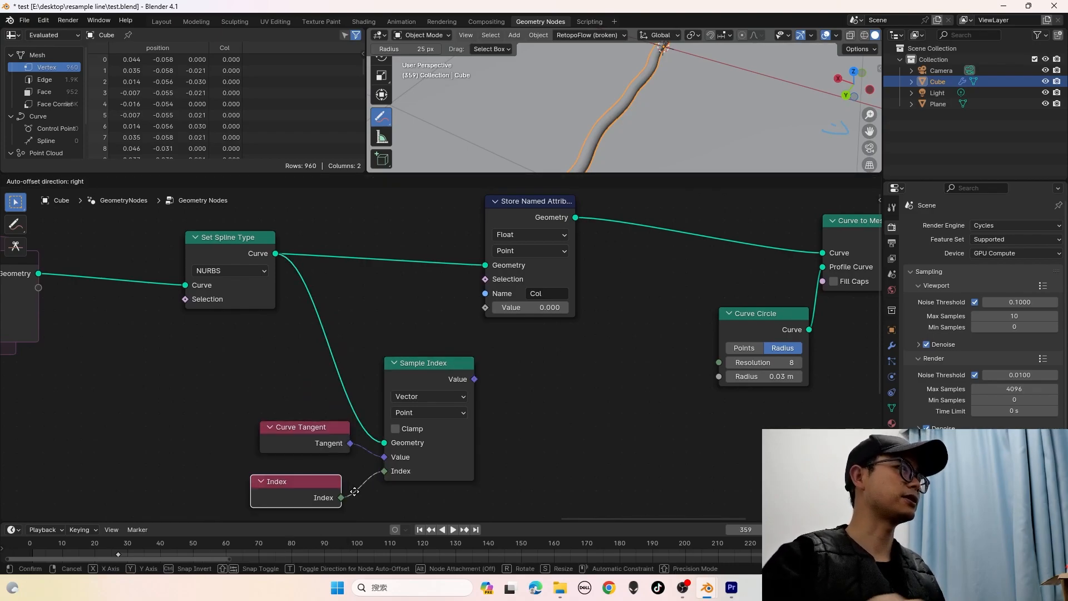
left_click(257, 484)
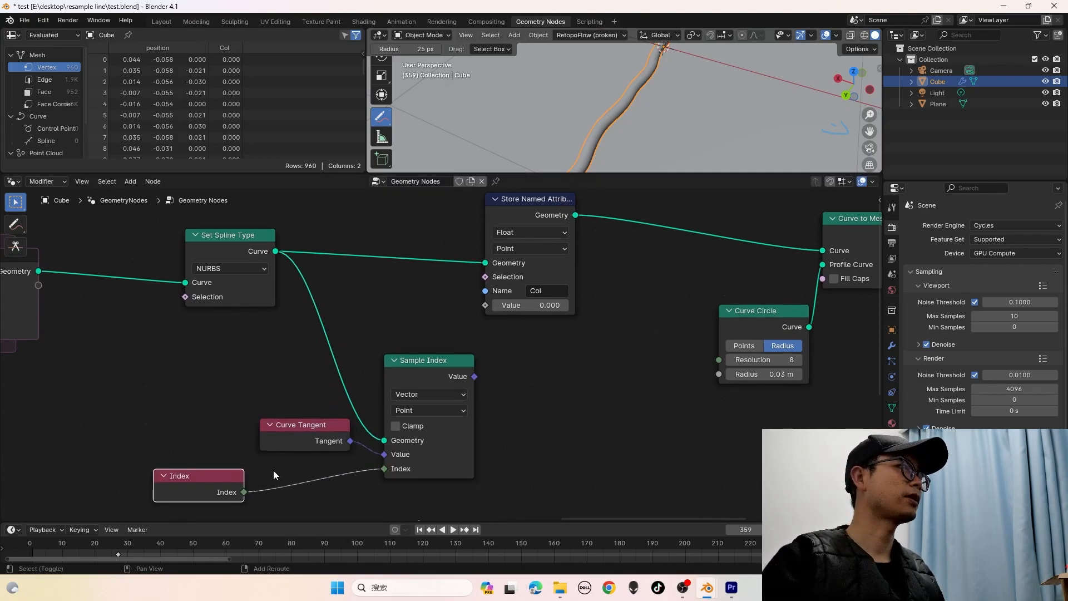
Insert a Math Add node between the Index and Sample Index nodes and set its second value to 1
key("shift+a")
type("math")
left_click(308, 367)
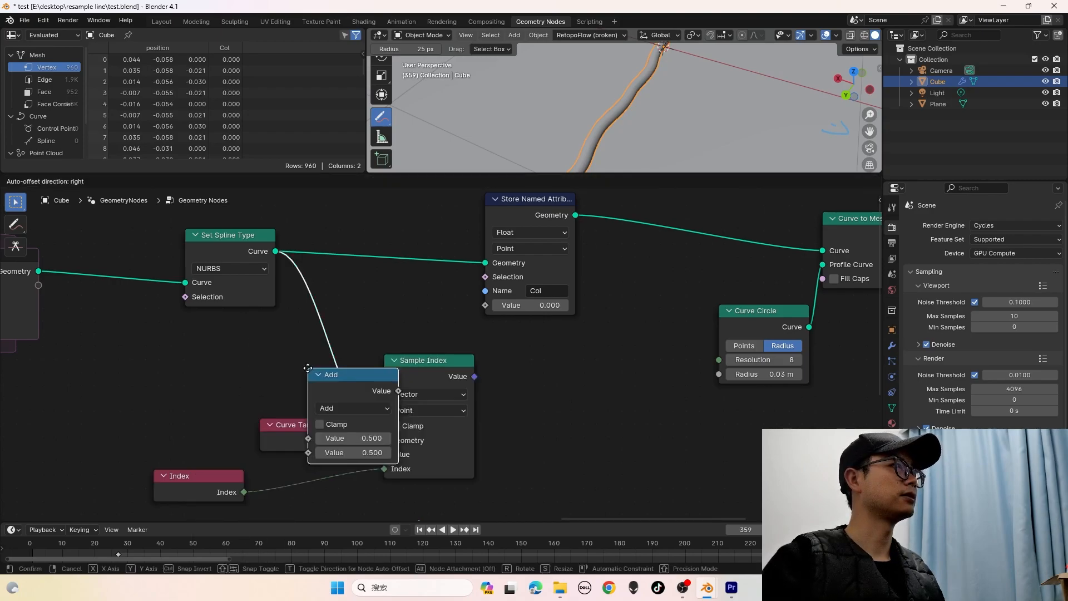
left_click(280, 402)
left_click(325, 486)
type("1")
key("Return")
Rearrange the Curve Tangent, Add and Sample Index nodes into a compact, readable layout
middle_click_drag(452, 454, 444, 466)
left_click_drag(352, 423, 331, 425)
middle_click_drag(350, 407, 335, 412)
left_click_drag(285, 396, 300, 392)
middle_click_drag(394, 385, 360, 388)
left_click_drag(387, 340, 361, 346)
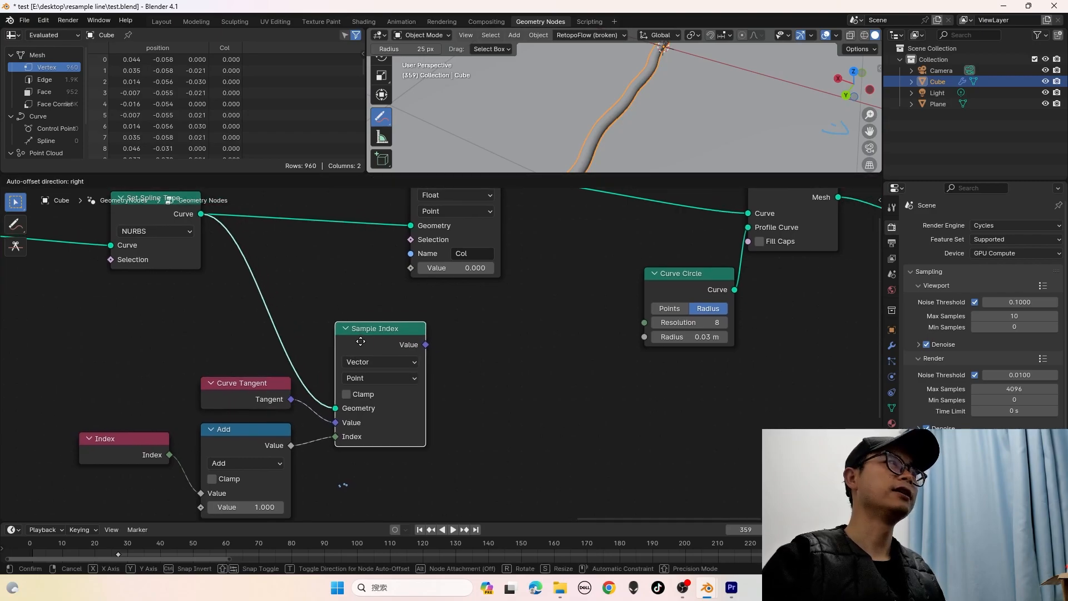
Add a Vector Math node set to Dot Product, fed by the Sample Index Value and the Curve Tangent output
left_click_drag(425, 345, 470, 379)
type("vec add")
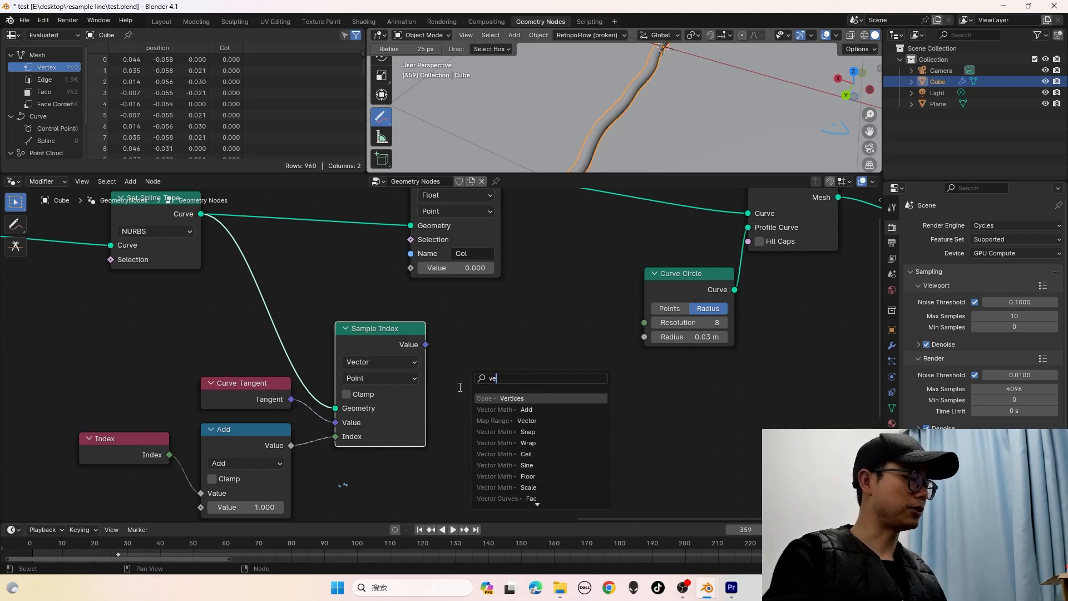
key("Return")
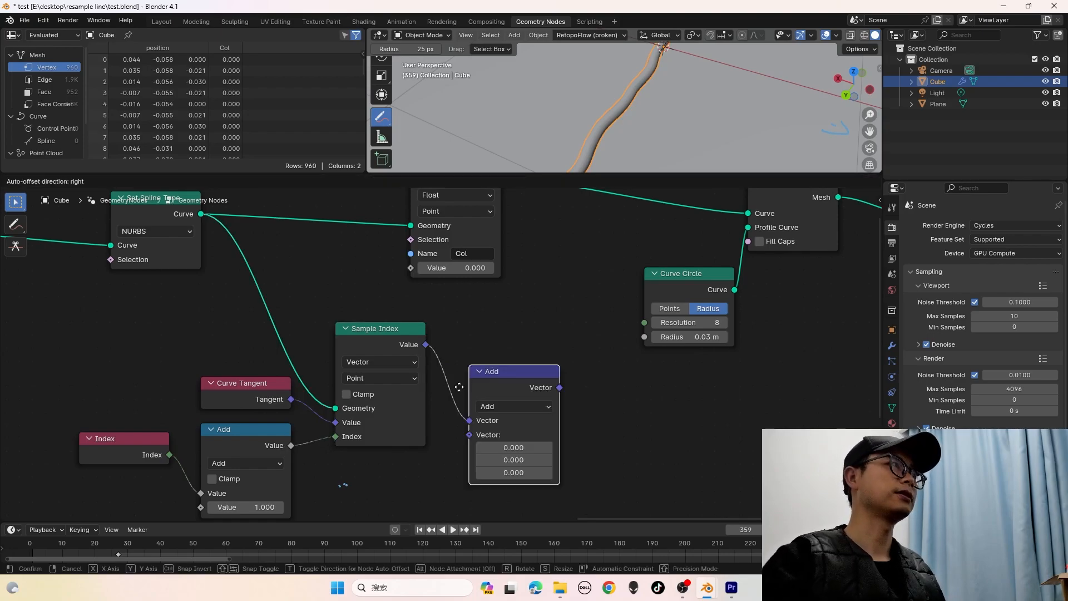
left_click(446, 357)
left_click(491, 375)
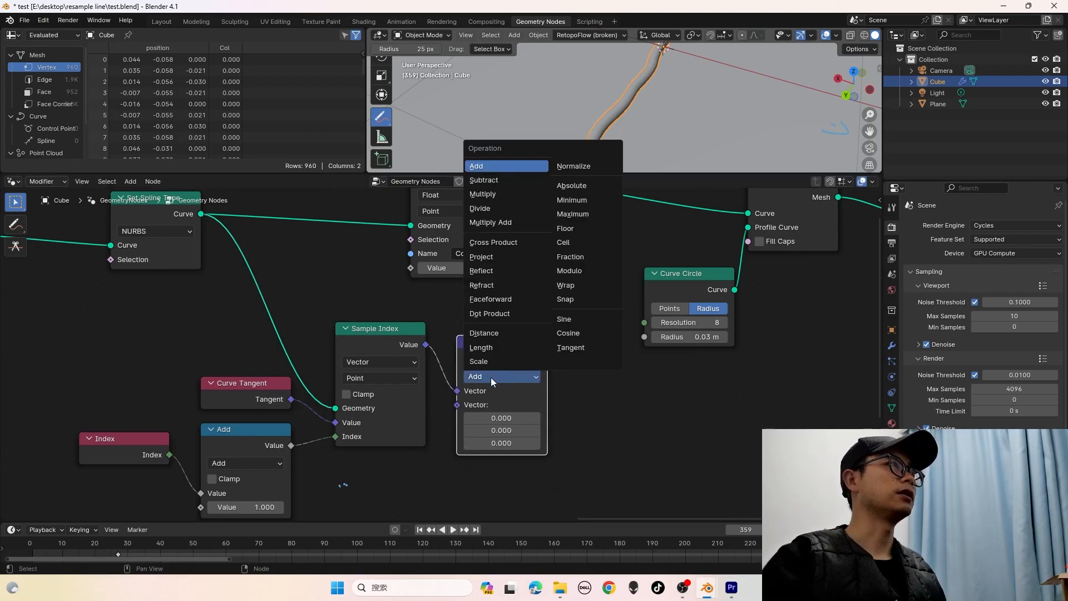
left_click(503, 314)
left_click_drag(291, 399, 457, 403)
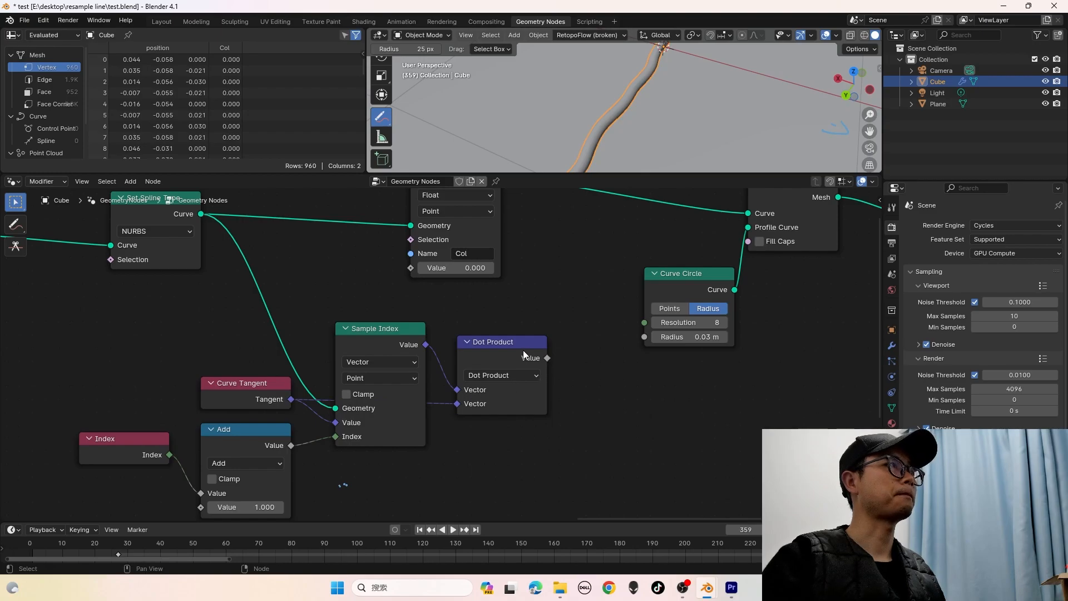
left_click_drag(529, 354, 526, 376)
key("shift+d")
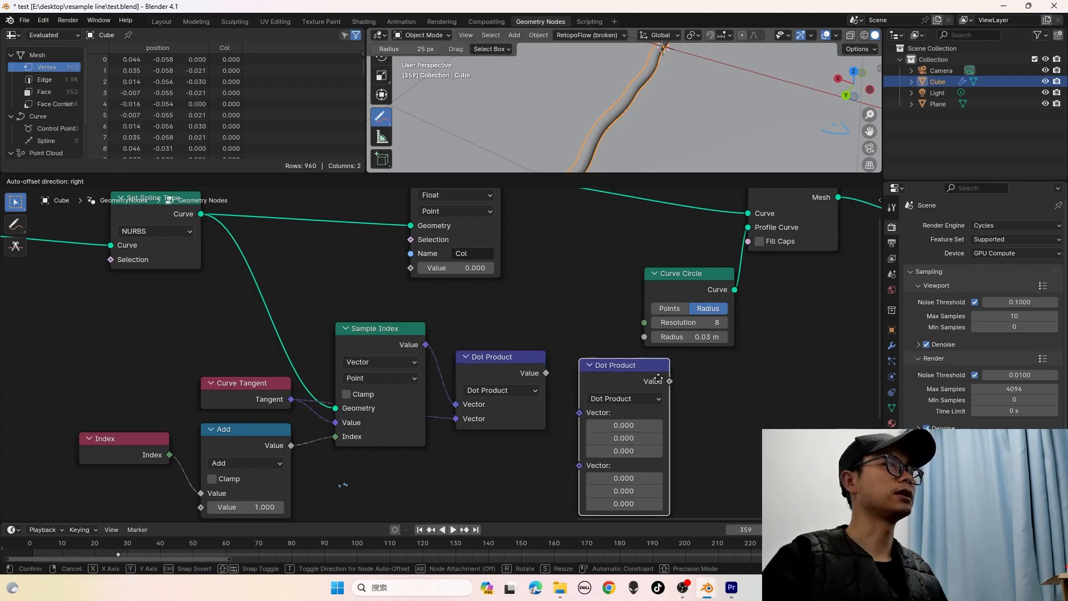
left_click(625, 368)
key("x")
Add a Math node set to Arccosine after Dot Product and connect the Dot Product result to its Value input
key("shift+a")
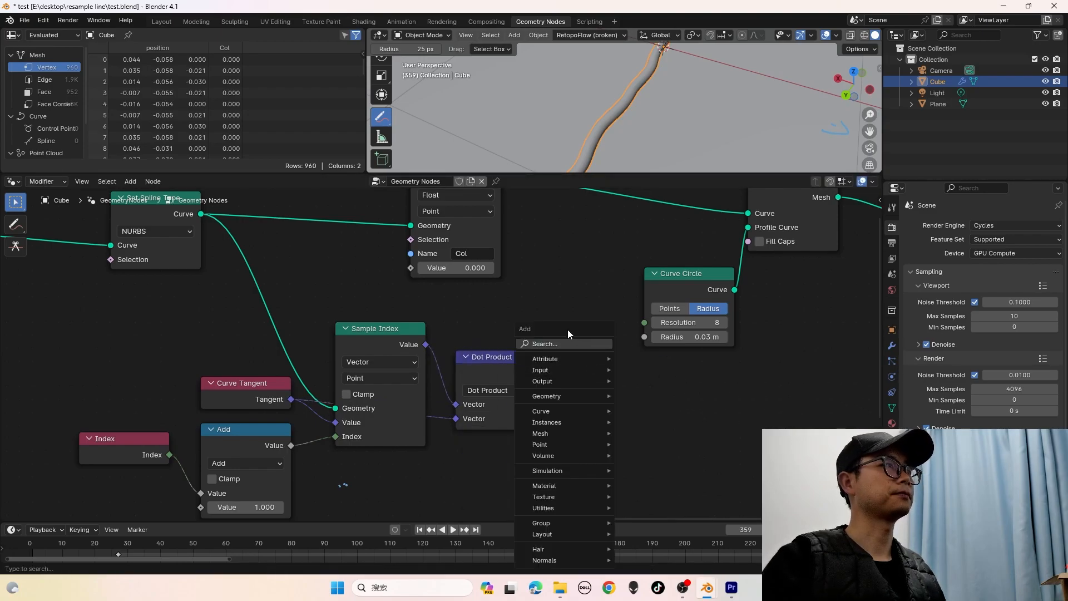
type("a")
key("BackSpace")
type("math")
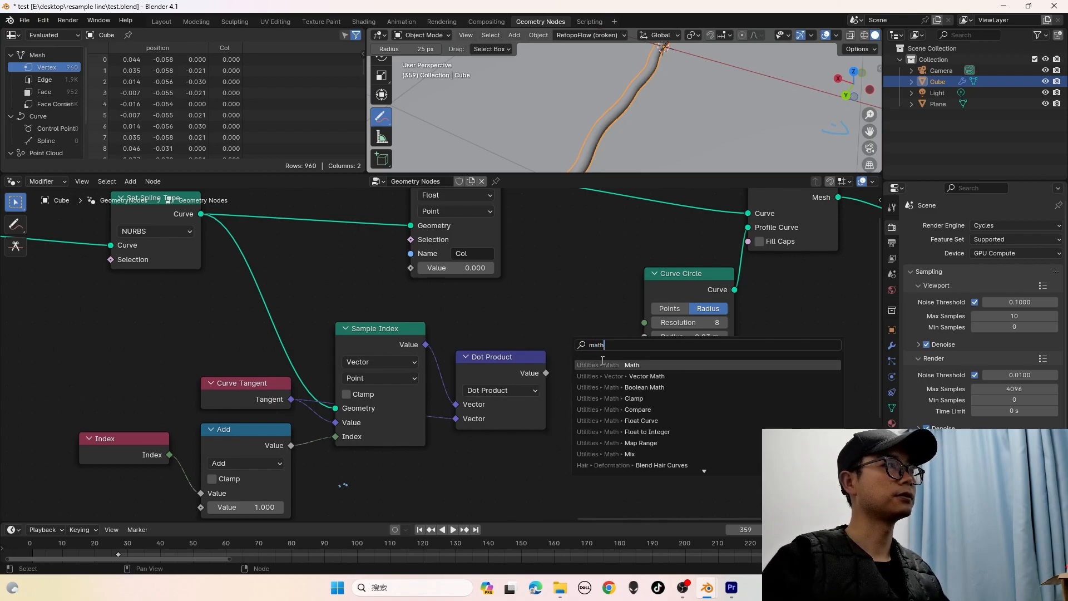
key("Return")
left_click(593, 378)
left_click(596, 384)
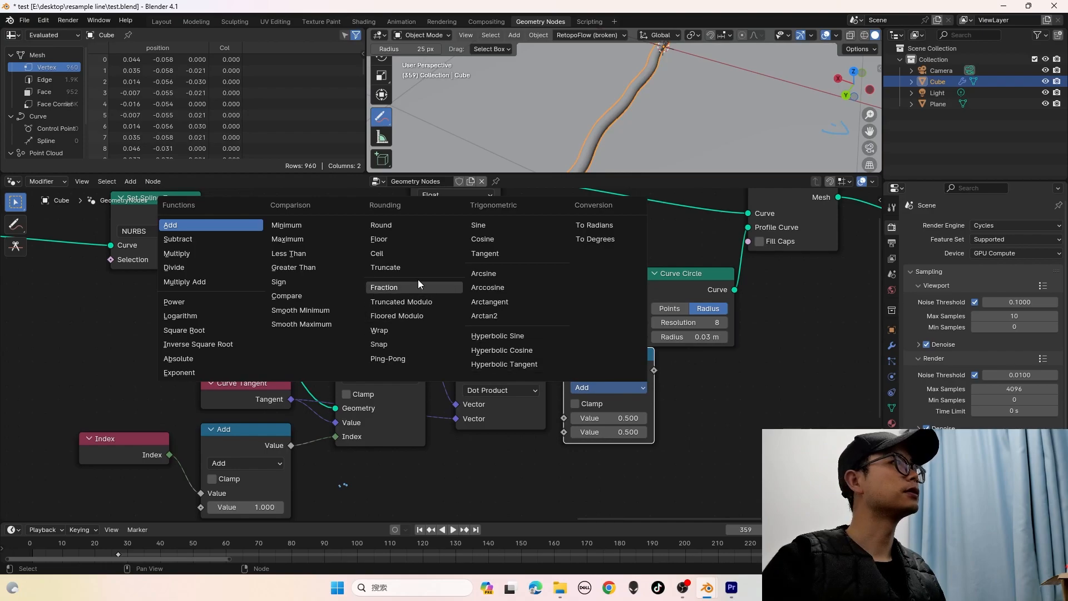
left_click(508, 287)
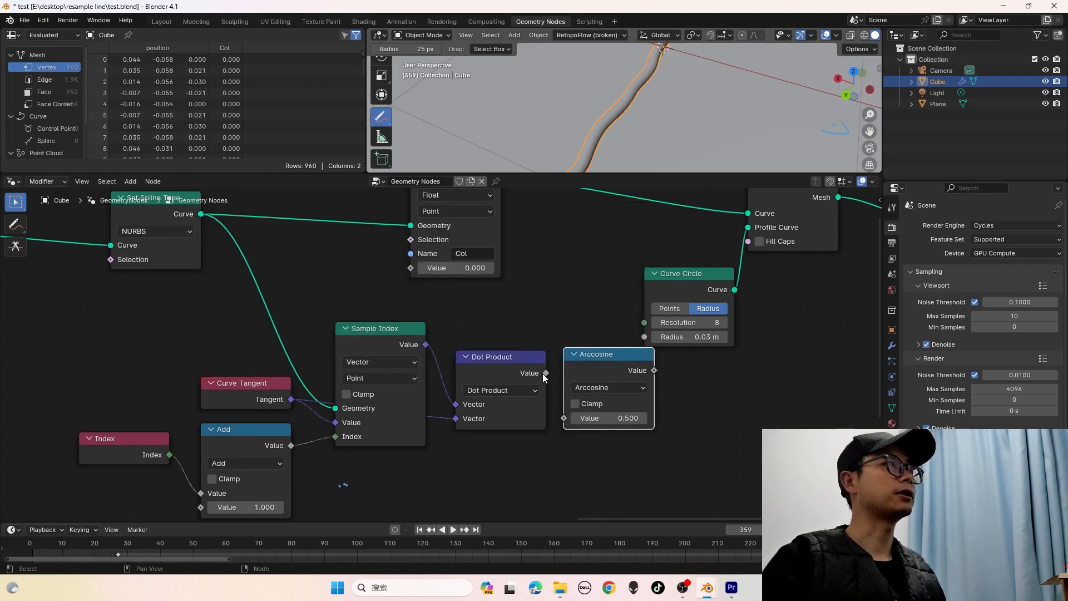
scroll(562, 413, "down", 2)
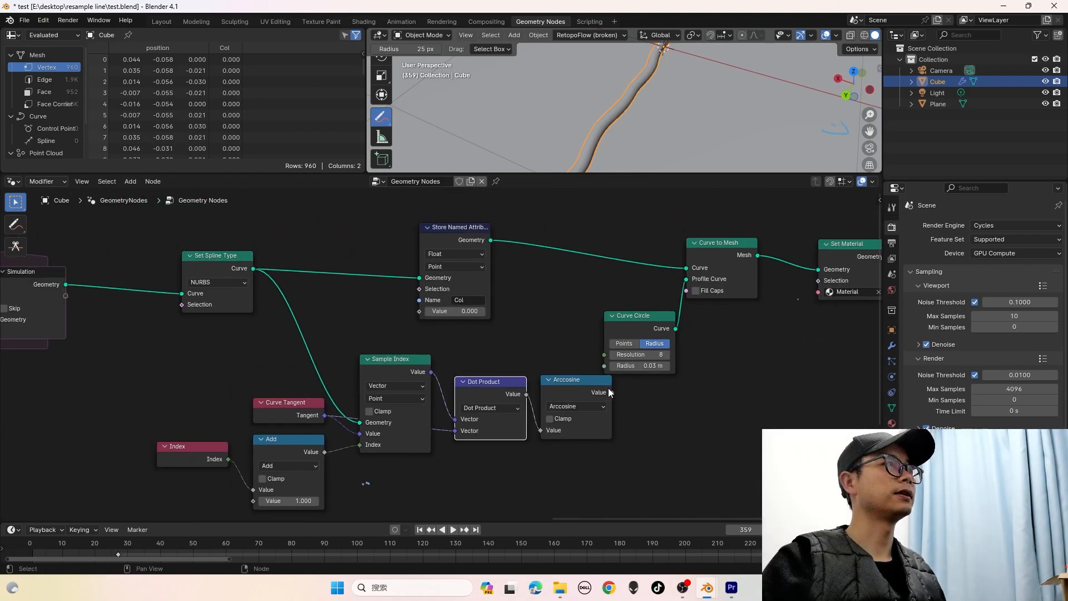
Connect the Arccosine result to the Value input of the Store Named Attribute node and save the file
left_click_drag(612, 392, 419, 312)
scroll(440, 289, "up", 1)
key("ctrl+s")
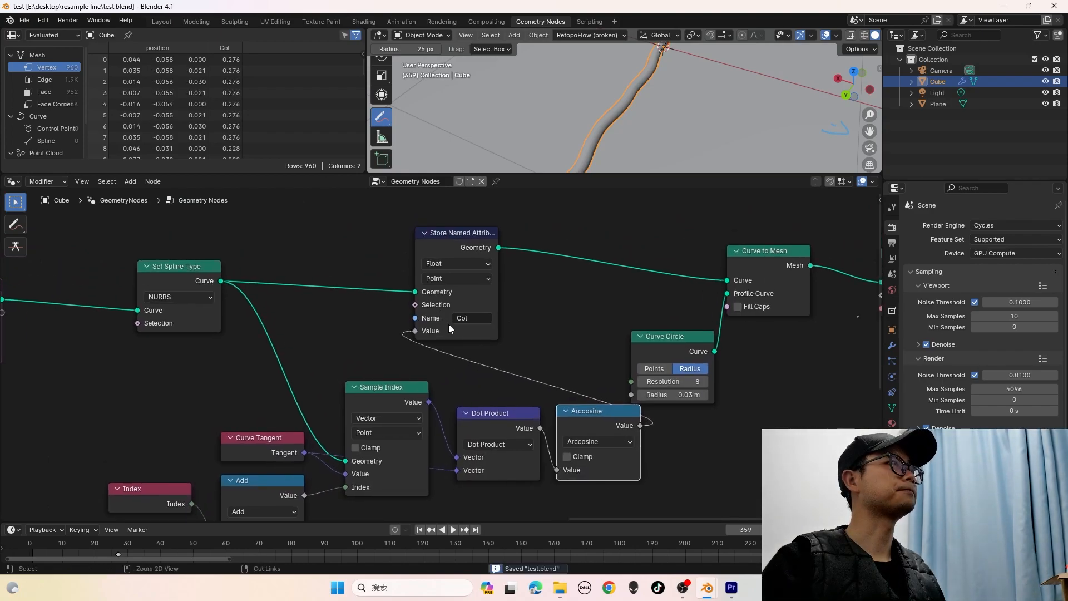
scroll(449, 326, "down", 2)
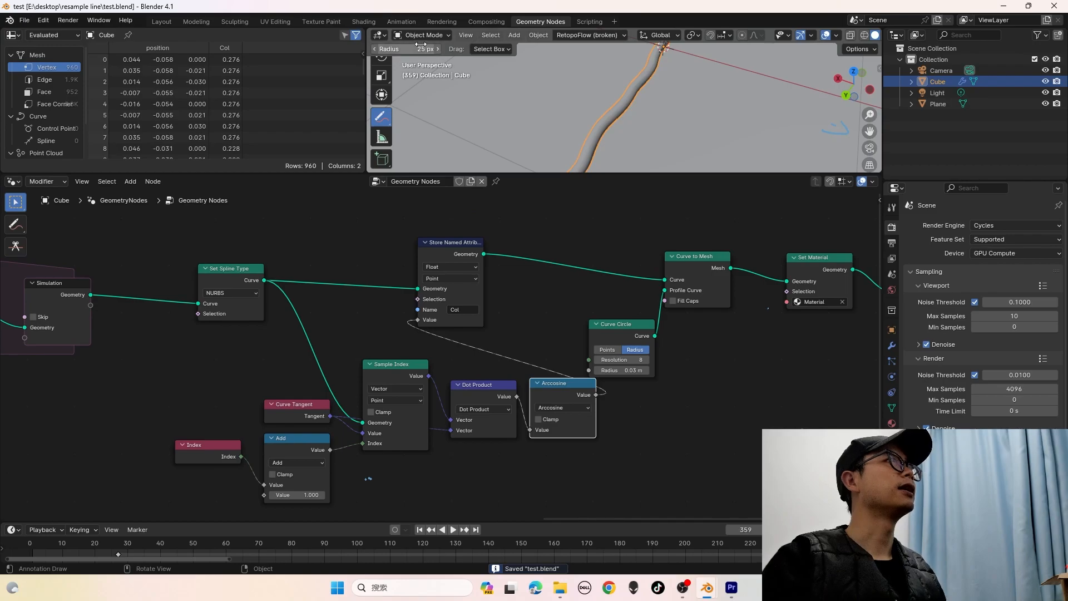
Switch to the Shading workspace and add an Attribute node with the name Col to the tube's material
left_click(364, 22)
scroll(639, 400, "up", 1)
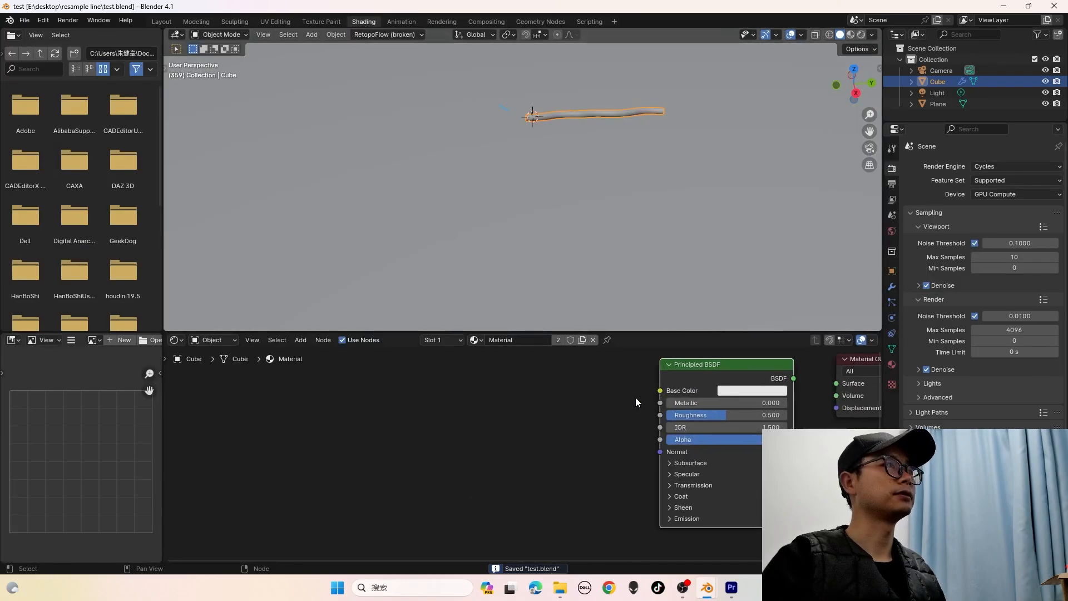
key("shift+a")
type("attr")
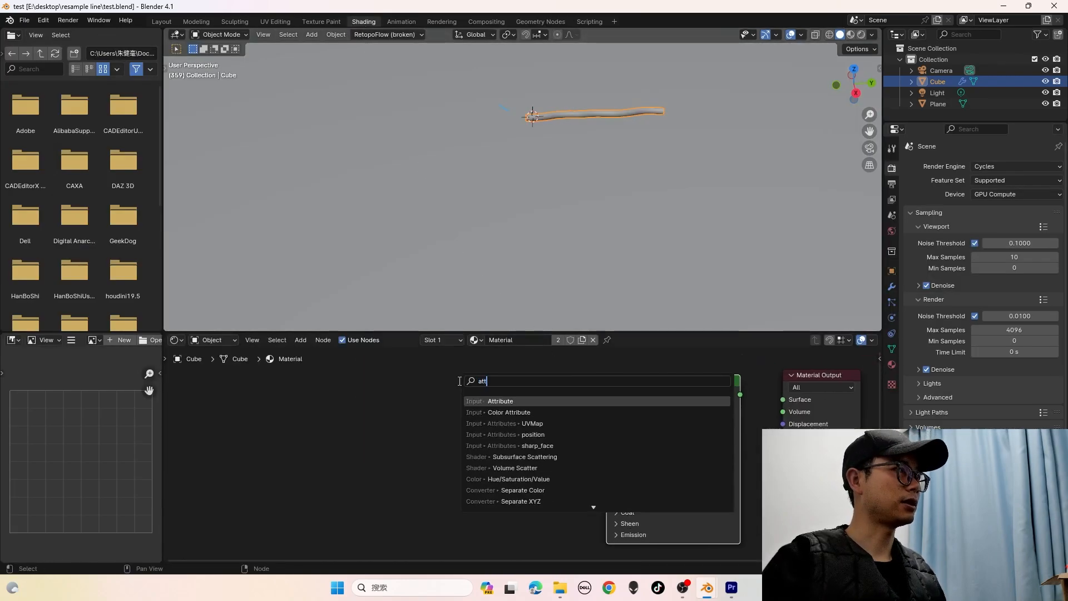
key("Return")
left_click(362, 384)
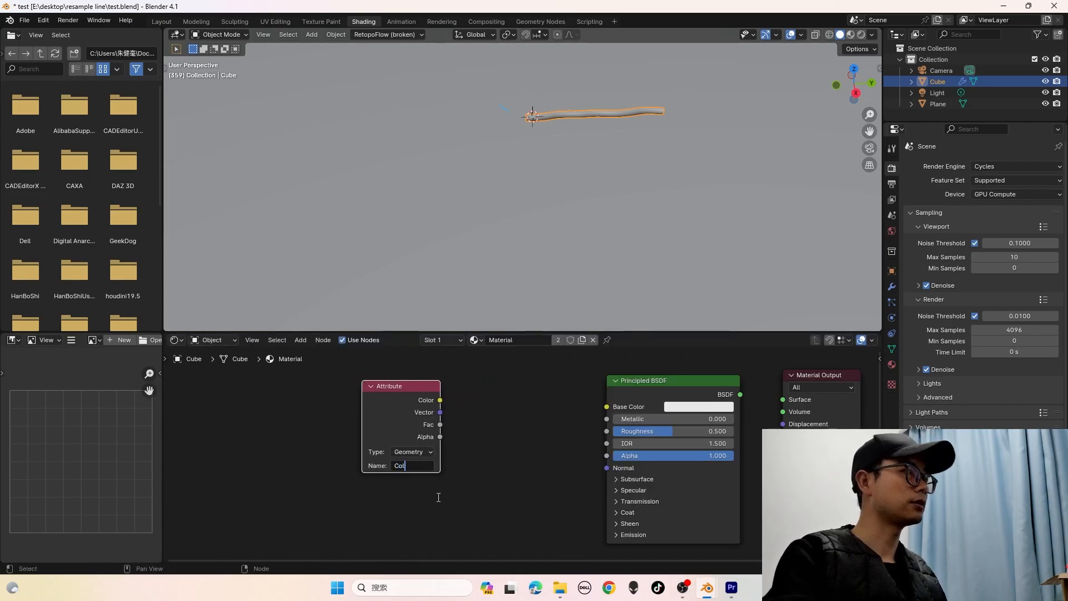
scroll(477, 439, "up", 2)
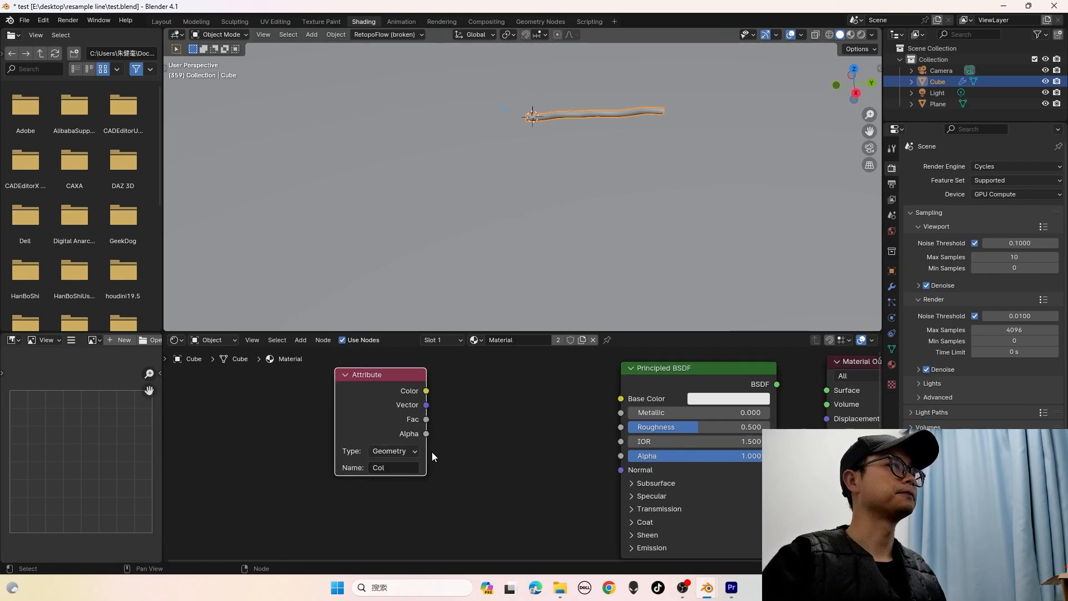
Connect the Attribute's Fac output to the Principled BSDF's Base Color, check the rendered preview and return to solid shading
middle_click_drag(418, 425, 382, 431)
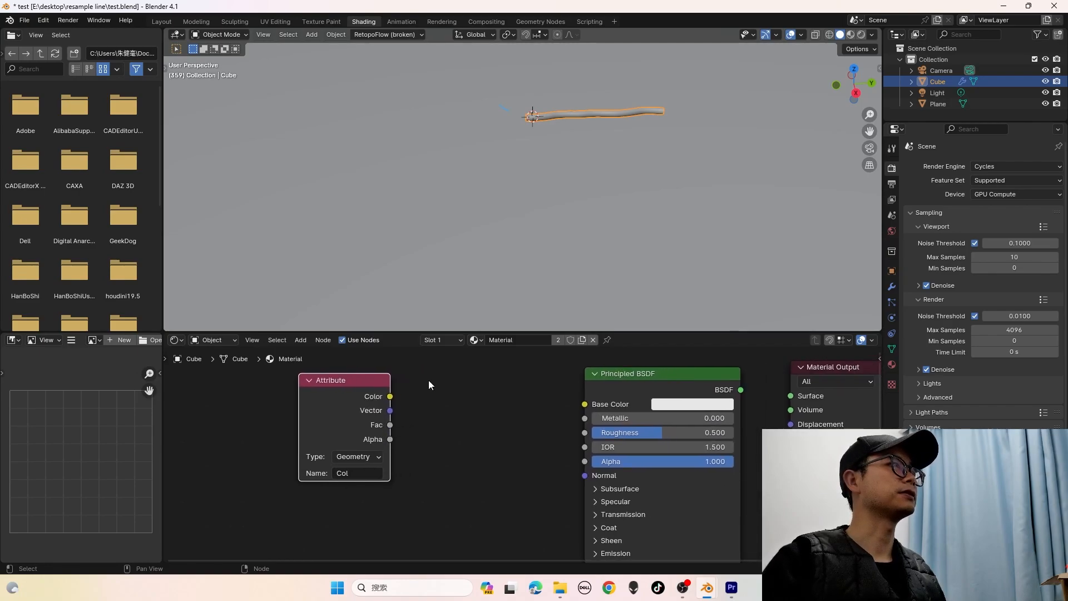
left_click_drag(391, 424, 599, 405)
left_click(862, 35)
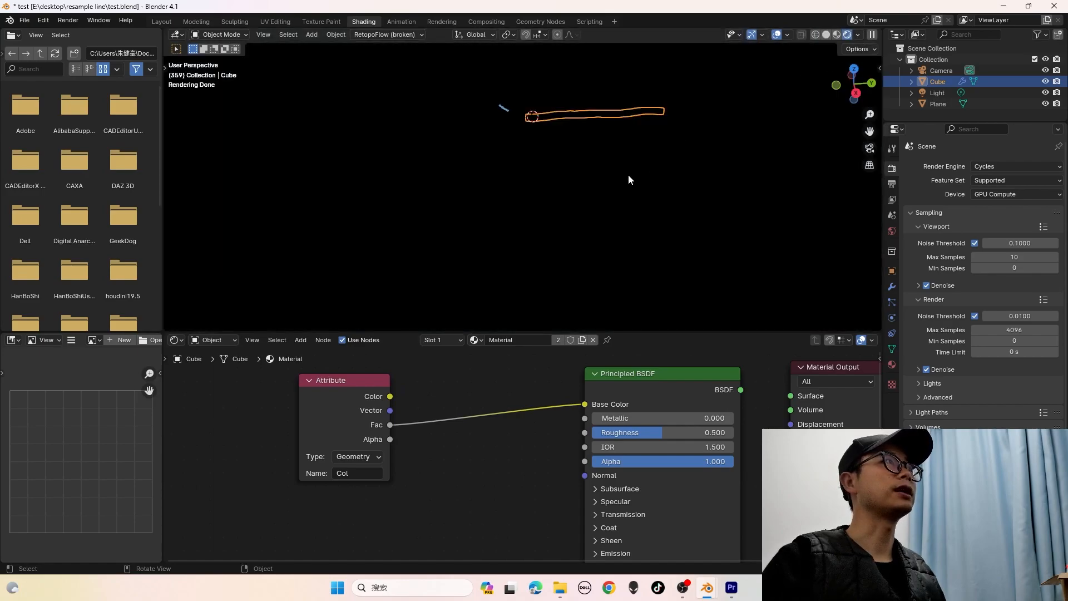
left_click(825, 35)
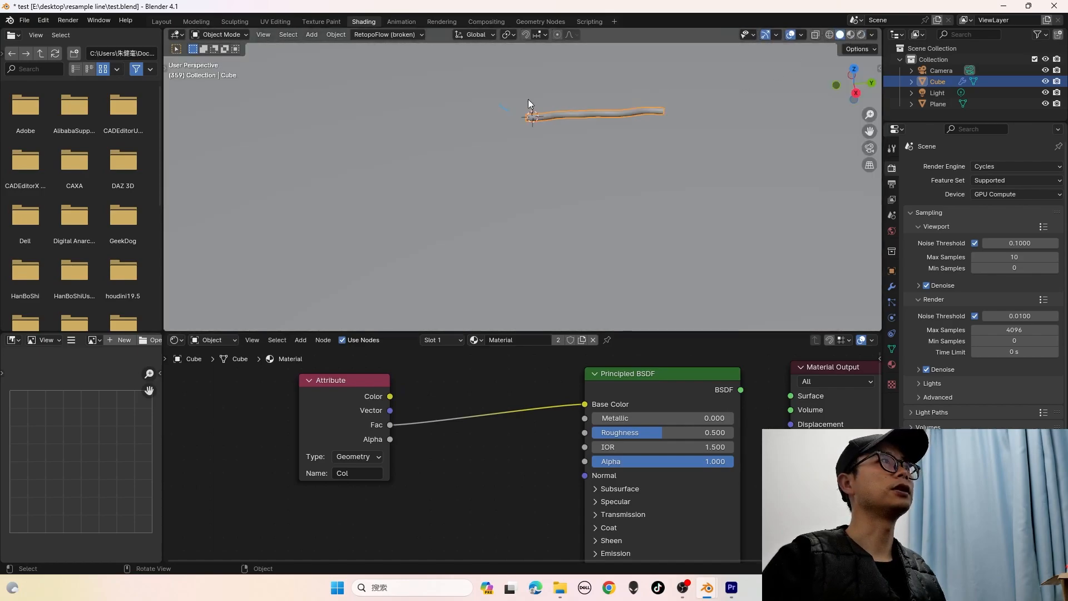
Play the simulation until the curve has grown to frame 381 and display the tube in rendered shading
middle_click_drag(520, 142, 556, 131)
key("space")
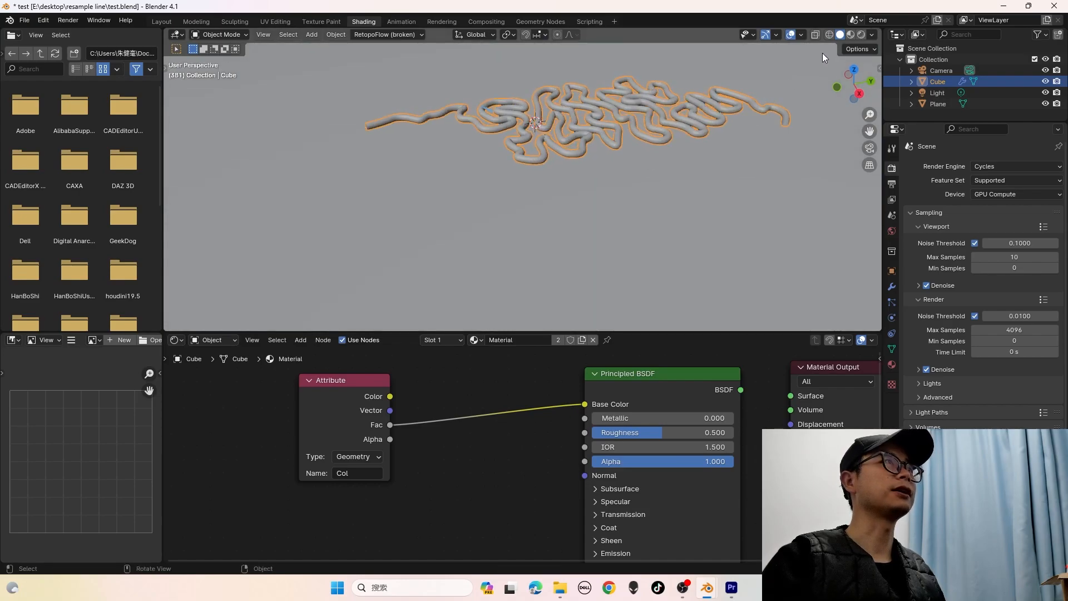
left_click(860, 35)
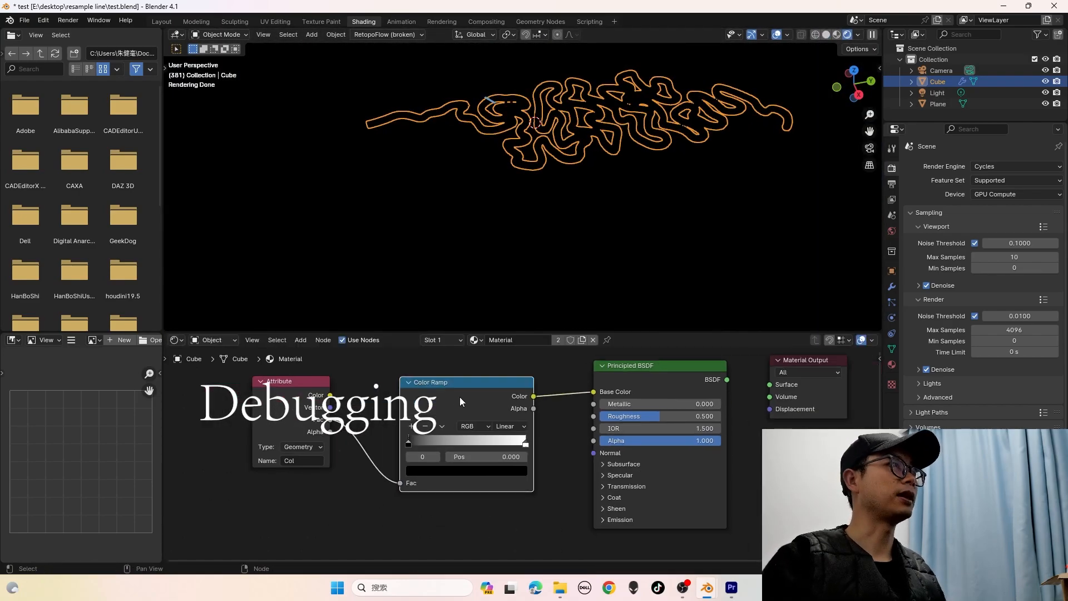
Connect the Color Ramp's Color output to the Principled BSDF's Emission Strength and link the BSDF to the Material Output's Surface
mouse_move(497, 398)
left_mouse_down()
mouse_move(556, 508)
mouse_move(593, 534)
left_mouse_up()
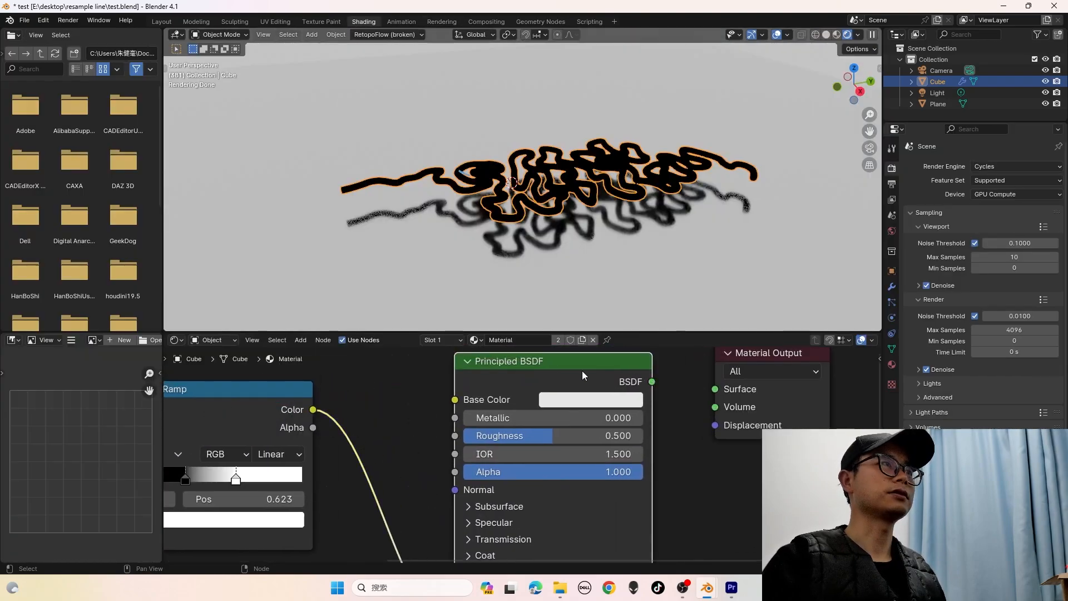
left_click_drag(652, 382, 715, 390)
middle_click_drag(478, 445, 602, 418)
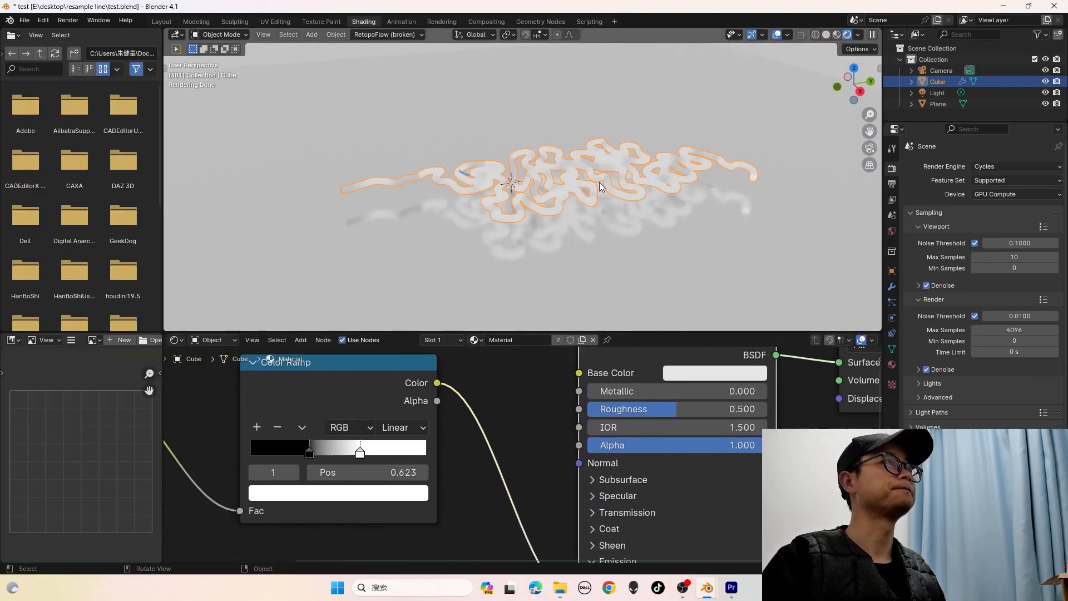
Open the World shader and set its Background color to black
left_click(231, 340)
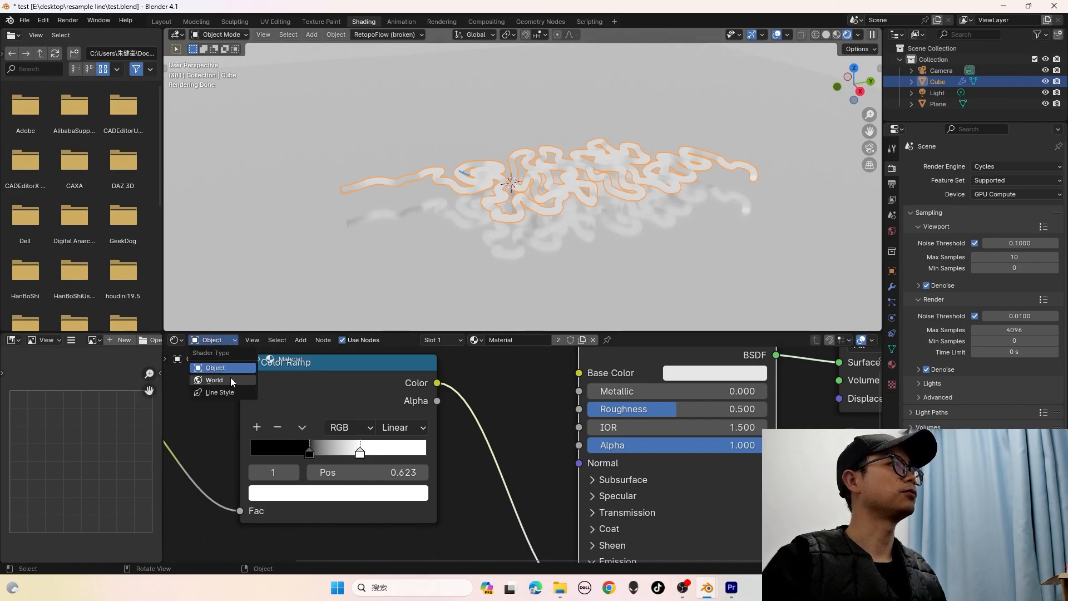
left_click(230, 378)
left_click(380, 392)
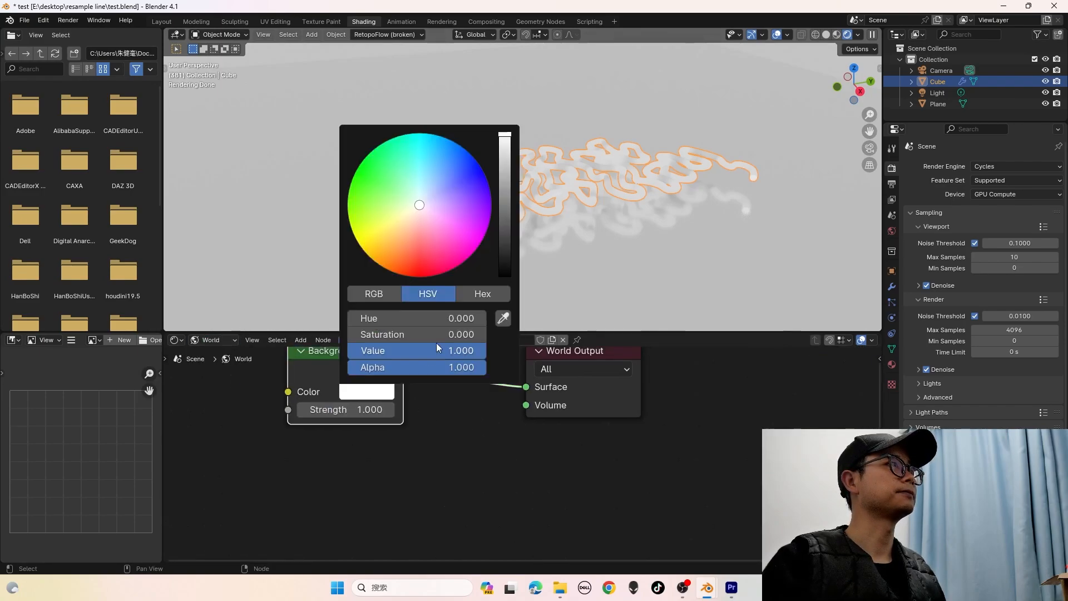
left_click_drag(499, 251, 500, 278)
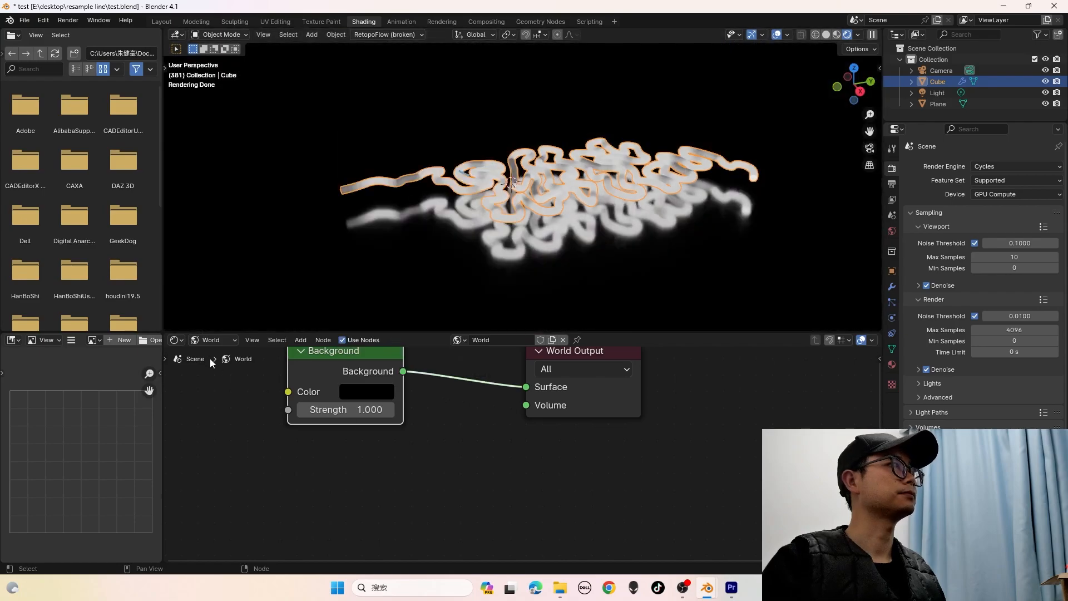
Return to the object material and move the Color Ramp's white stop to the far end and its black stop to 0.786
left_click(211, 340)
left_click(220, 367)
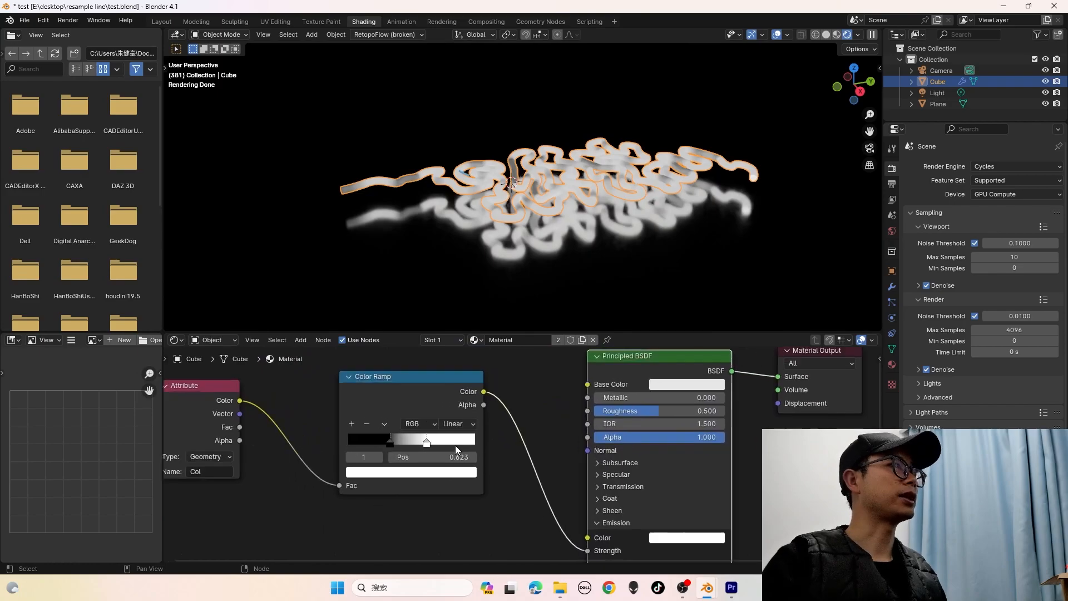
left_click_drag(419, 443, 471, 441)
left_click_drag(378, 442, 430, 447)
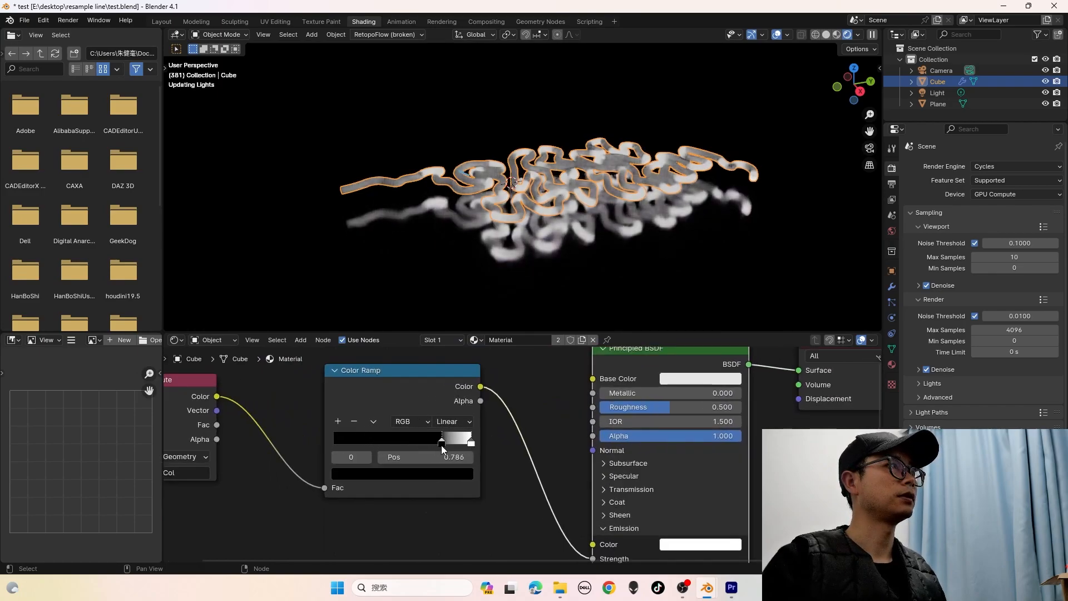
Insert a Map Range node between the Attribute's Color output and the Color Ramp's Fac, with From Max set to 1.5
key("shift+a")
type("map")
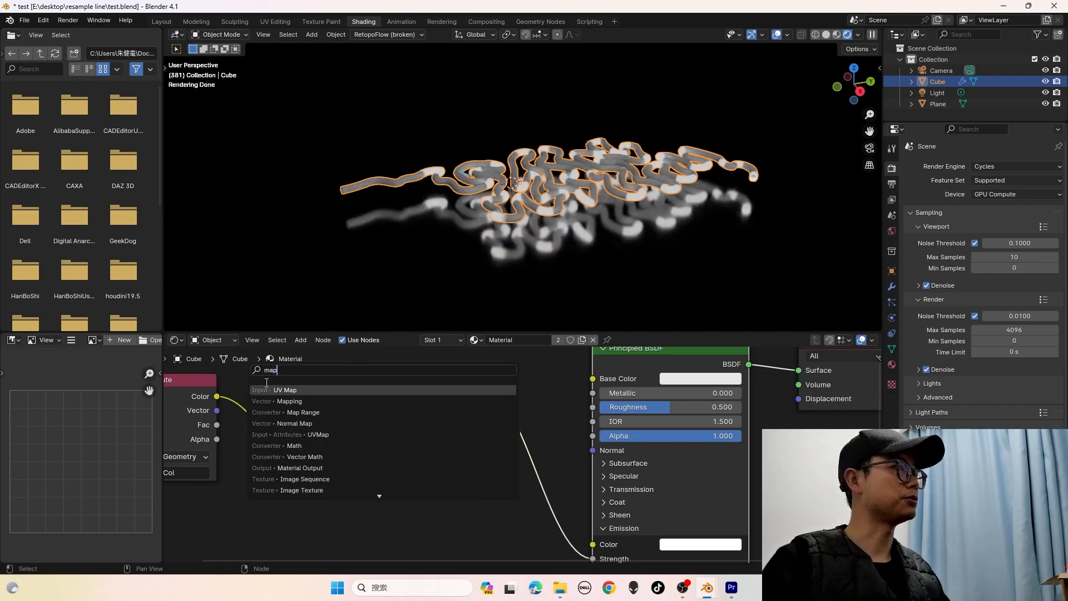
left_click(295, 412)
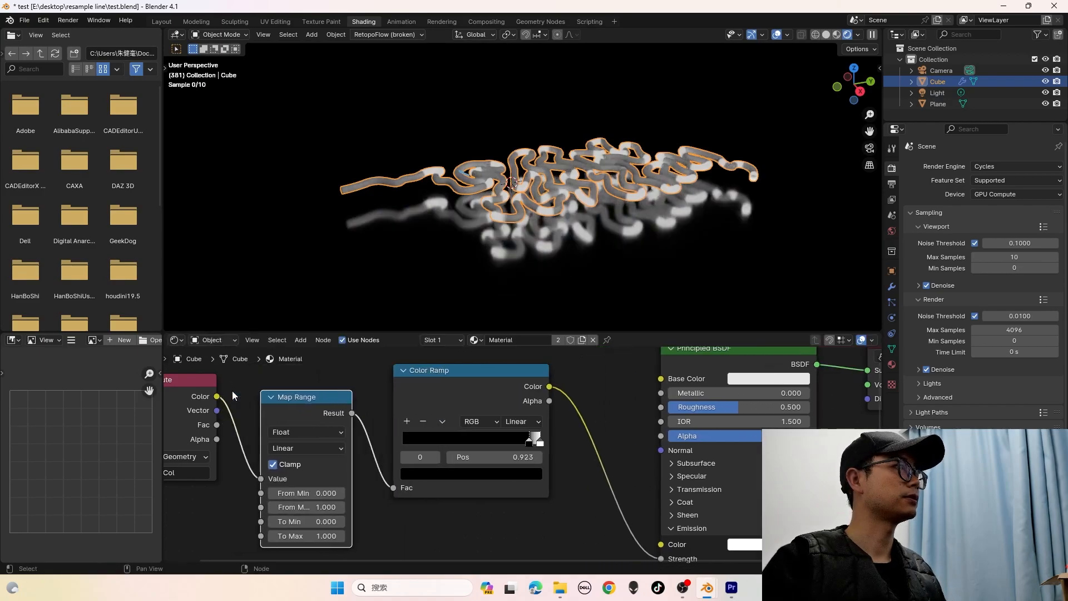
left_click(233, 392)
left_click(316, 487)
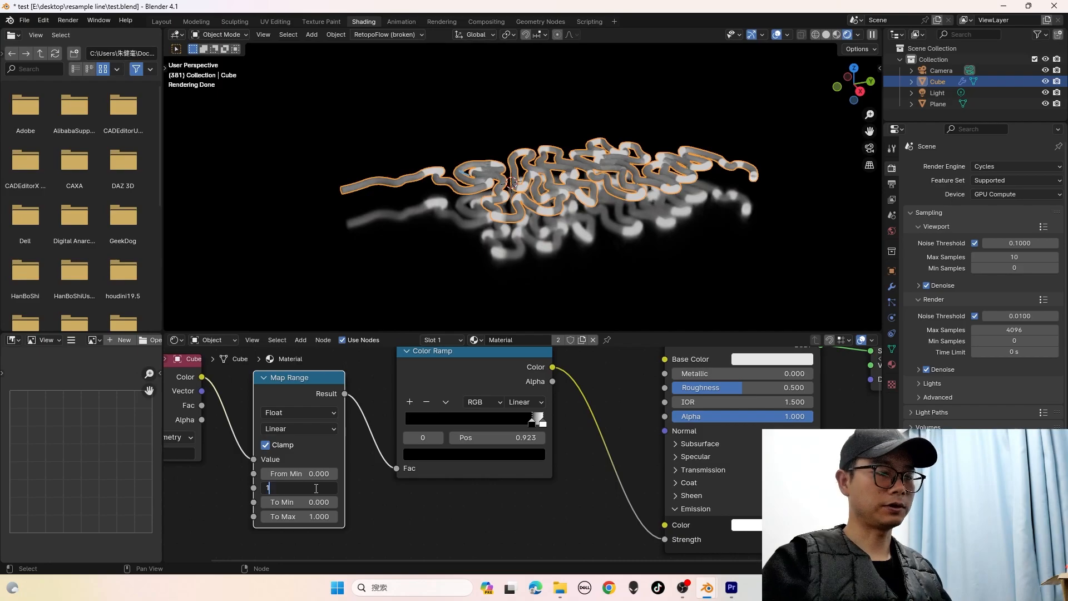
type("1.5")
key("Return")
scroll(513, 416, "up", 2)
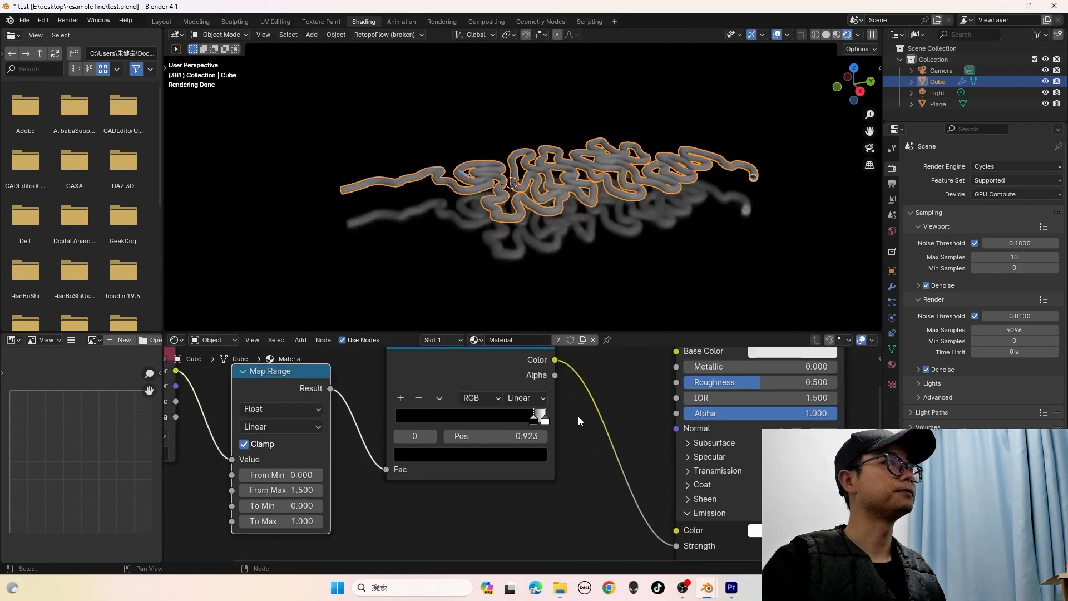
Move the Color Ramp's black stop back to position 0.609 so the glow covers more of the tube's bends
left_click_drag(534, 419, 514, 418)
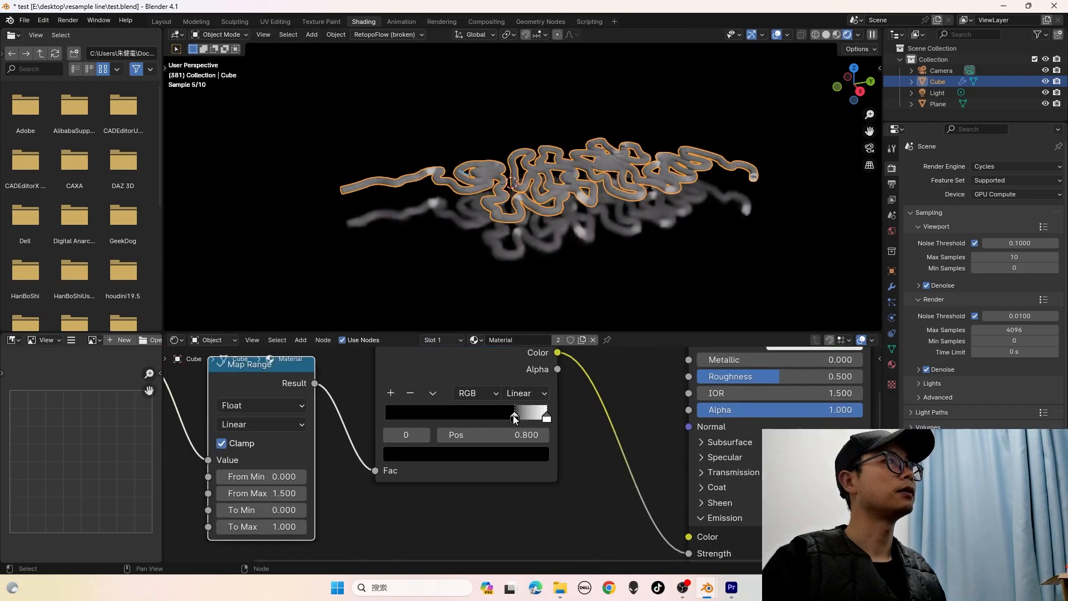
middle_click_drag(566, 229, 549, 250)
scroll(549, 249, "up", 3)
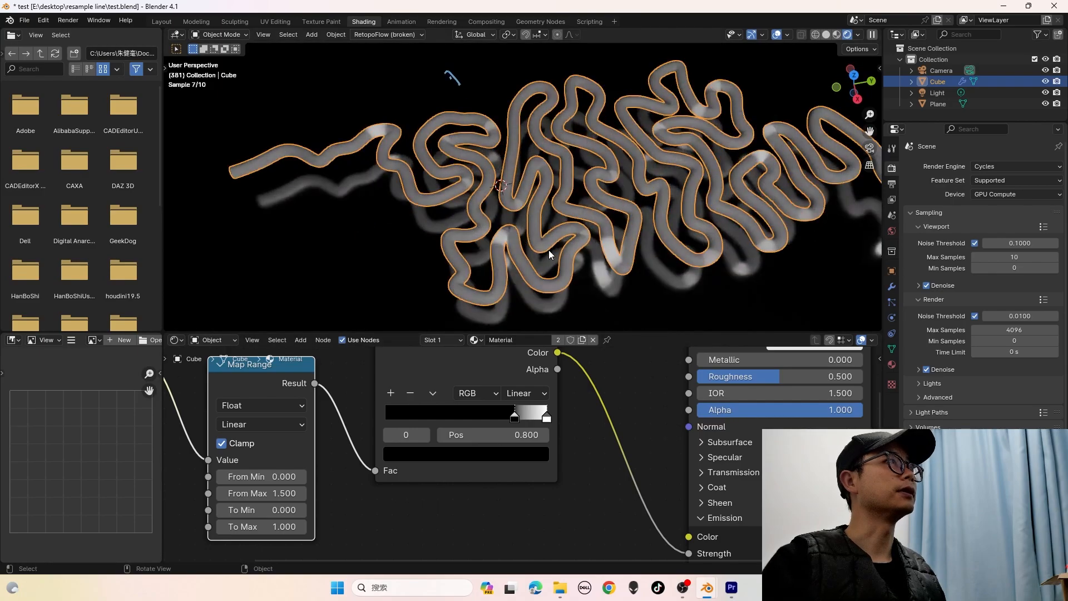
left_click_drag(514, 418, 483, 418)
middle_click_drag(593, 252, 640, 240)
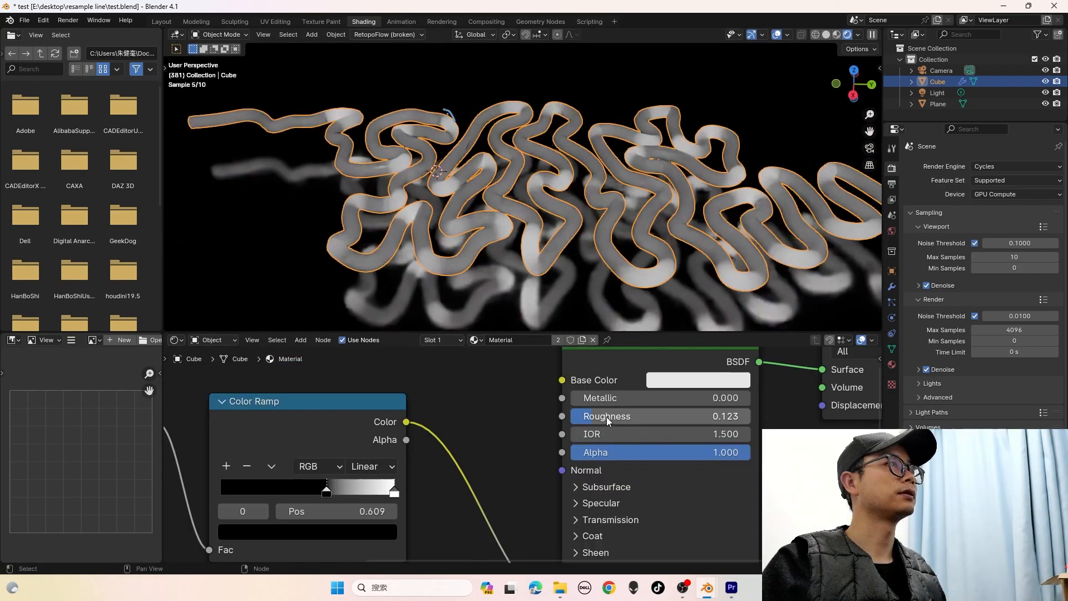
Give the tube's Principled BSDF Metallic 1.000 and Roughness 0.123, and darken its Base Color to grey
left_click_drag(609, 398, 749, 403)
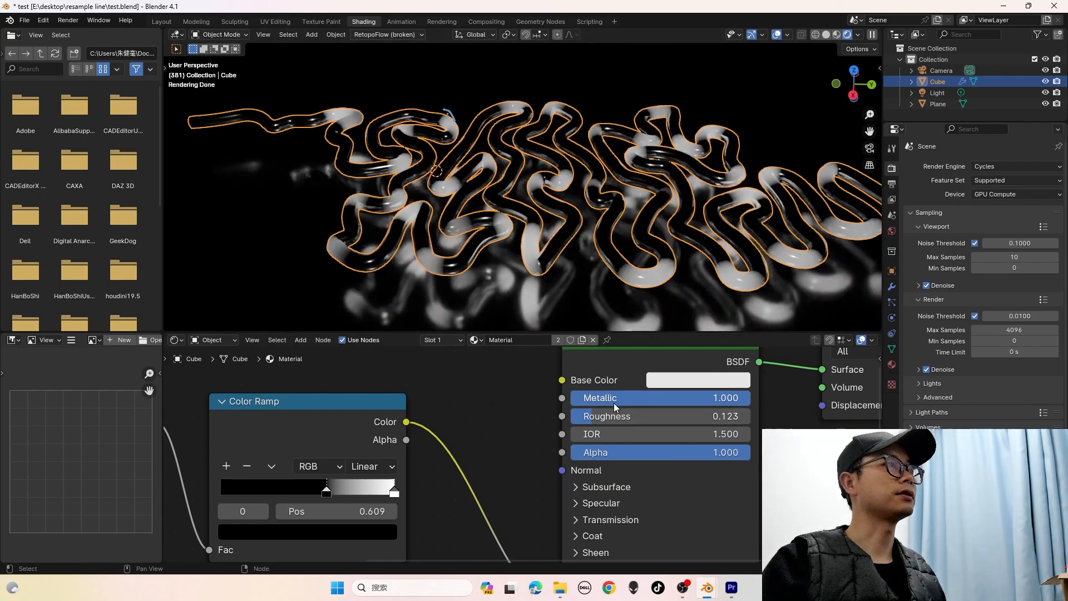
middle_click_drag(603, 281, 634, 312)
left_click(695, 381)
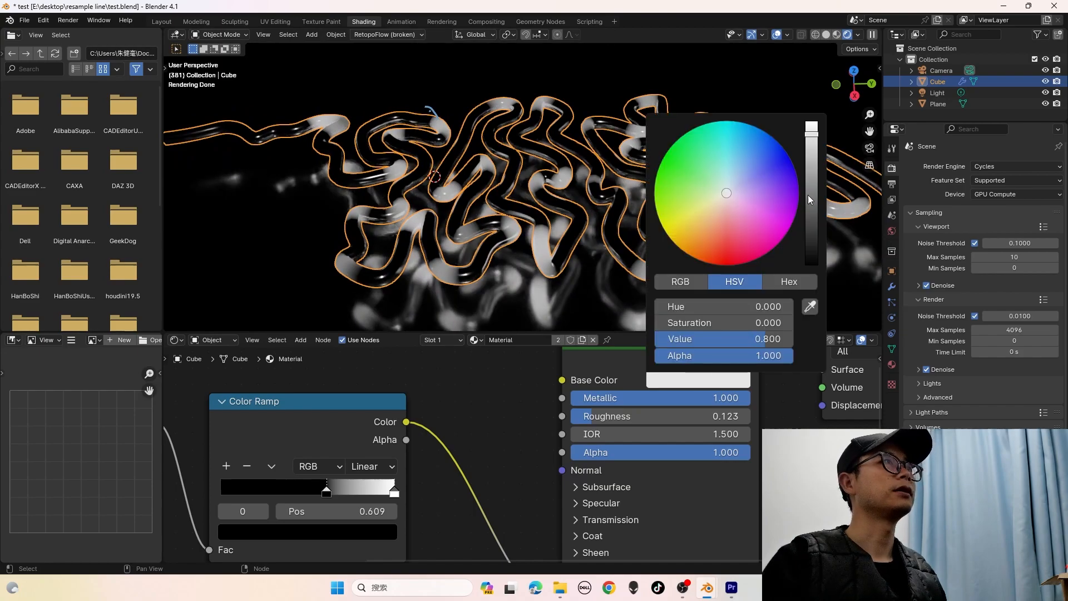
left_click_drag(809, 195, 812, 177)
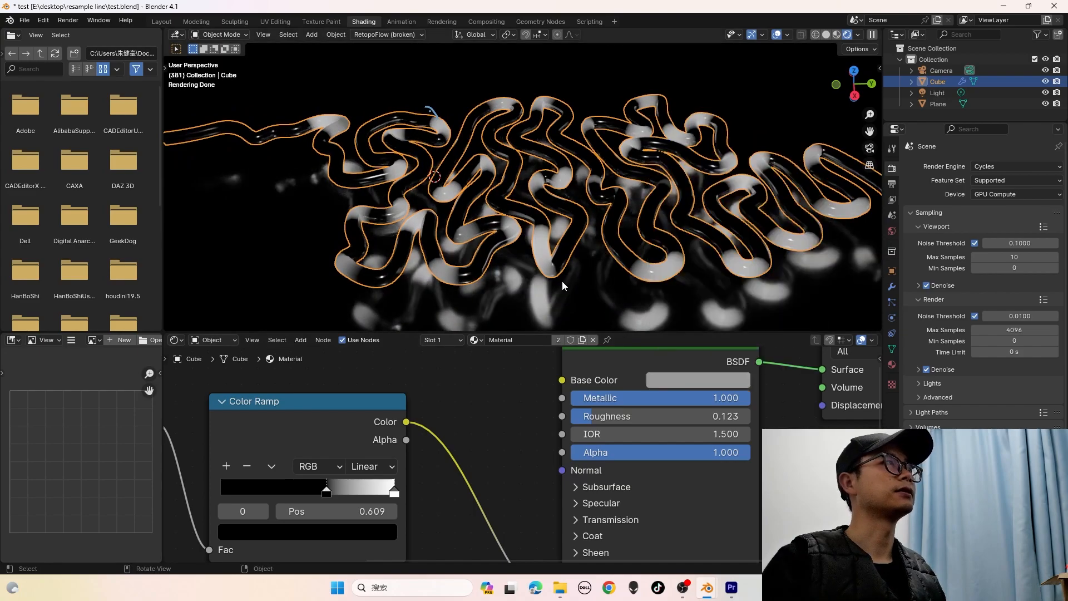
Add a Math node on the link between the Color Ramp's Color output and the Principled BSDF's Emission Strength
scroll(384, 445, "down", 1)
middle_click_drag(498, 509, 519, 439)
left_click_drag(383, 381, 355, 389)
key("shift+a")
key("shift+a")
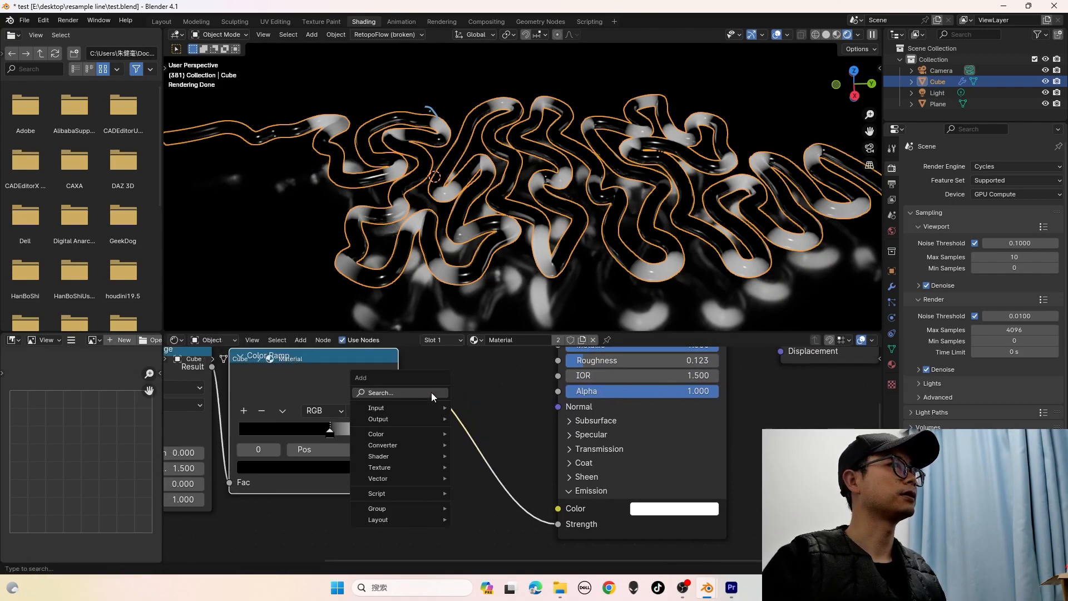
type("math")
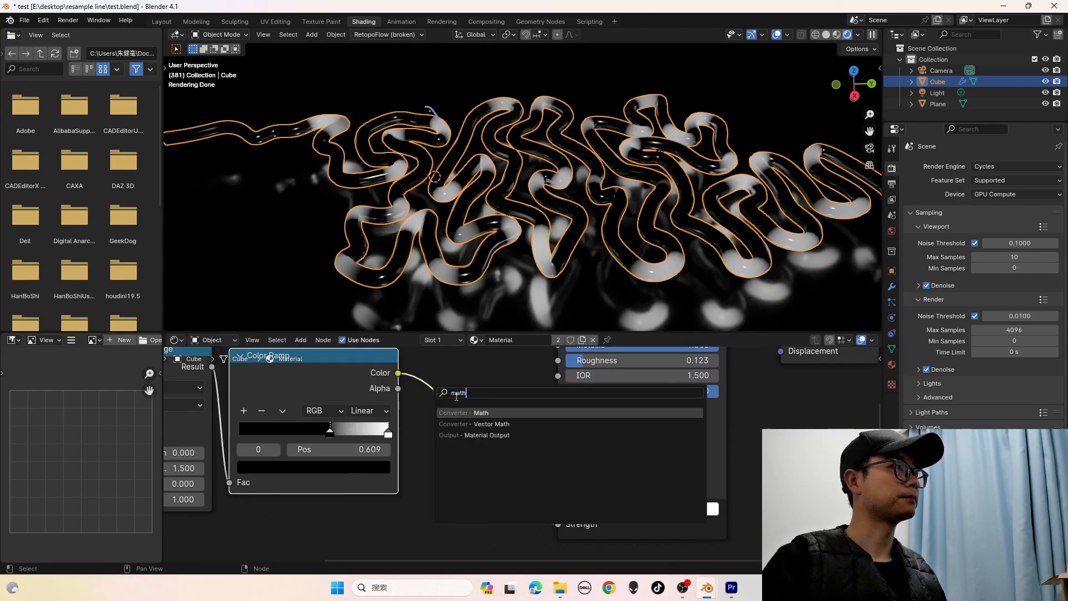
type("'")
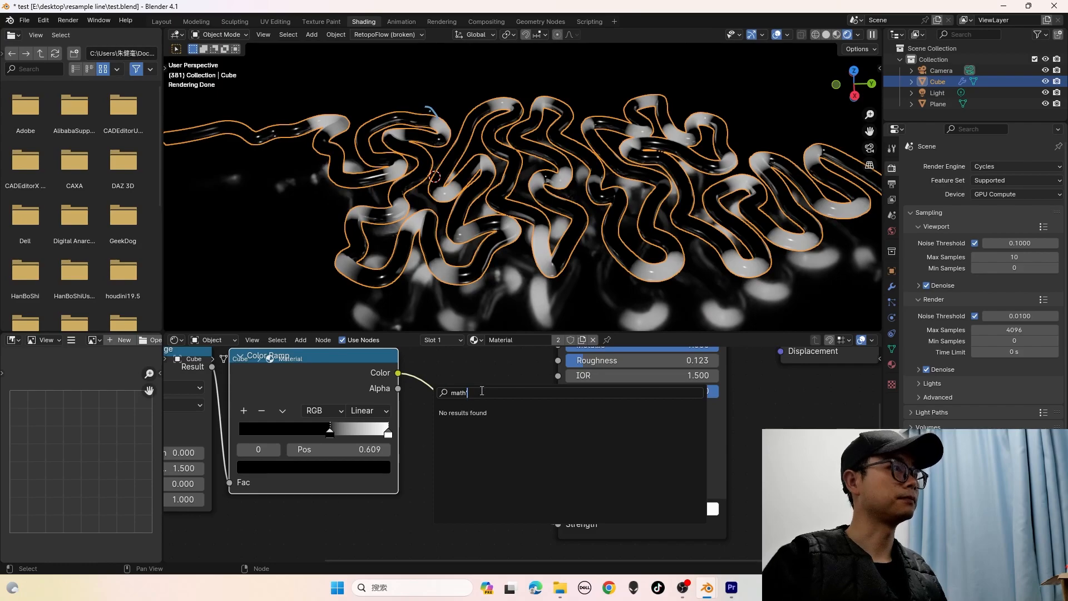
key("BackSpace")
key("Return")
Set the new Math node's operation to Multiply and its value to 2.000
left_click(500, 417)
left_click(499, 414)
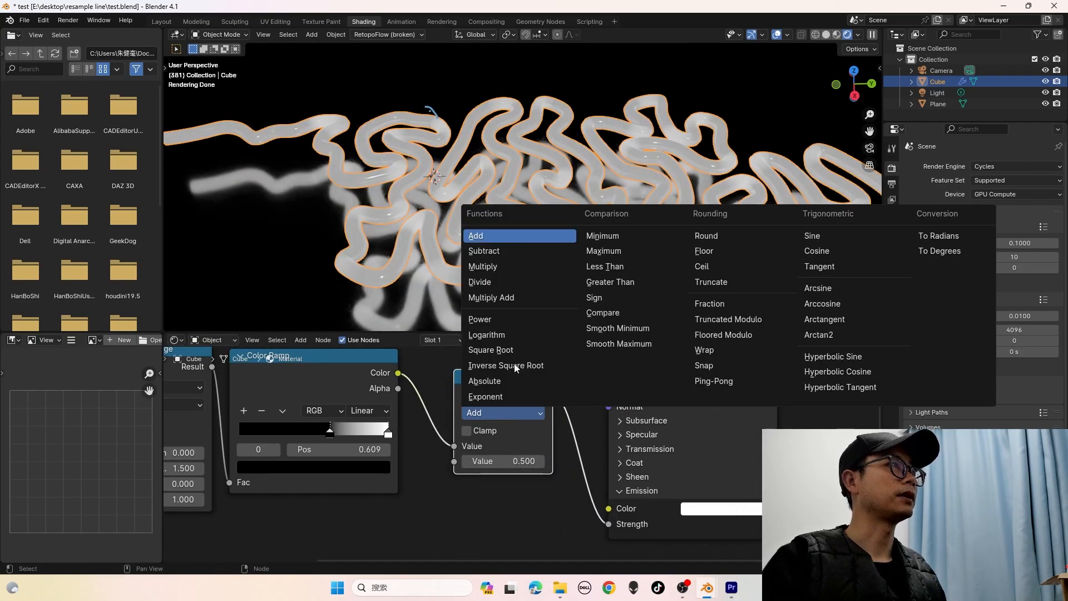
left_click(504, 267)
left_click(497, 456)
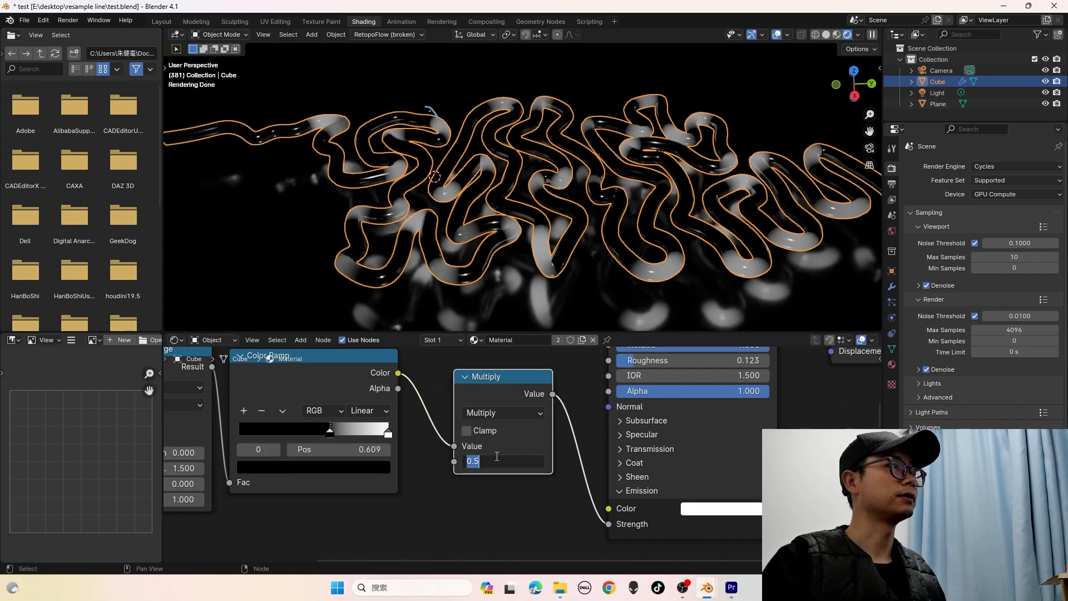
key("Return")
middle_click_drag(603, 252, 590, 194)
left_click(738, 75)
left_click(590, 194)
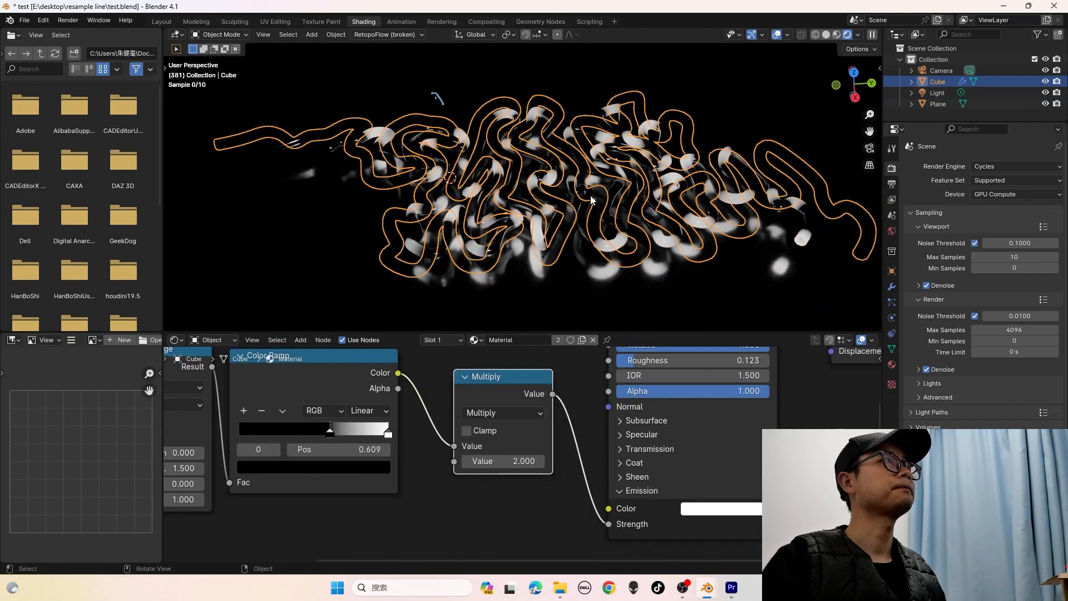
Change the tube's Emission Color to hot pink with hue 0.928 and saturation 1.000, and save the file
middle_click_drag(686, 397, 670, 436)
middle_click_drag(699, 496, 646, 452)
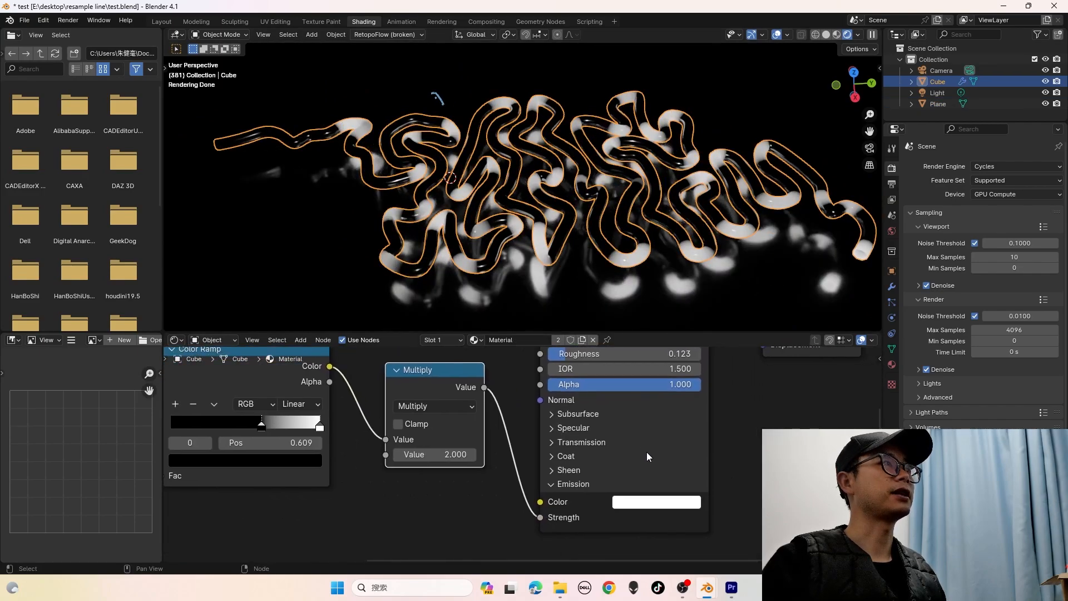
left_click(657, 500)
mouse_move(706, 336)
left_mouse_down()
mouse_move(742, 336)
mouse_move(730, 379)
left_mouse_up()
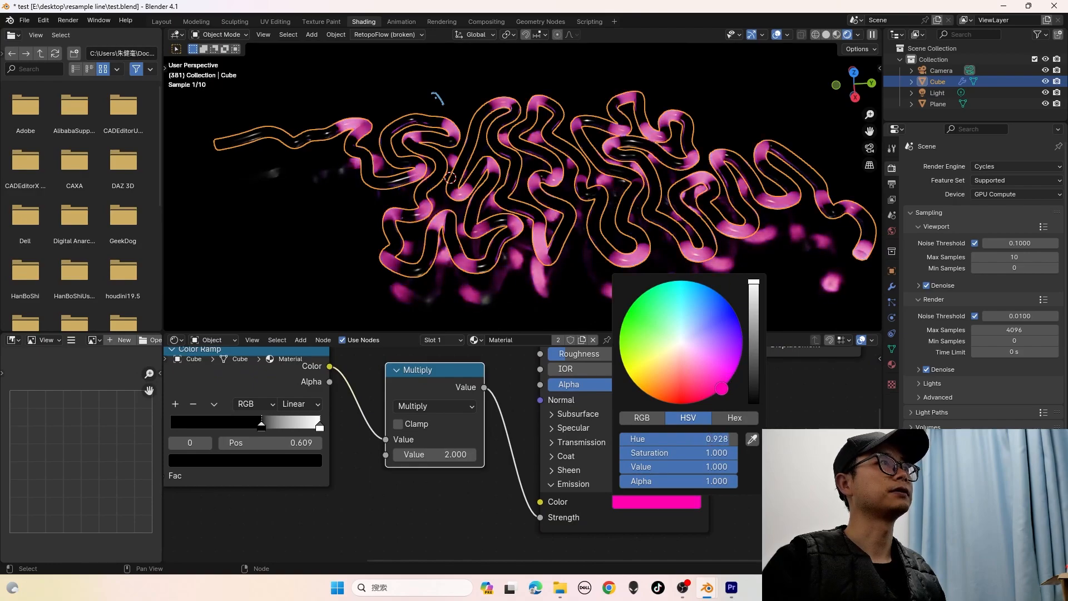
key("ctrl+s")
middle_click_drag(574, 177, 543, 56)
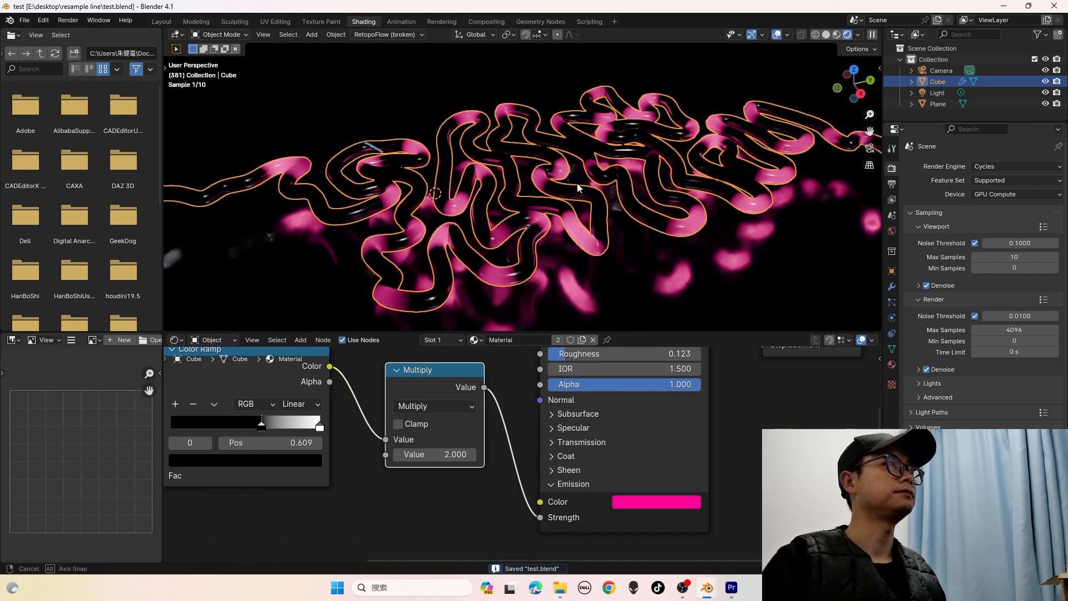
Select the Light object and bring its shader nodes into view
left_click(661, 270)
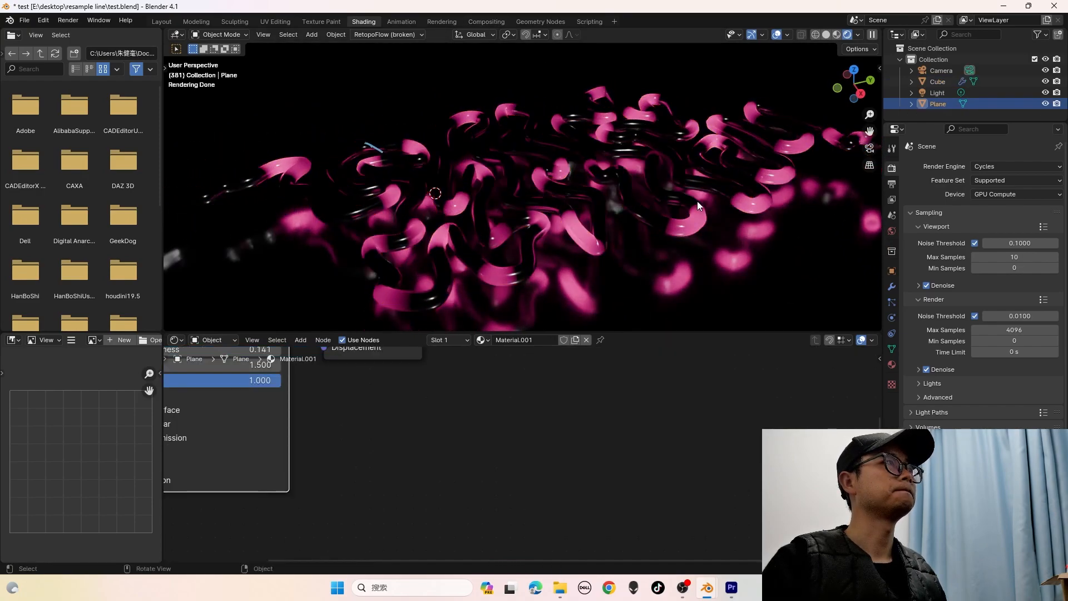
left_click(926, 93)
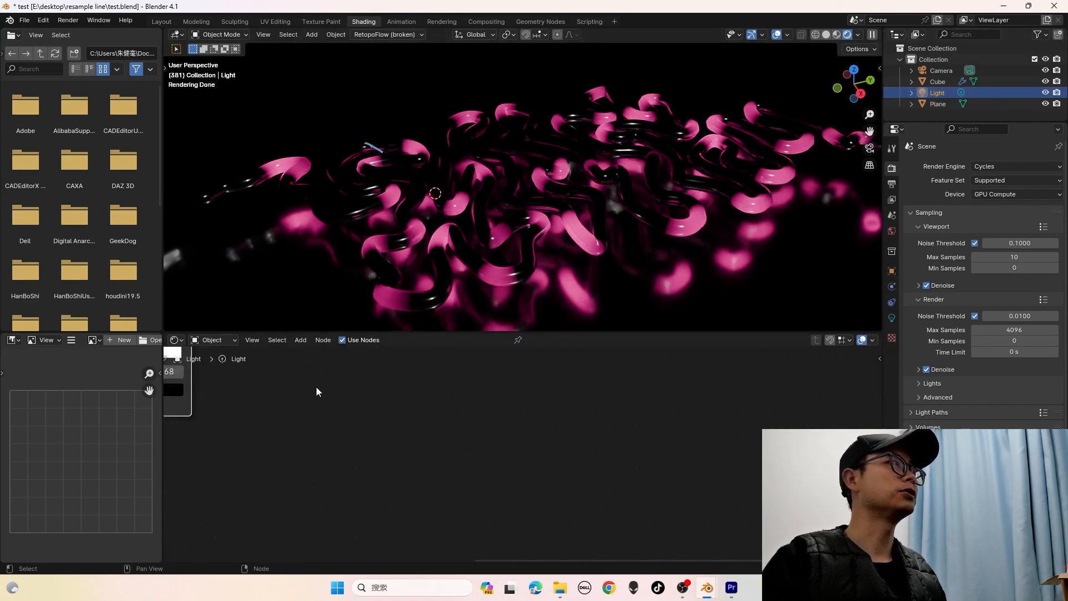
scroll(408, 395, "down", 1)
middle_click_drag(409, 395, 561, 435)
middle_click_drag(469, 408, 595, 470)
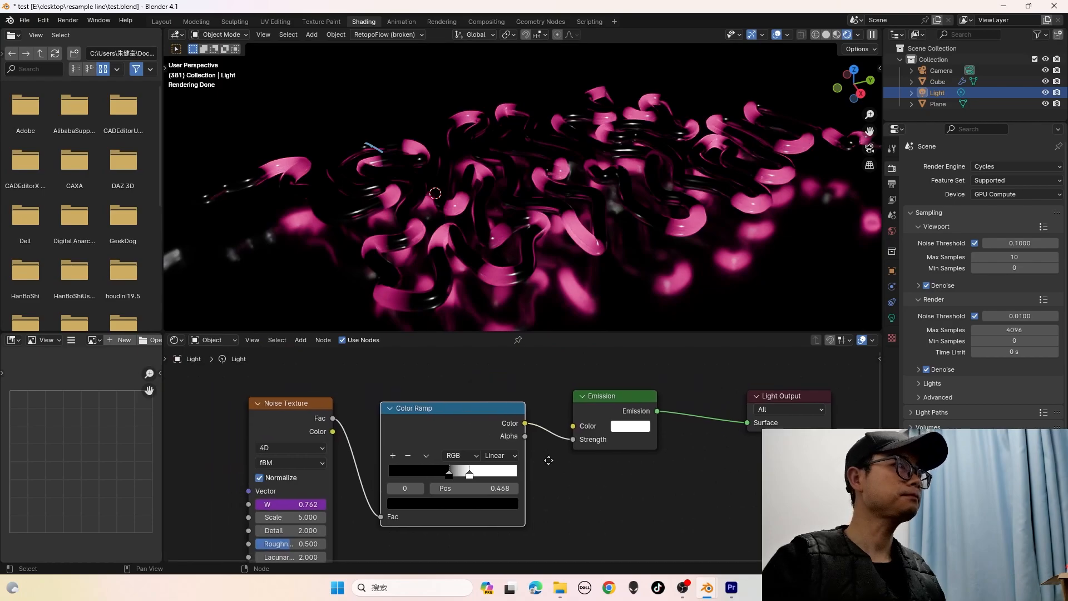
scroll(529, 452, "up", 1)
Rearrange the light's Noise Texture, Color Ramp and Emission nodes, leaving a gap before the Emission node
key("g")
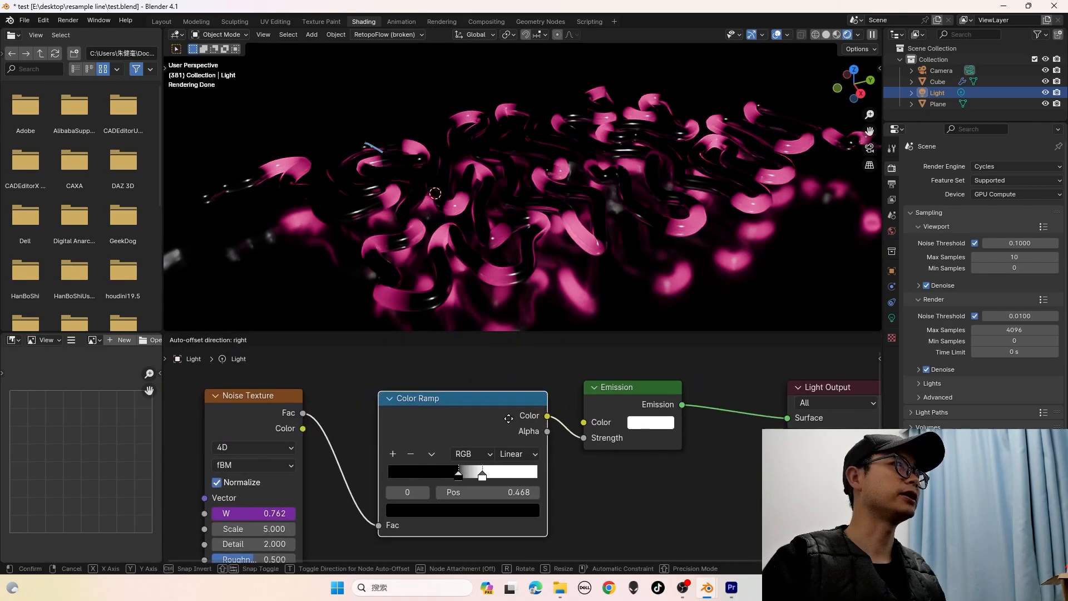
left_click(491, 417)
left_click_drag(455, 409, 469, 407)
left_click_drag(278, 409, 312, 405)
middle_click_drag(432, 410, 366, 402)
middle_click_drag(491, 403, 439, 418)
left_click(491, 408)
scroll(491, 408, "up", 1)
left_click_drag(492, 408, 546, 404)
middle_click_drag(410, 426, 567, 402)
scroll(300, 495, "up", 1)
key("Return")
scroll(315, 377, "down", 1)
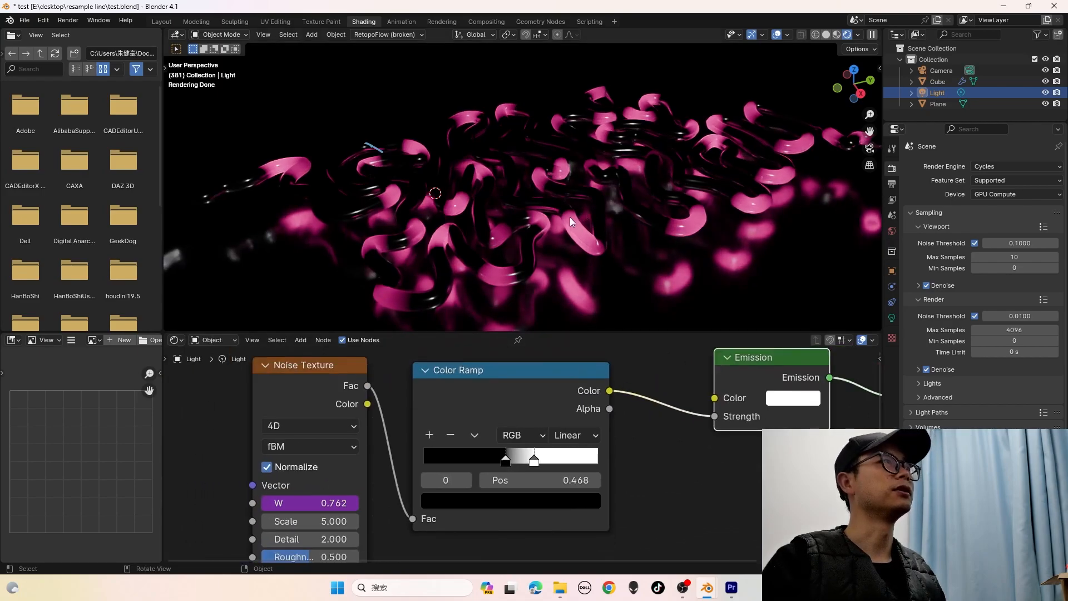
Play the simulation on until the glowing curve has grown to frame 438
scroll(562, 213, "down", 5)
scroll(582, 221, "up", 3)
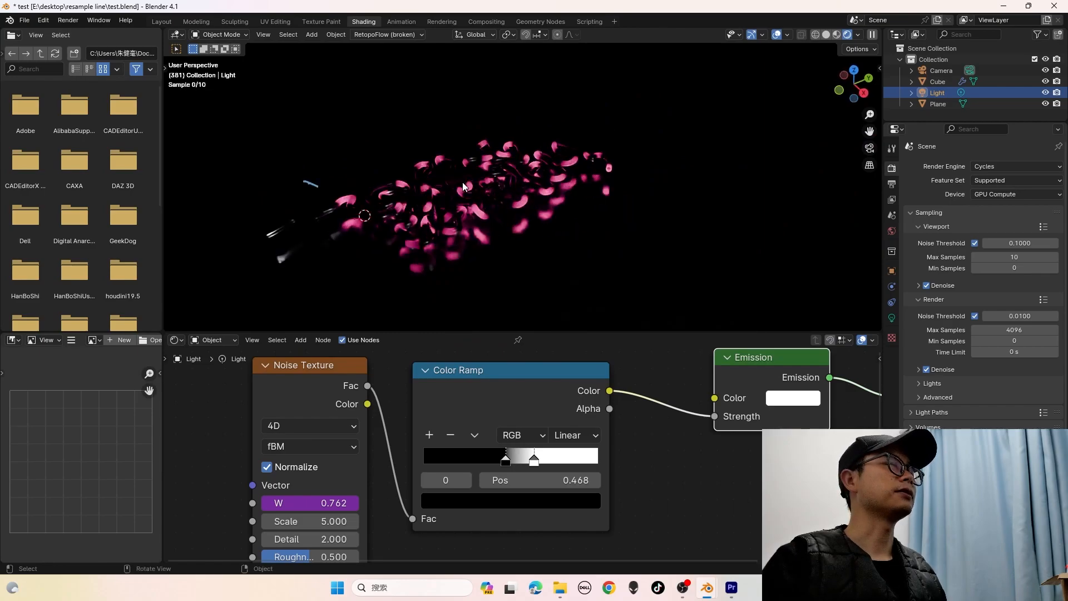
scroll(475, 215, "down", 3)
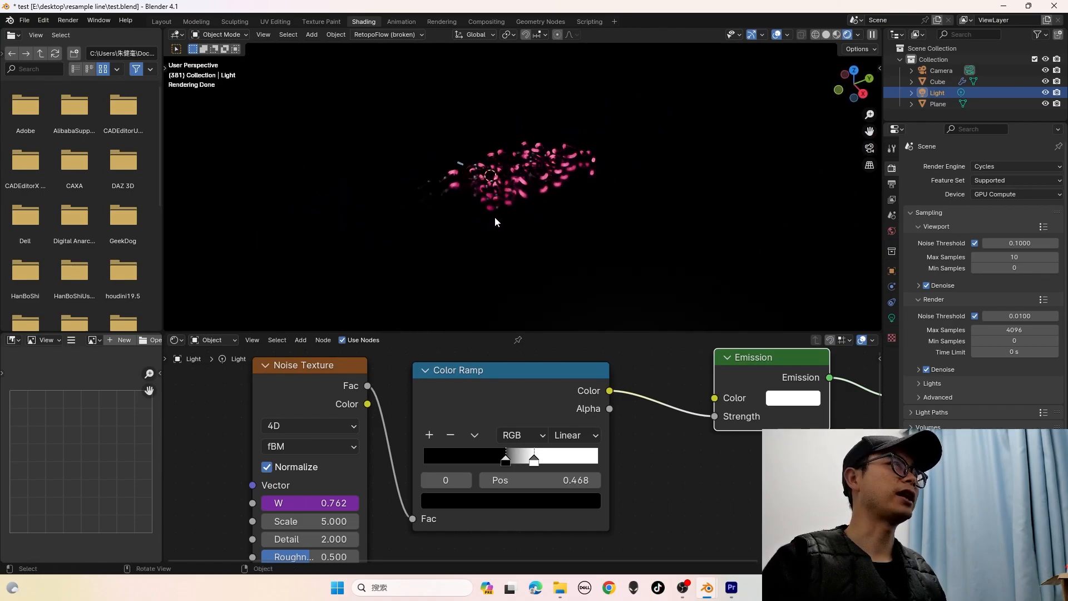
left_click(509, 176)
middle_click_drag(415, 532, 362, 448)
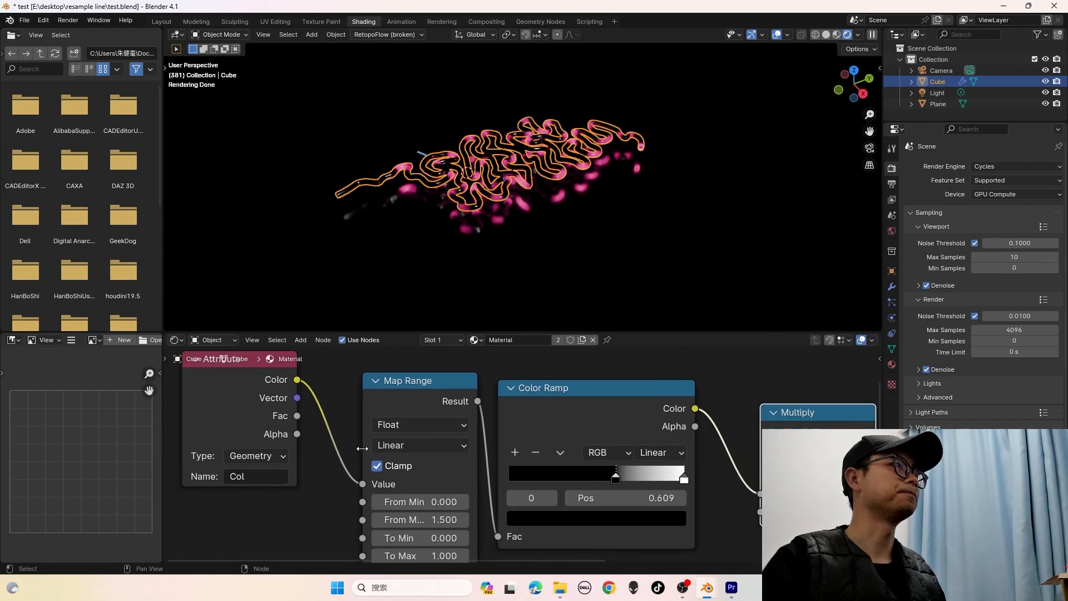
key("space")
middle_click_drag(534, 199, 649, 134)
left_click(680, 106)
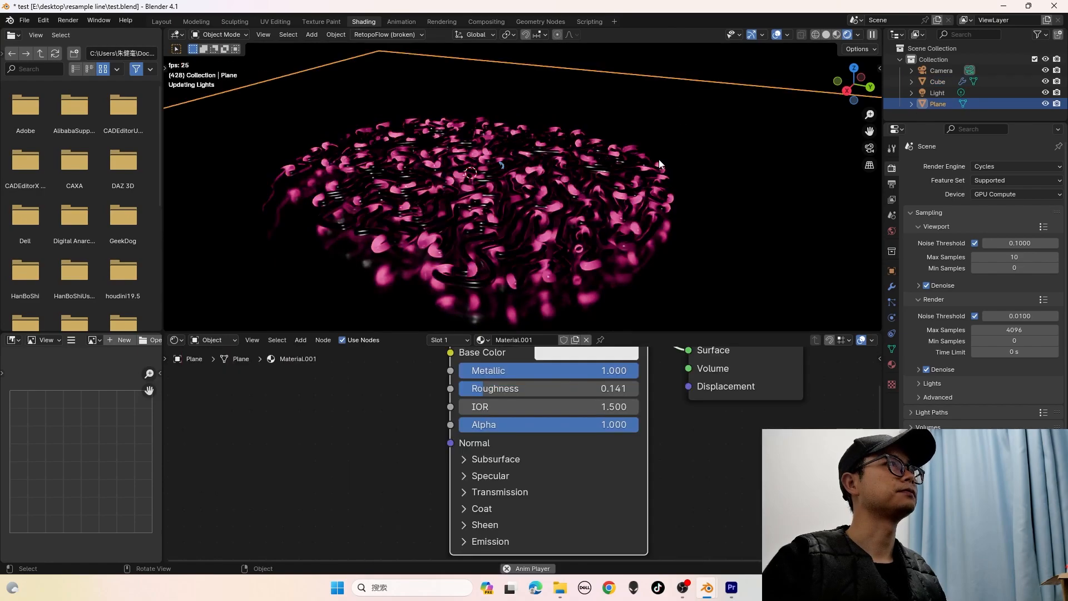
scroll(521, 411, "down", 1)
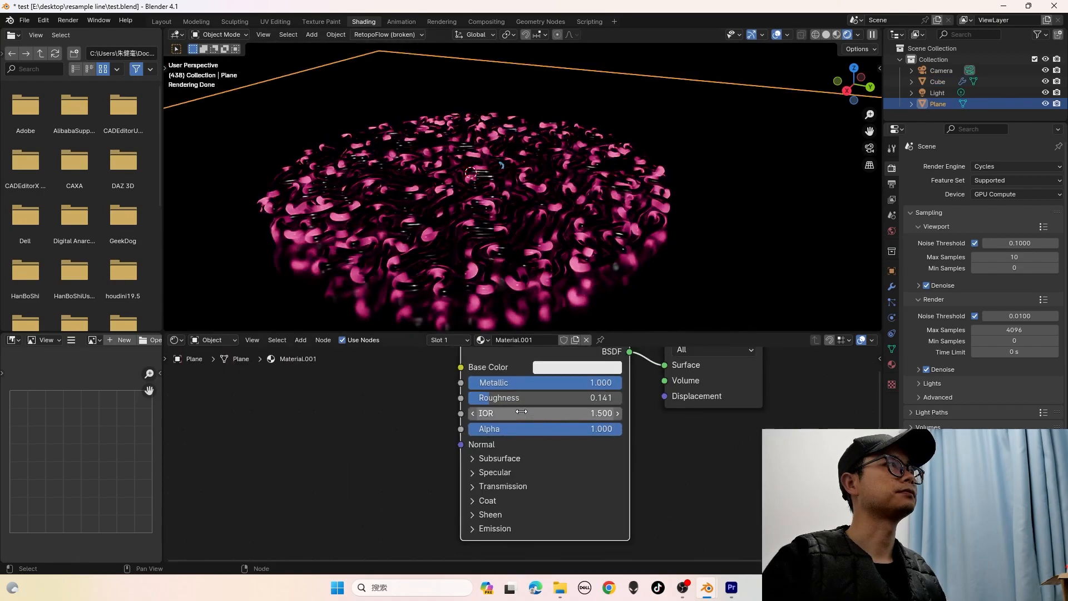
scroll(521, 411, "down", 1)
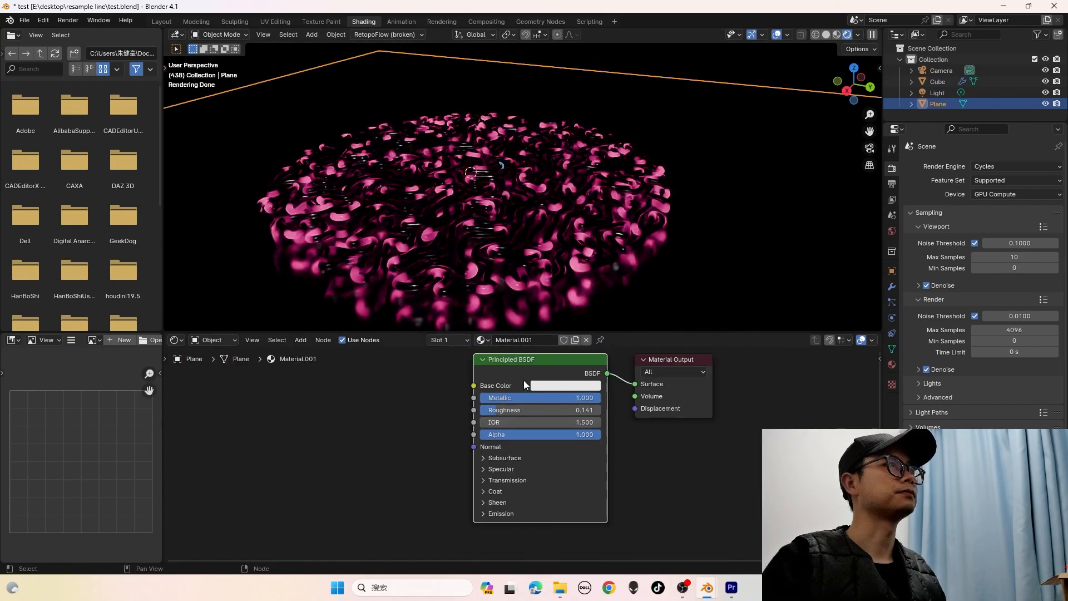
Return to the Light's shader nodes and move the Noise Texture and Color Ramp further away from the Emission node
left_click(940, 93)
middle_click_drag(586, 360, 534, 430)
scroll(512, 424, "up", 1)
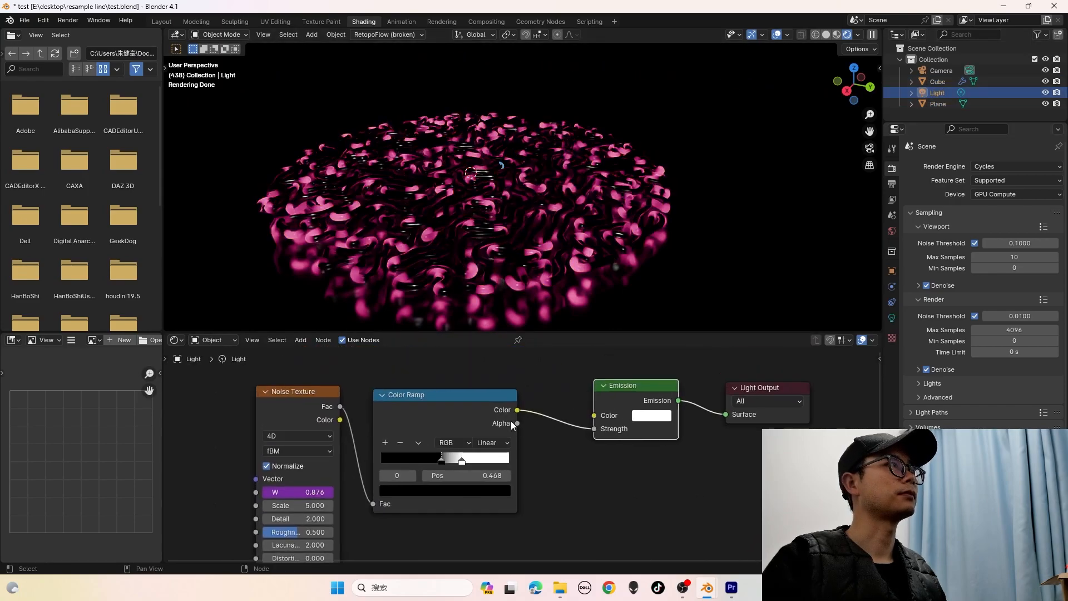
left_click_drag(418, 447, 418, 446)
left_click_drag(422, 428, 300, 423)
middle_click_drag(361, 415, 469, 416)
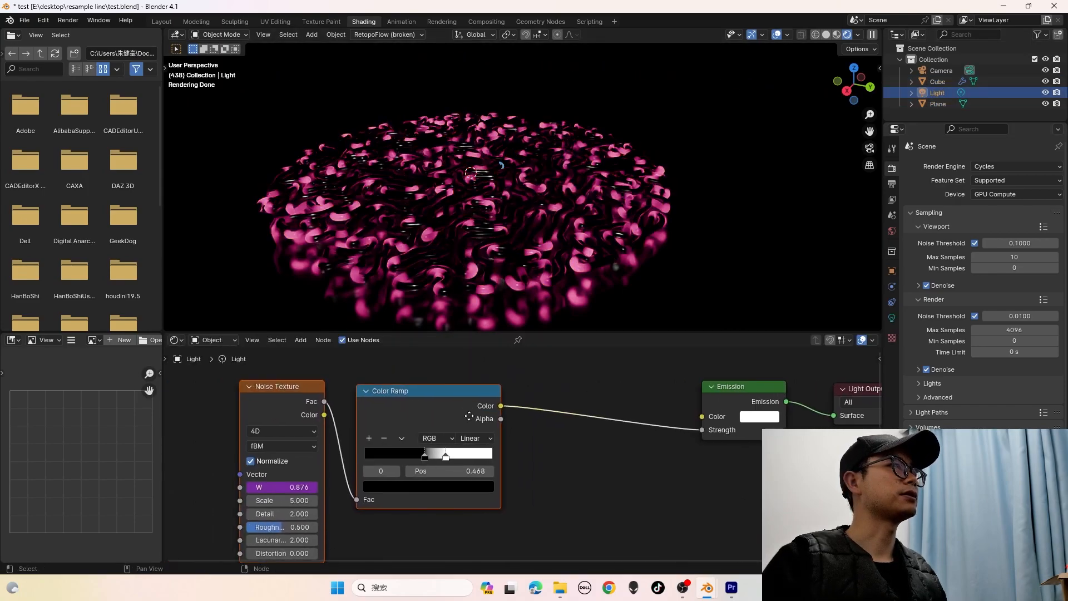
Insert a Math node set to Multiply between the light's Color Ramp Color output and the Emission Strength
key("shift+a")
left_click(502, 399)
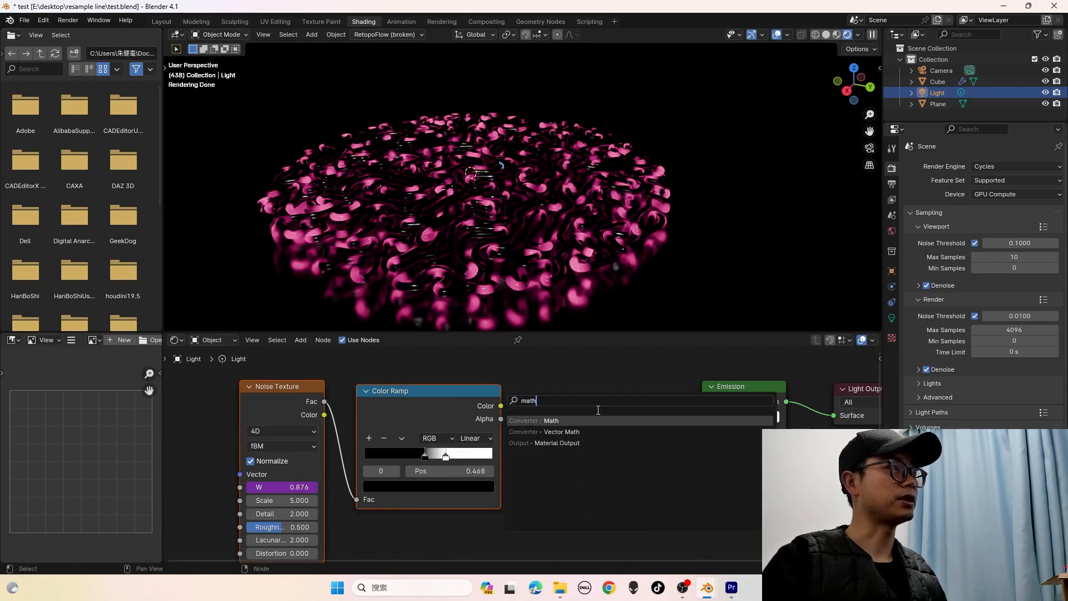
key("Return")
left_click(612, 422)
left_click(626, 422)
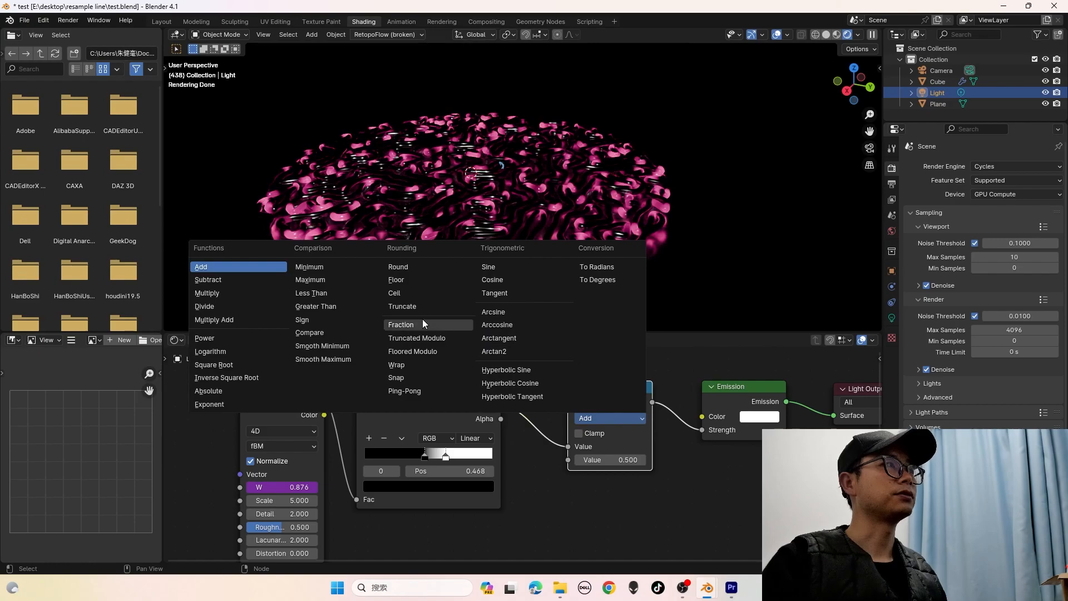
left_click(256, 295)
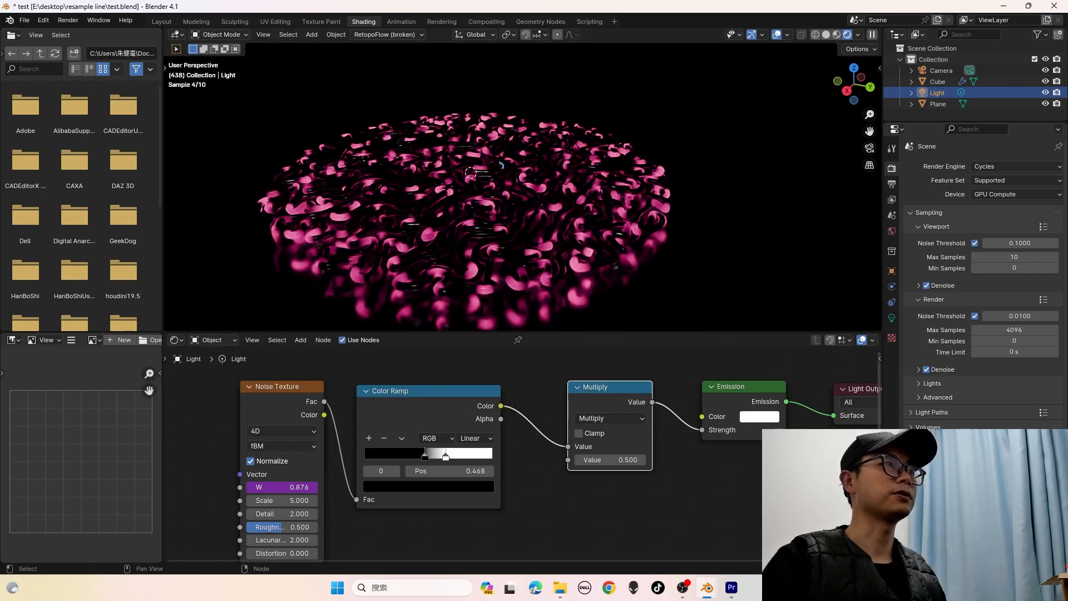
Set the second value of the light's Multiply node to 1000
middle_click_drag(778, 423, 683, 423)
scroll(683, 423, "up", 2)
left_click(682, 373)
middle_click_drag(682, 373, 702, 376)
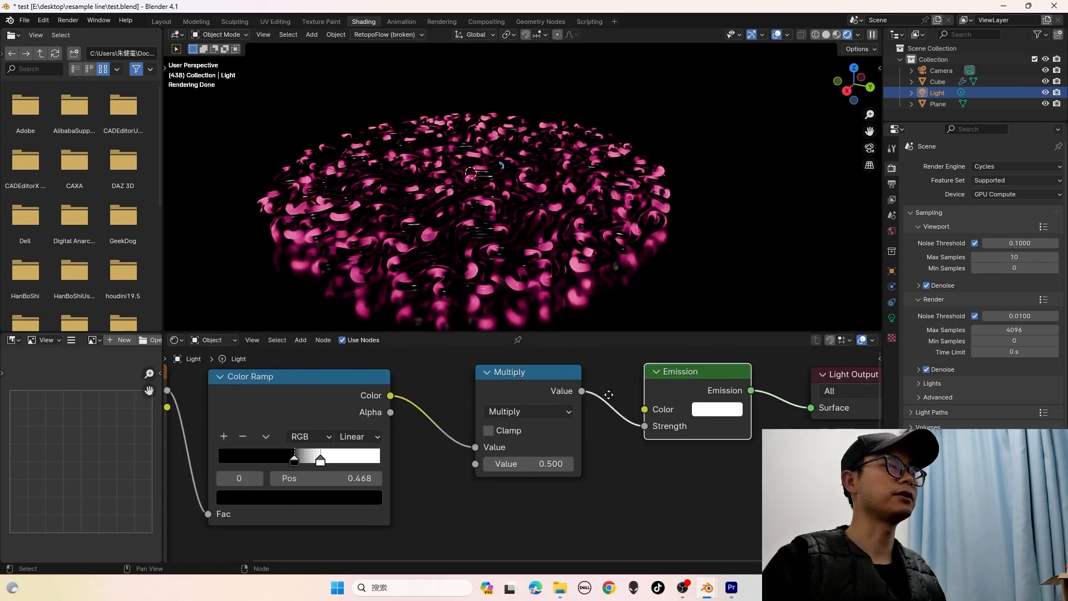
left_click(539, 465)
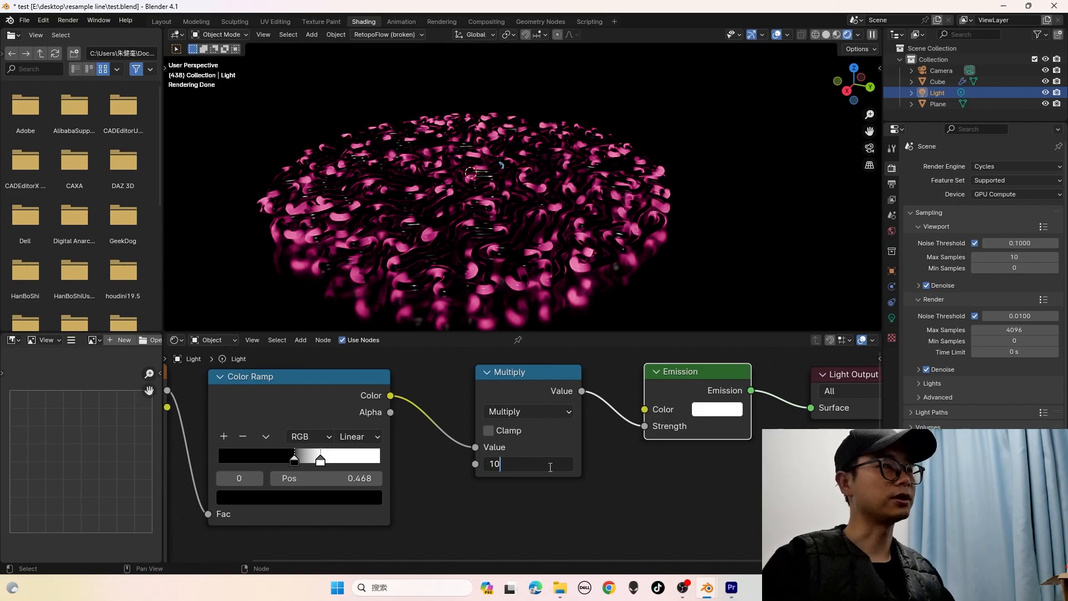
type("1000")
key("Return")
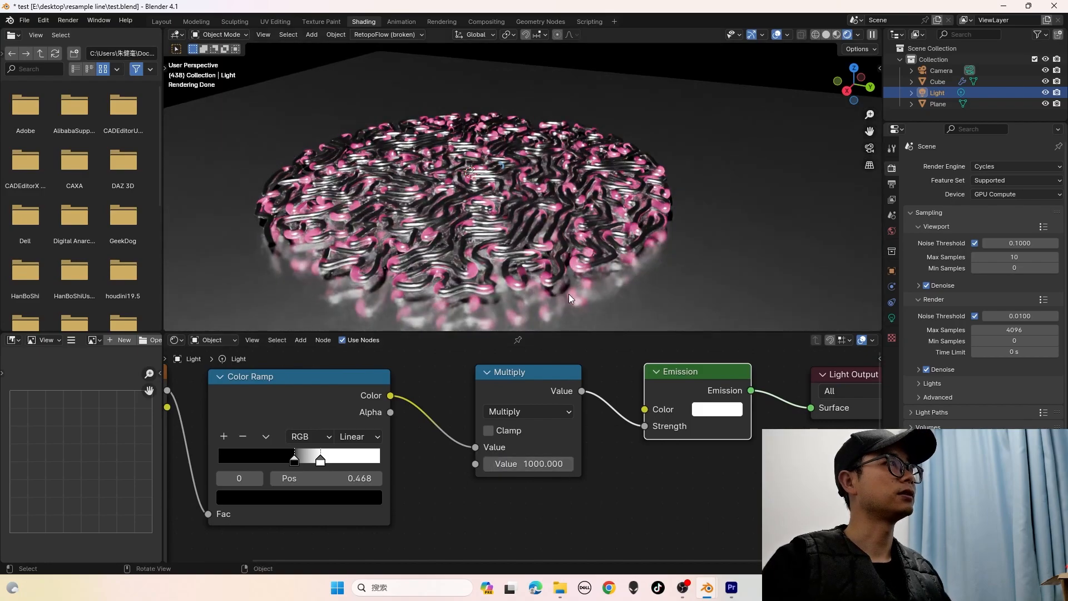
Examine how the light falls on the tube from several angles, along with the material nodes of the tube and the ground plane
middle_click_drag(569, 294, 555, 320)
middle_click_drag(572, 163, 549, 226)
scroll(549, 223, "up", 3)
scroll(549, 222, "up", 2)
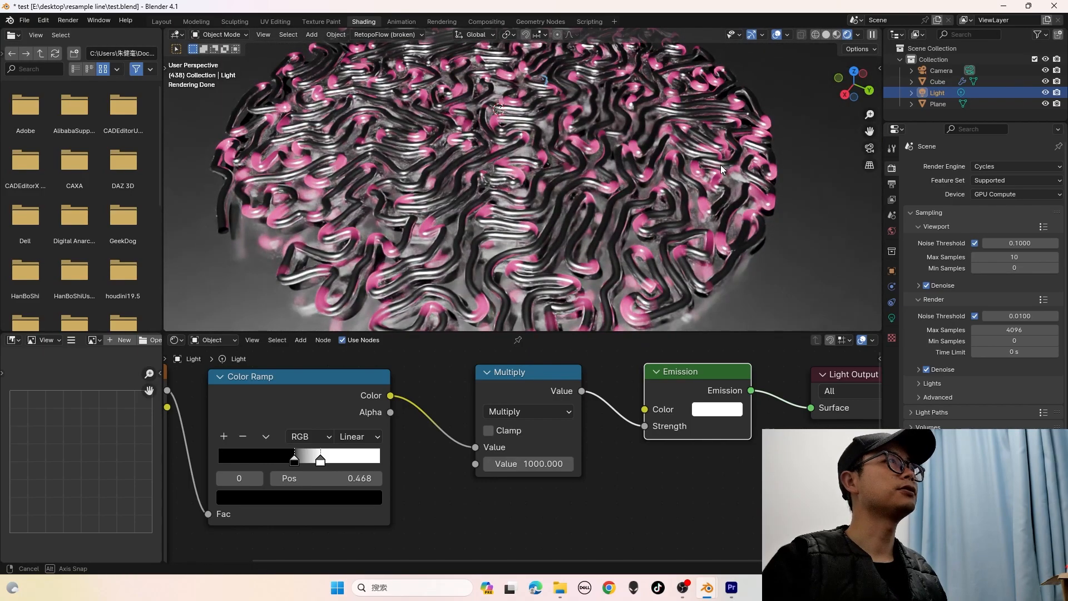
scroll(720, 165, "down", 5)
left_click(585, 195)
scroll(585, 195, "up", 3)
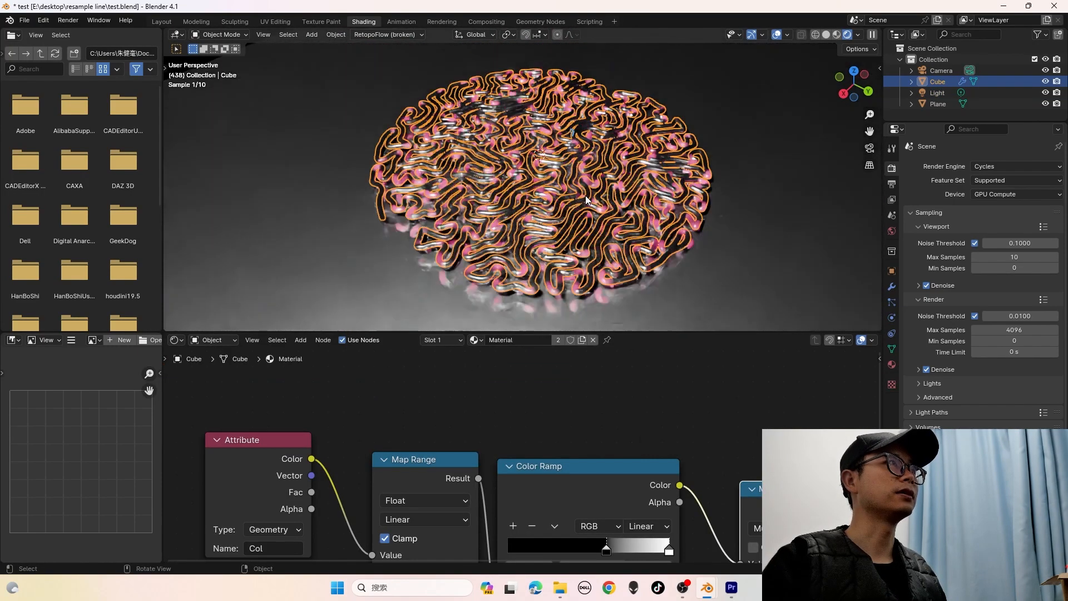
scroll(586, 197, "up", 1)
scroll(593, 490, "down", 1)
middle_click_drag(593, 489, 510, 410)
middle_click_drag(726, 454, 704, 466)
scroll(648, 266, "up", 2)
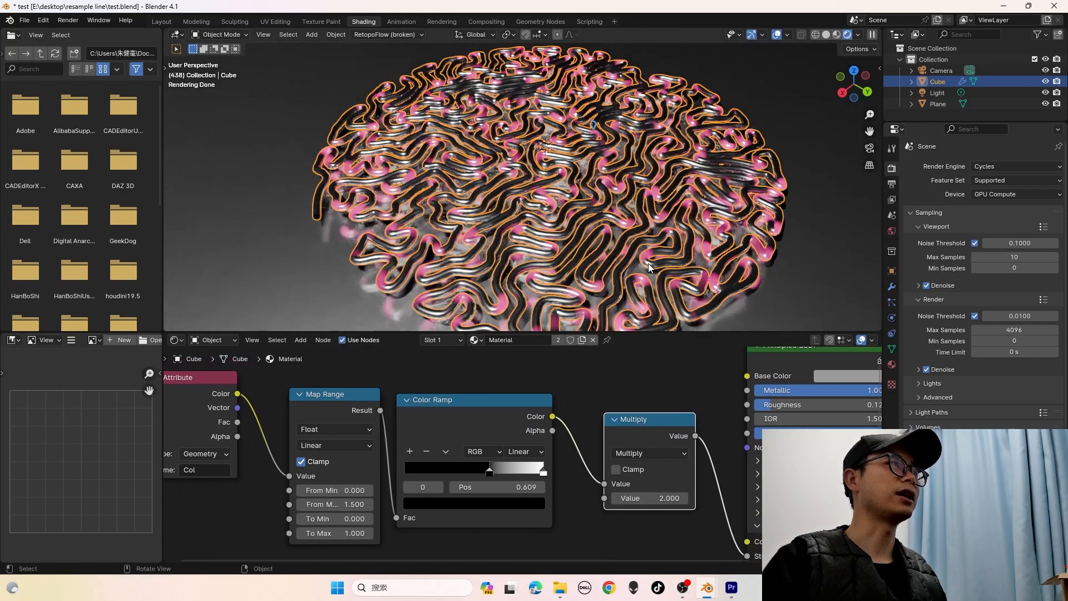
left_click(798, 128)
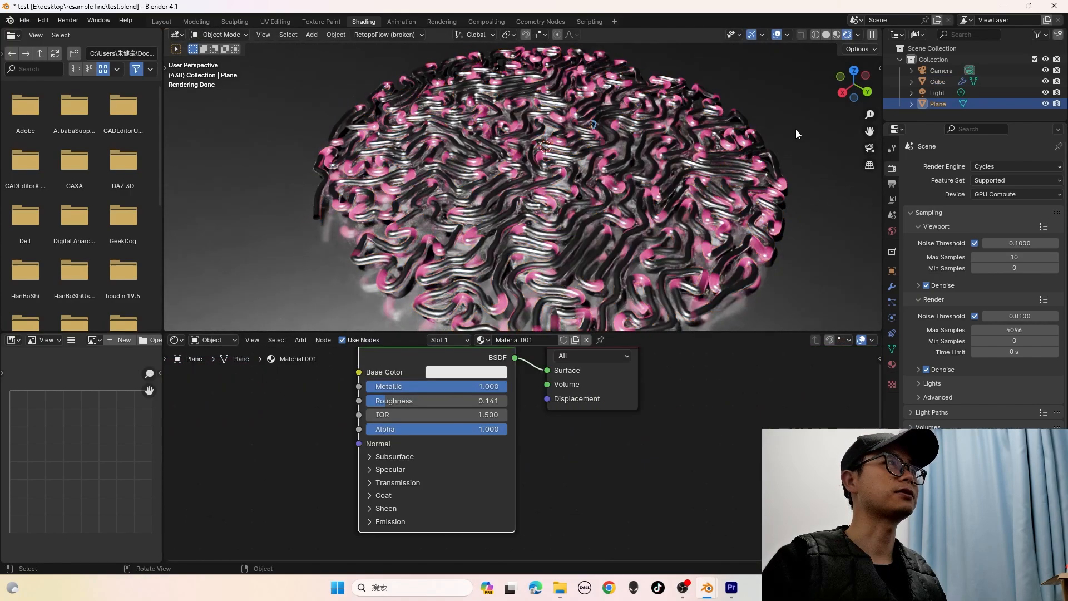
middle_click_drag(766, 165, 755, 164)
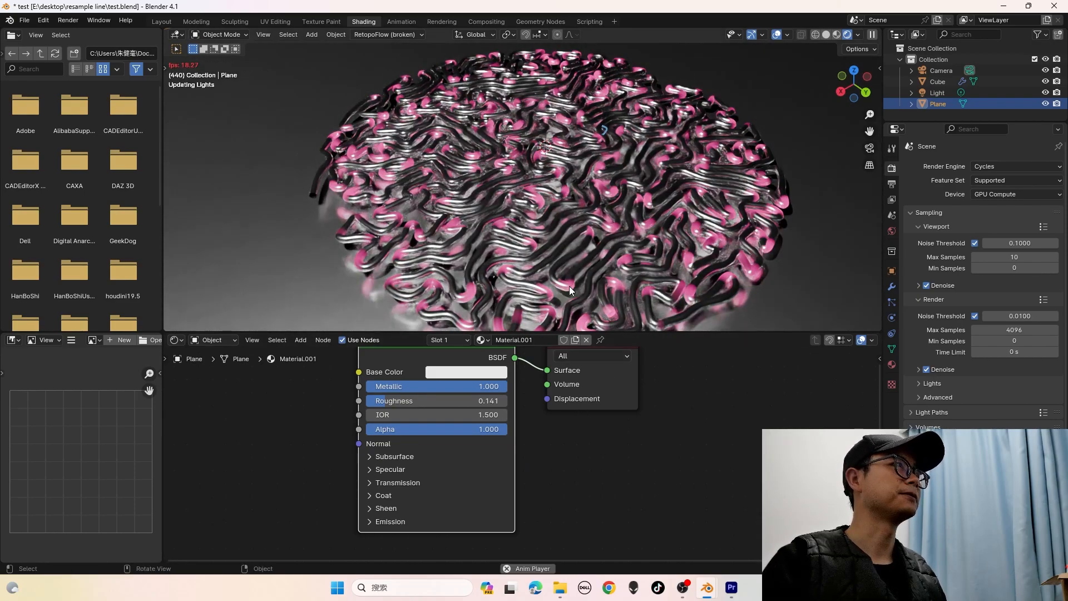
Play the simulation on to frame 505, pausing partway to check the flickering light
key("space")
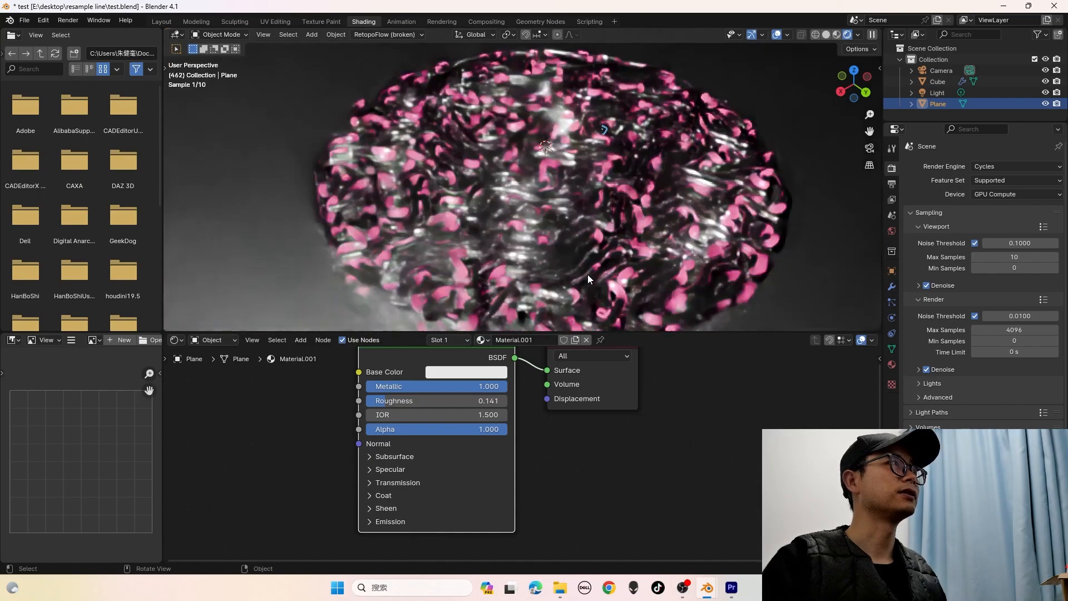
key("space")
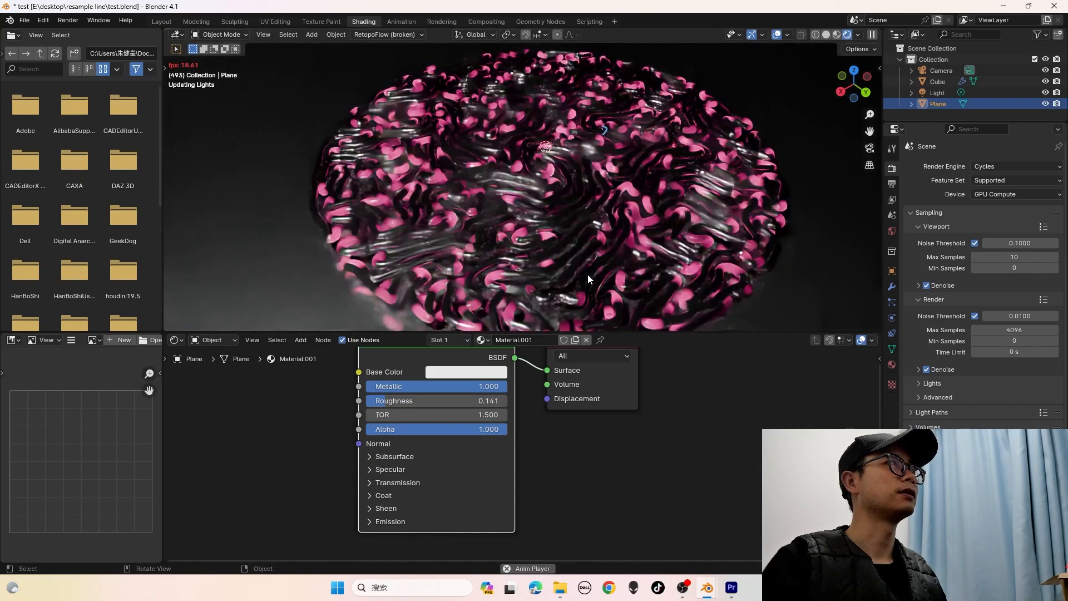
key("space")
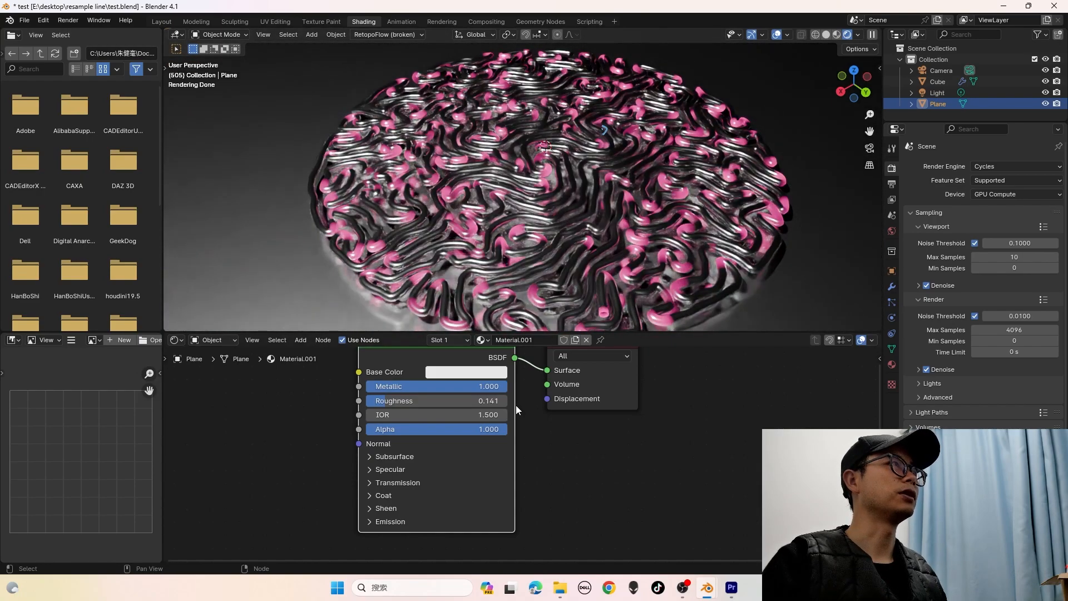
In the Light's shader nodes, move the Color Ramp's black stop to position 0.632 and its white stop to the ramp's far end
scroll(516, 405, "down", 3)
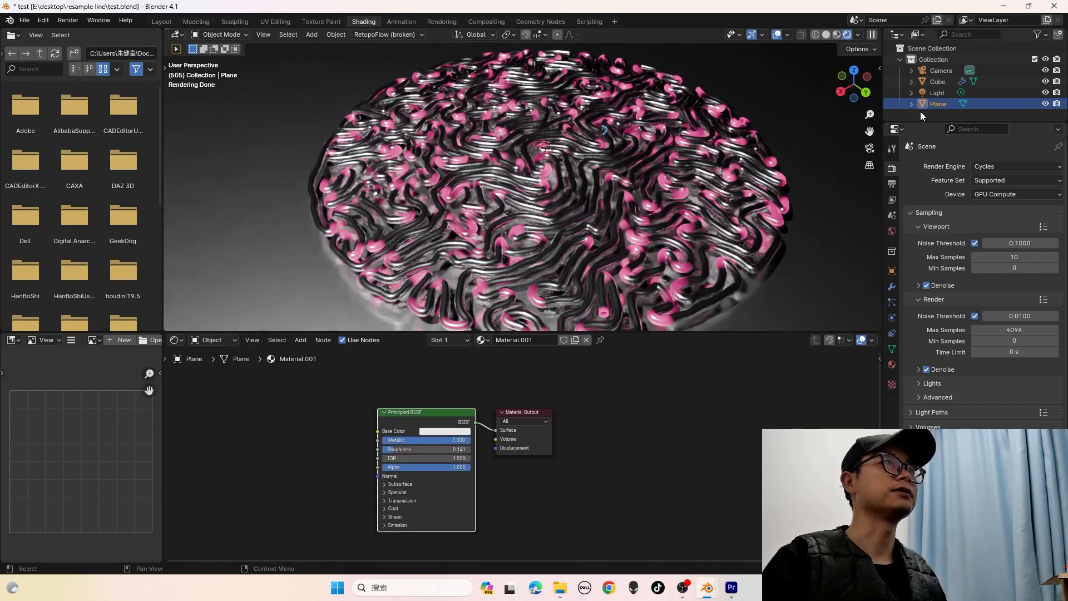
left_click(936, 92)
left_click(939, 82)
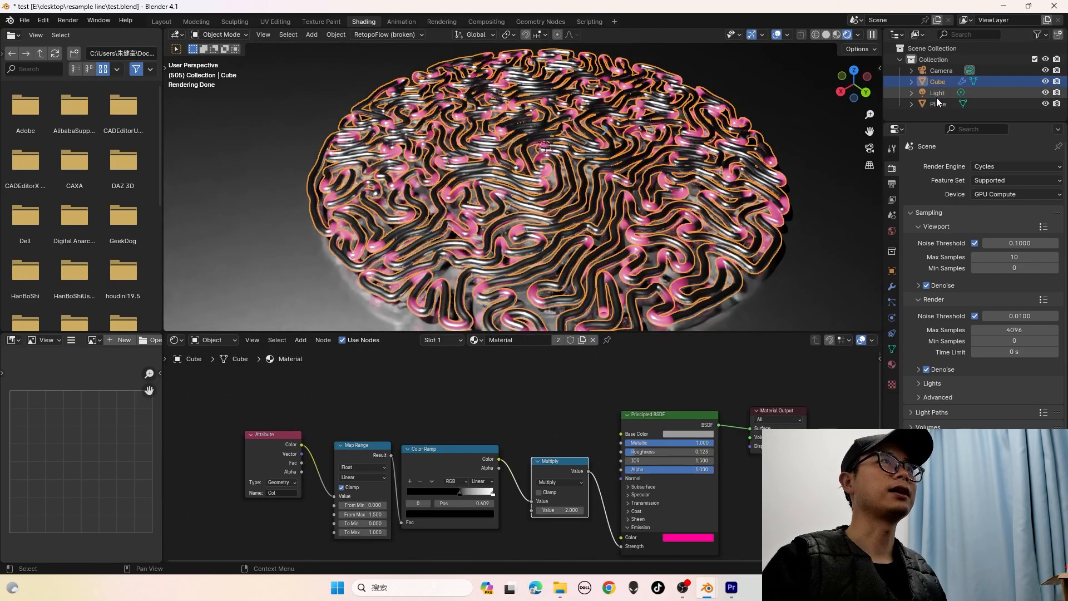
left_click(936, 96)
middle_click_drag(352, 447, 515, 438)
scroll(458, 433, "up", 4)
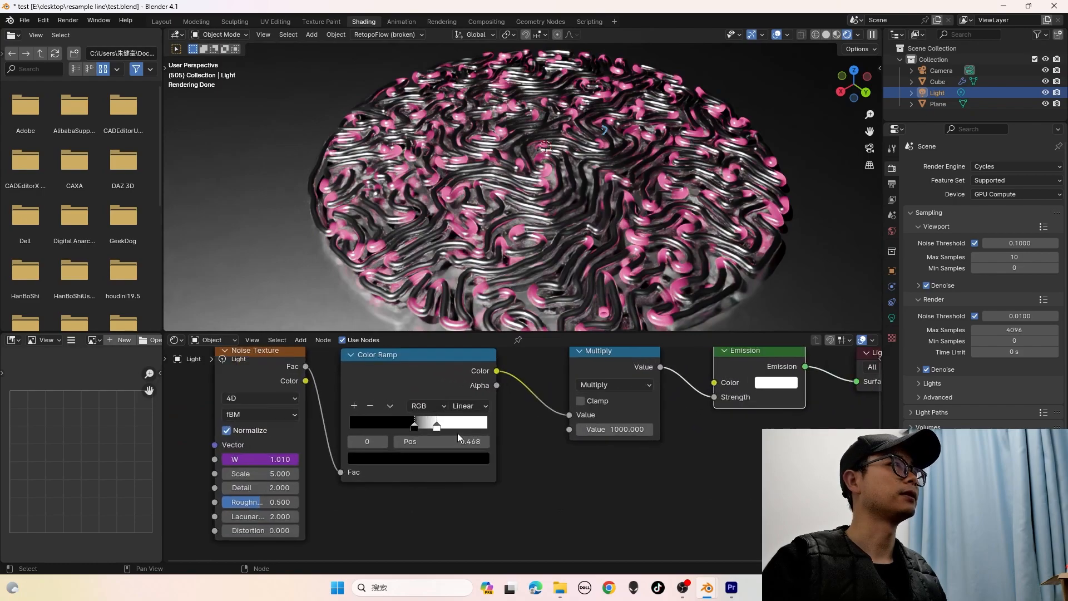
mouse_move(464, 462)
left_mouse_down()
mouse_move(485, 463)
mouse_move(435, 459)
mouse_move(468, 463)
left_mouse_up()
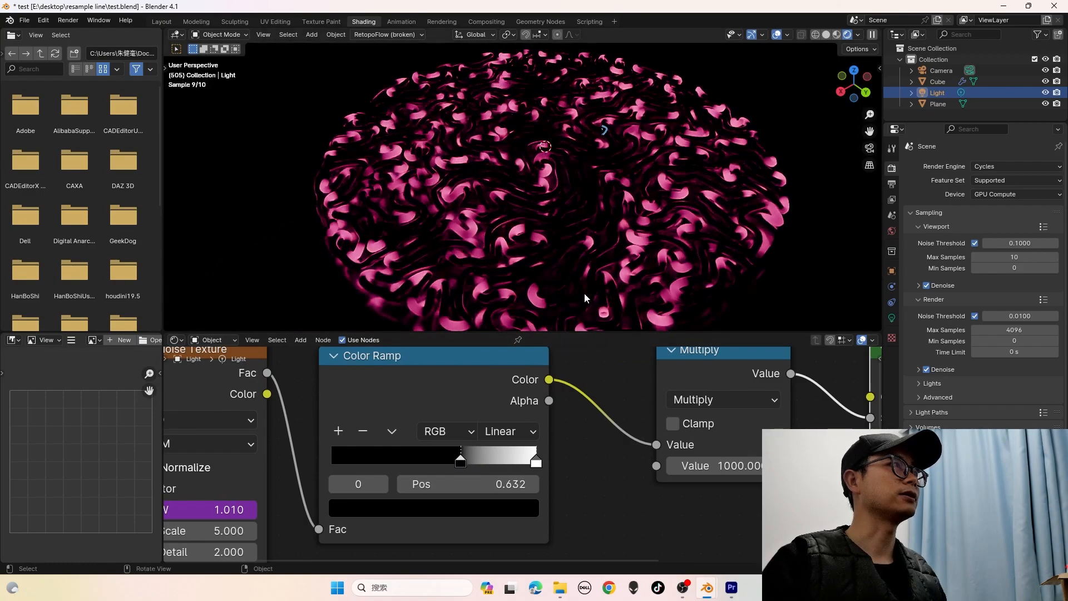
Play the simulation on to frame 651 and select the glowing tube to view it from a lower angle
key("space")
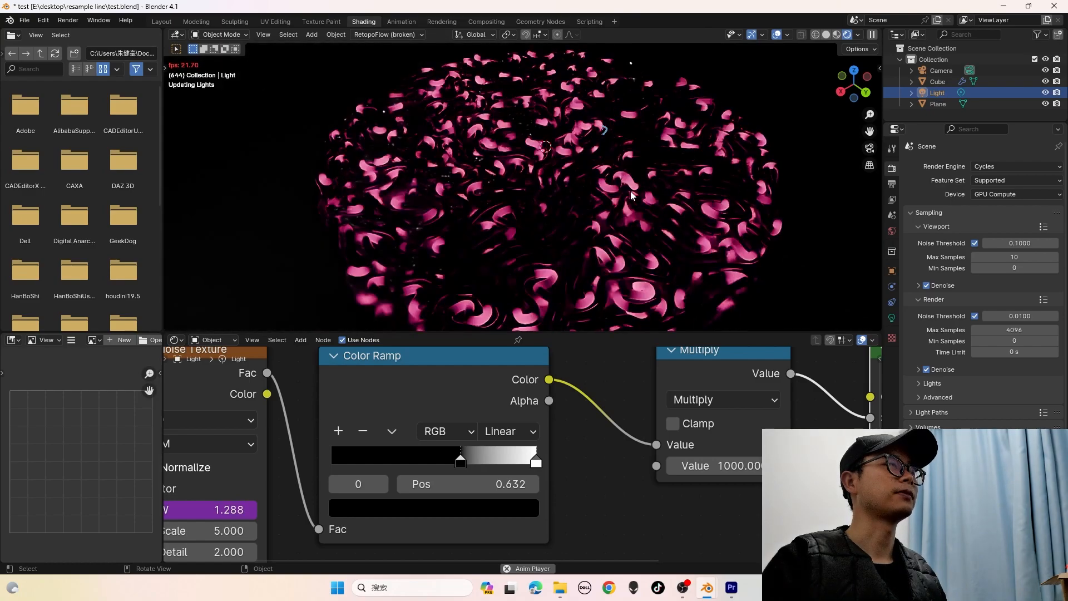
key("space")
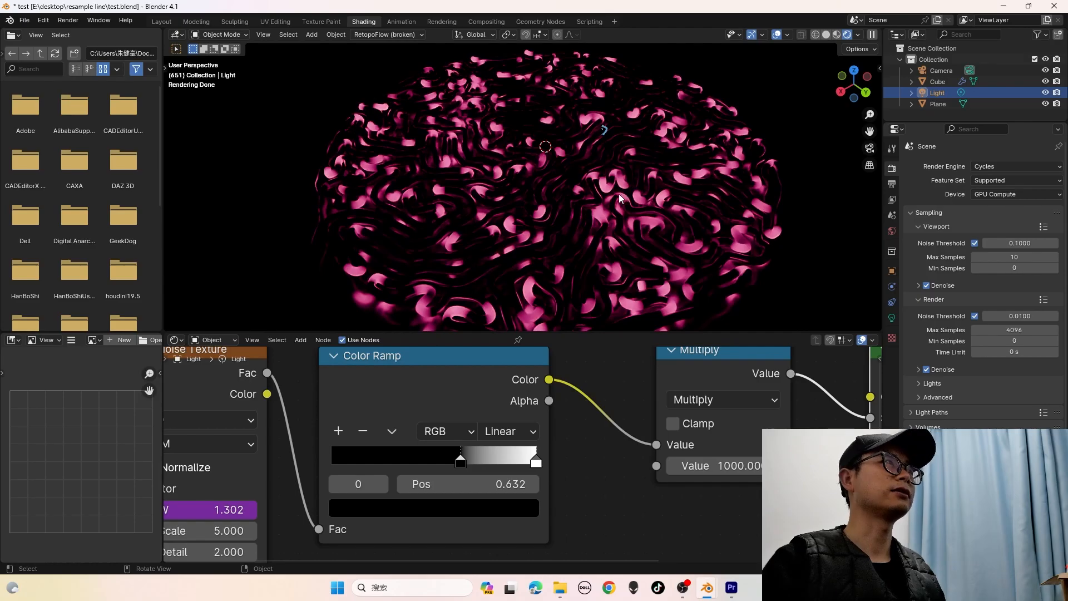
middle_click_drag(596, 194, 616, 188)
left_click(500, 200)
scroll(506, 206, "up", 5)
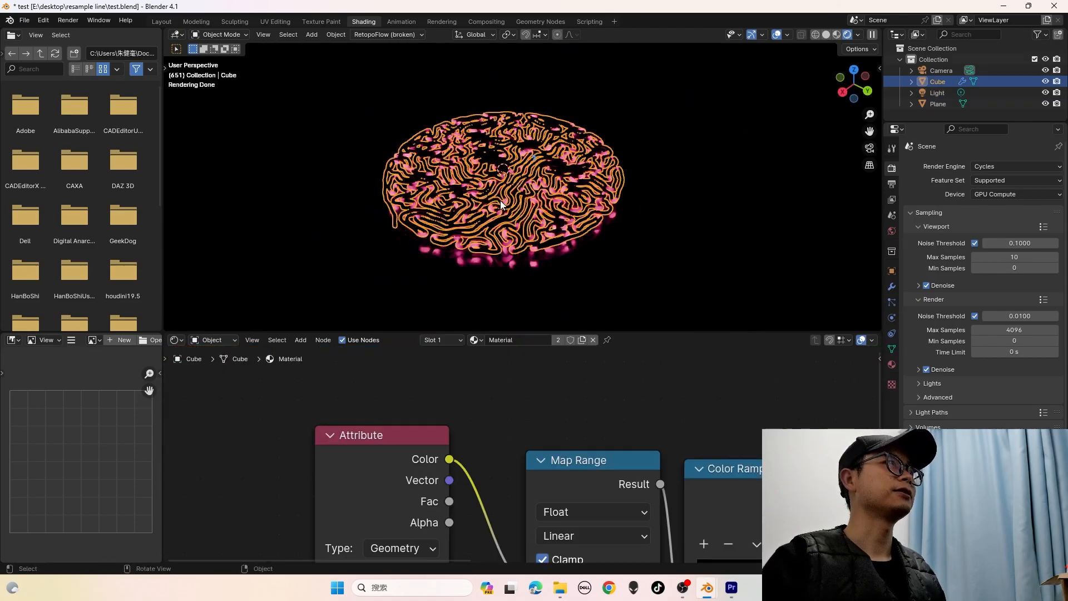
middle_click_drag(517, 212, 631, 196)
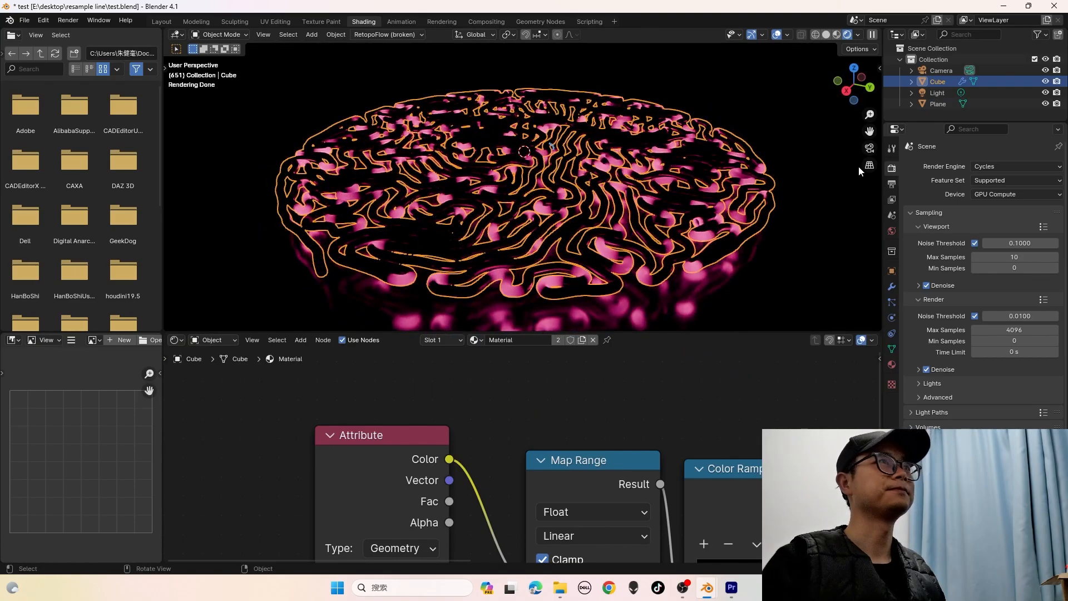